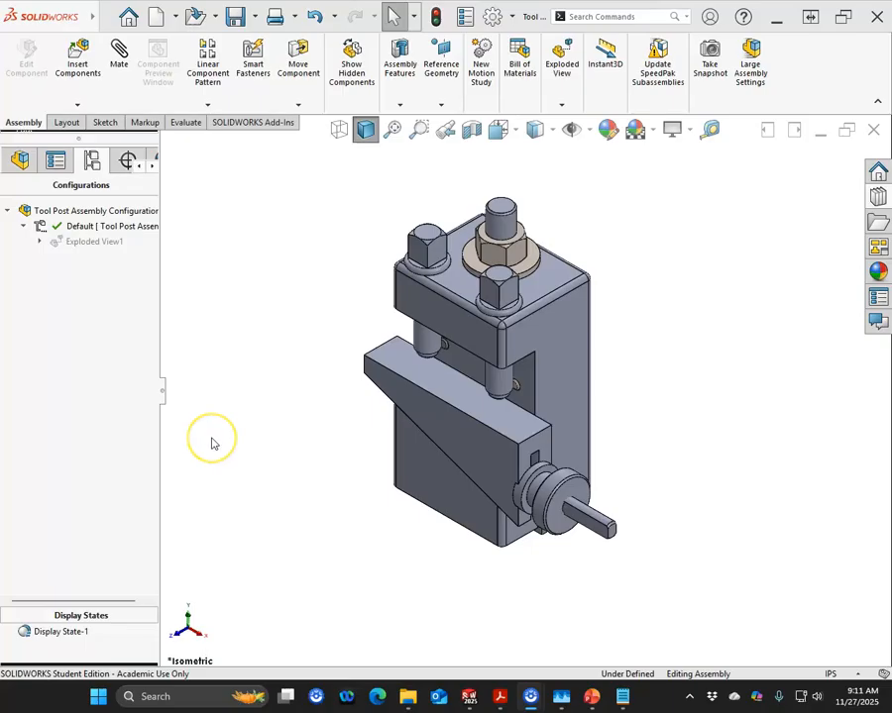
Create a new drawing from the Drawing template on a B (ANSI) Landscape sheet with its sheet format displayed.
left_click(19, 159)
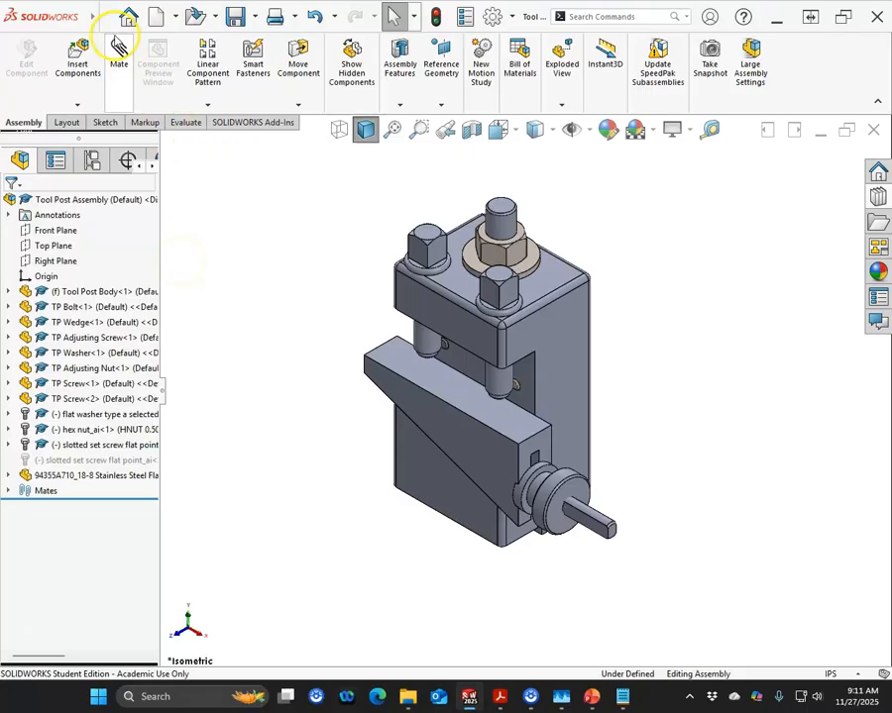
left_click(159, 17)
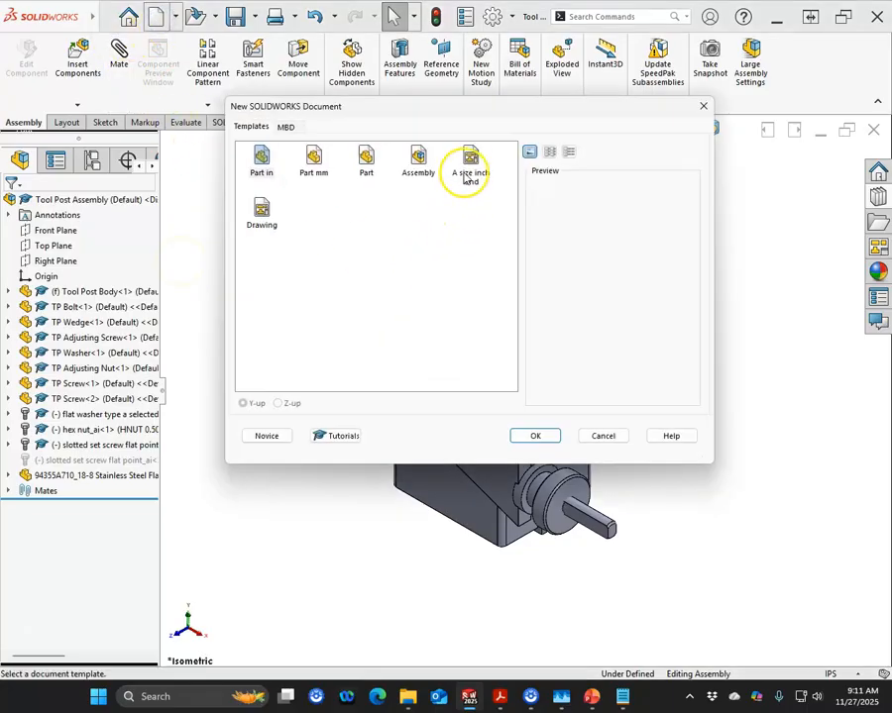
left_click(260, 218)
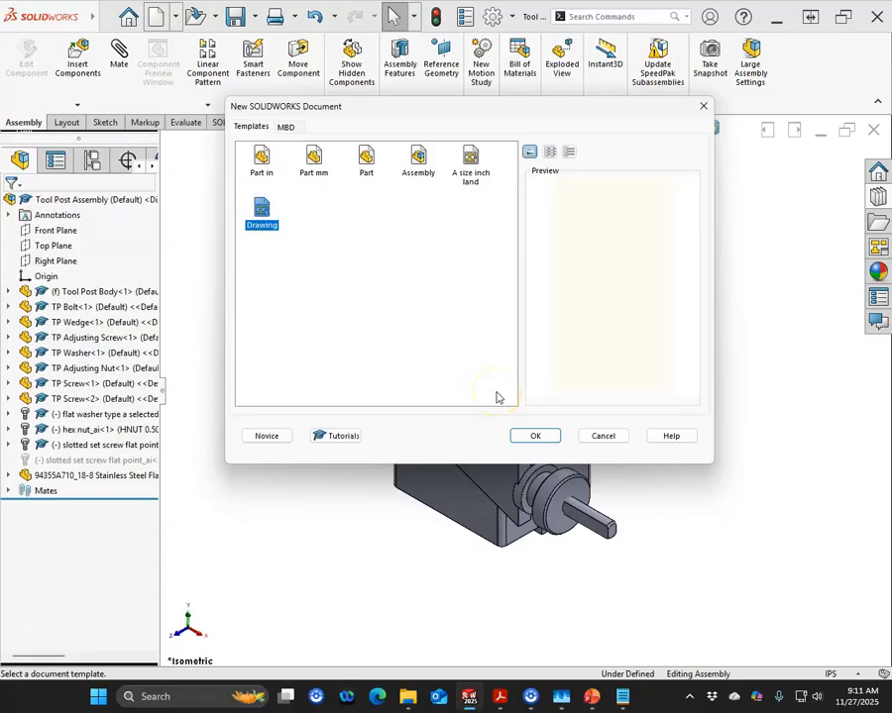
left_click(532, 437)
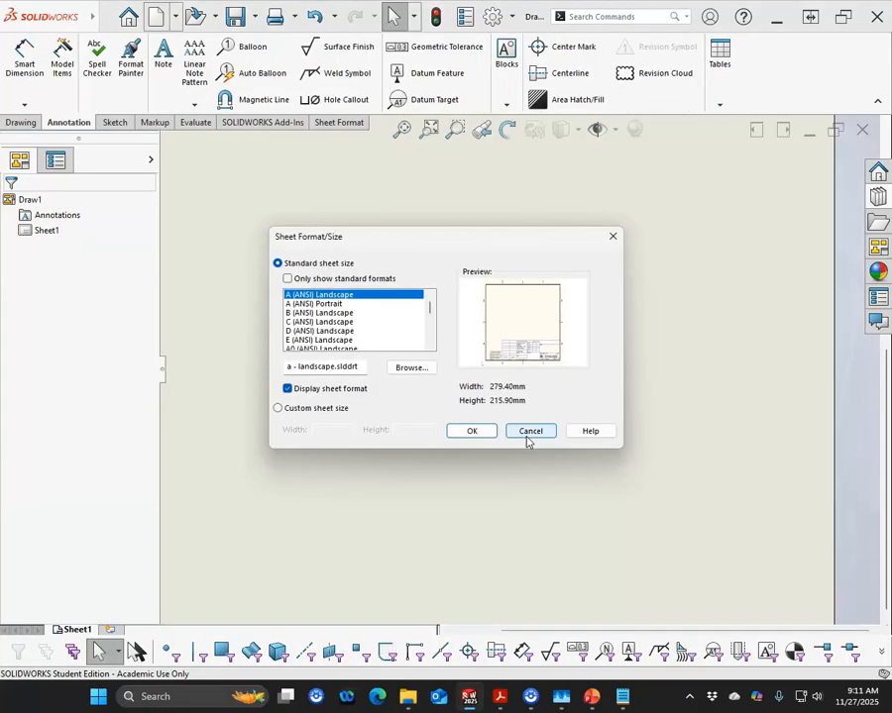
left_click(288, 280)
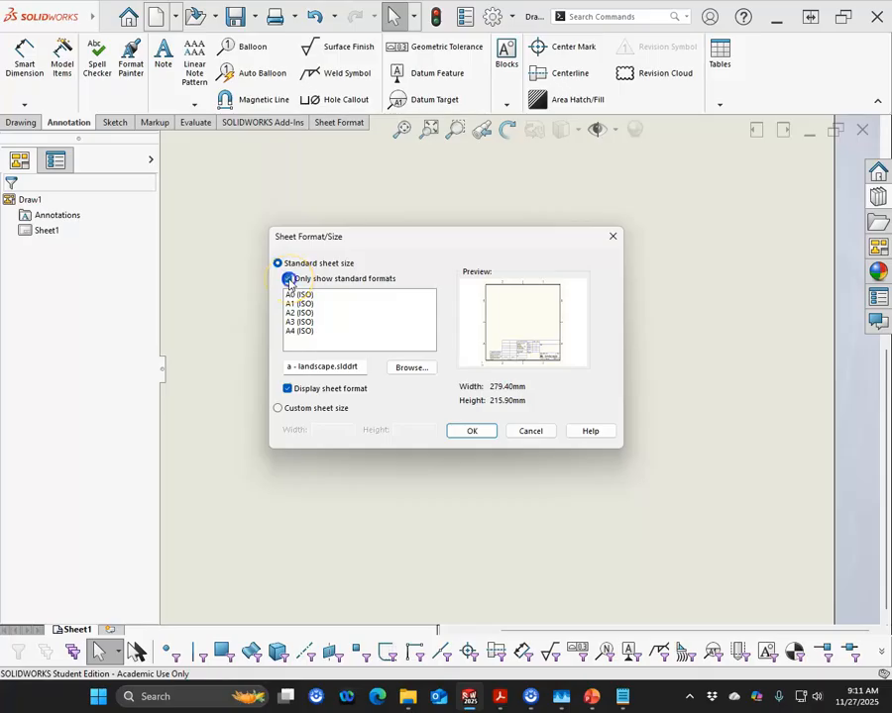
left_click(288, 280)
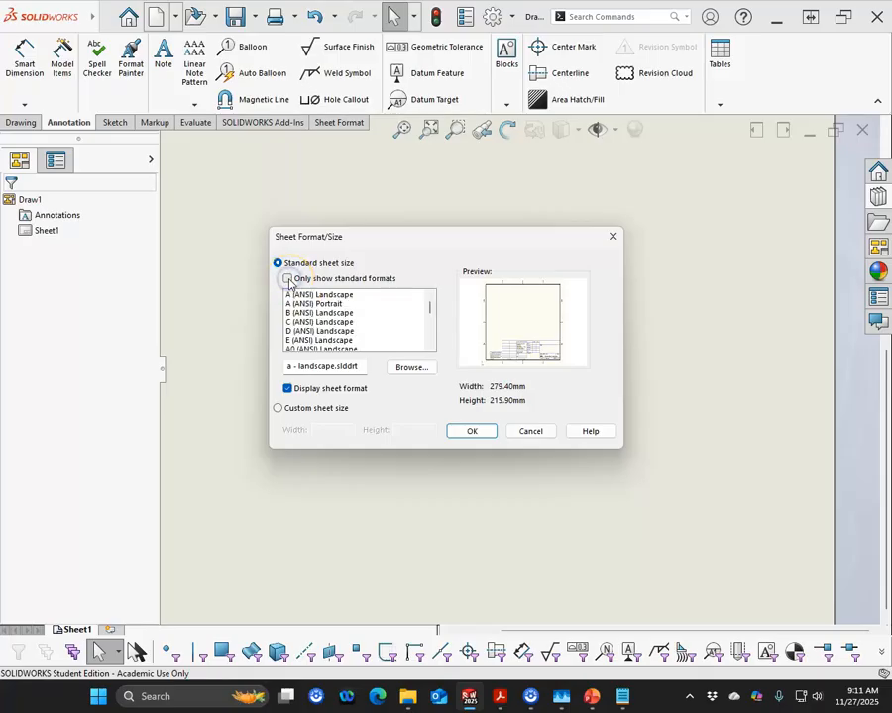
left_click(333, 313)
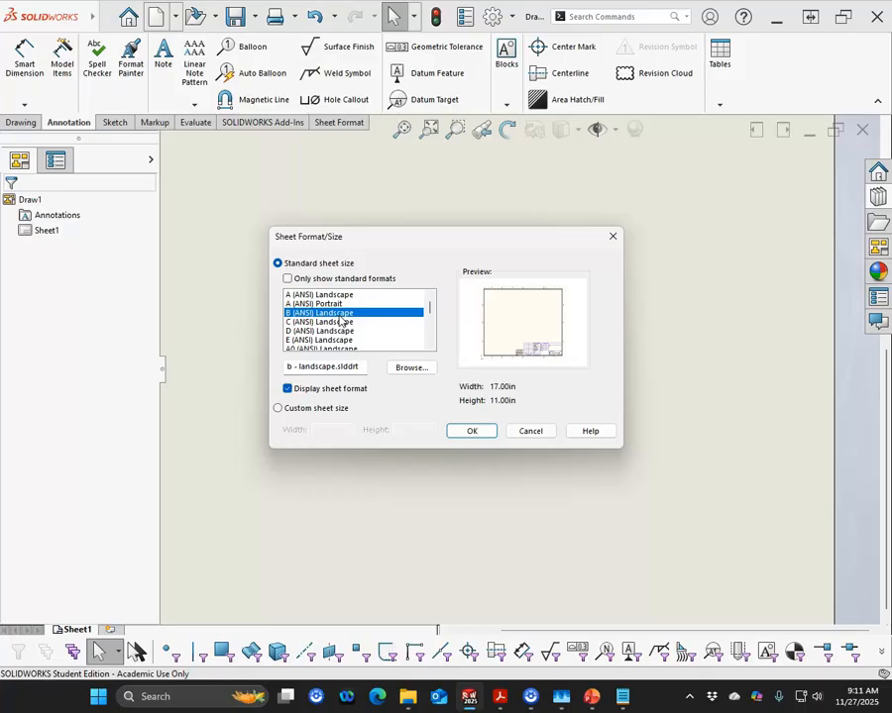
left_click(467, 432)
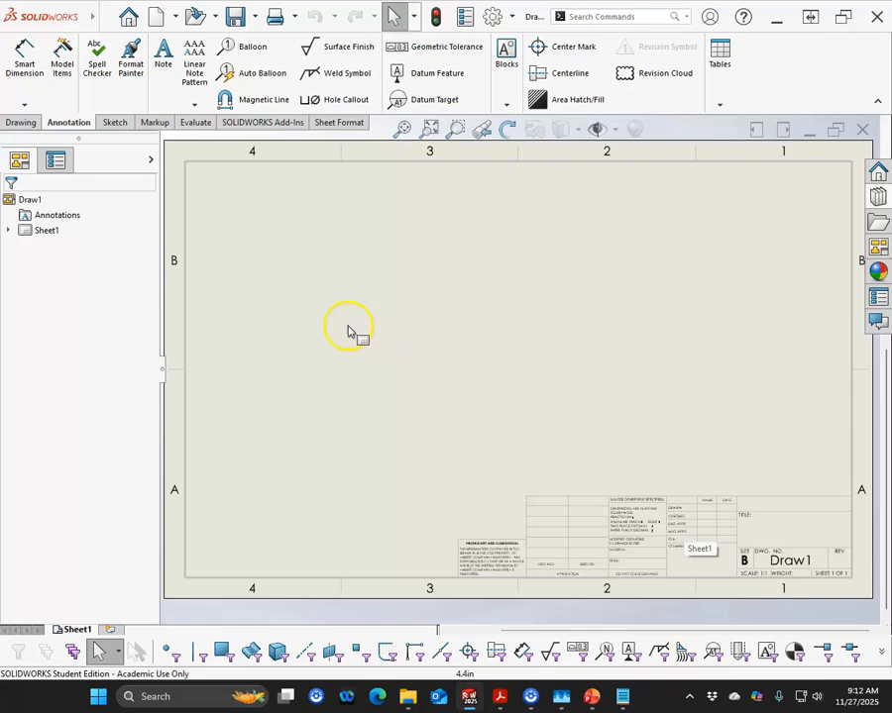
Place an isometric model view of Tool Post Assembly in its Exploded View1 state on the left half of the sheet.
left_click(22, 122)
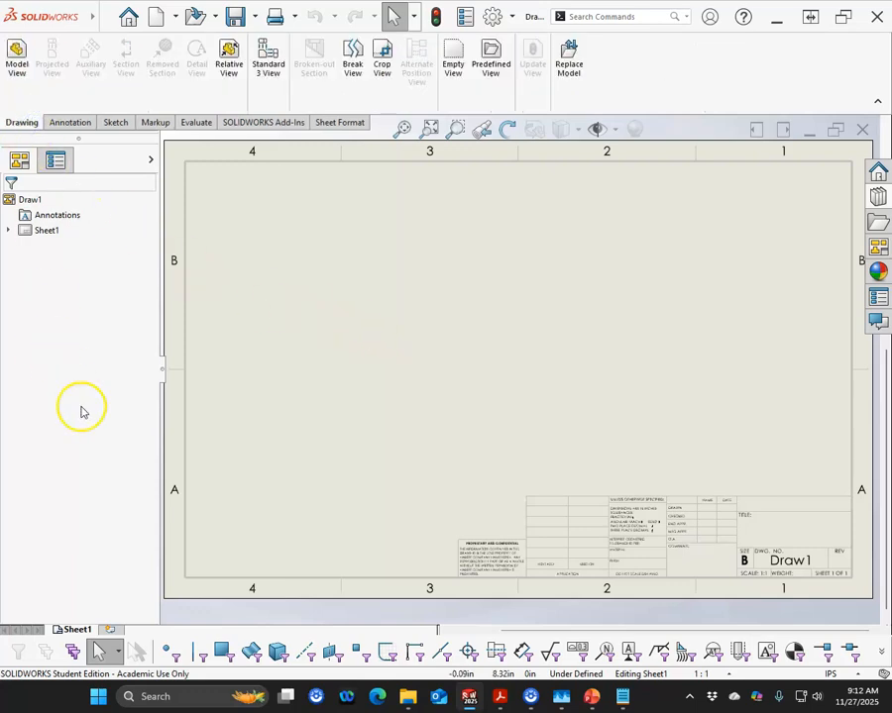
left_click(15, 54)
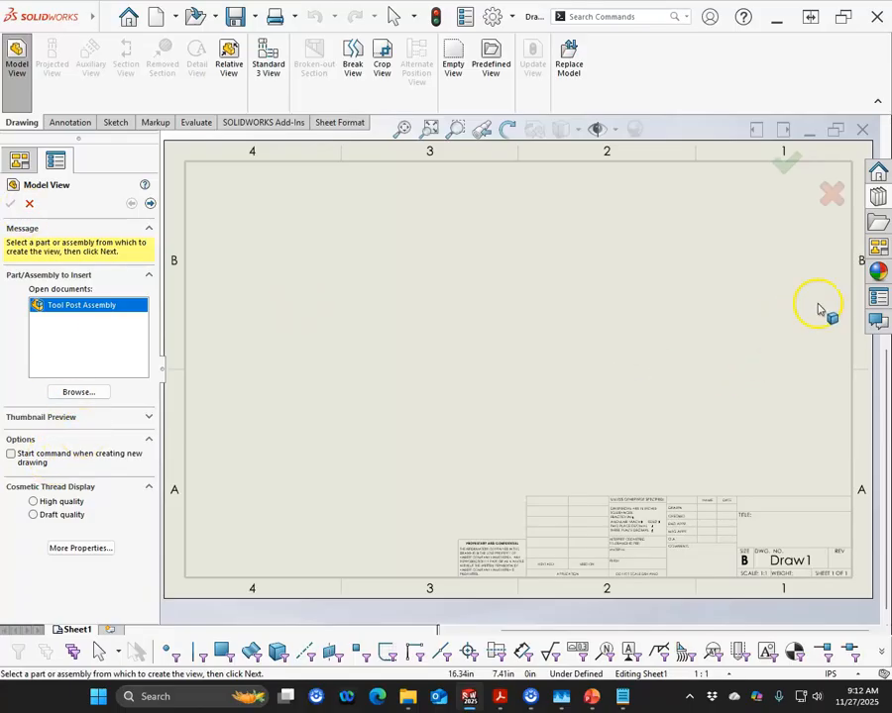
left_click(151, 204)
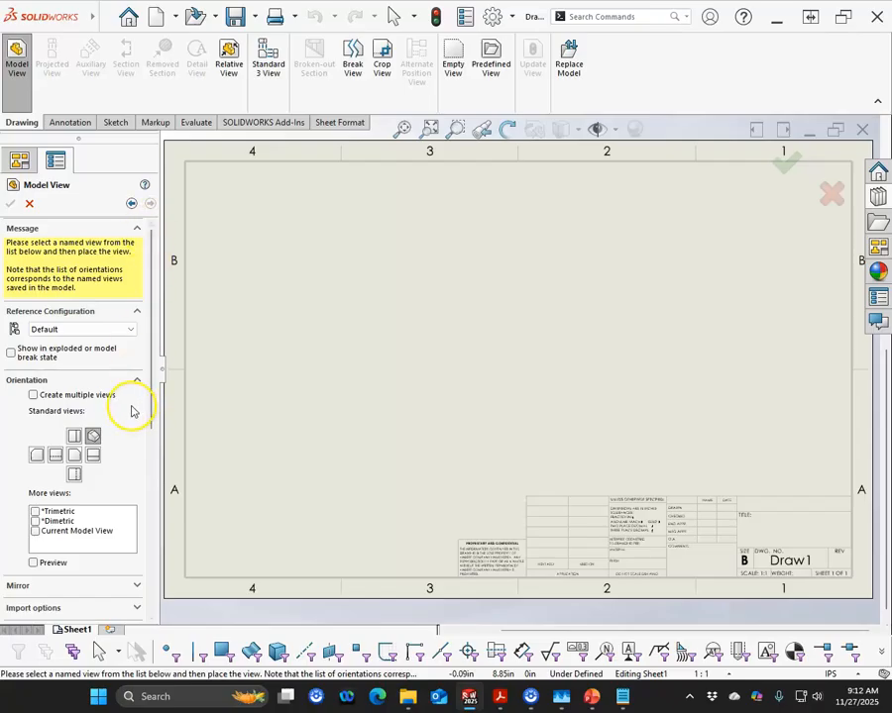
left_click(12, 354)
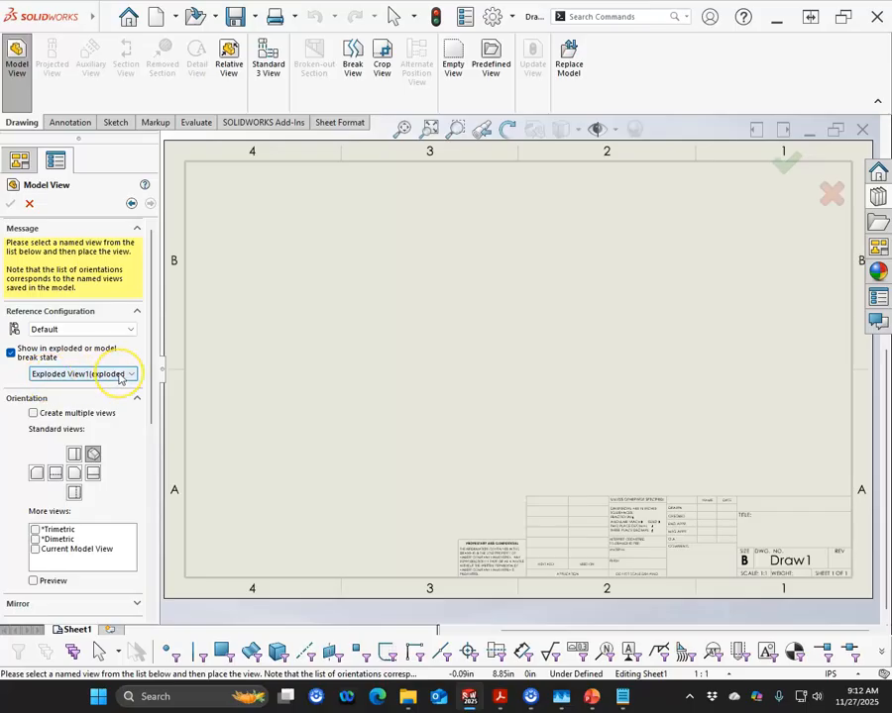
left_click(93, 456)
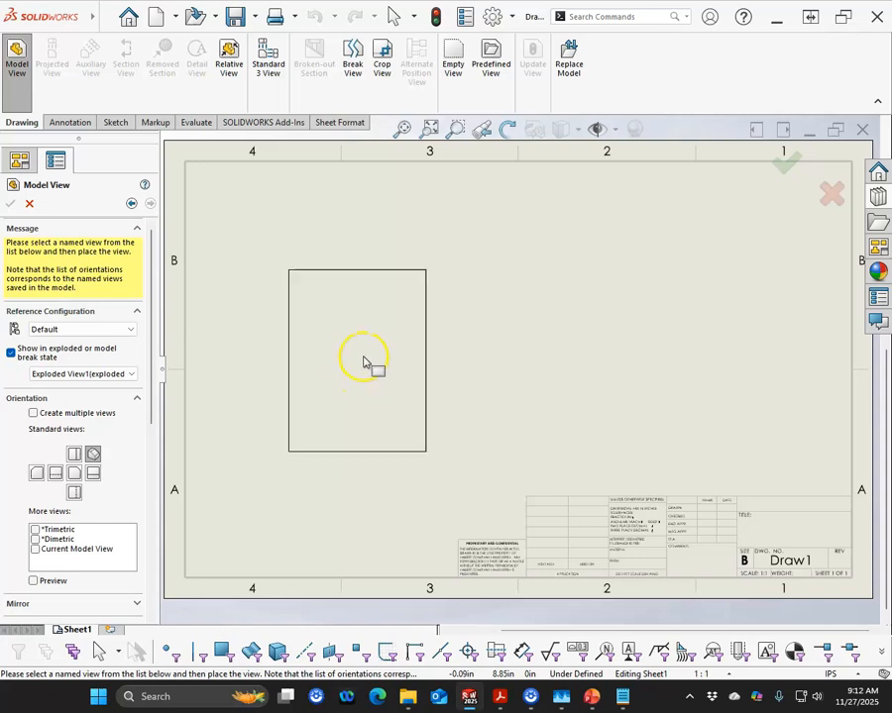
left_click(353, 378)
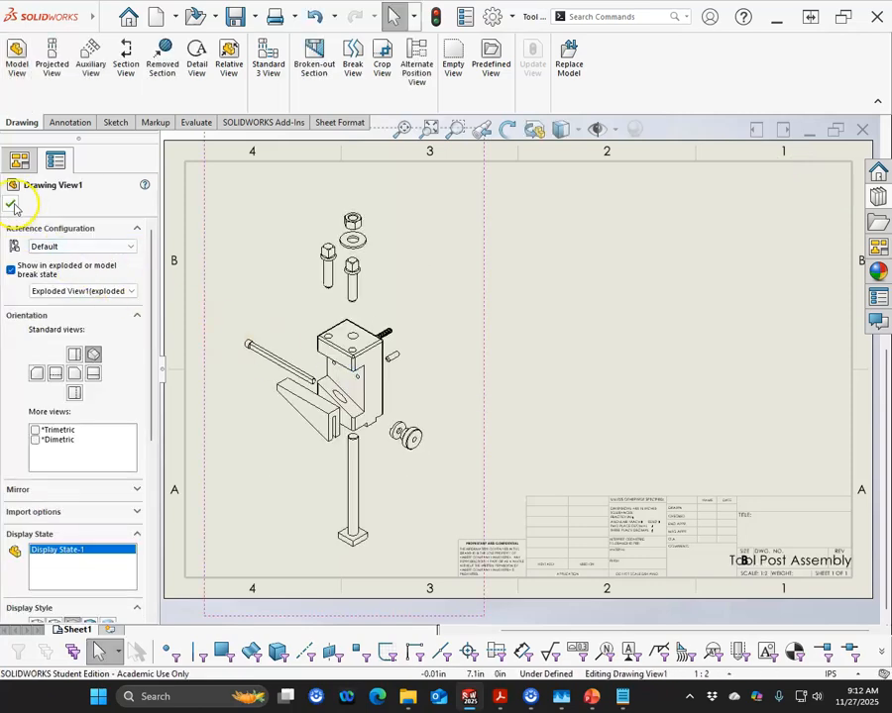
left_click(11, 204)
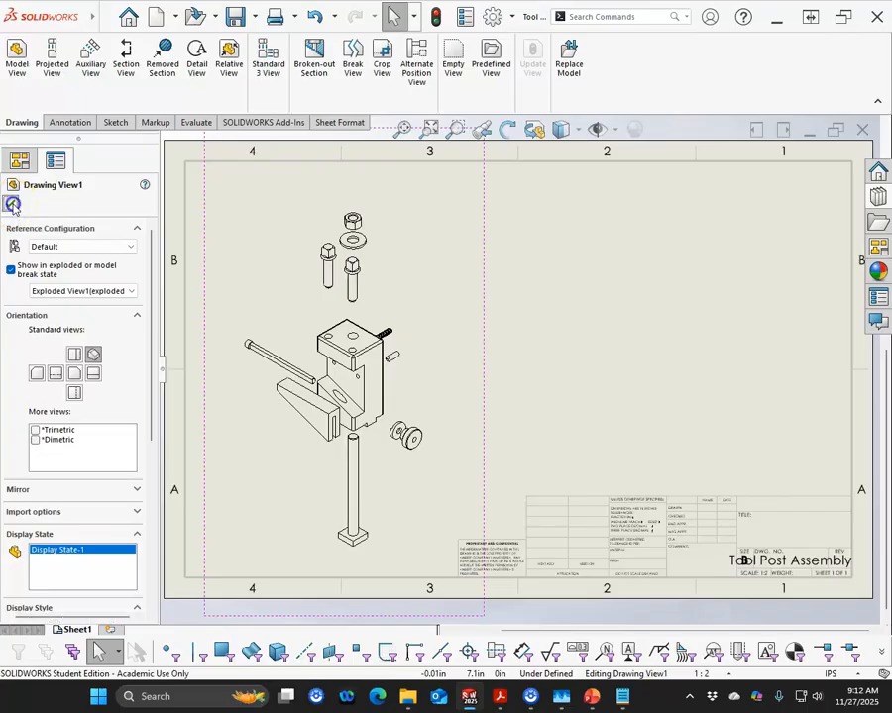
mouse_move(480, 344)
left_mouse_down()
mouse_move(512, 340)
mouse_move(507, 333)
left_mouse_up()
Insert a top-level-only bill of materials for the exploded view with the bom-standard template and place it in the sheet's upper-right corner.
right_click(462, 342)
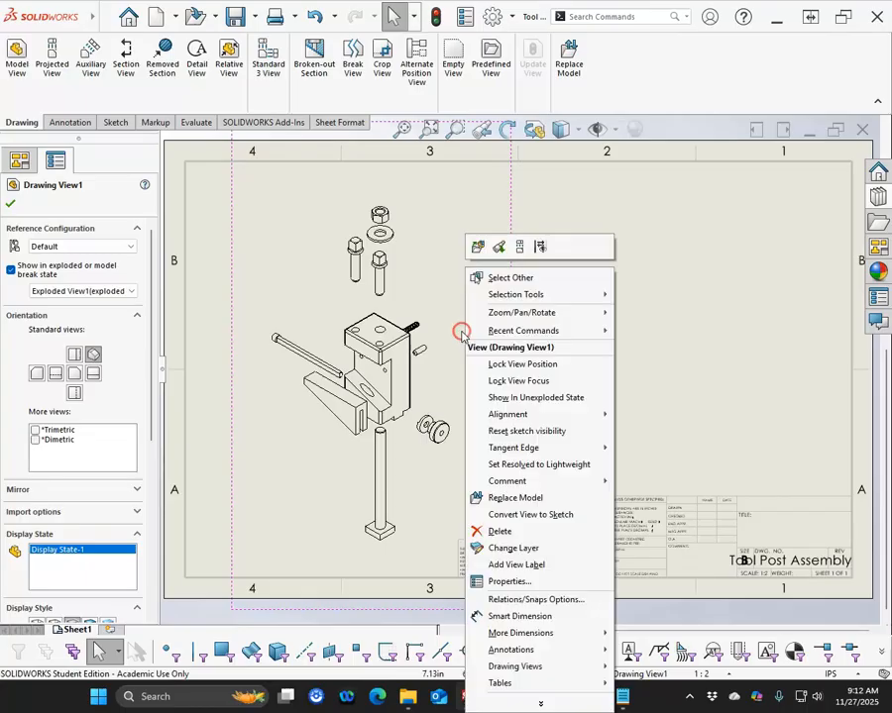
mouse_move(549, 687)
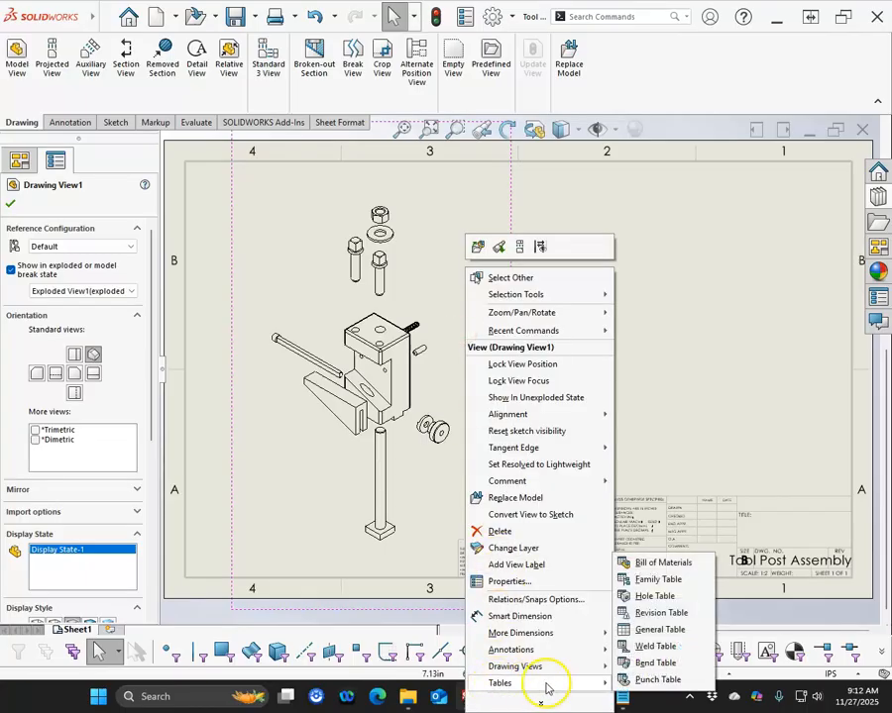
left_click(657, 563)
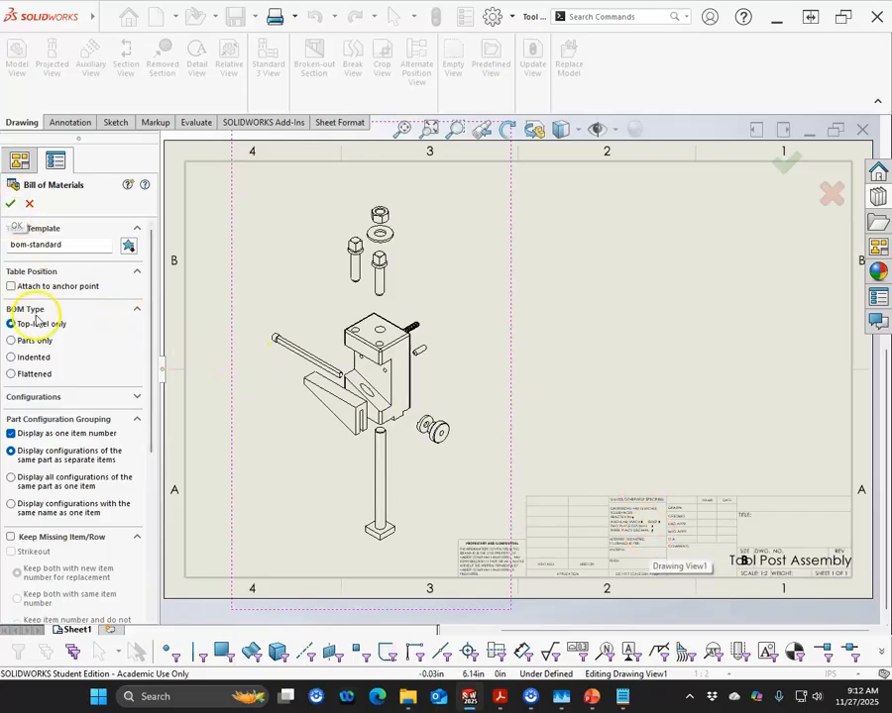
left_click(10, 204)
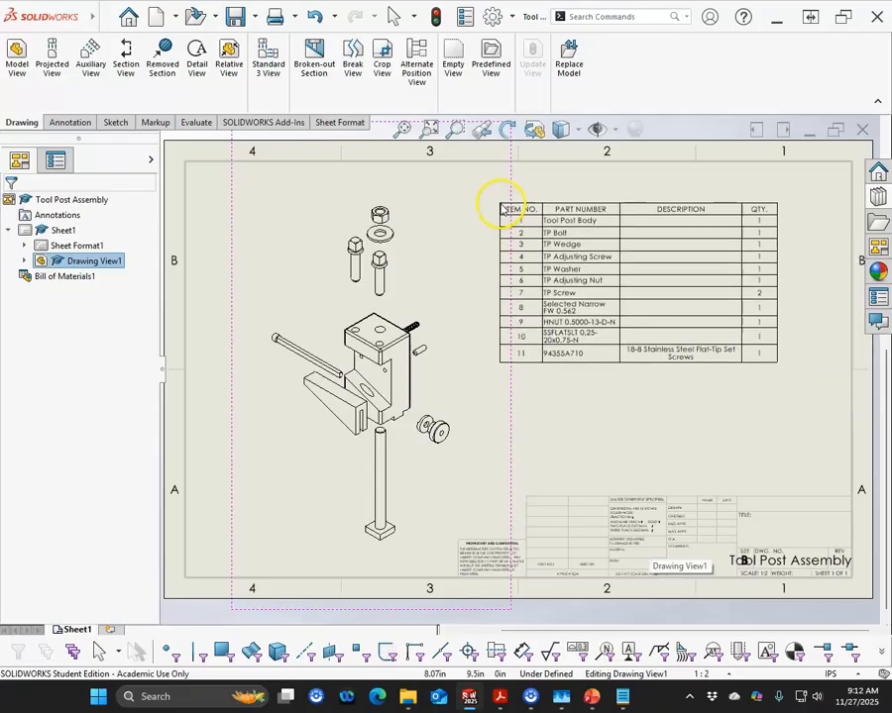
left_click(568, 160)
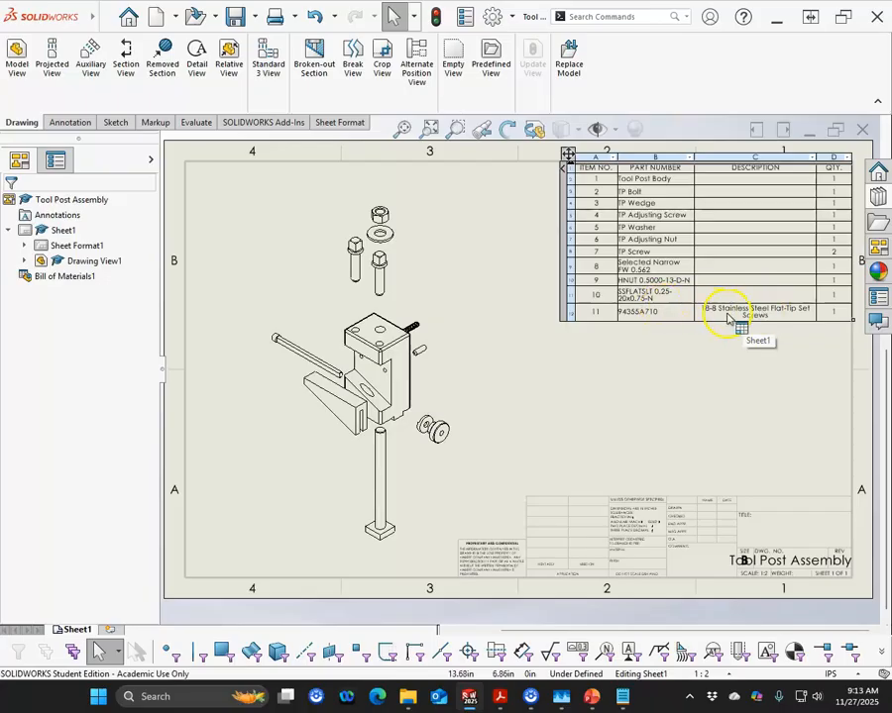
left_click(750, 339)
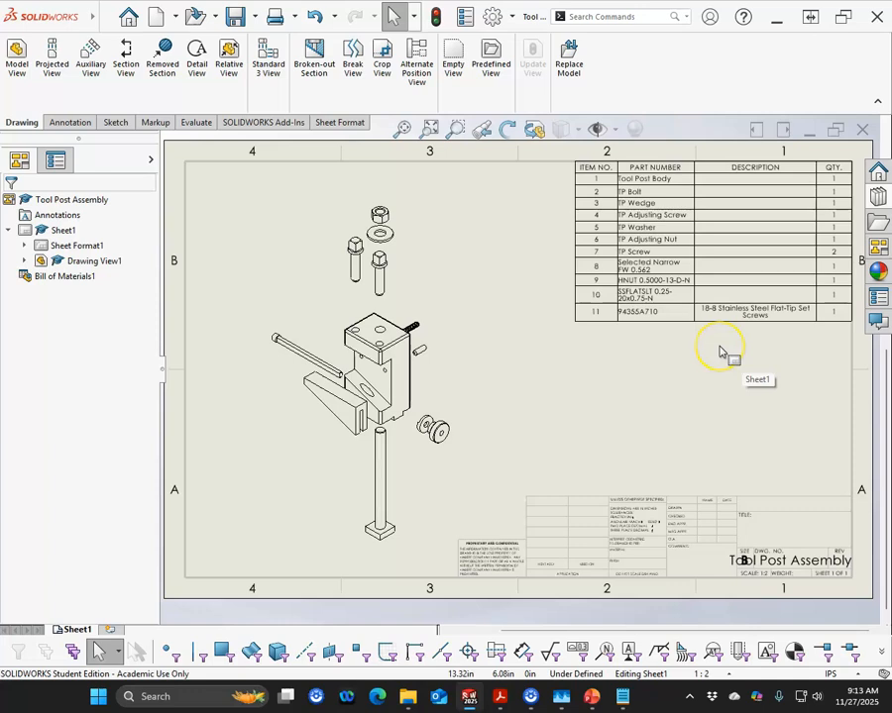
left_click(683, 317)
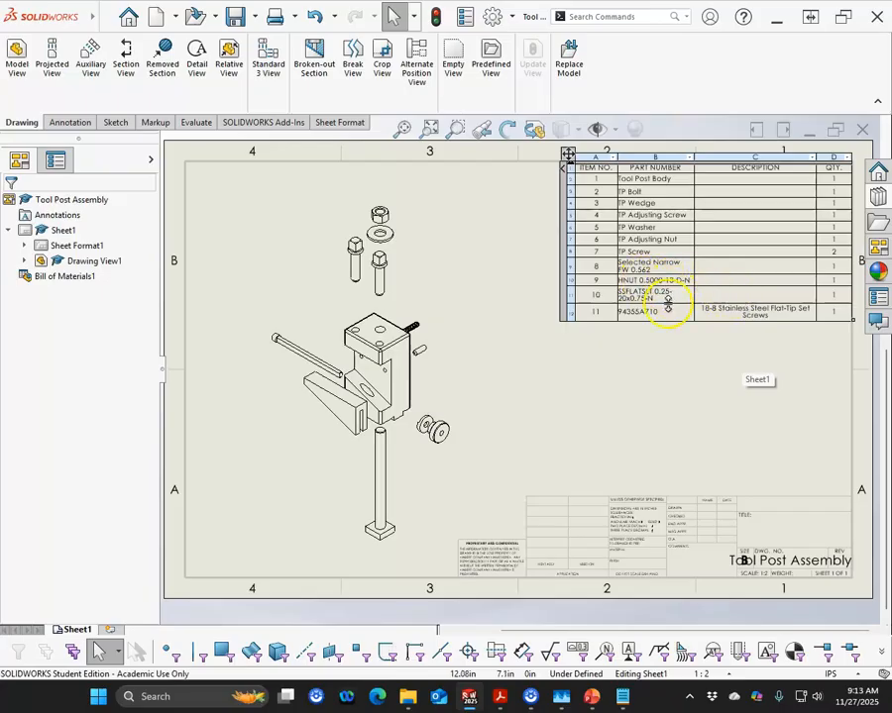
left_click(698, 352)
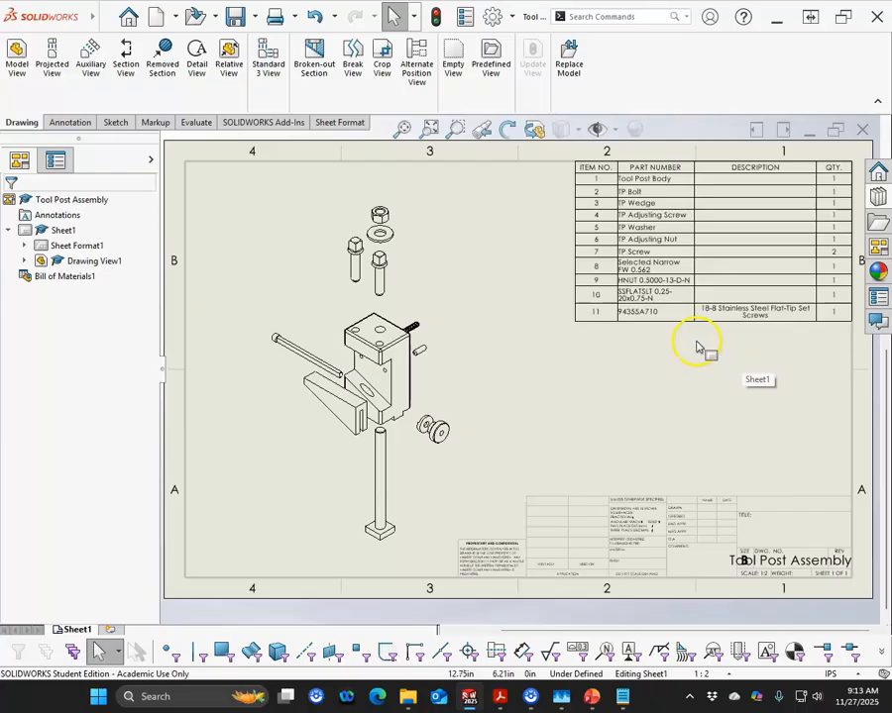
left_click(649, 313)
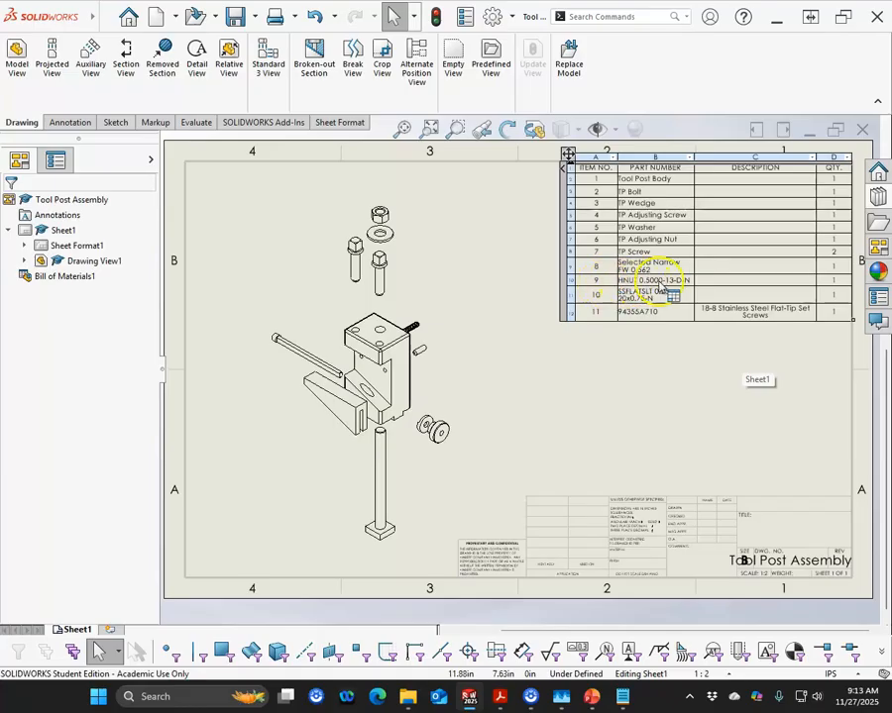
left_click(680, 354)
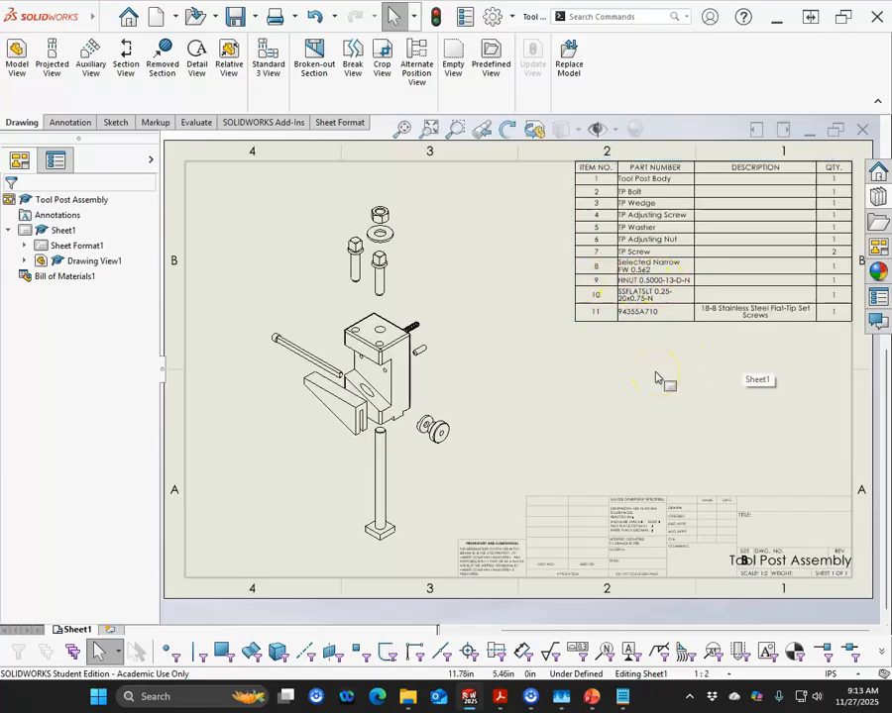
Shift the exploded view slightly upward and auto-balloon it with all balloons in one column on its left, ignoring multiple instances.
left_click(509, 275)
left_click_drag(510, 274, 518, 256)
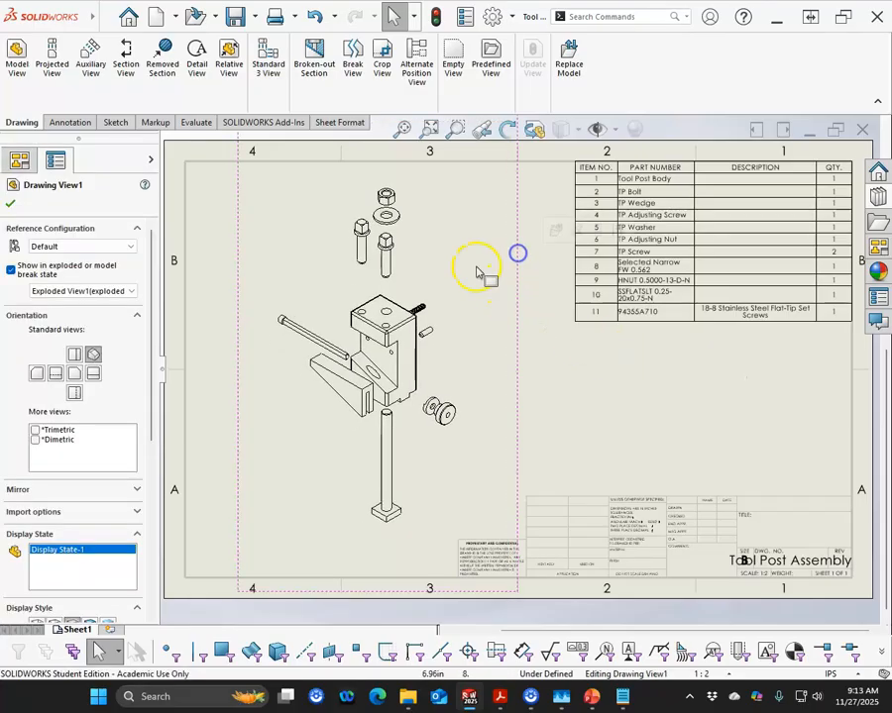
left_click(74, 123)
left_click(241, 74)
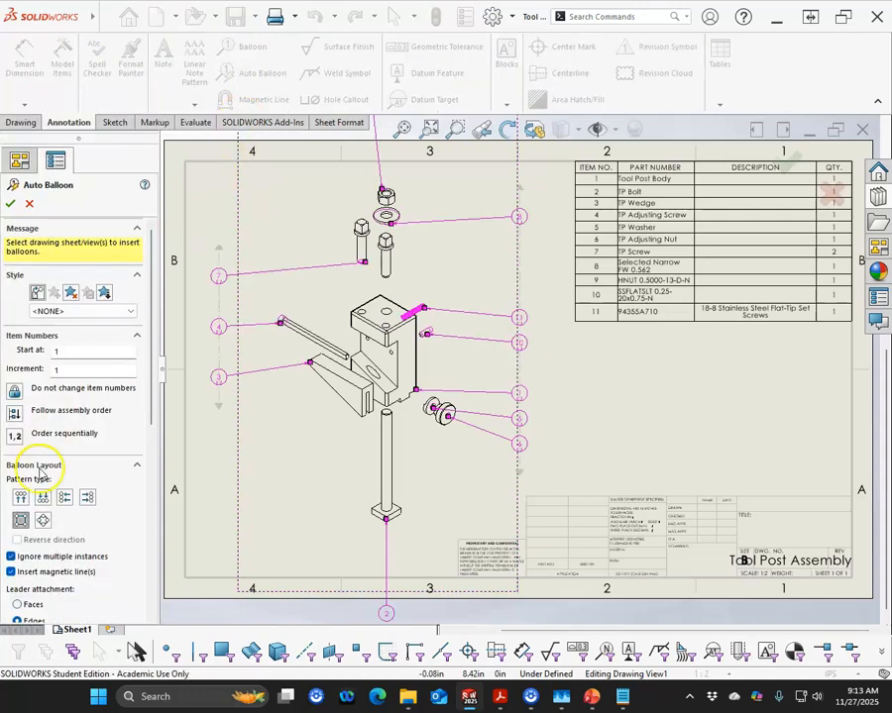
left_click(63, 497)
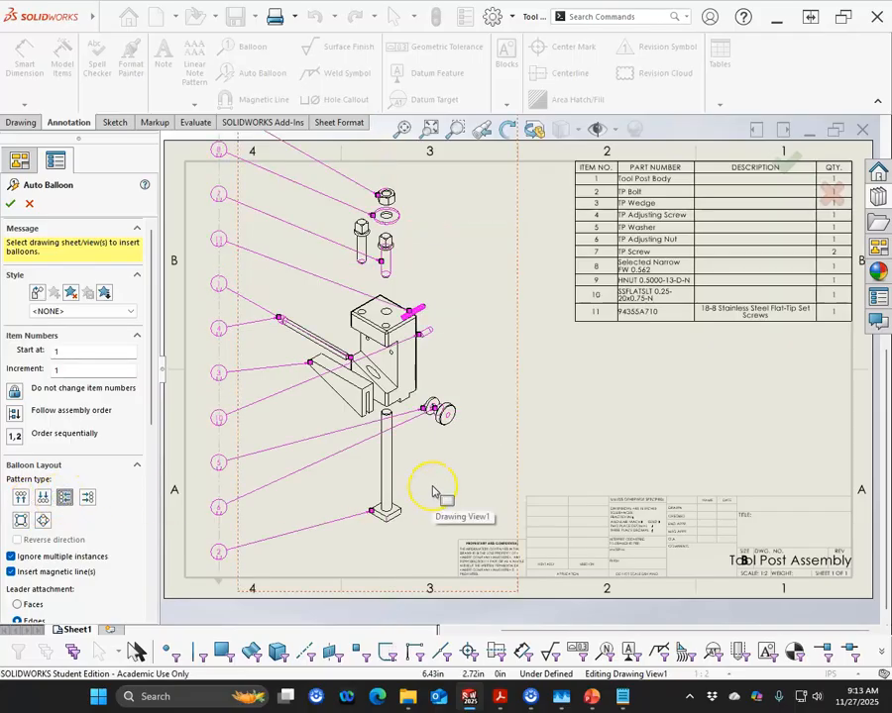
left_click(10, 203)
Adjust both ends of the balloons' magnetic line to a length of about 10.5 in so the whole column fits within the sheet.
scroll(525, 368, "up", 2)
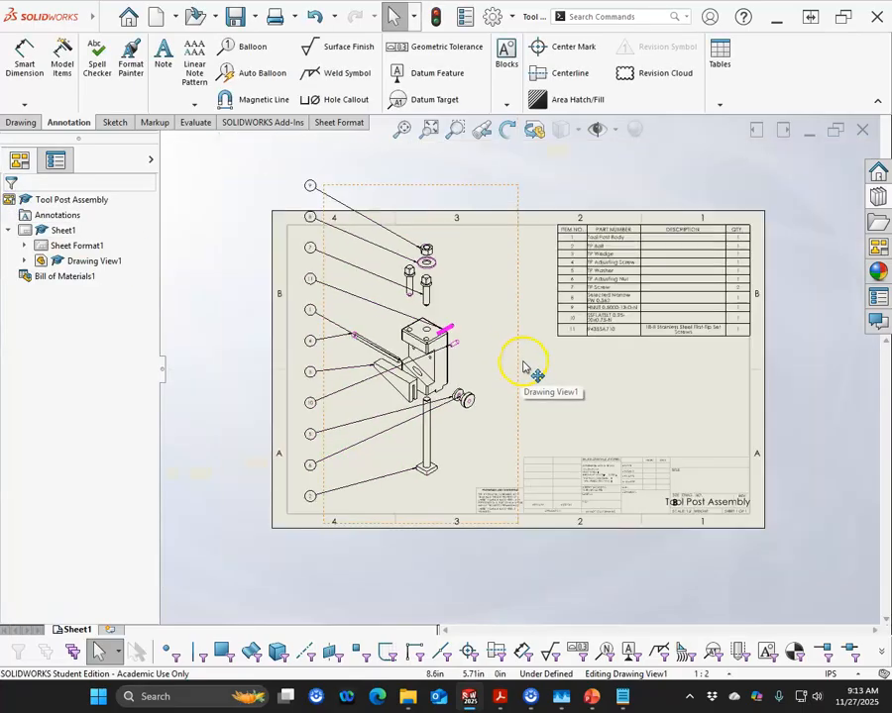
scroll(337, 224, "down", 2)
left_click(322, 196)
left_click_drag(330, 178, 314, 238)
scroll(384, 396, "up", 2)
scroll(391, 456, "down", 2)
left_click_drag(403, 560, 401, 573)
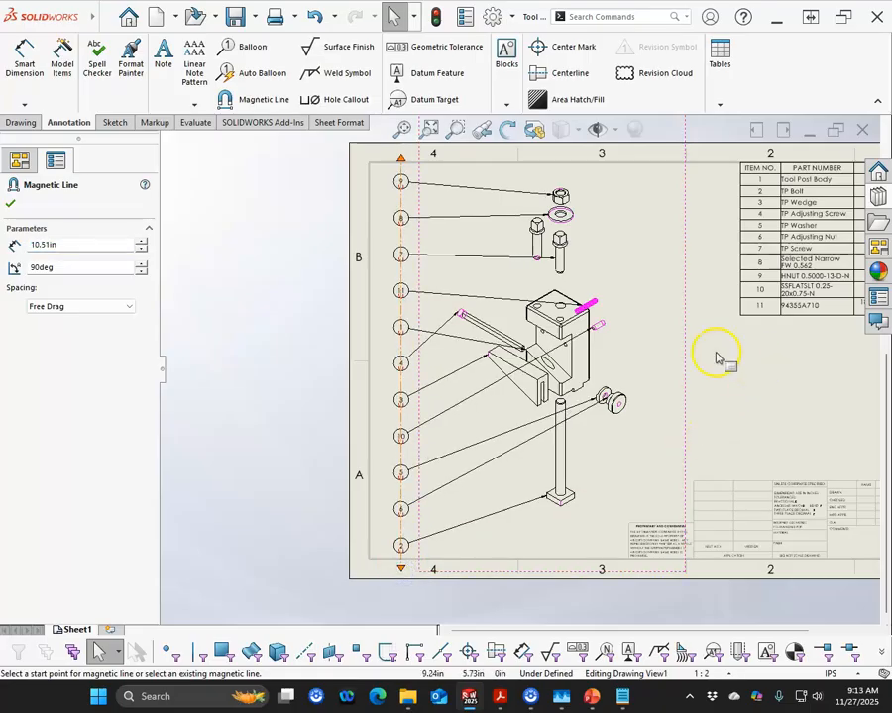
Swap balloons 1 and 4 on the magnetic line, placing 4 just below 11 and 1 beneath it, to uncross their leaders.
scroll(418, 359, "up", 3)
left_click_drag(389, 301, 454, 349)
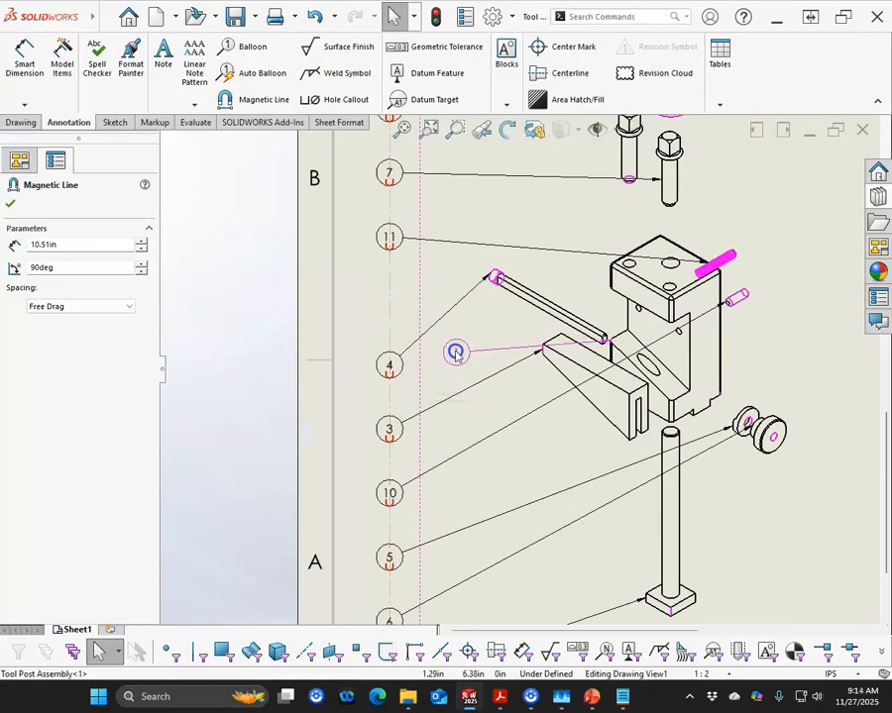
left_click_drag(386, 367, 391, 278)
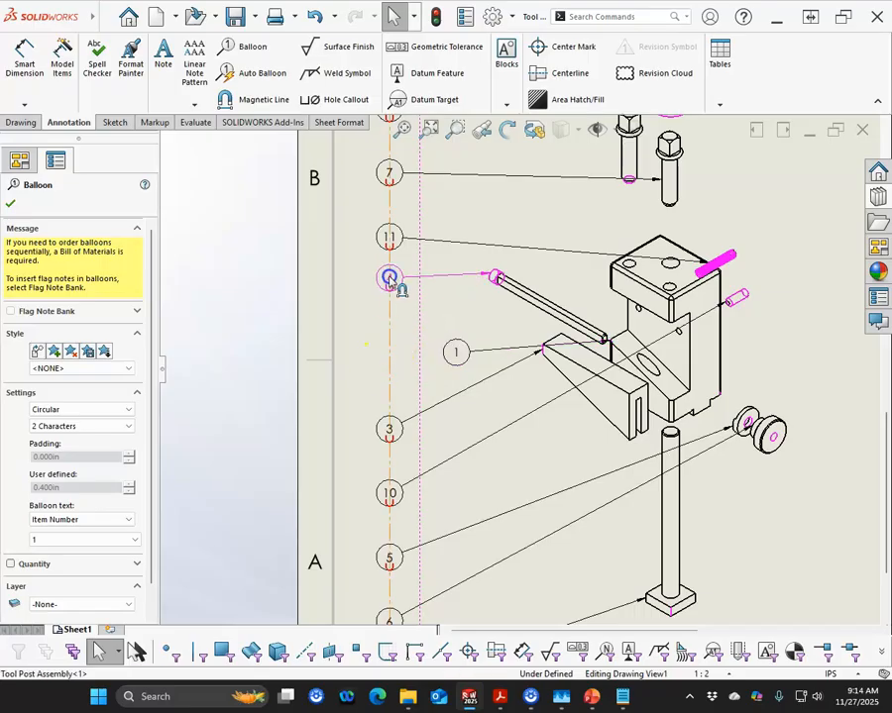
mouse_move(456, 352)
left_mouse_down()
mouse_move(393, 335)
mouse_move(392, 355)
mouse_move(391, 337)
left_mouse_up()
scroll(604, 423, "up", 4)
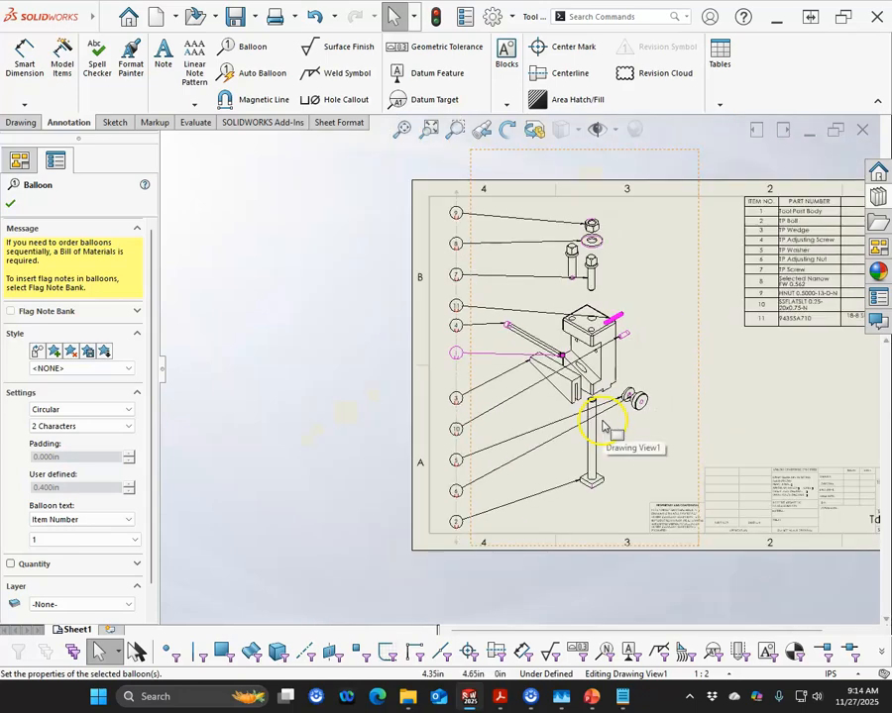
left_click(721, 386)
scroll(638, 392, "down", 2)
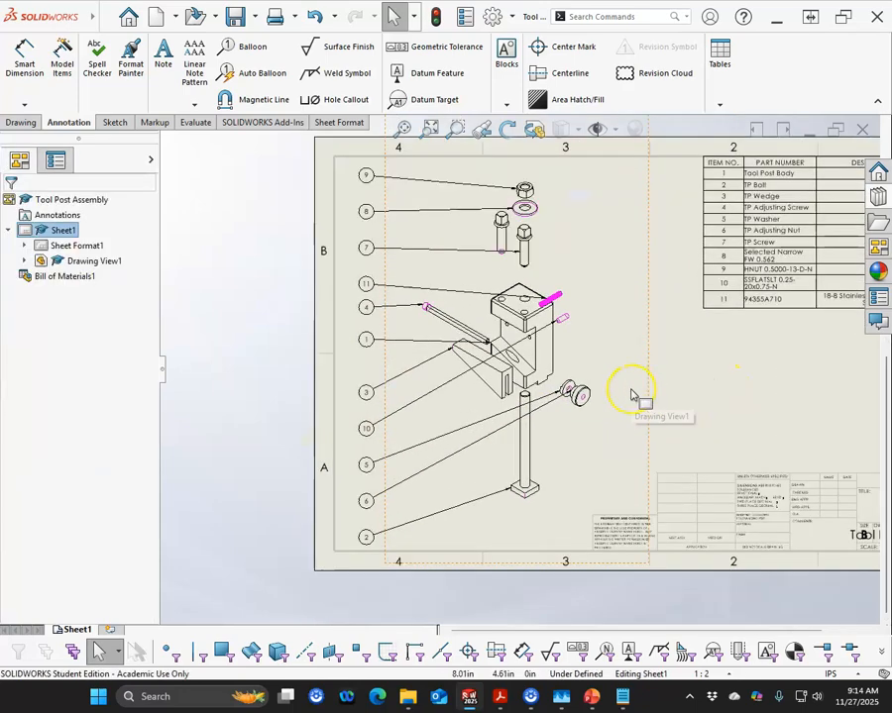
scroll(631, 391, "up", 4)
scroll(631, 391, "down", 3)
left_click(616, 373)
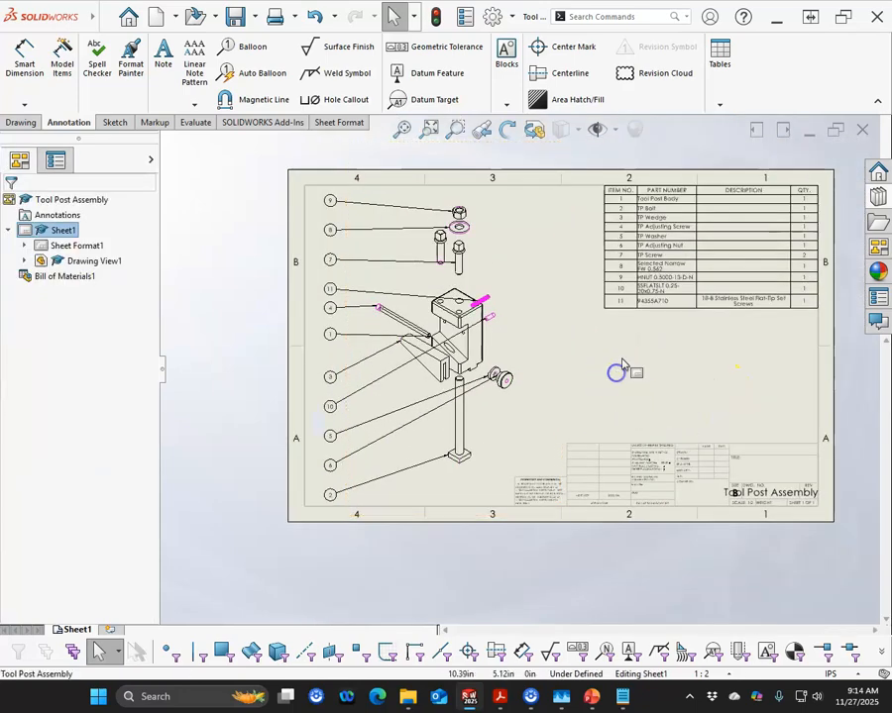
Add a dimetric view of the collapsed Tool Post Assembly and position it between the bill of materials and the title block.
left_click(876, 295)
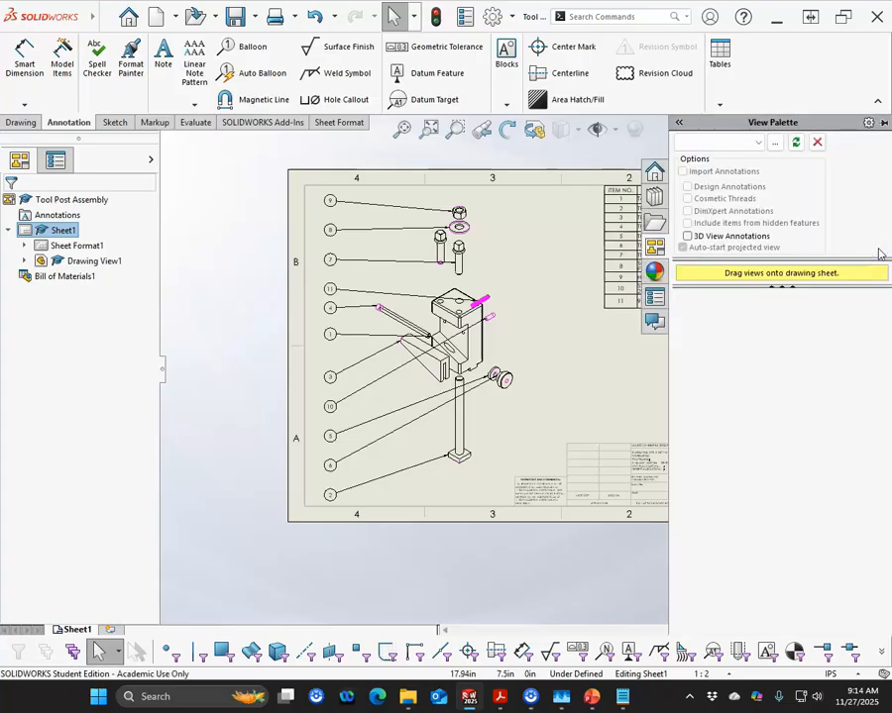
left_click(795, 143)
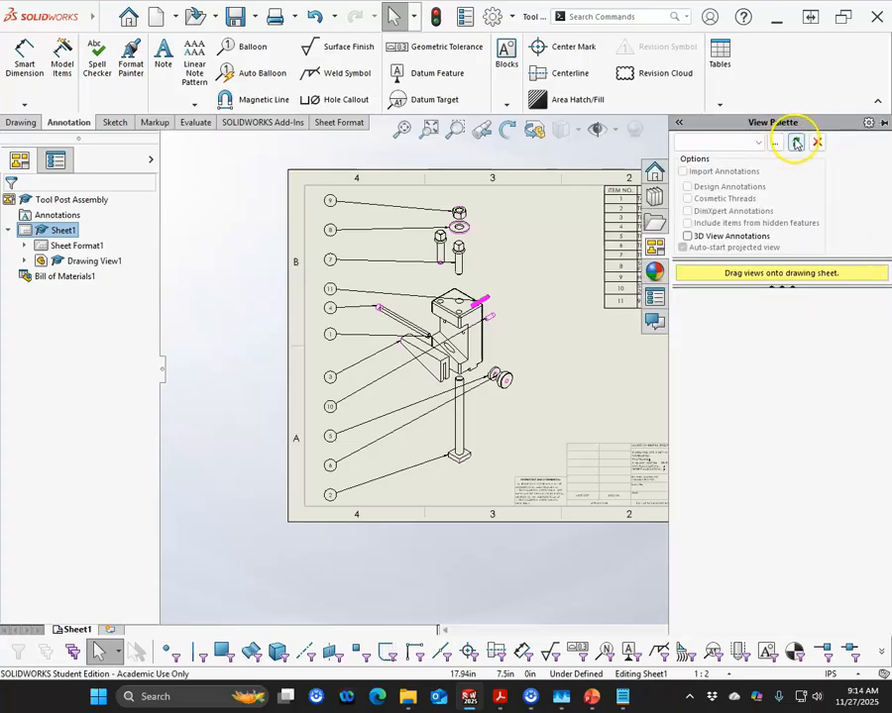
left_click(758, 143)
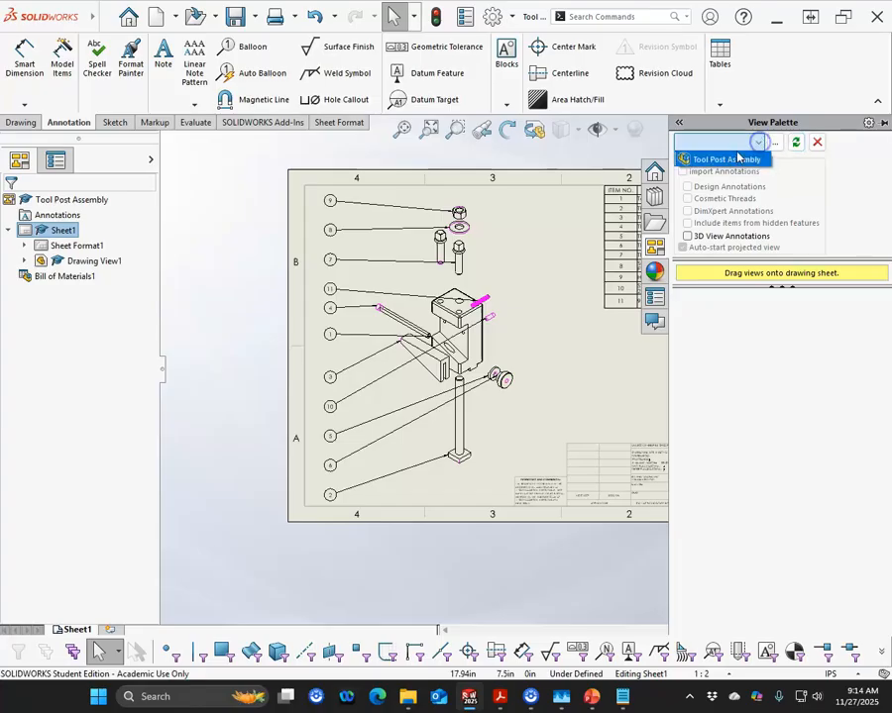
left_click(736, 158)
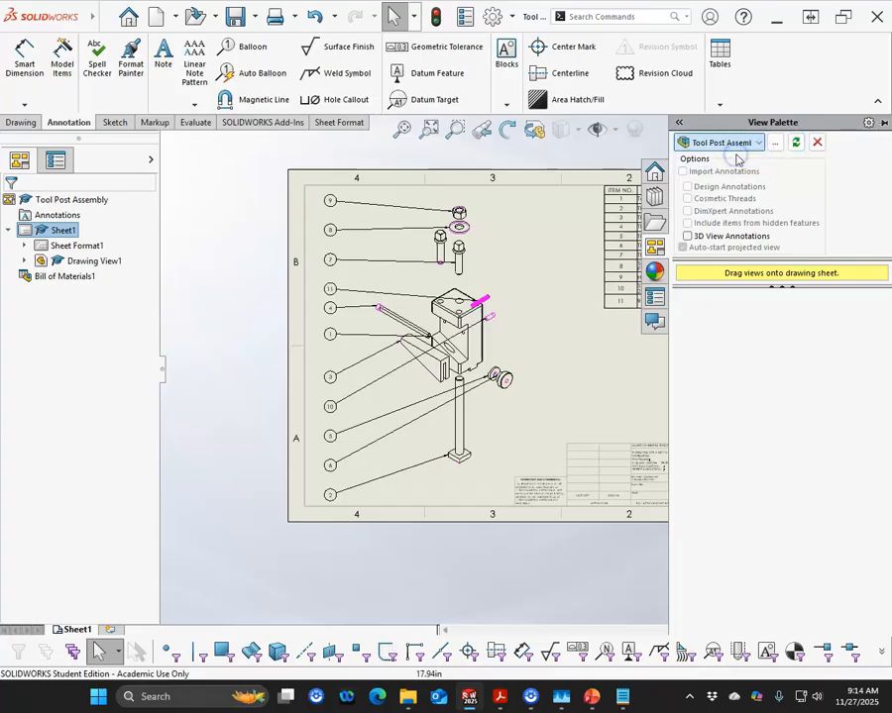
left_click(796, 144)
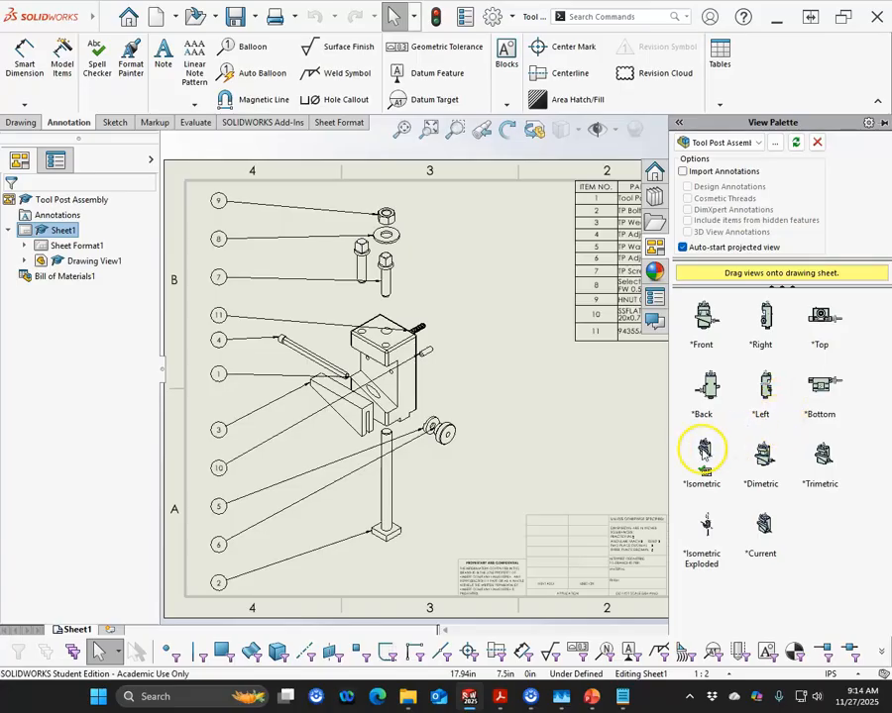
mouse_move(739, 456)
left_mouse_down()
mouse_move(705, 452)
mouse_move(683, 434)
mouse_move(582, 416)
mouse_move(664, 418)
mouse_move(583, 421)
left_mouse_up()
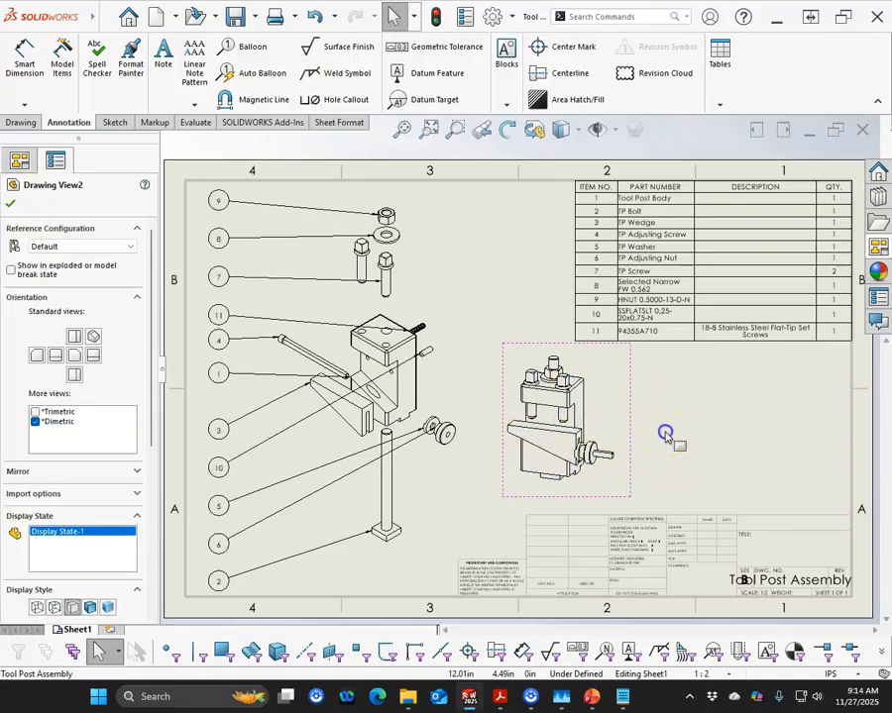
mouse_move(637, 421)
left_mouse_down()
mouse_move(652, 430)
mouse_move(764, 430)
left_mouse_up()
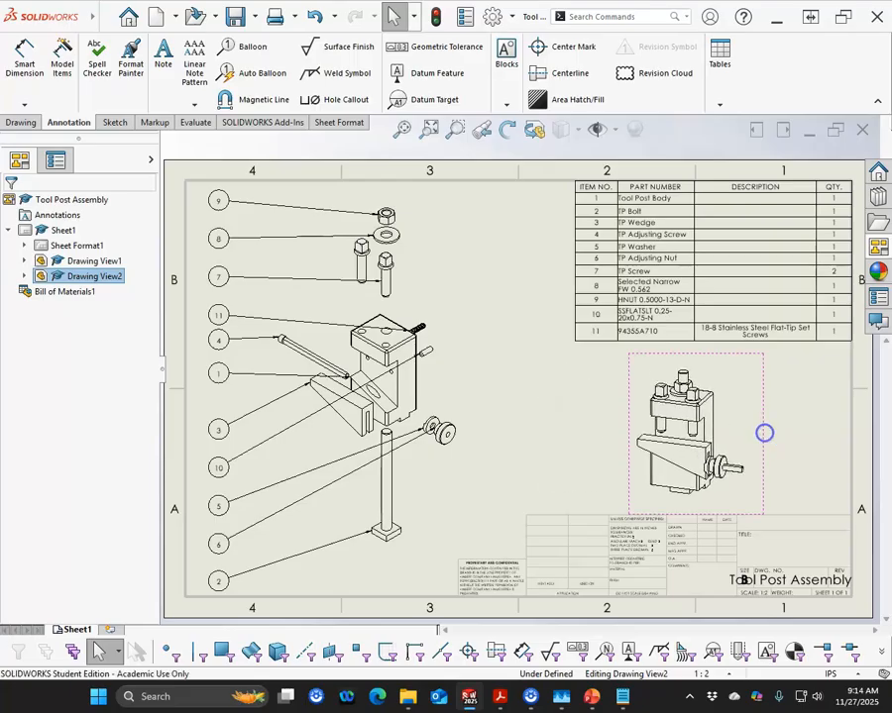
left_click(543, 436)
scroll(561, 432, "up", 1)
key("f")
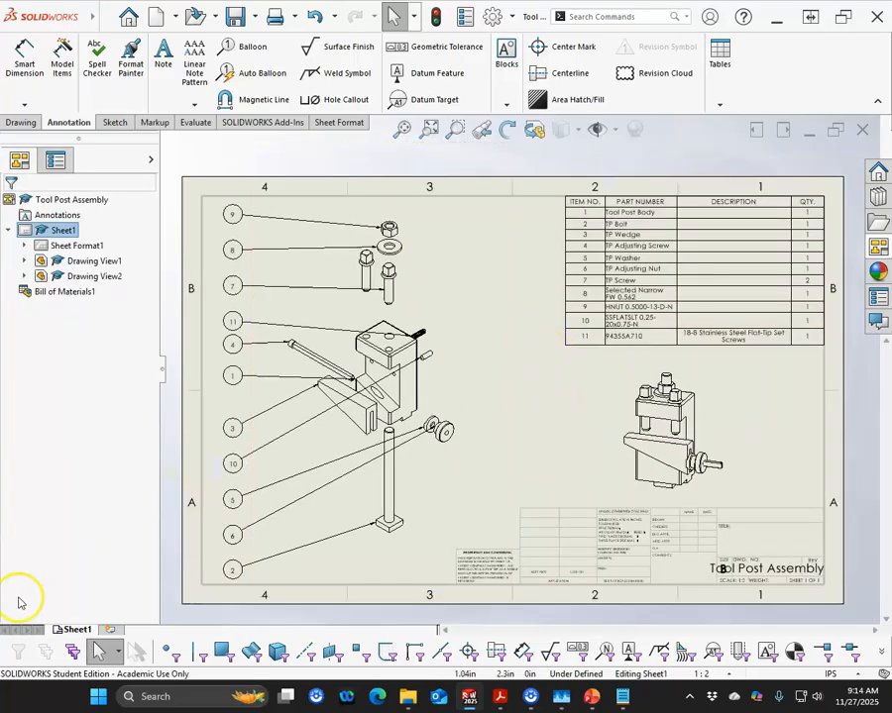
Add a second drawing sheet and load the Tool Post Body part as the source of its views.
left_click(109, 628)
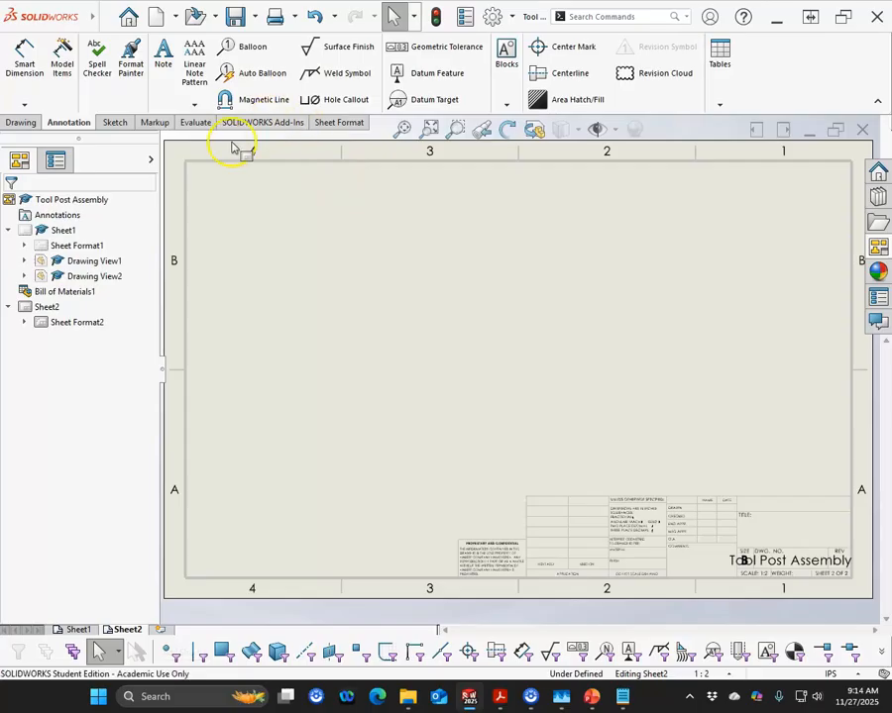
left_click(879, 250)
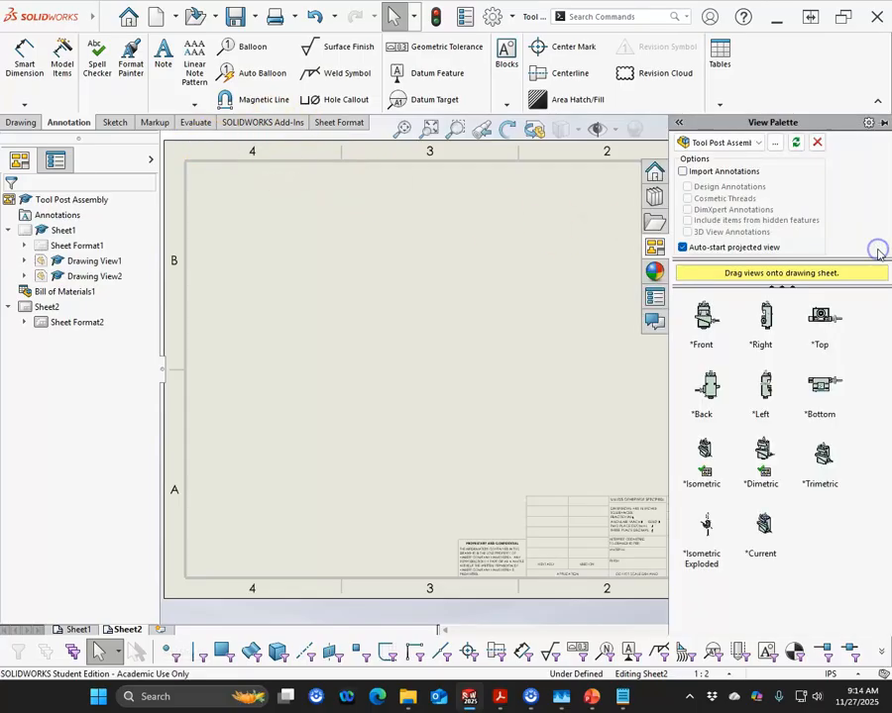
left_click(758, 146)
left_click(774, 143)
left_click(774, 143)
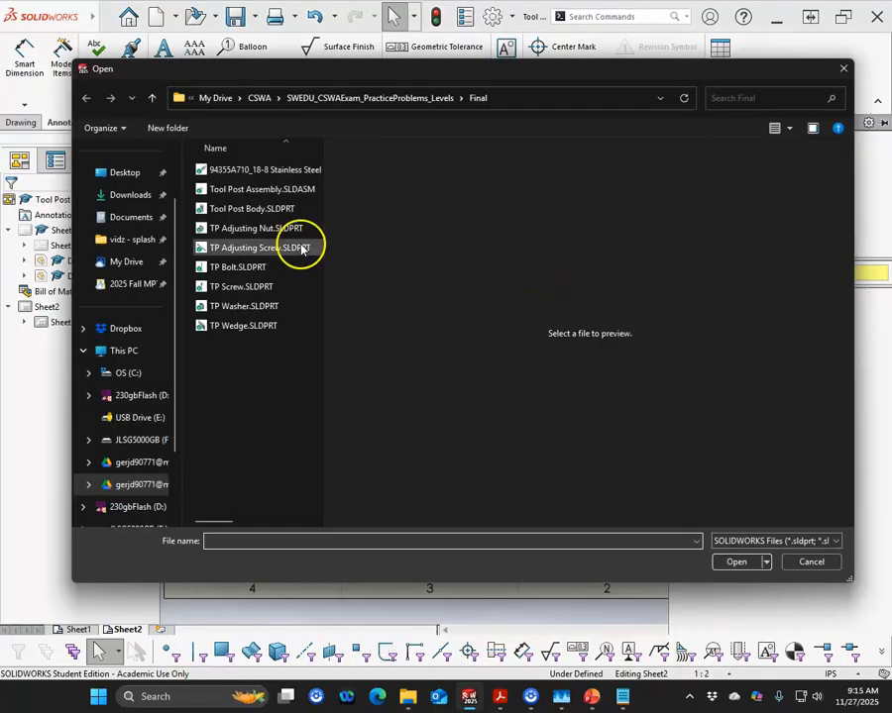
left_click(253, 208)
left_click(733, 562)
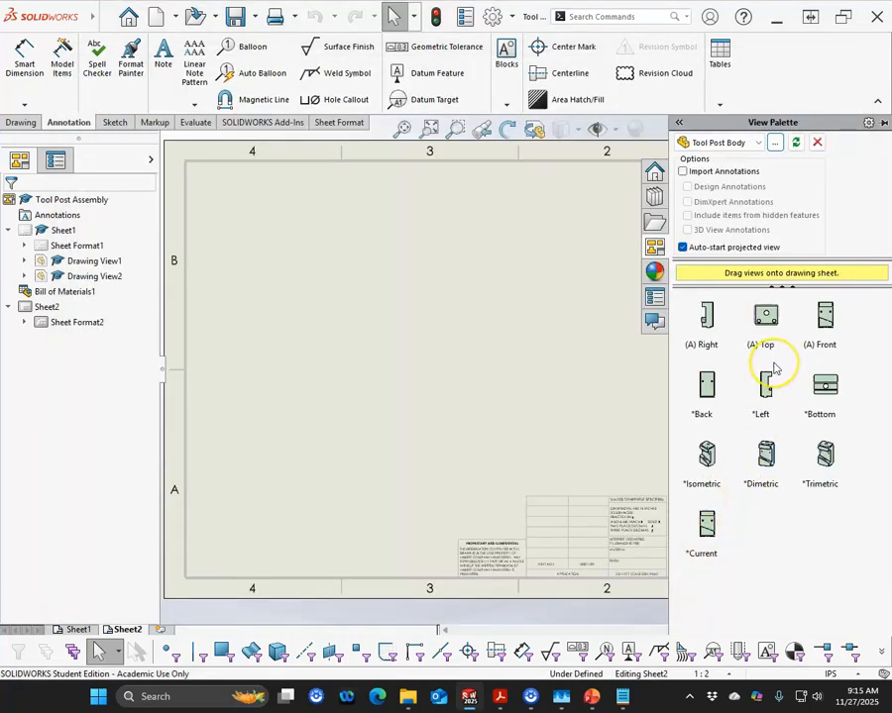
Place the Tool Post Body's front view with projected right, top, left and isometric views.
left_click_drag(825, 317, 377, 376)
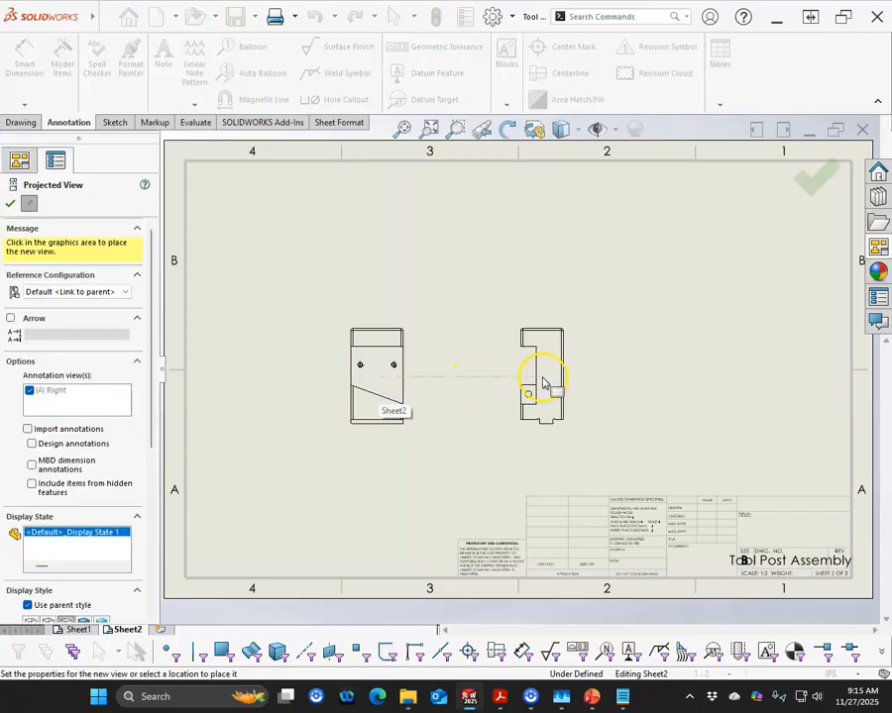
left_click(543, 384)
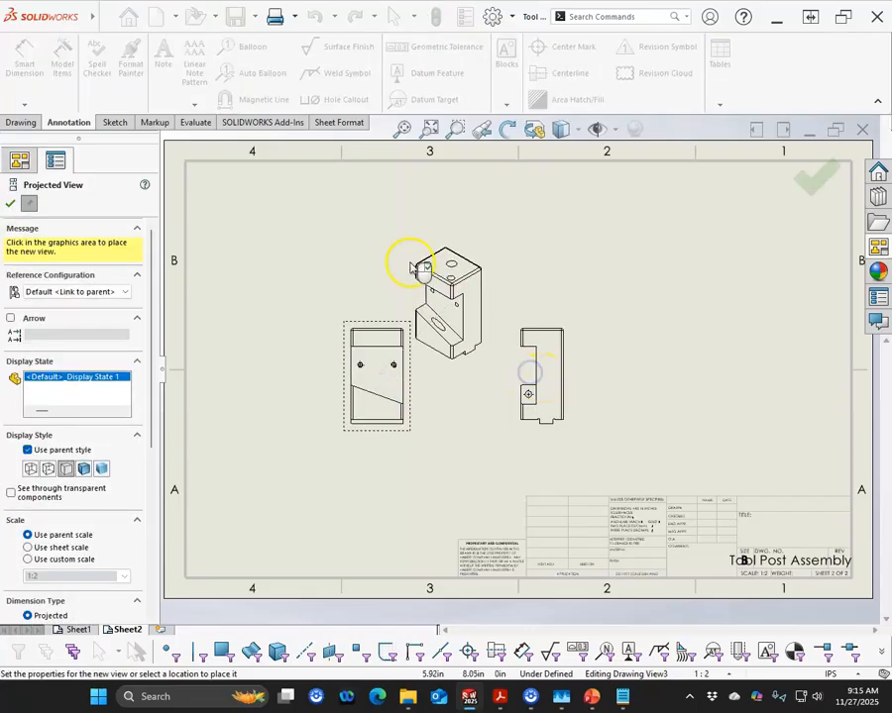
left_click(389, 235)
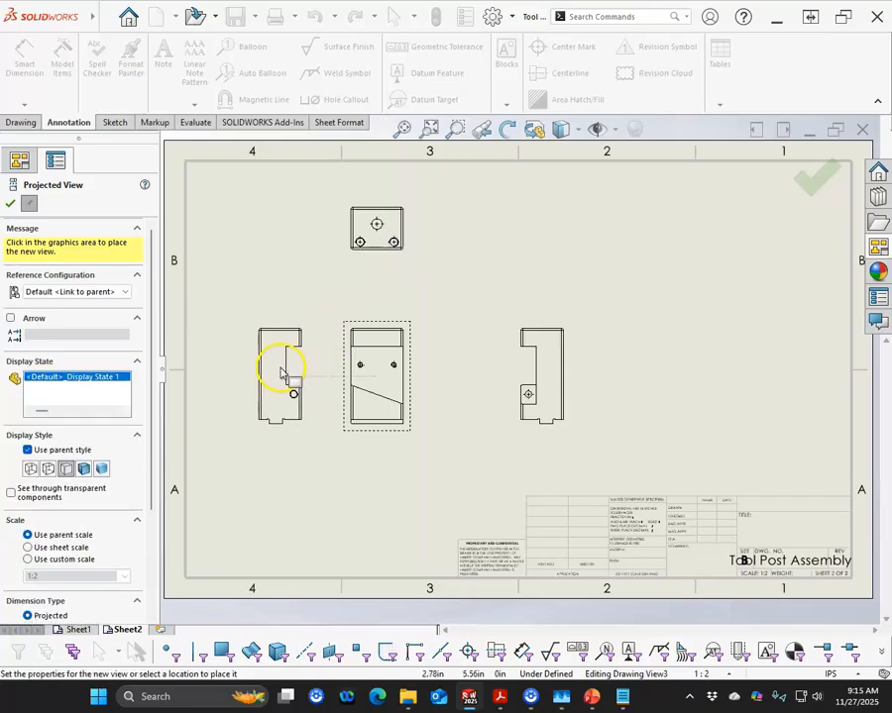
left_click(258, 363)
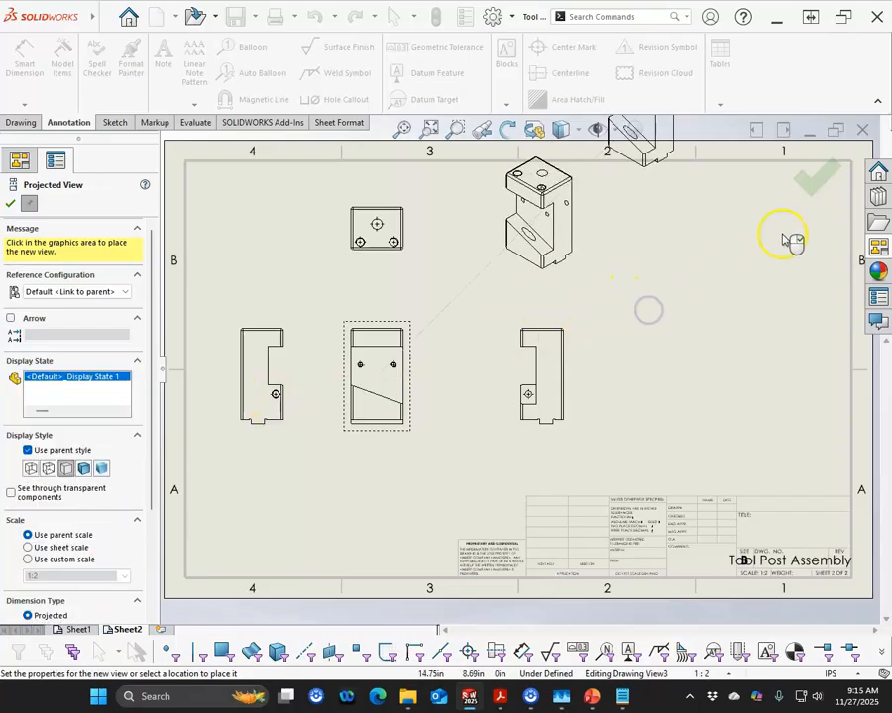
left_click(812, 182)
Space out the Tool Post Body views, moving the isometric to the sheet's upper-right corner and centring the front view between both side views.
mouse_move(589, 290)
left_mouse_down()
mouse_move(793, 314)
mouse_move(823, 308)
left_mouse_up()
left_click_drag(411, 434, 471, 457)
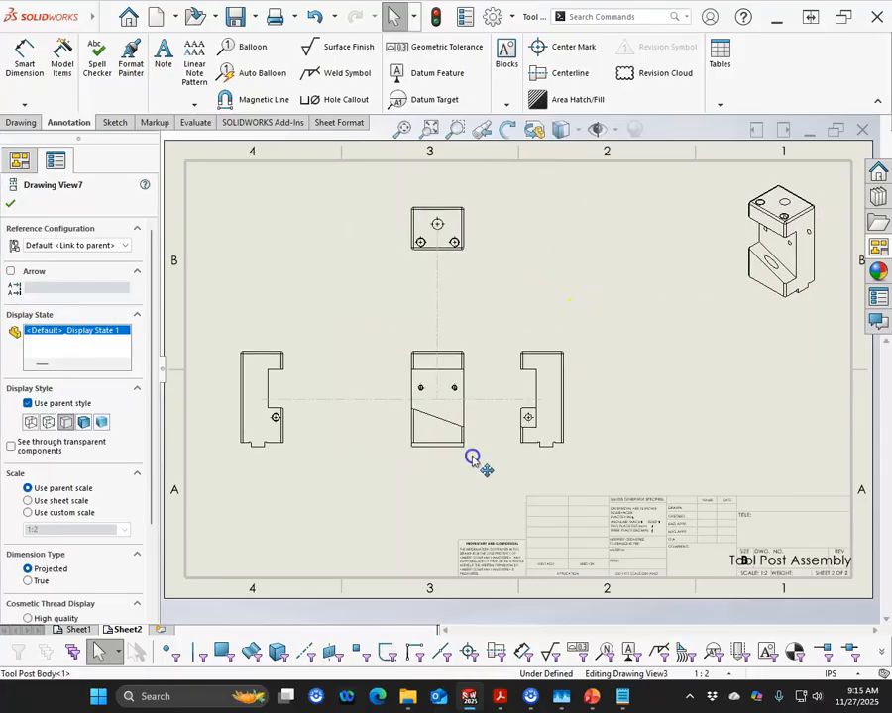
left_click_drag(574, 426, 646, 424)
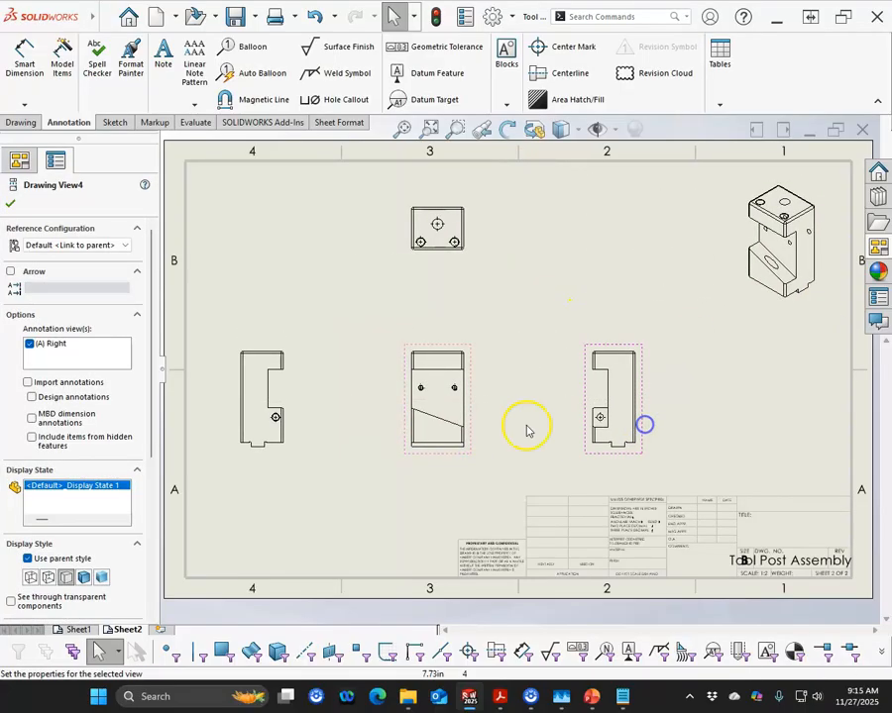
mouse_move(294, 398)
left_mouse_down()
mouse_move(346, 394)
mouse_move(320, 393)
left_mouse_up()
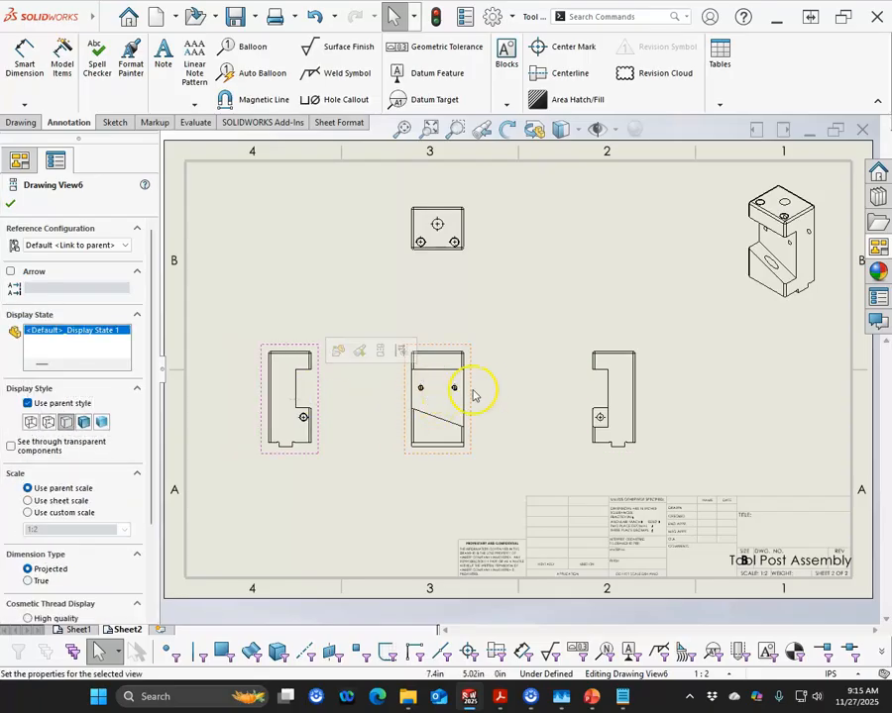
left_click_drag(645, 402, 671, 398)
left_click(579, 394)
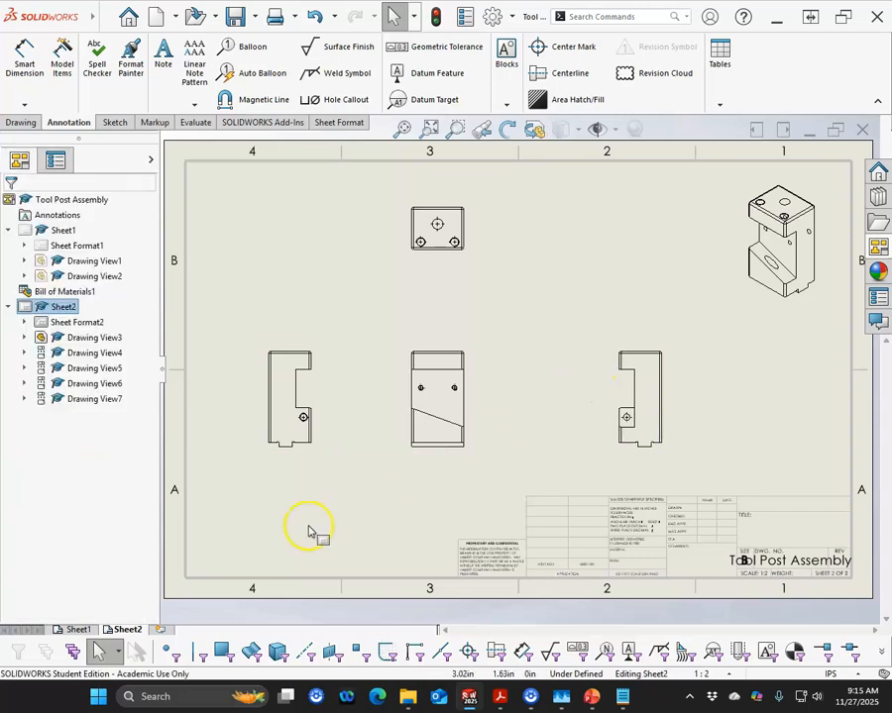
Add a third drawing sheet and load the TP Bolt part as the source of its views.
left_click(160, 630)
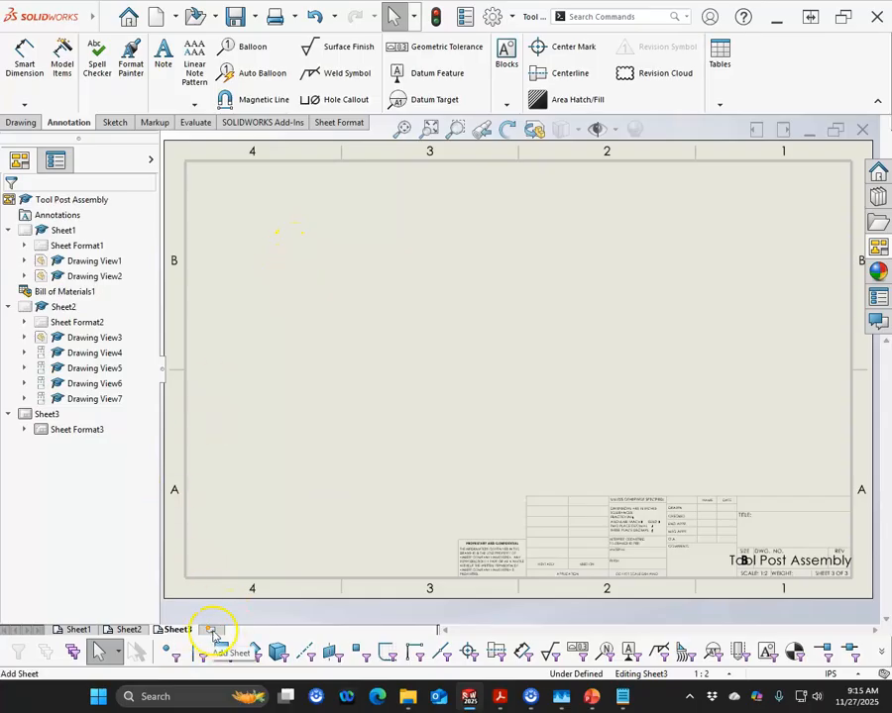
left_click(878, 246)
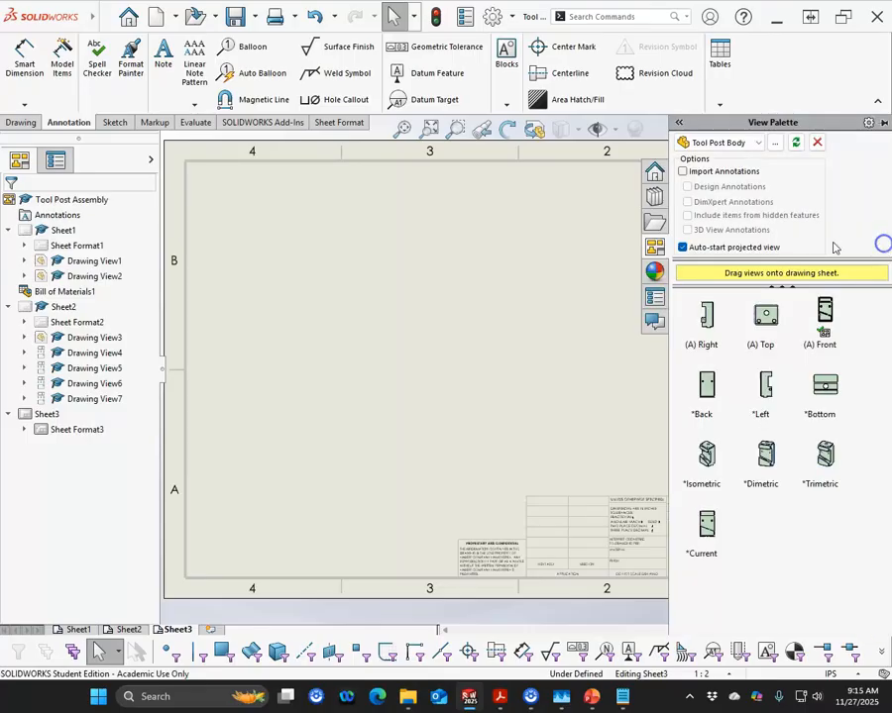
left_click(779, 144)
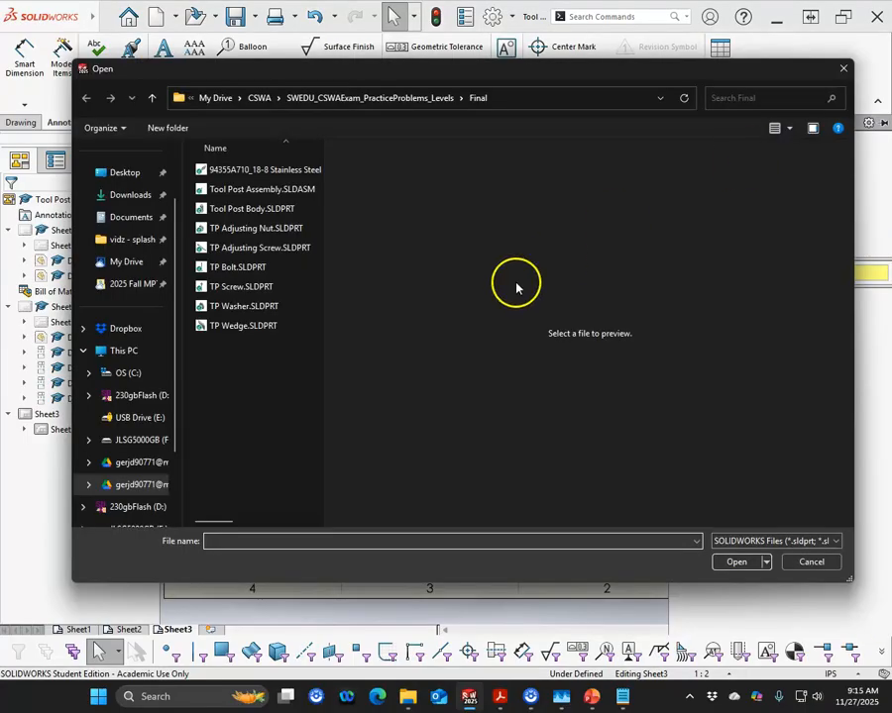
left_click(254, 275)
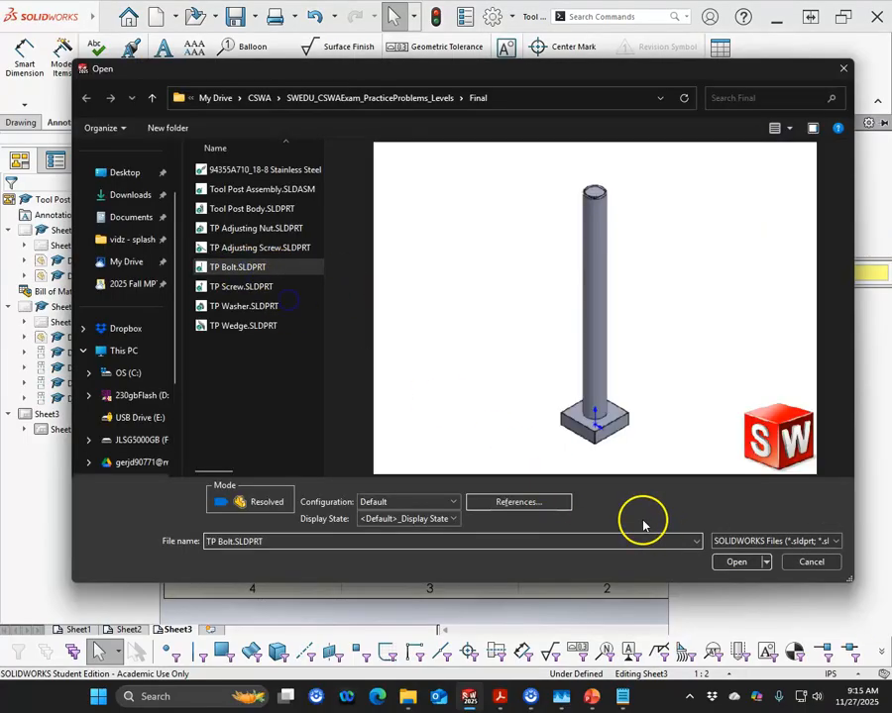
left_click(728, 568)
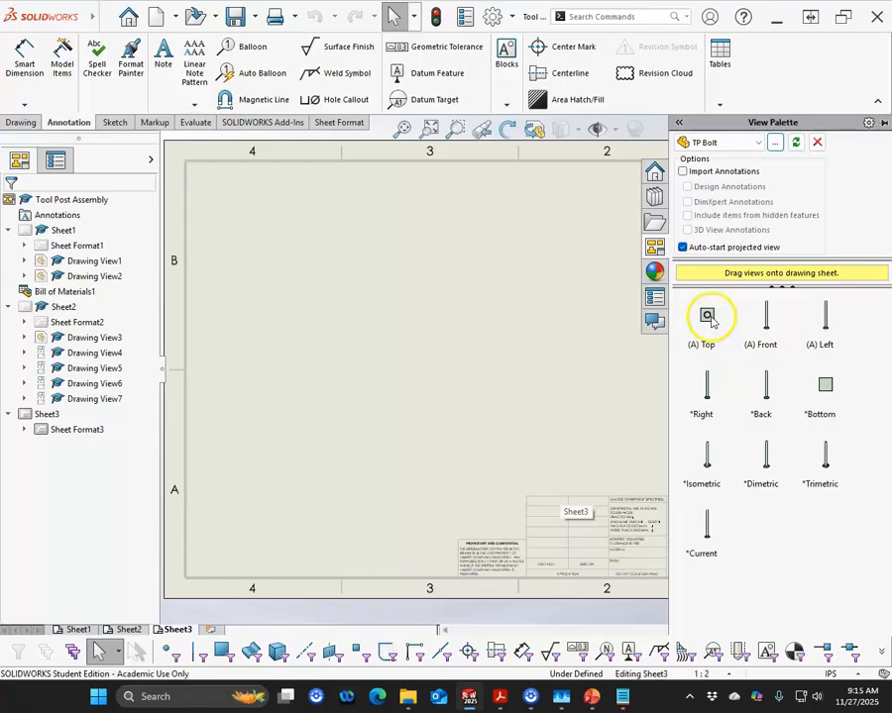
Place the bolt's top view with a projected side view and an isometric view, moving the isometric to the sheet's upper-right corner.
left_click_drag(710, 317, 340, 359)
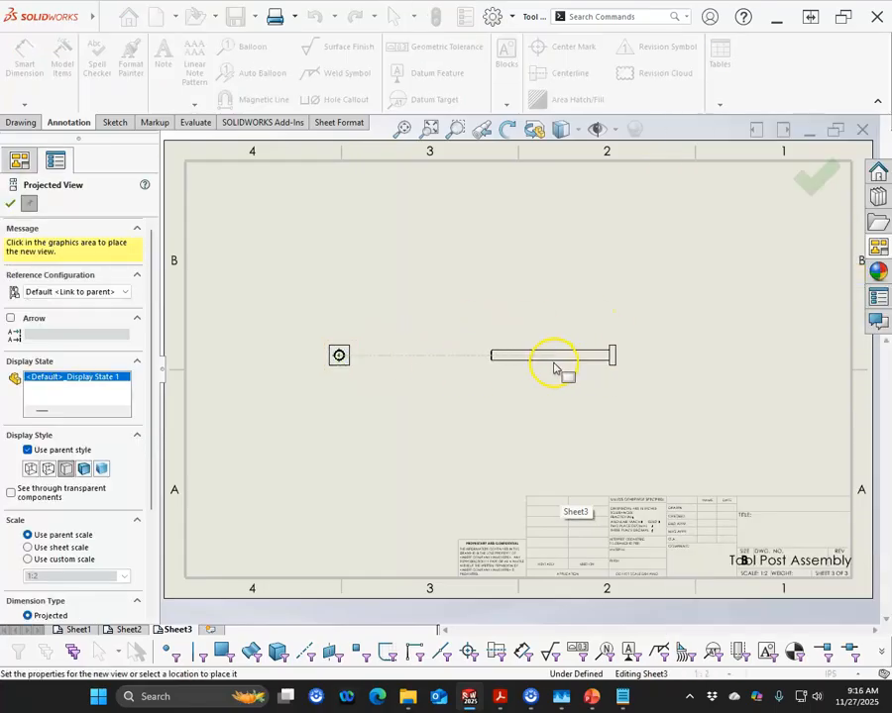
left_click(556, 368)
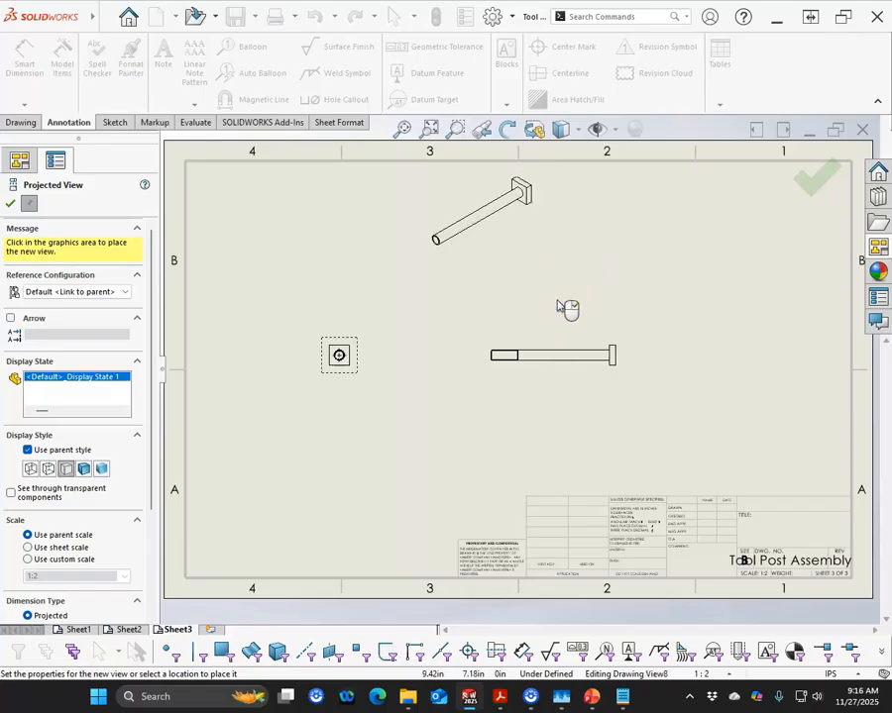
left_click(10, 204)
mouse_move(507, 265)
left_mouse_down()
mouse_move(627, 281)
mouse_move(770, 275)
left_mouse_up()
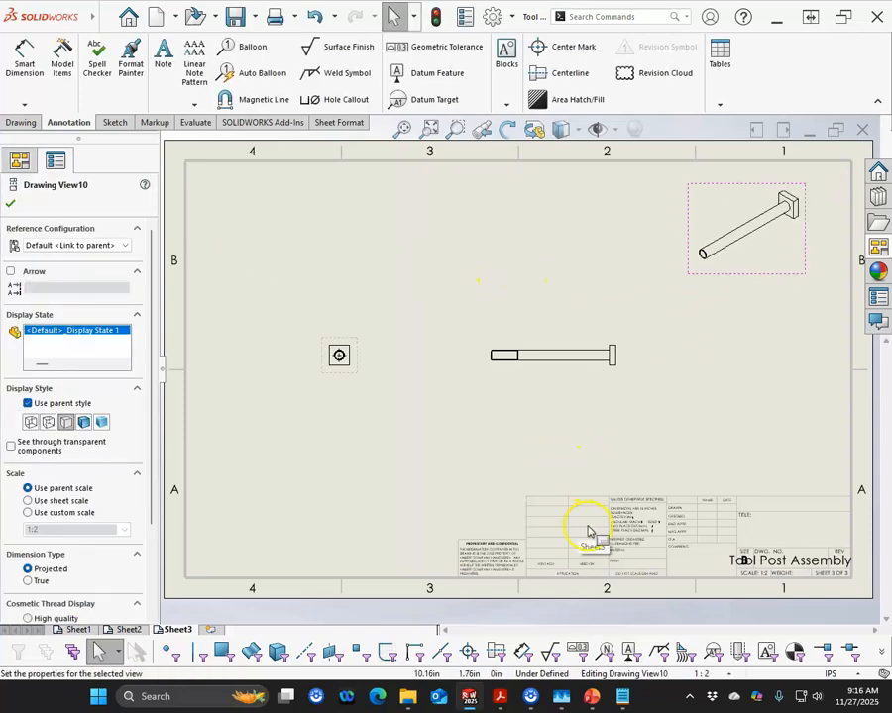
Add a fourth drawing sheet and load the TP Wedge part as the source of its views.
left_click(211, 630)
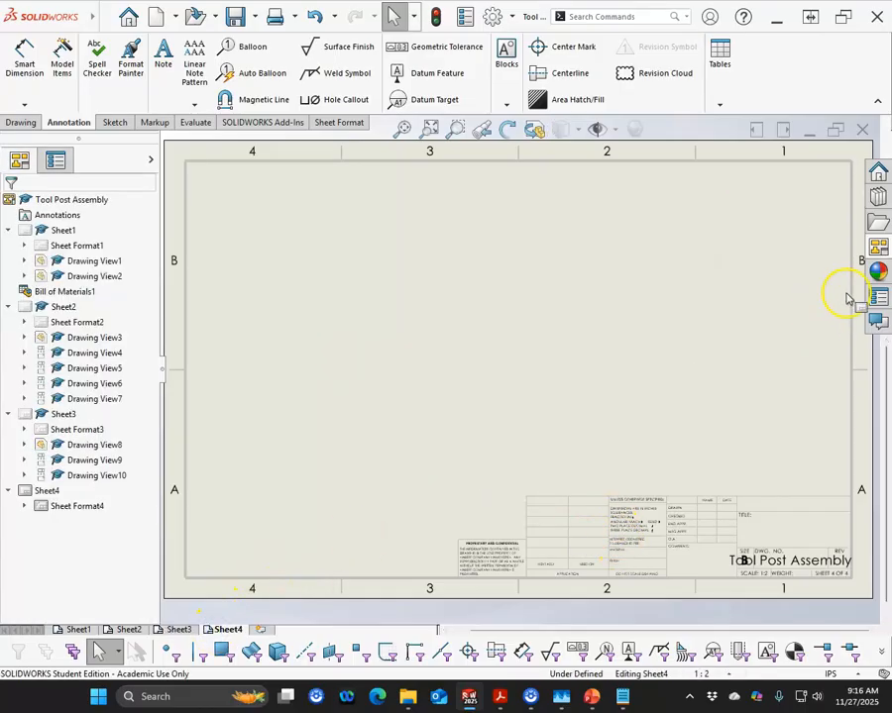
left_click(872, 252)
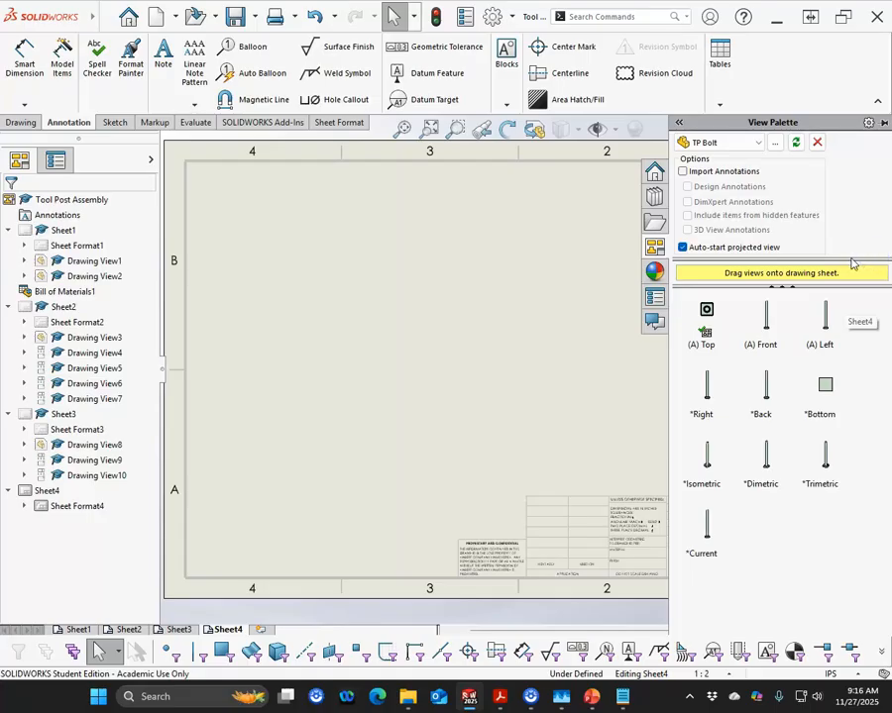
left_click(775, 142)
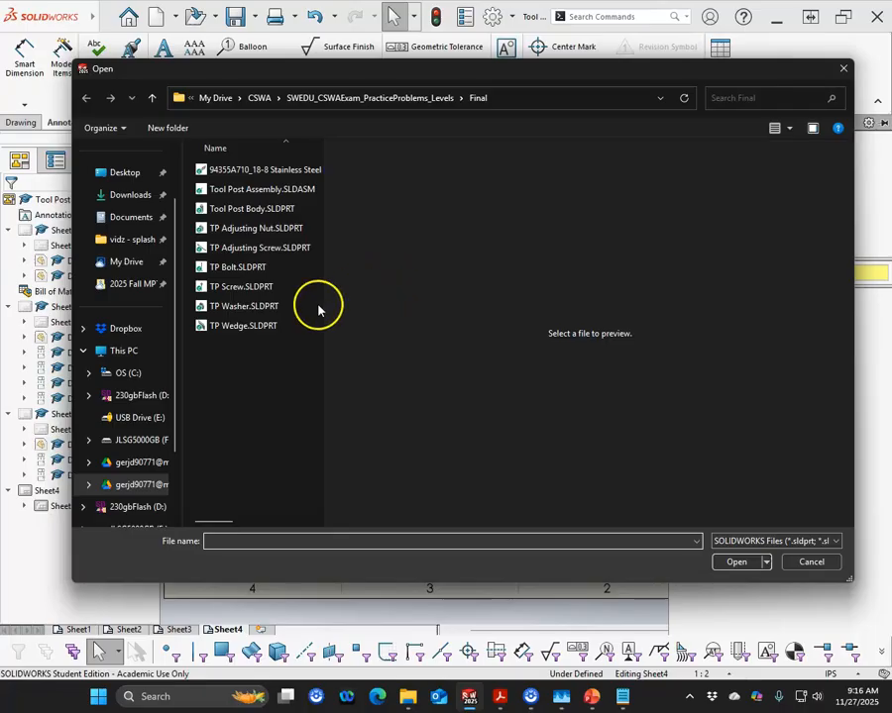
left_click(243, 327)
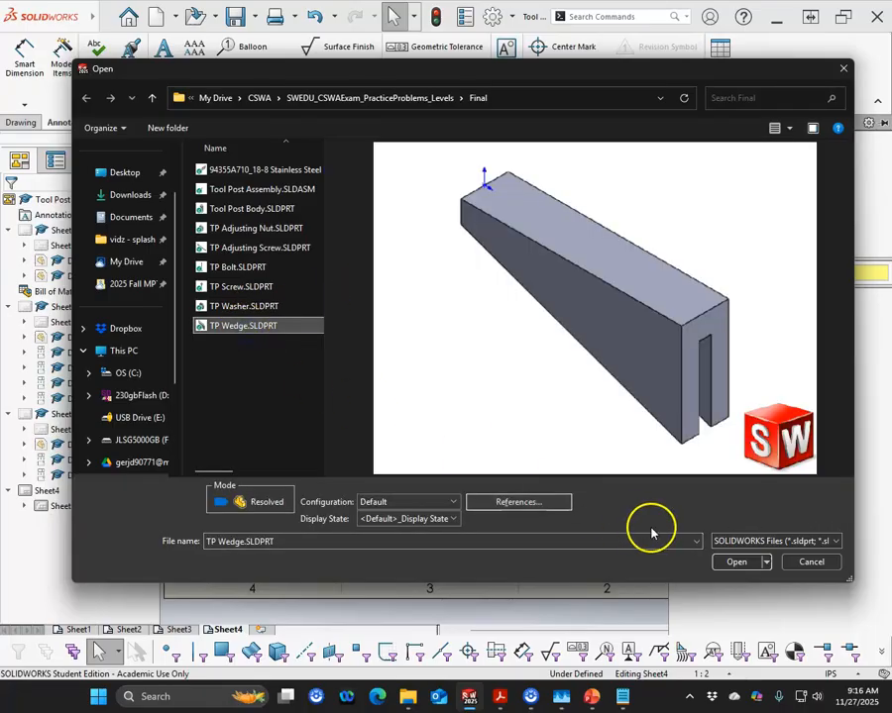
left_click(734, 563)
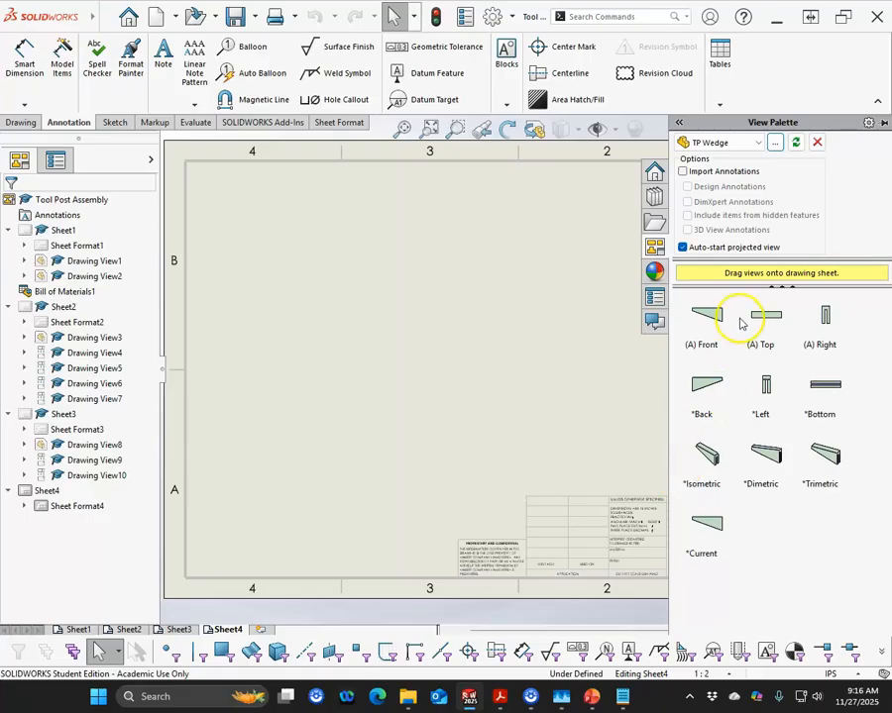
Place the wedge's front view with a projected right side view and a projected isometric view above them.
left_click_drag(715, 319, 389, 387)
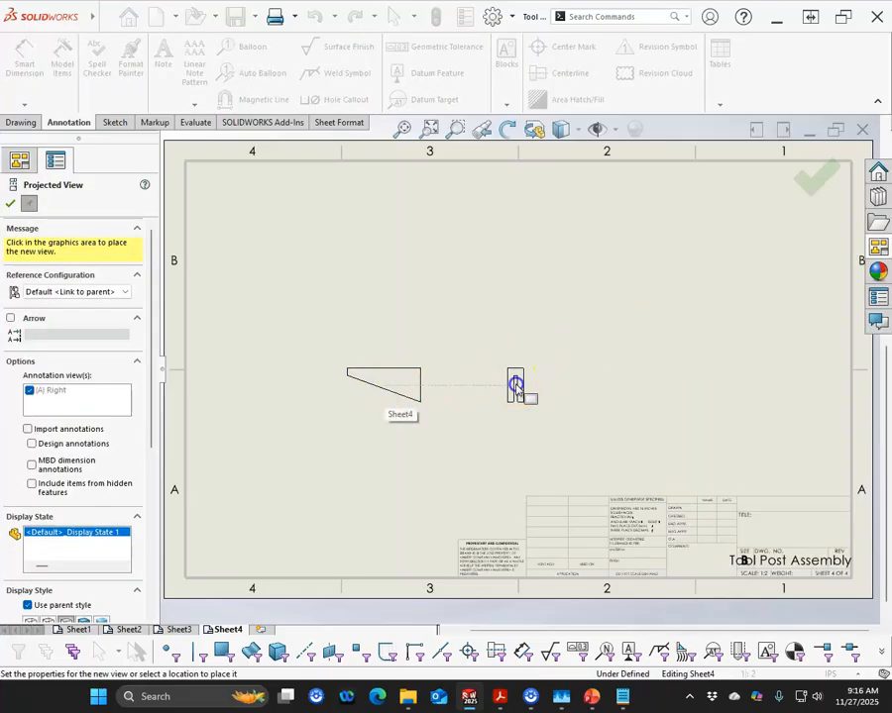
left_click(515, 384)
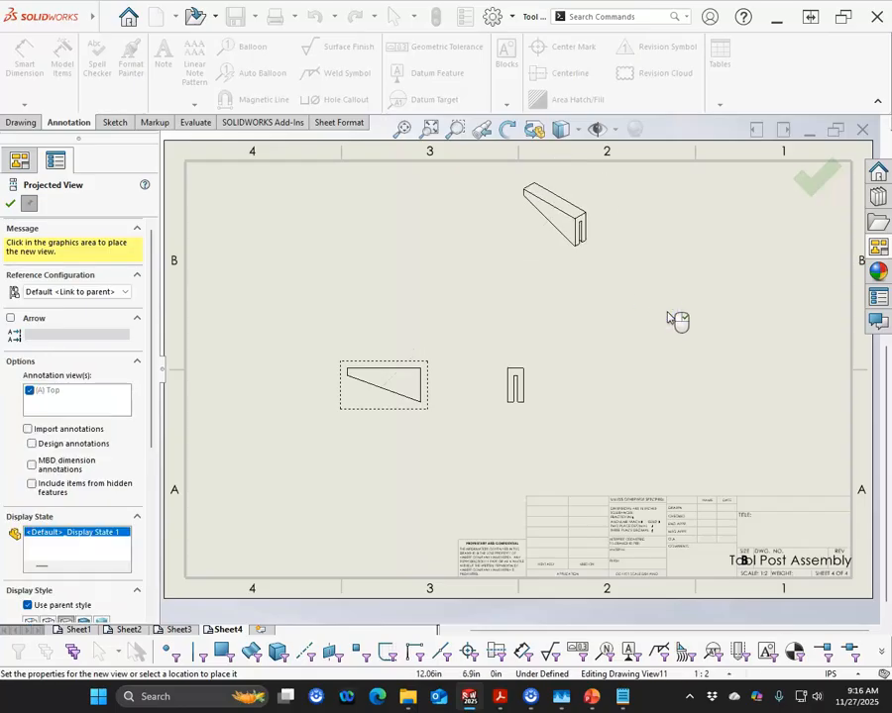
left_click(813, 184)
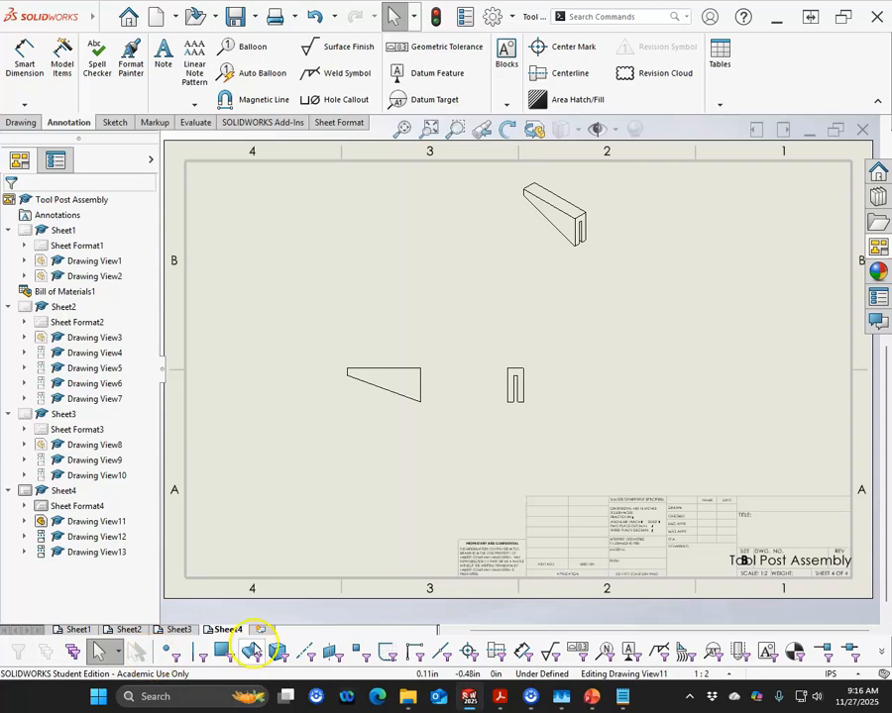
Add a fifth drawing sheet and load the TP Adjusting Screw part as the source of its views.
left_click(261, 629)
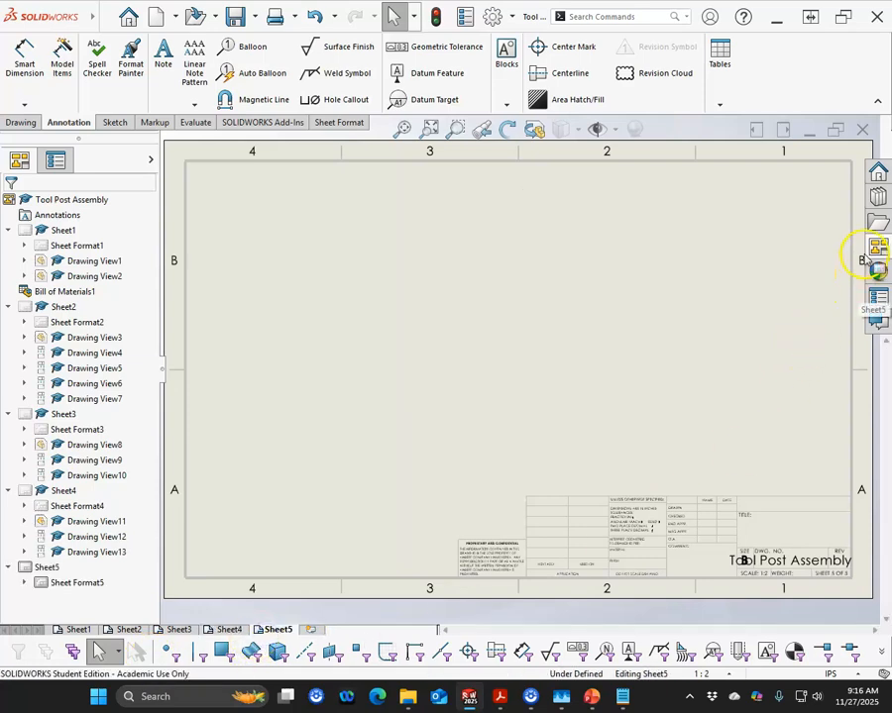
left_click(878, 222)
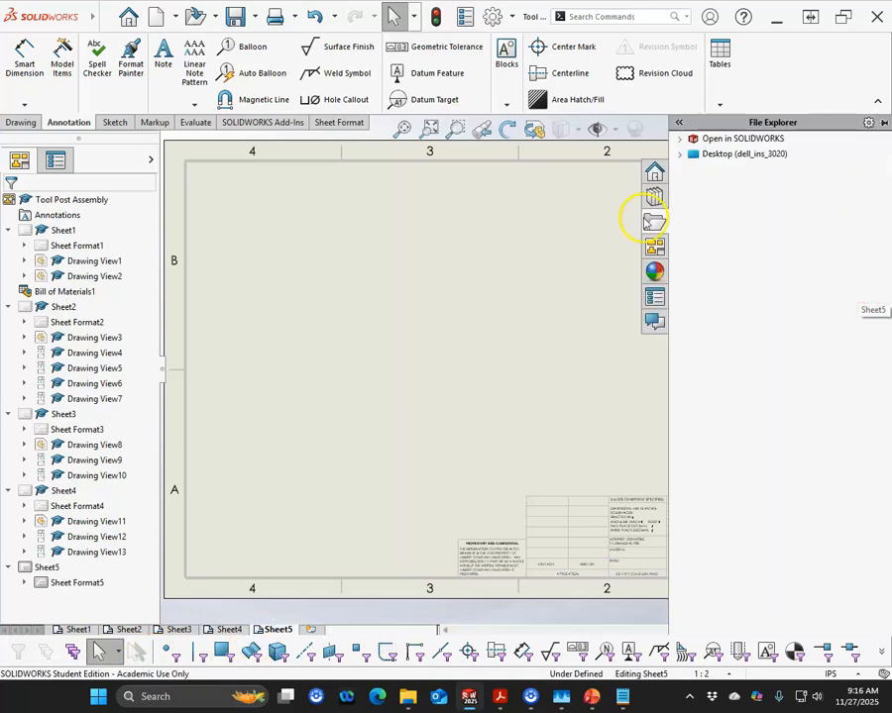
left_click(654, 247)
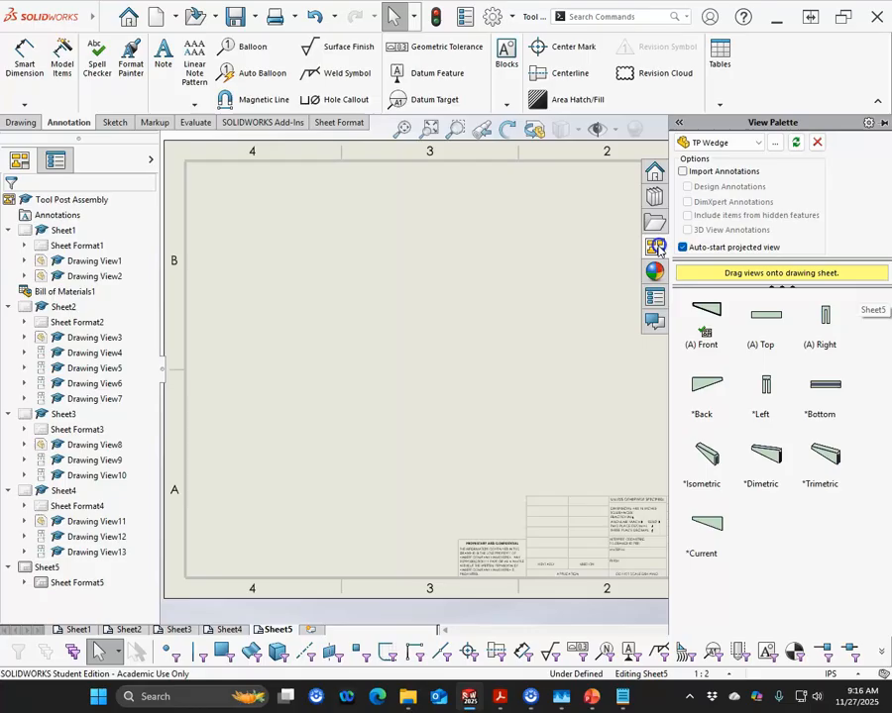
left_click(776, 144)
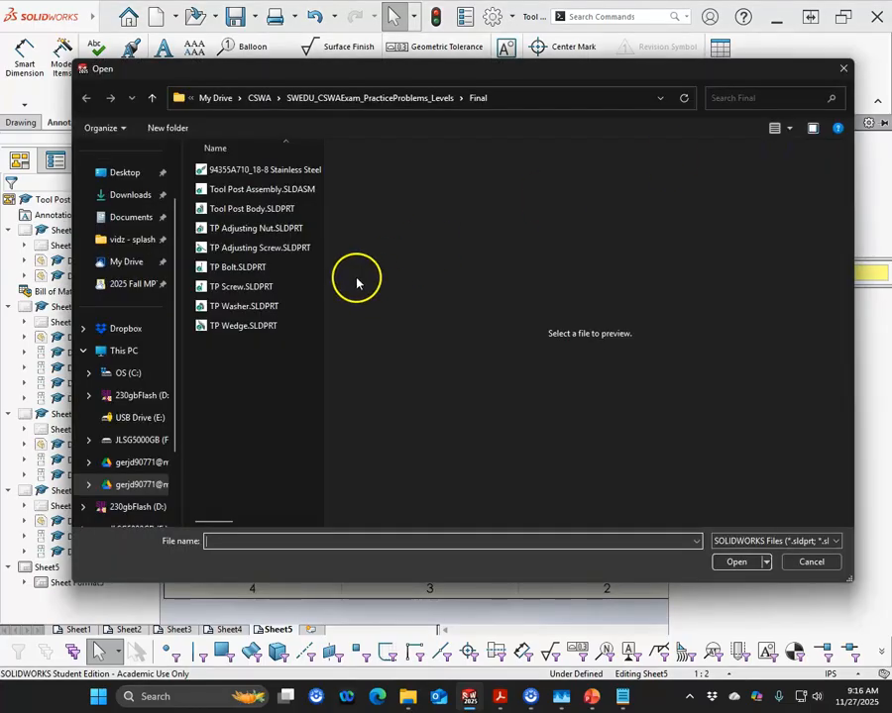
left_click(252, 287)
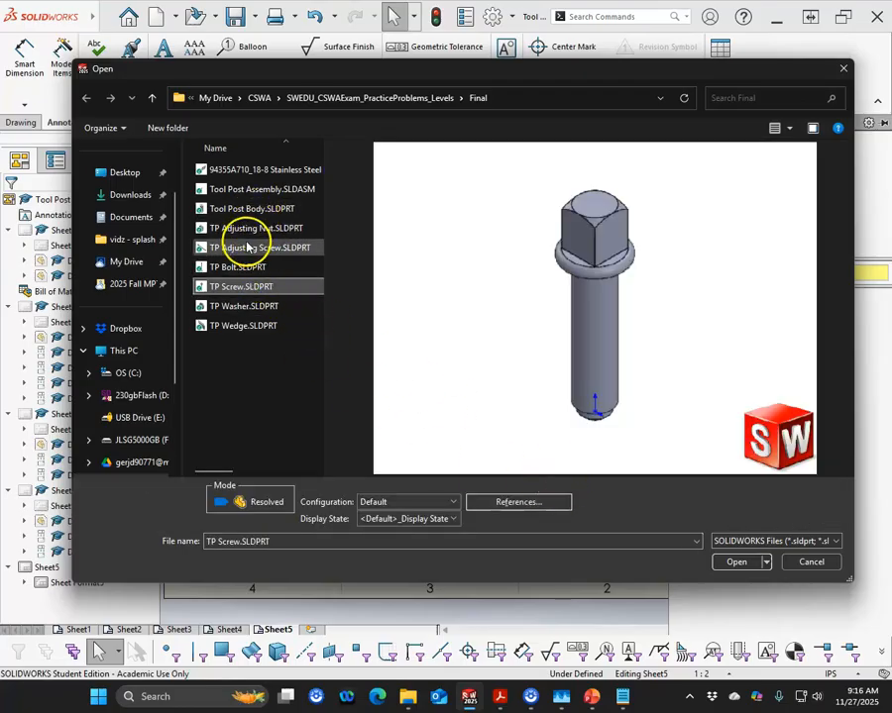
left_click(249, 247)
left_click(731, 562)
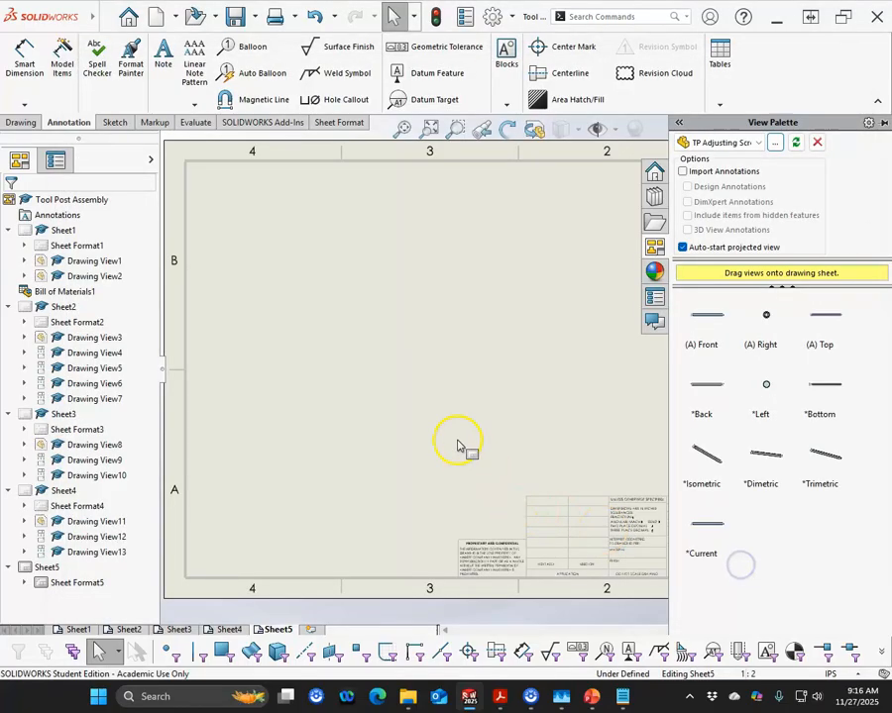
Place the adjusting screw's right end view with a projected lengthwise side view and a projected isometric view.
mouse_move(763, 317)
left_mouse_down()
mouse_move(752, 295)
mouse_move(605, 342)
mouse_move(378, 341)
left_mouse_up()
left_click(598, 347)
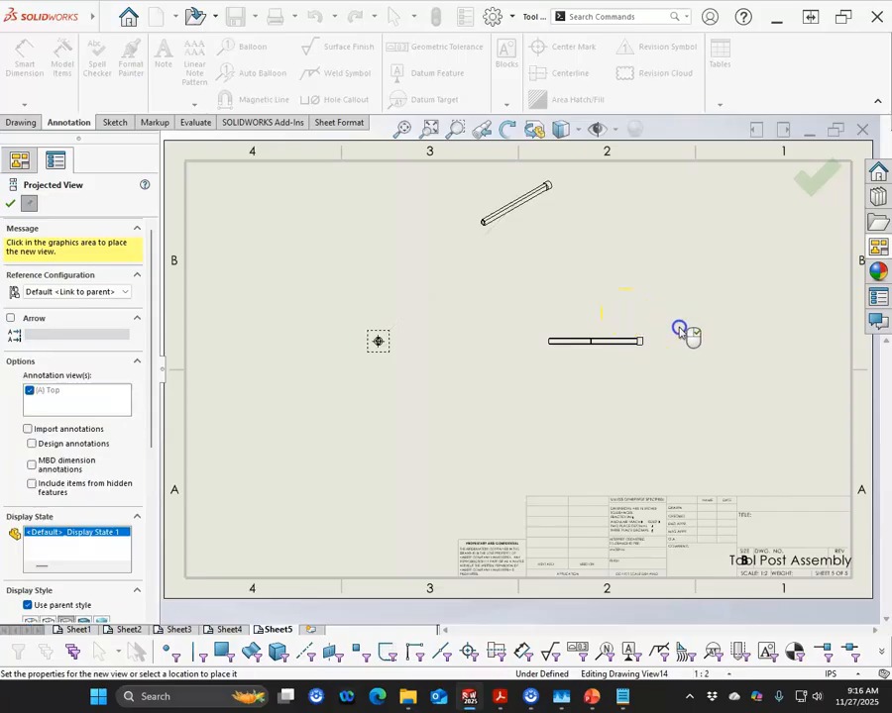
left_click(821, 187)
Add a sixth drawing sheet and load the TP Screw part as the source of its views.
left_click(311, 629)
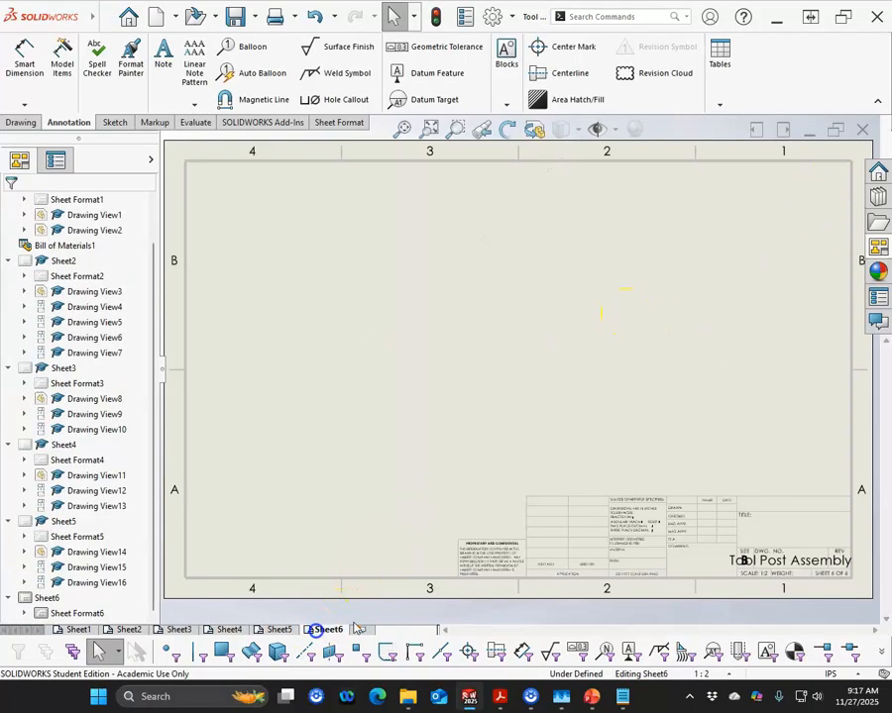
left_click(876, 246)
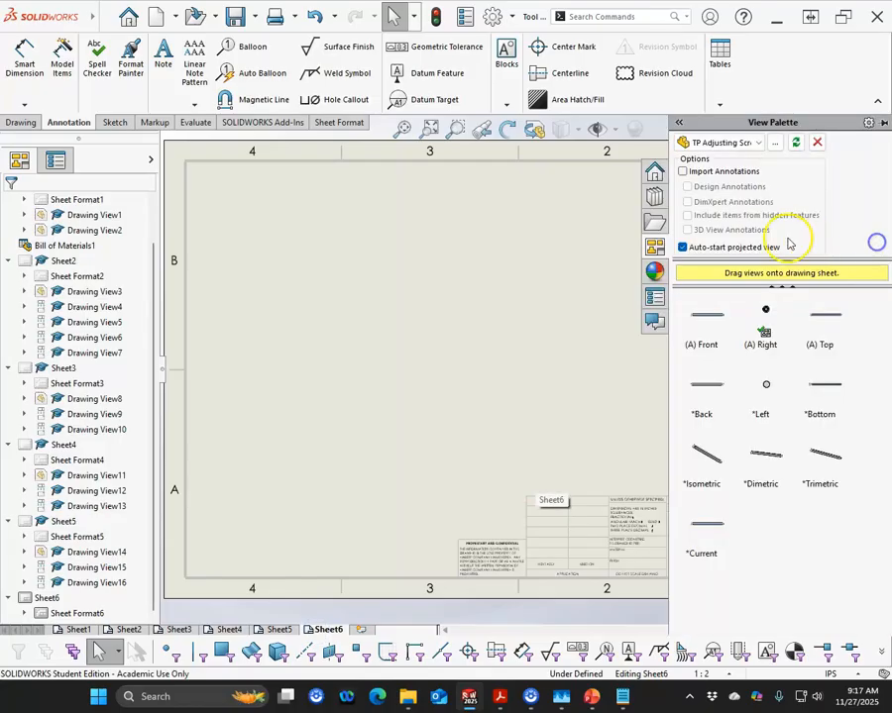
left_click(779, 143)
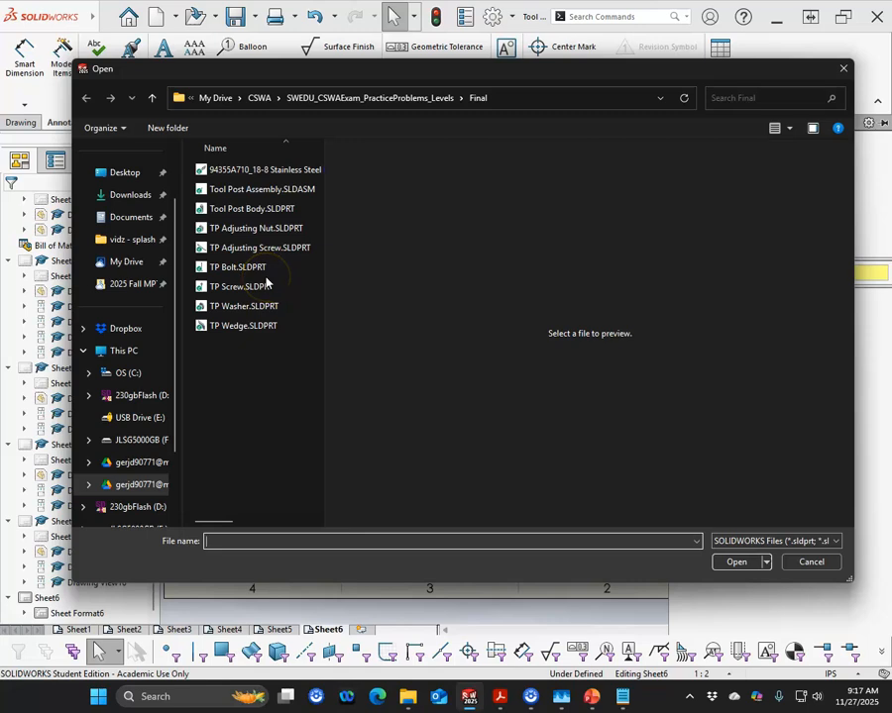
left_click(254, 229)
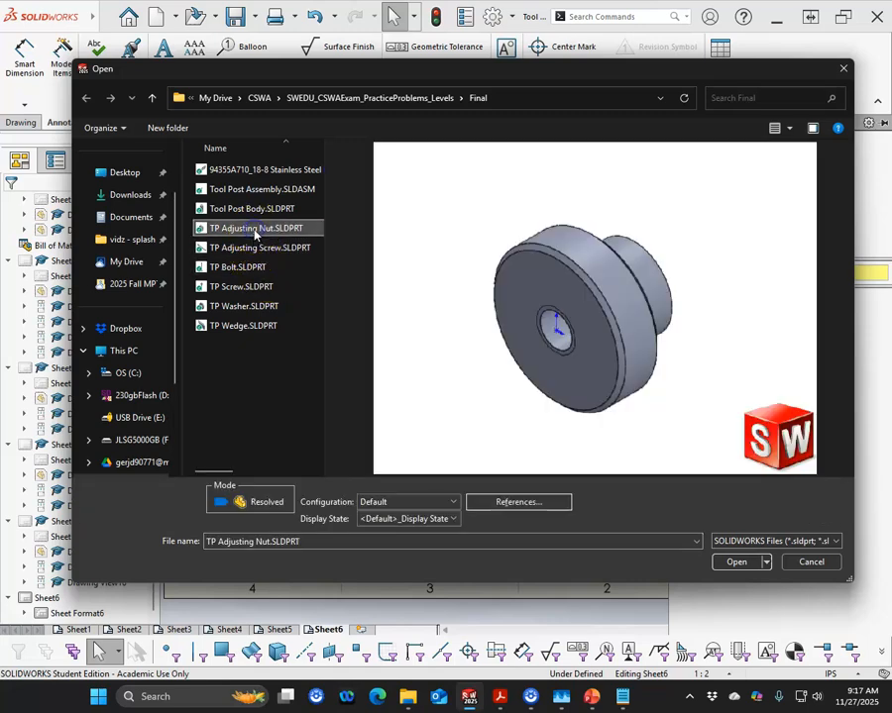
left_click(243, 288)
left_click(734, 562)
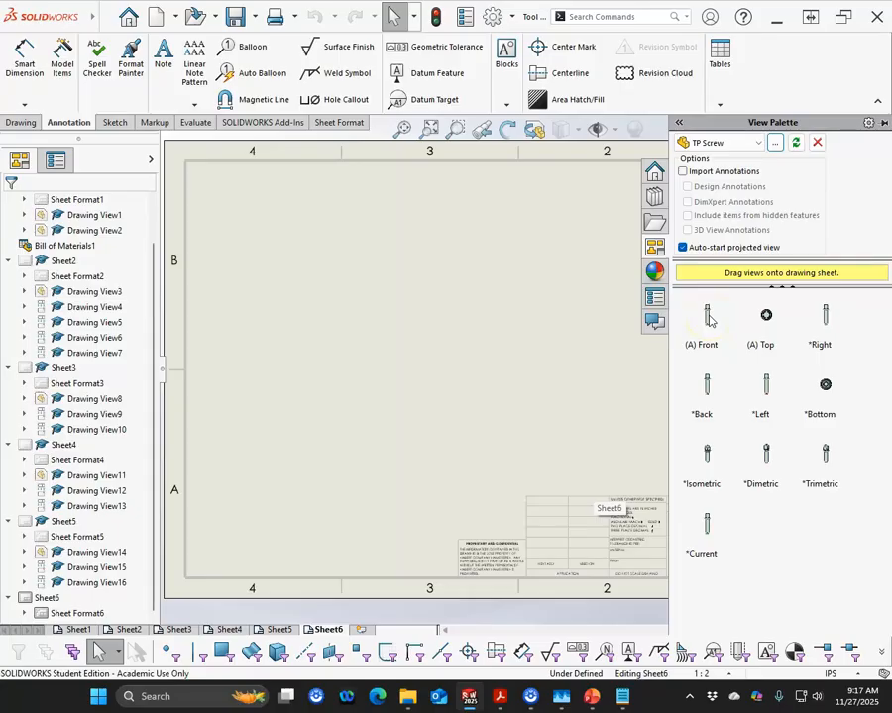
Place the screw's bottom view with a projected side view and an isometric view, moving the isometric to the sheet's upper-right corner.
left_click_drag(766, 317, 765, 325)
left_click_drag(826, 384, 397, 346)
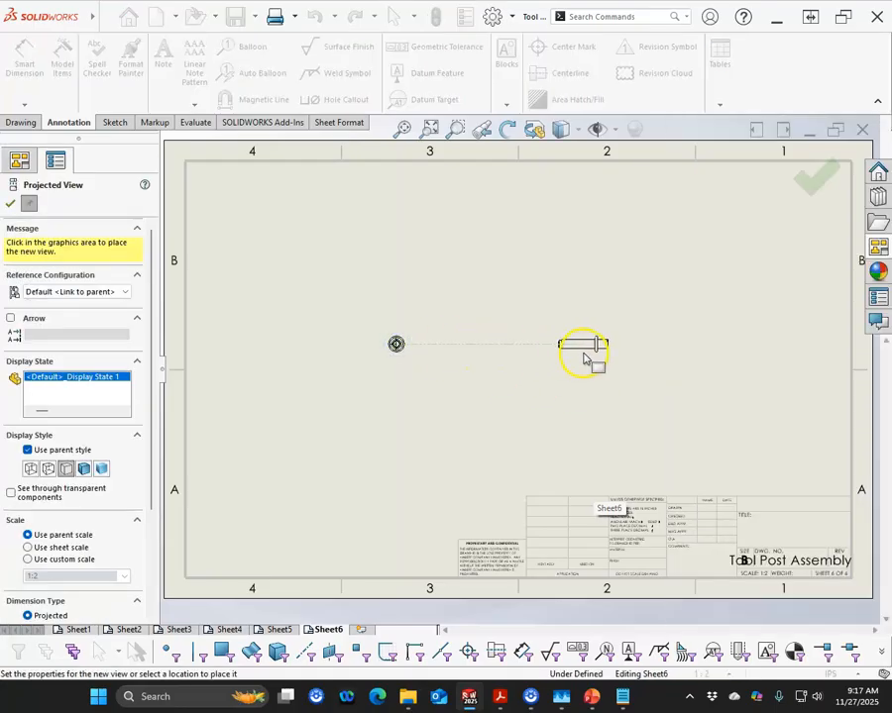
left_click(583, 356)
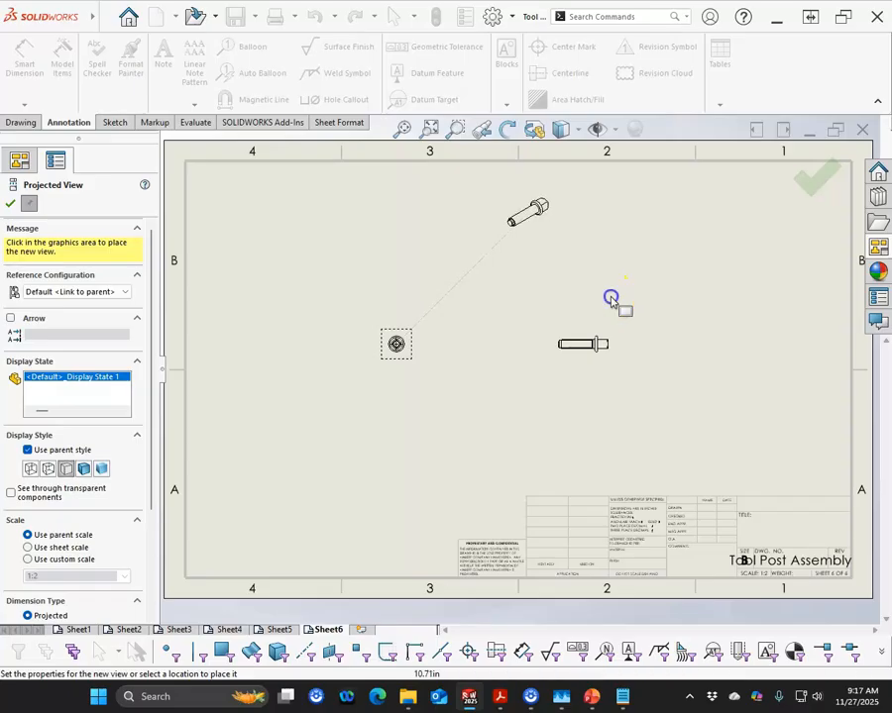
left_click(815, 188)
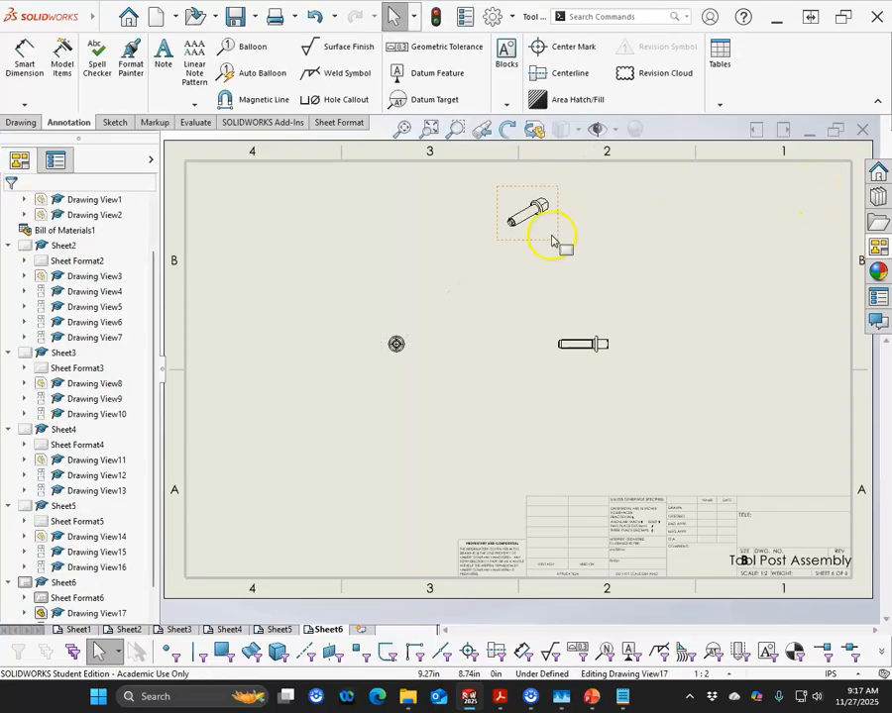
left_click(551, 236)
left_click_drag(553, 243, 804, 239)
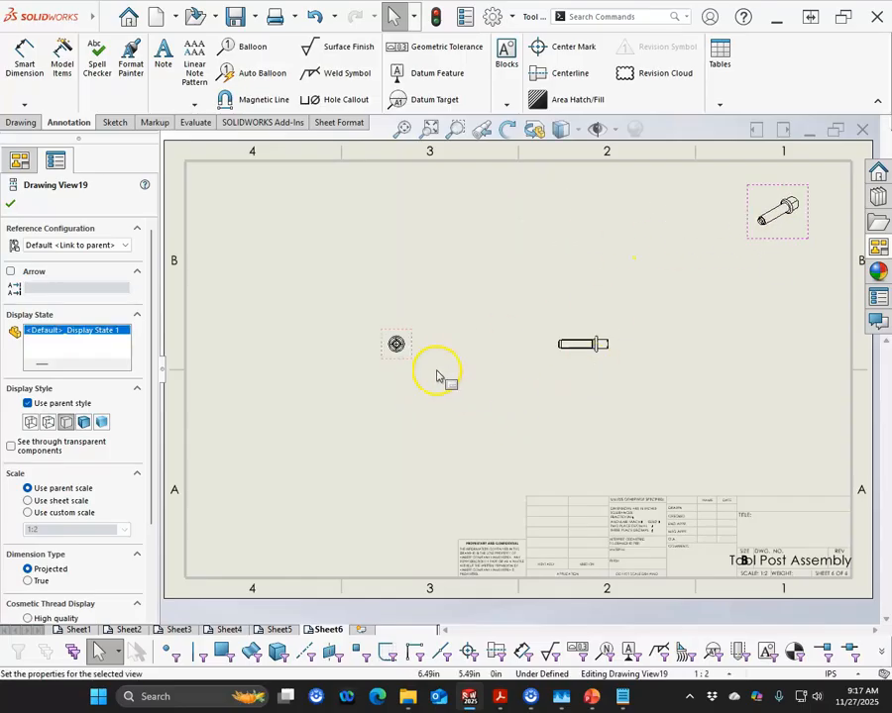
left_click(407, 355)
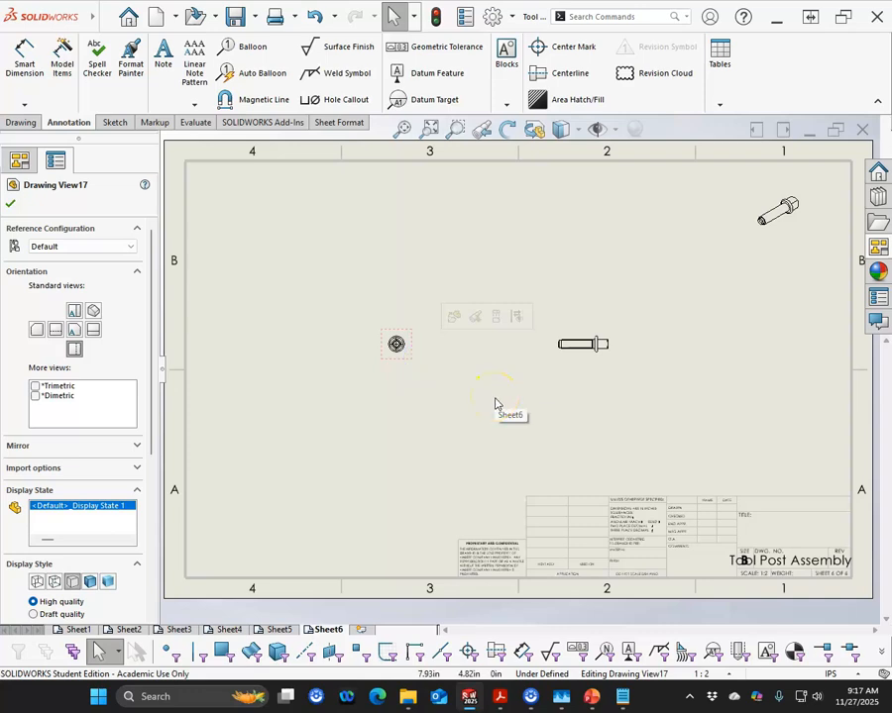
left_click(487, 381)
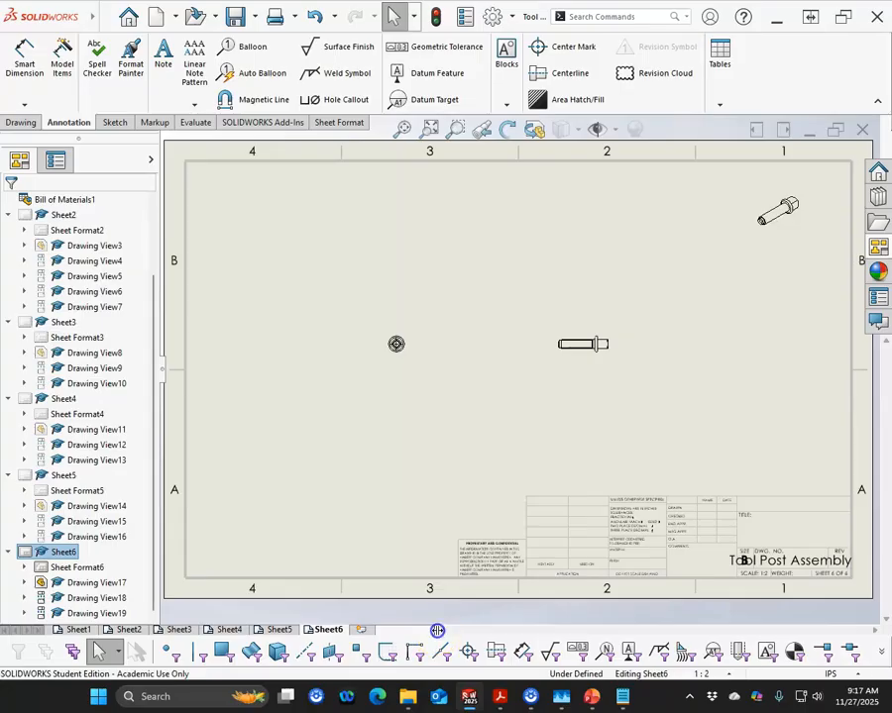
Add a seventh drawing sheet and load the TP Washer part as the source of its views.
left_click(362, 630)
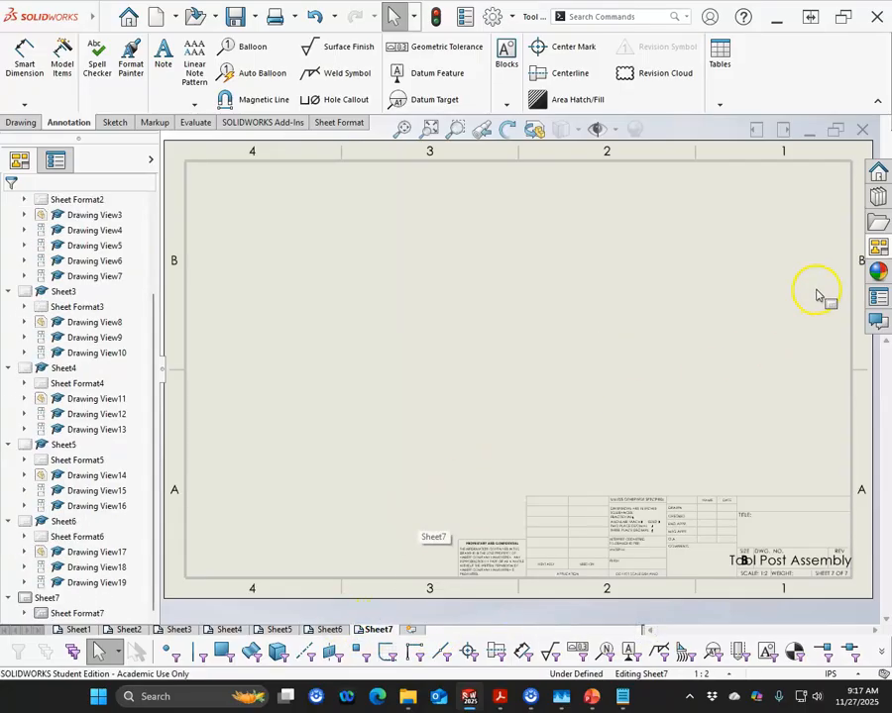
left_click(868, 247)
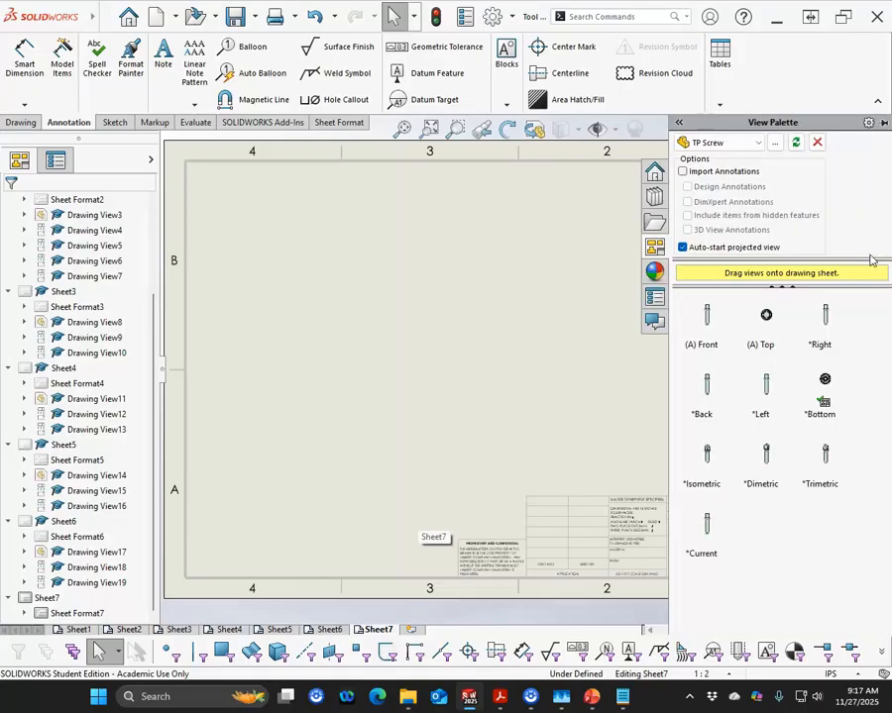
left_click(758, 144)
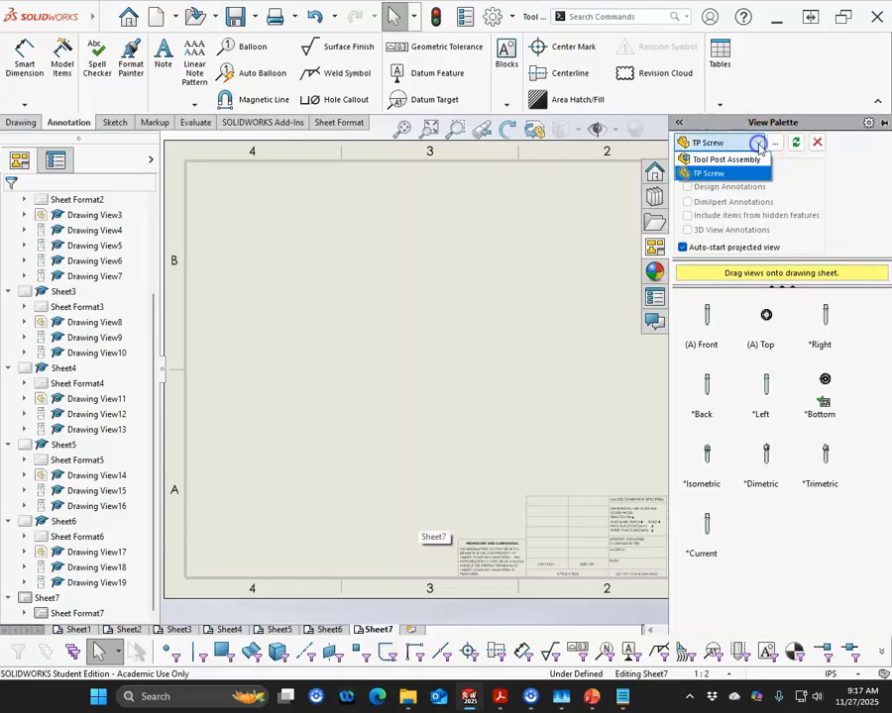
left_click(771, 147)
left_click(776, 145)
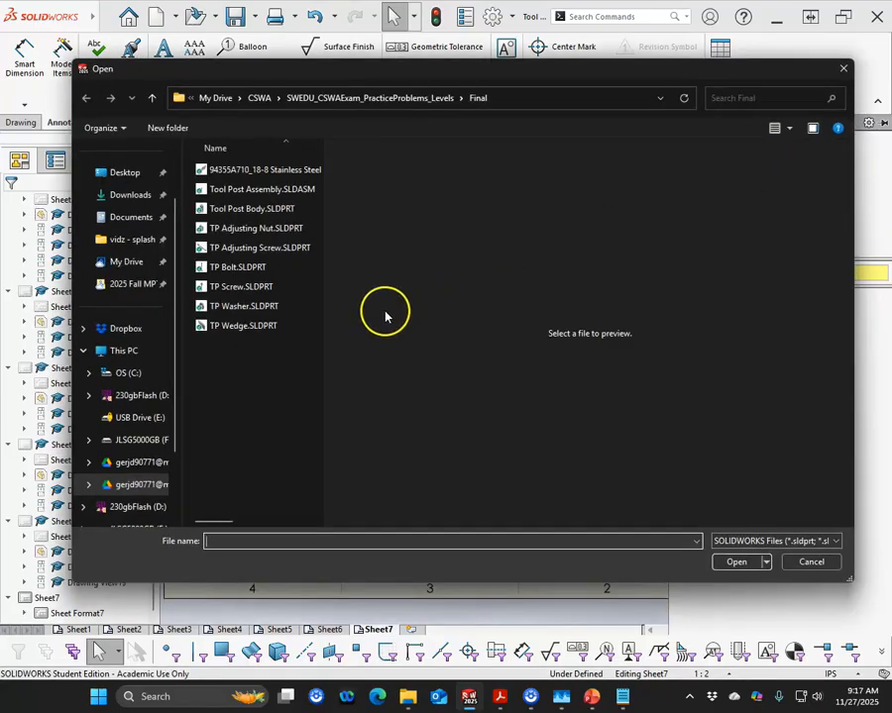
left_click(248, 305)
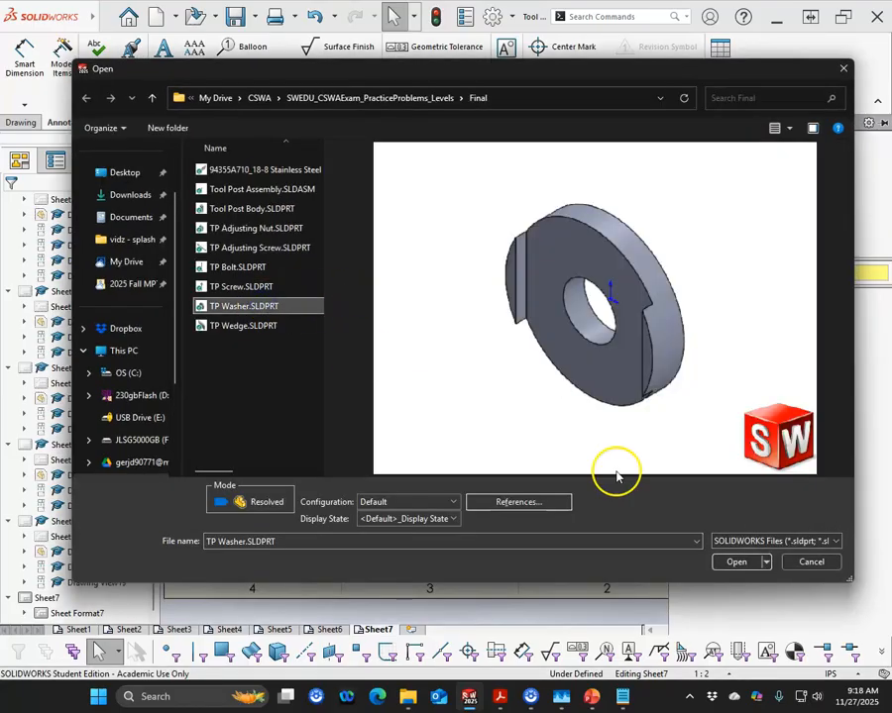
left_click(722, 562)
Place the washer's front view with a projected right side view and a projected isometric view.
left_click_drag(706, 316, 366, 357)
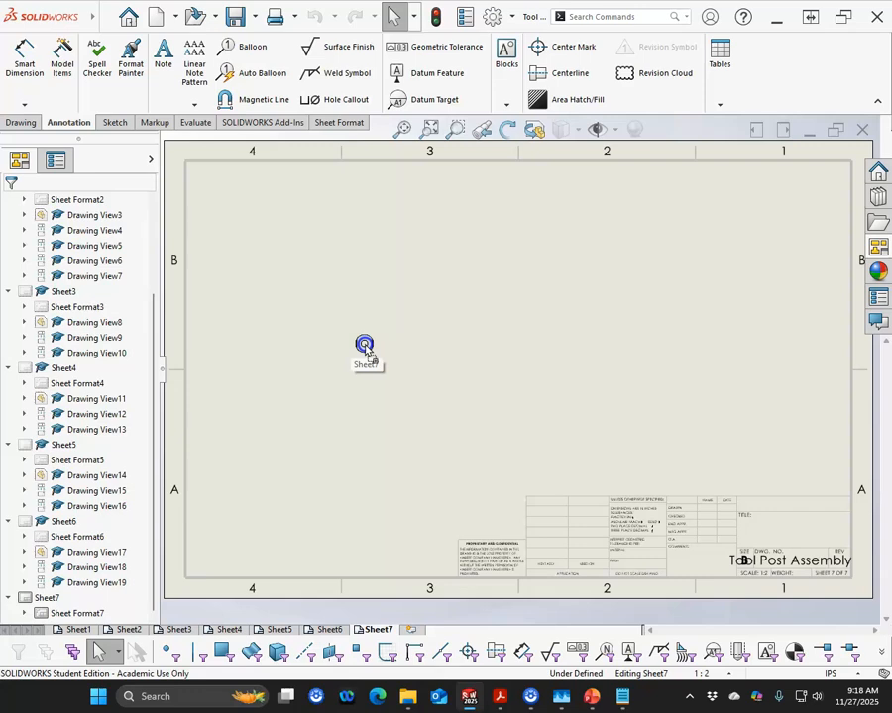
left_click_drag(365, 345, 365, 344)
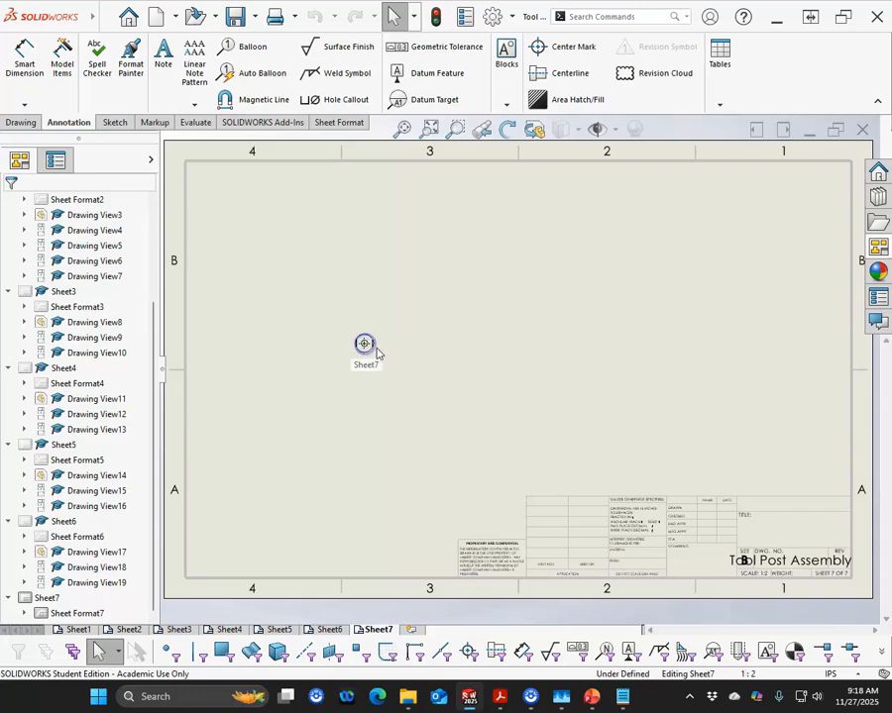
left_click(474, 347)
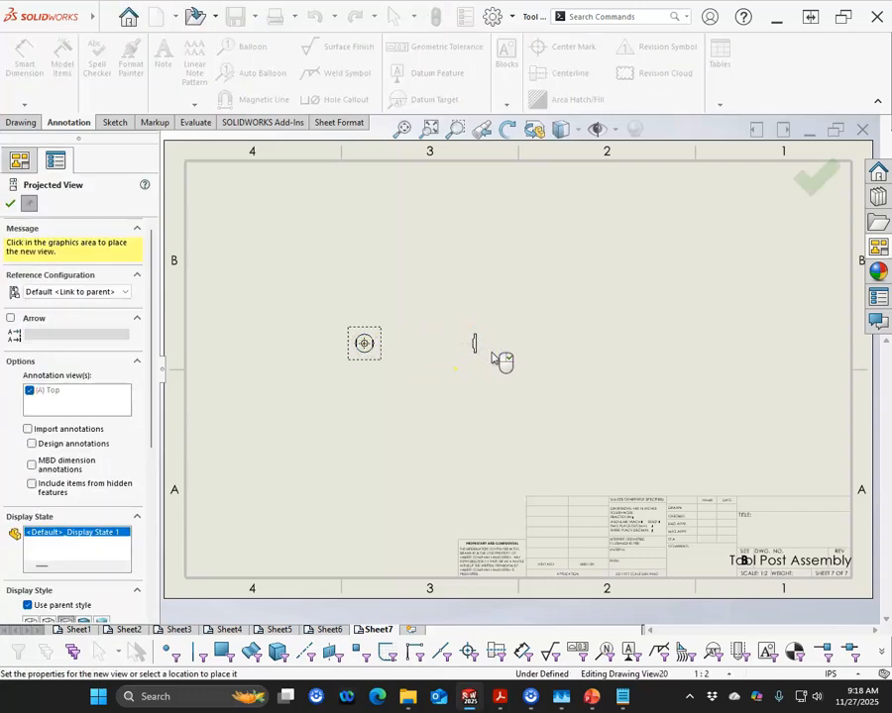
left_click(531, 274)
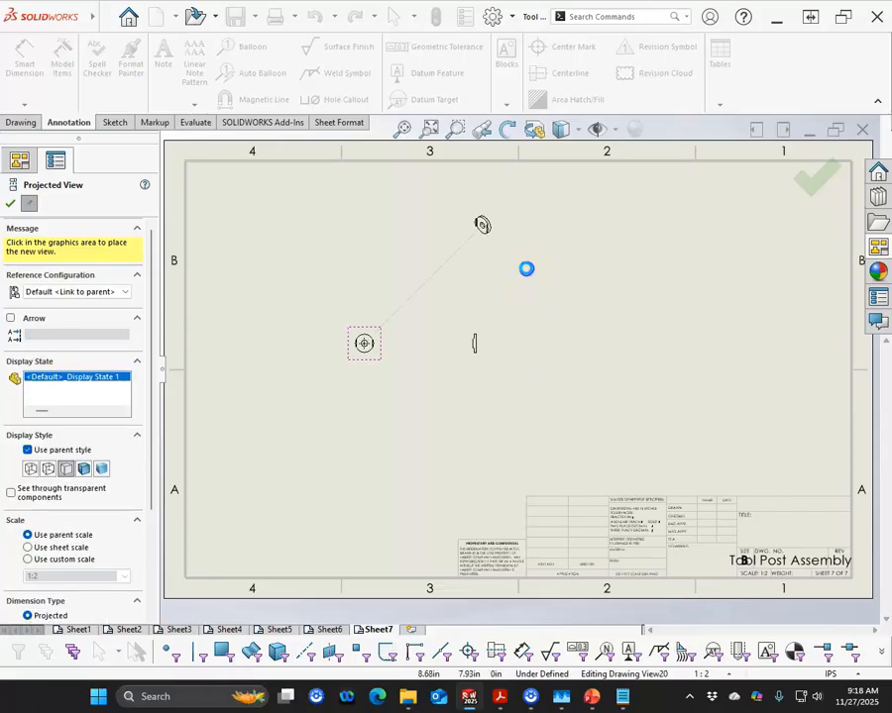
right_click(526, 268)
left_click(369, 346)
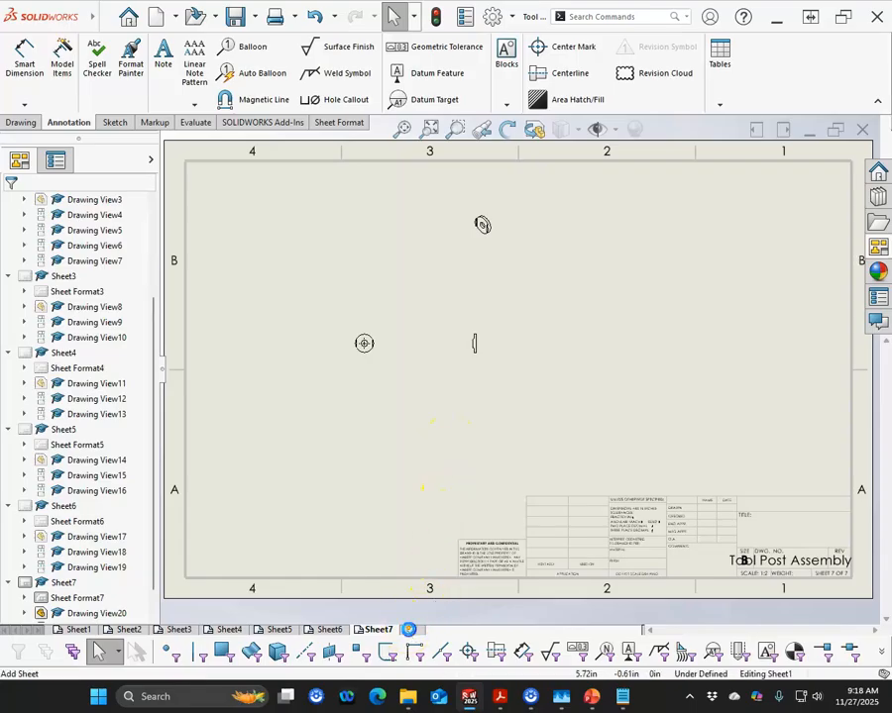
Add an eighth drawing sheet and load the TP Washer part again as the source of its views.
left_click(410, 629)
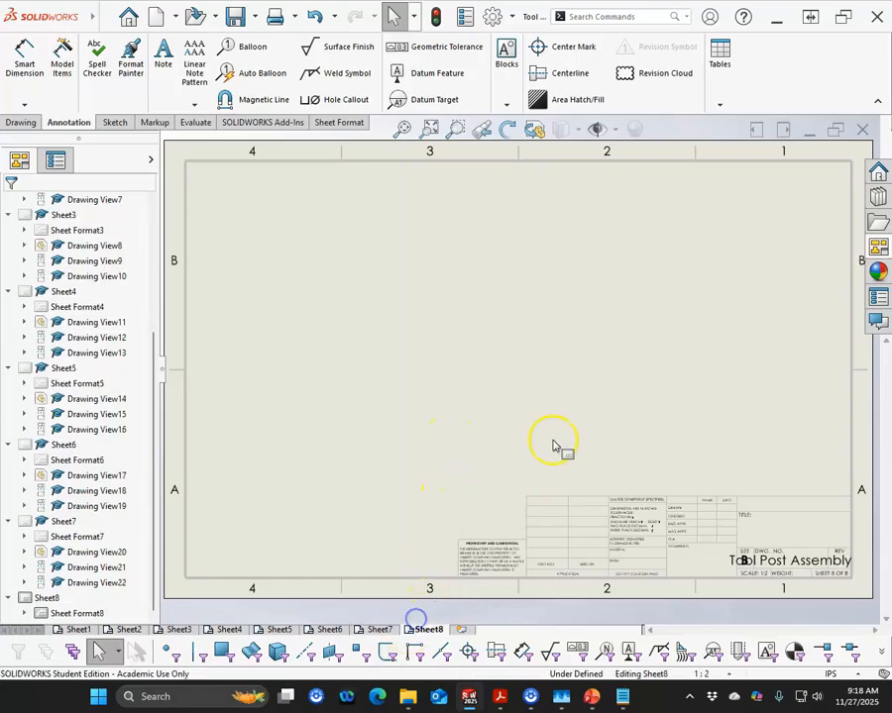
left_click(876, 248)
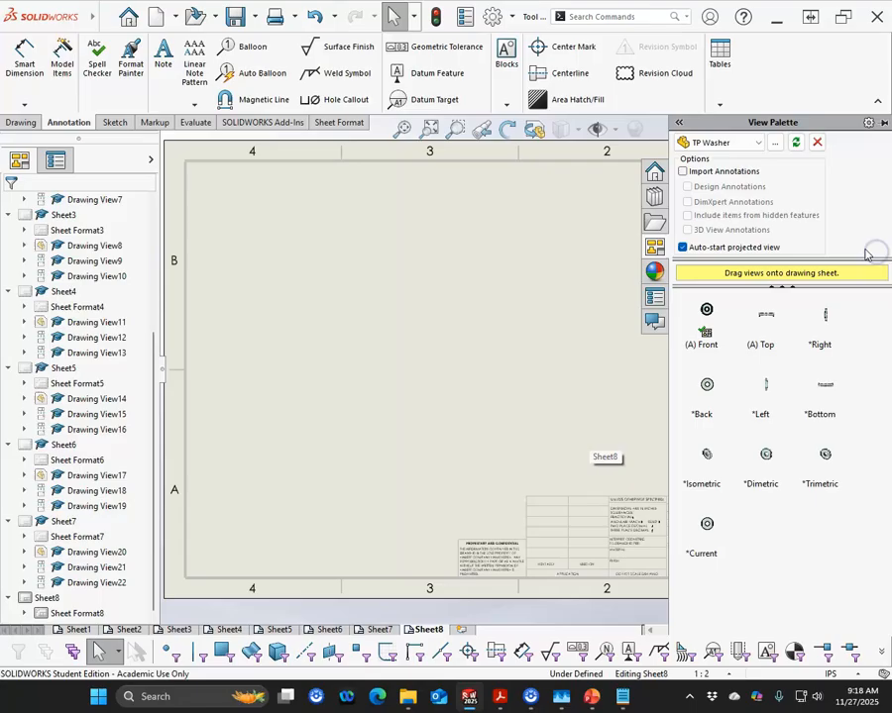
left_click(775, 144)
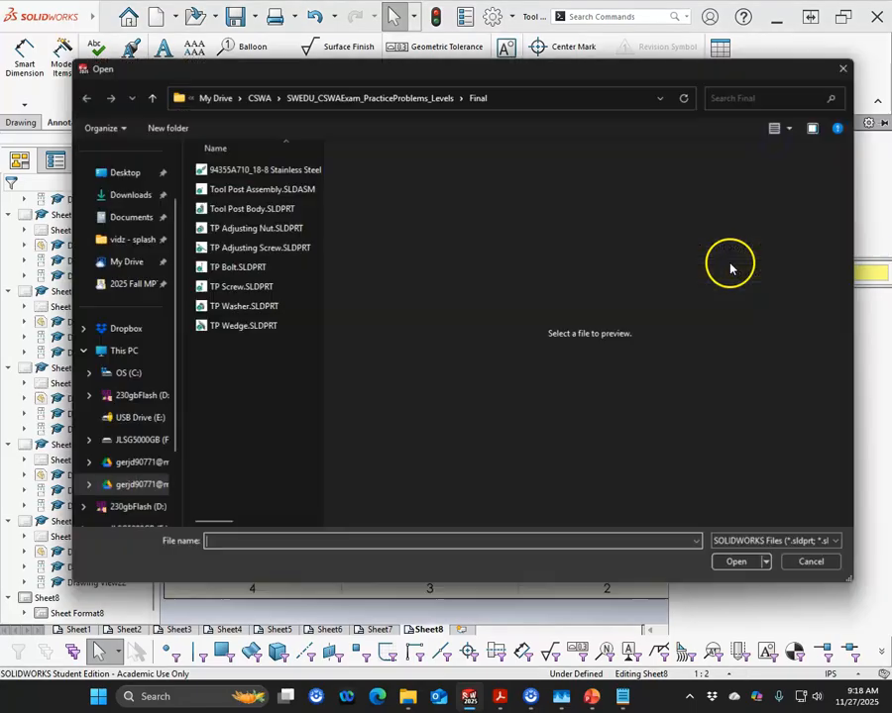
left_click(259, 305)
left_click(737, 561)
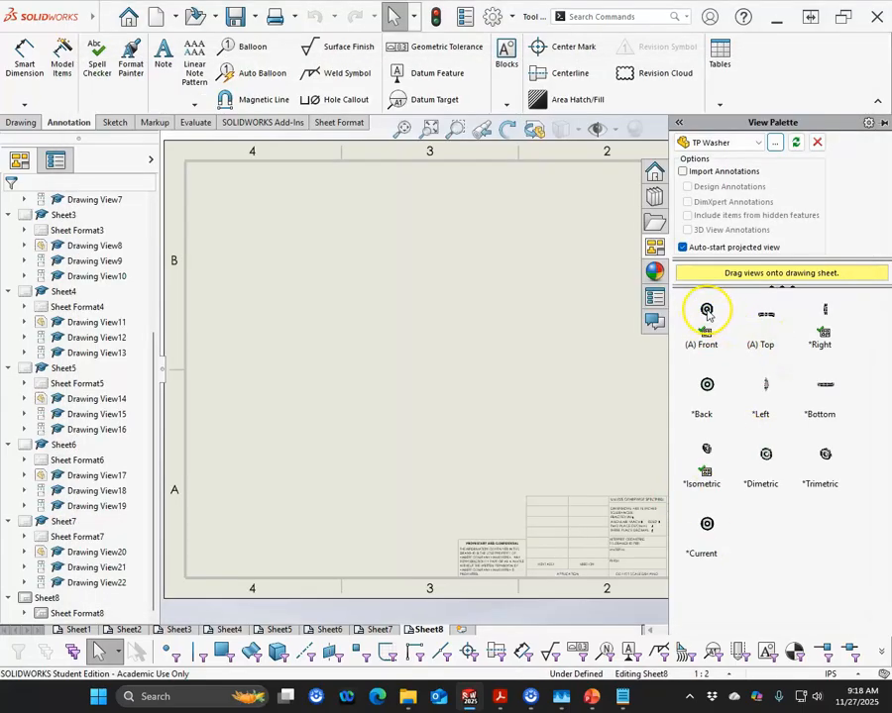
mouse_move(707, 313)
left_mouse_down()
mouse_move(409, 328)
mouse_move(389, 338)
mouse_move(860, 262)
left_mouse_up()
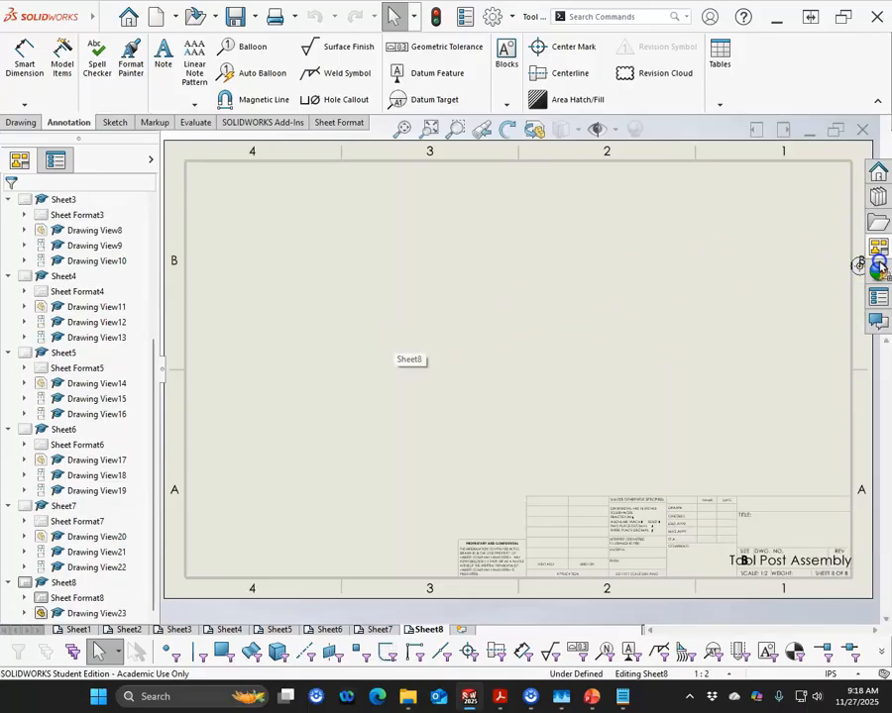
left_click(503, 338)
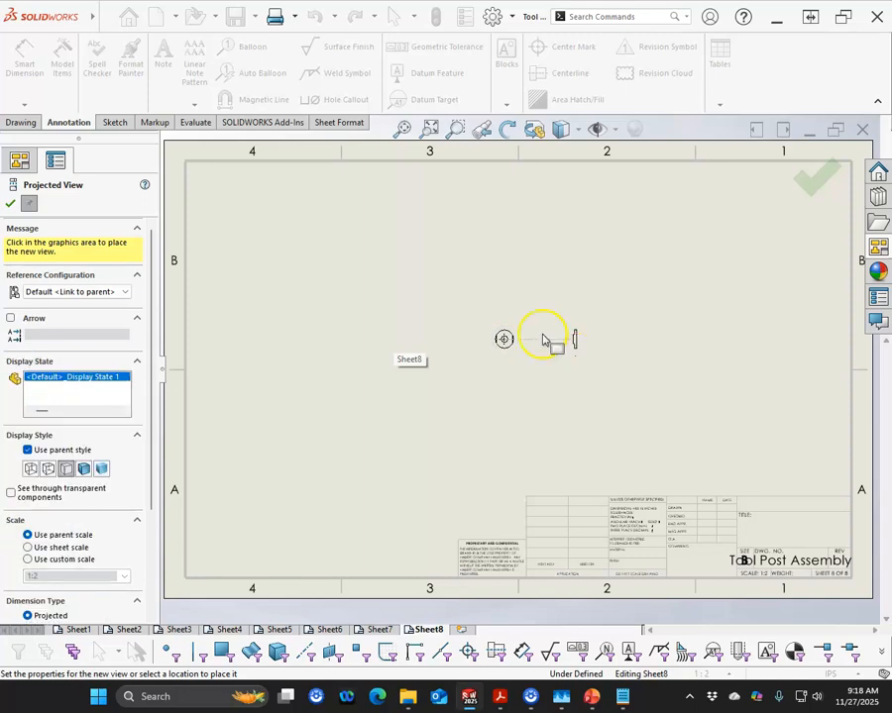
key("Escape")
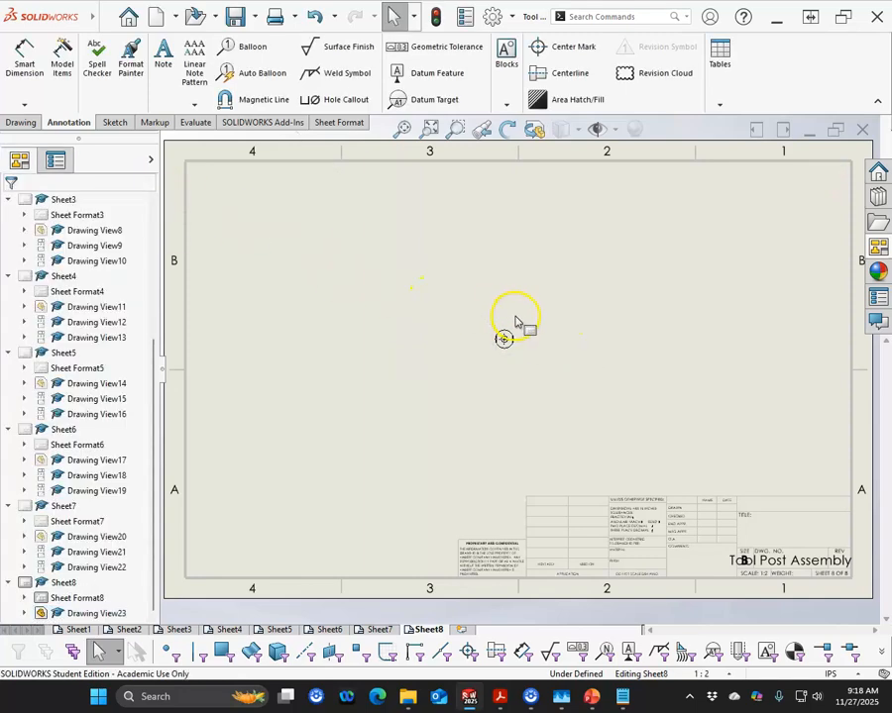
key("ctrl+z")
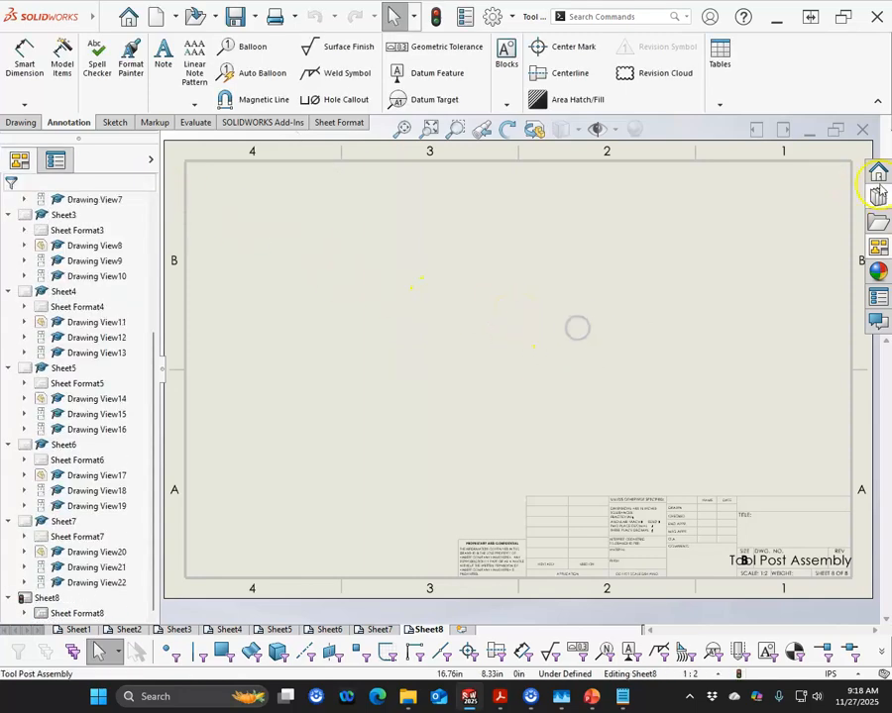
Load the TP Adjusting Nut part as the source of the eighth sheet's views instead of the washer.
left_click(876, 245)
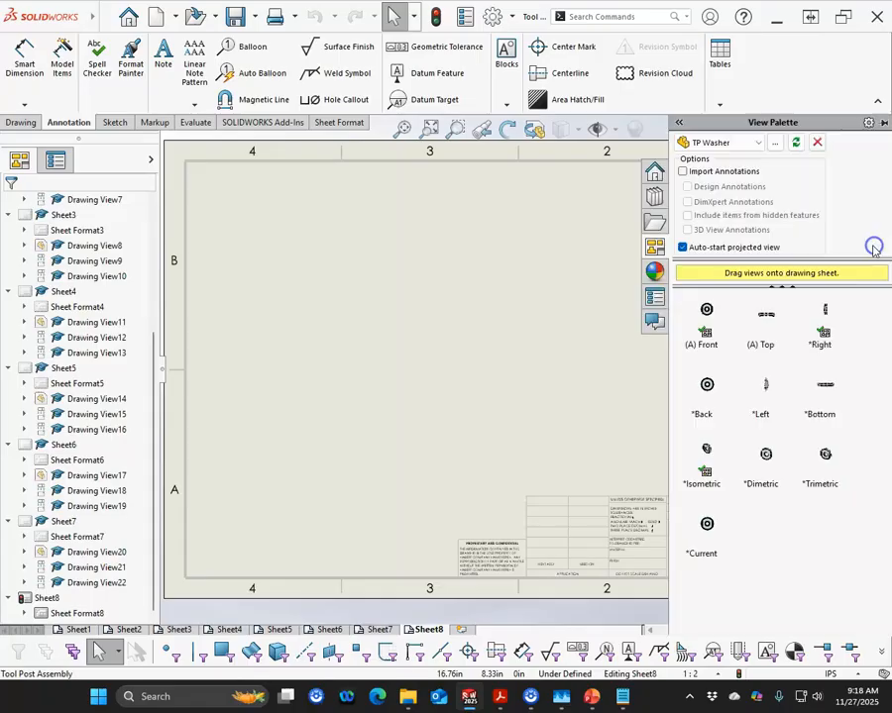
left_click(776, 142)
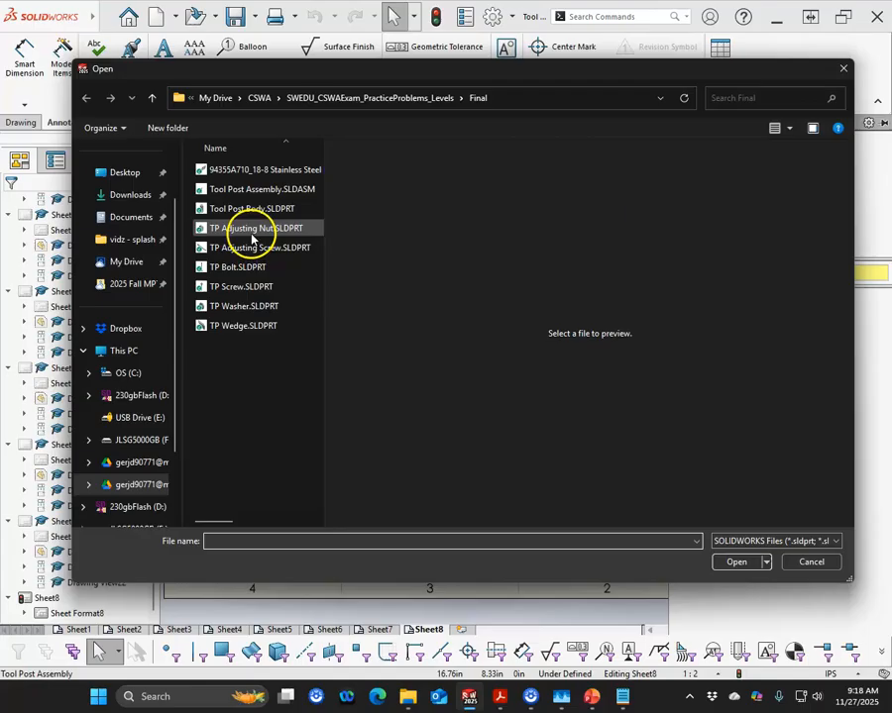
left_click(225, 229)
left_click(737, 562)
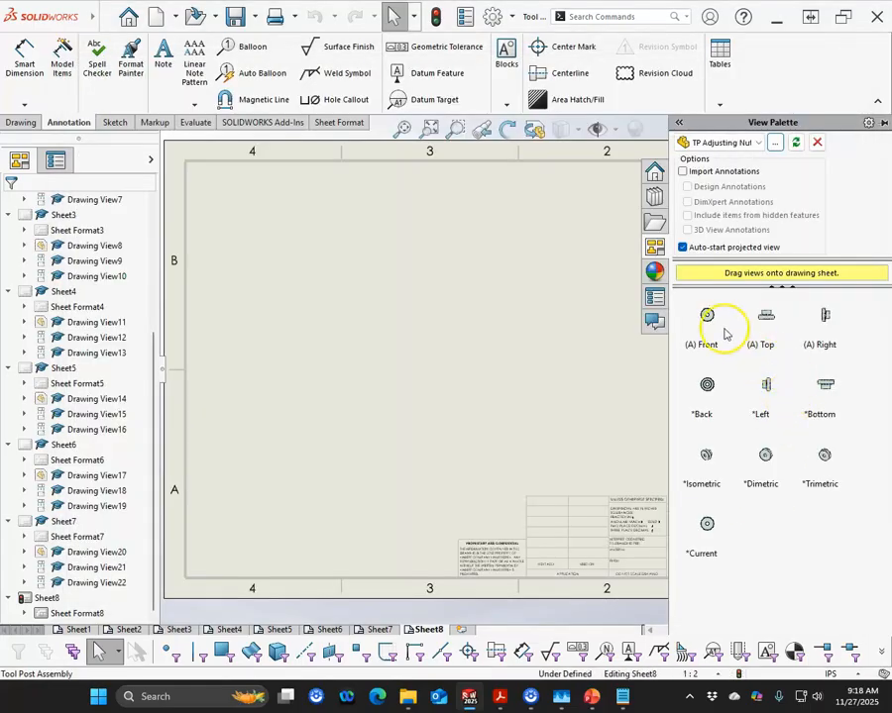
Place the adjusting nut's back view with a projected side view and a projected isometric view.
left_click_drag(697, 381, 365, 351)
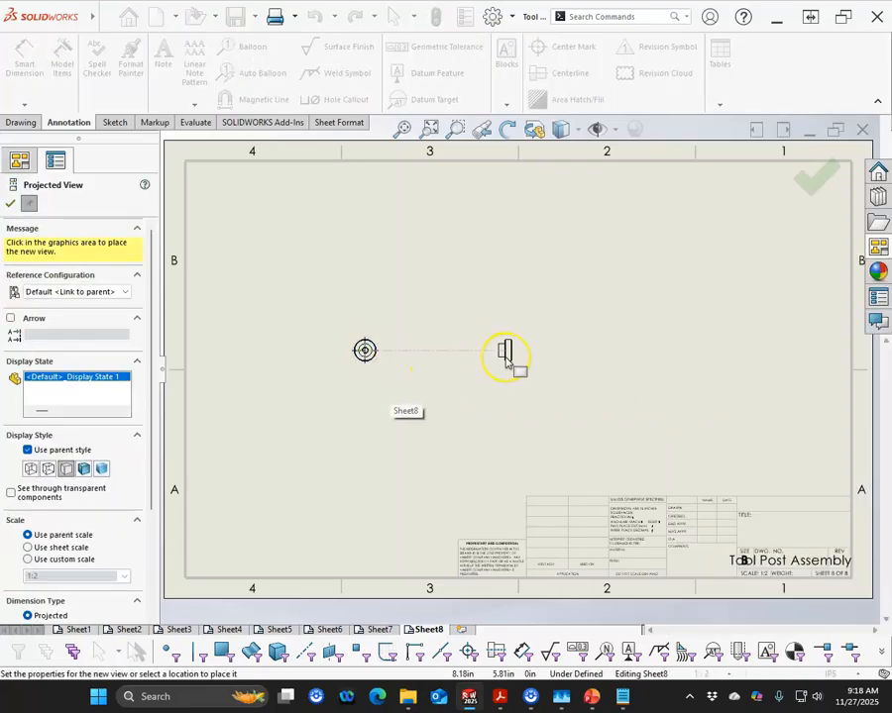
left_click(506, 362)
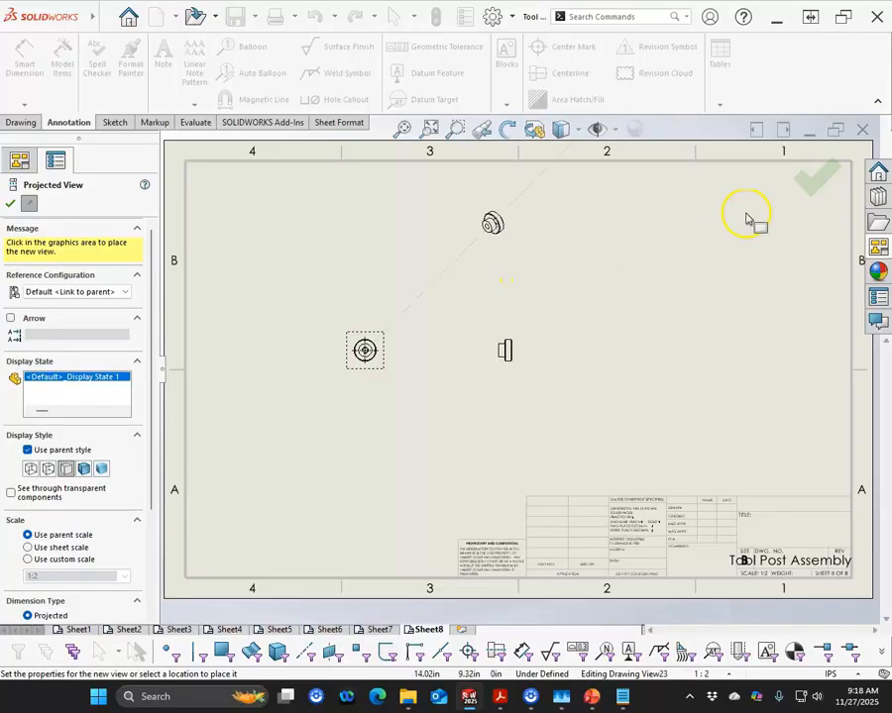
left_click(815, 182)
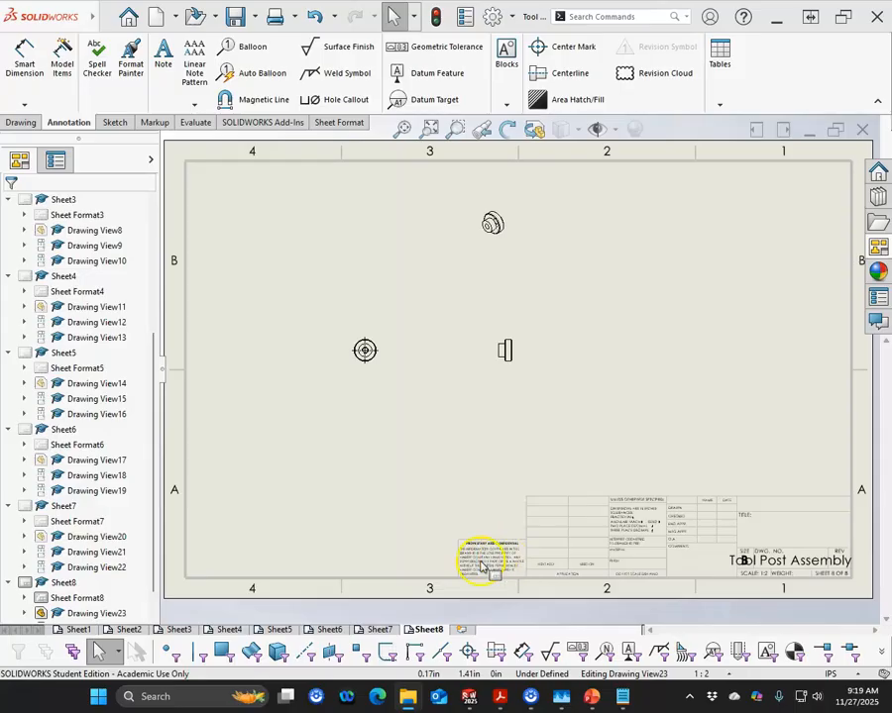
left_click(431, 511)
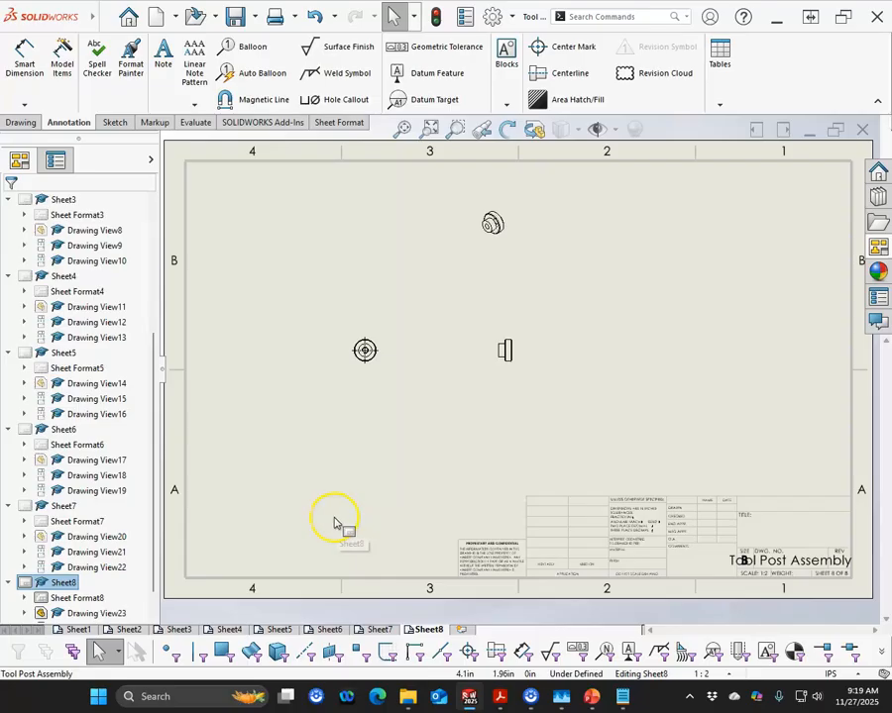
Go back to Sheet1 and review the part names listed in the bill of materials.
left_click(85, 630)
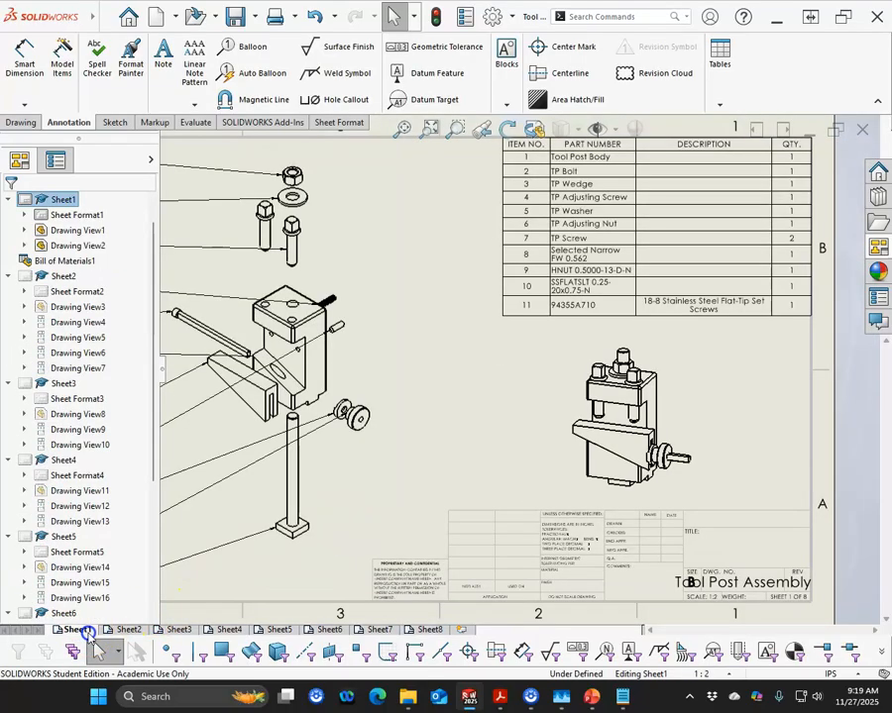
left_click(667, 278)
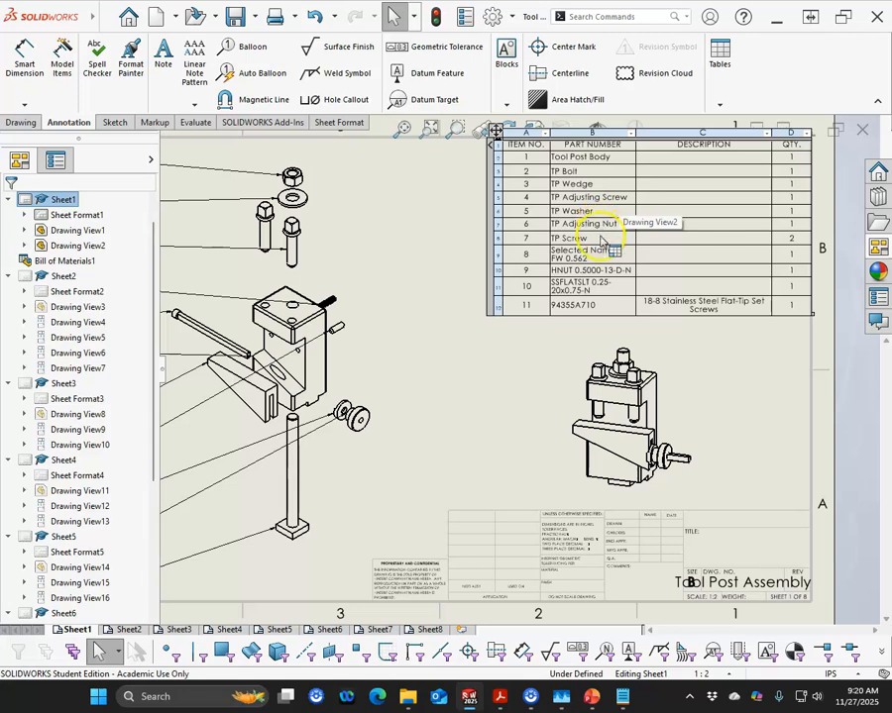
left_click(498, 445)
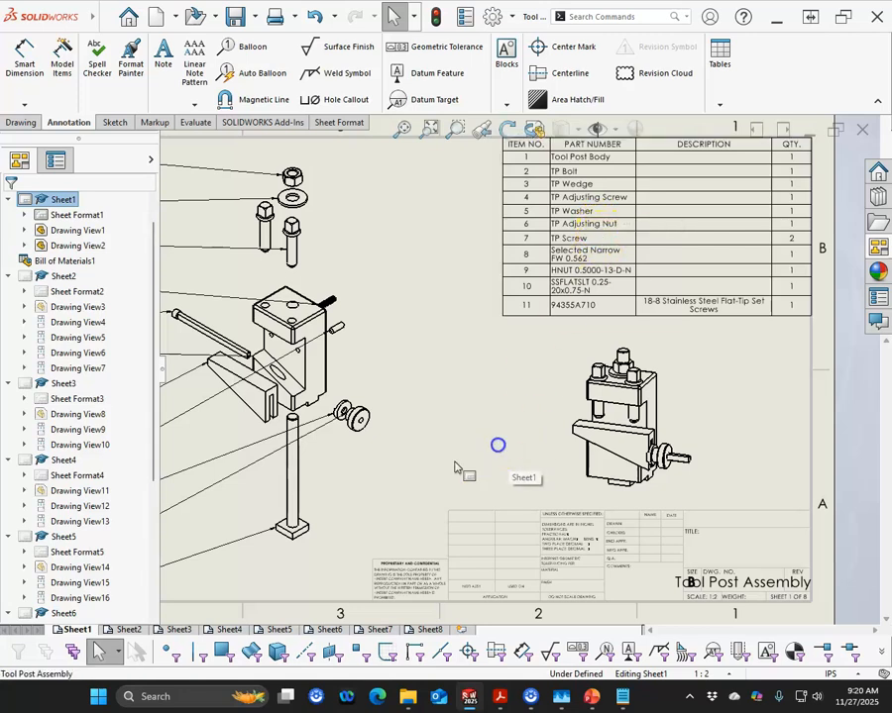
On Sheet2, move the tool post body's front view slightly up and right, and shift its right side view slightly right.
left_click(127, 628)
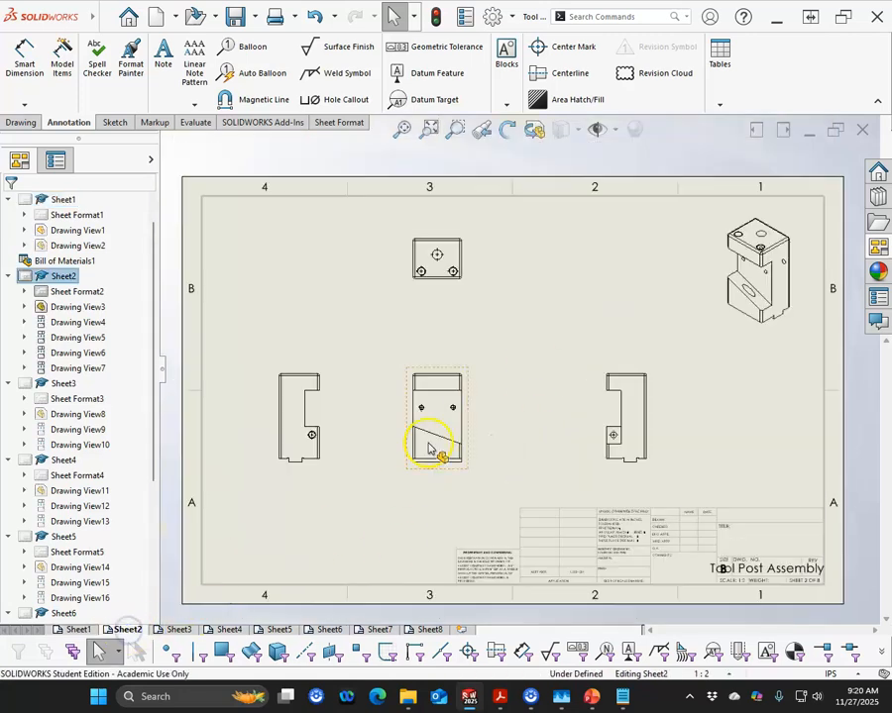
left_click_drag(472, 439, 494, 417)
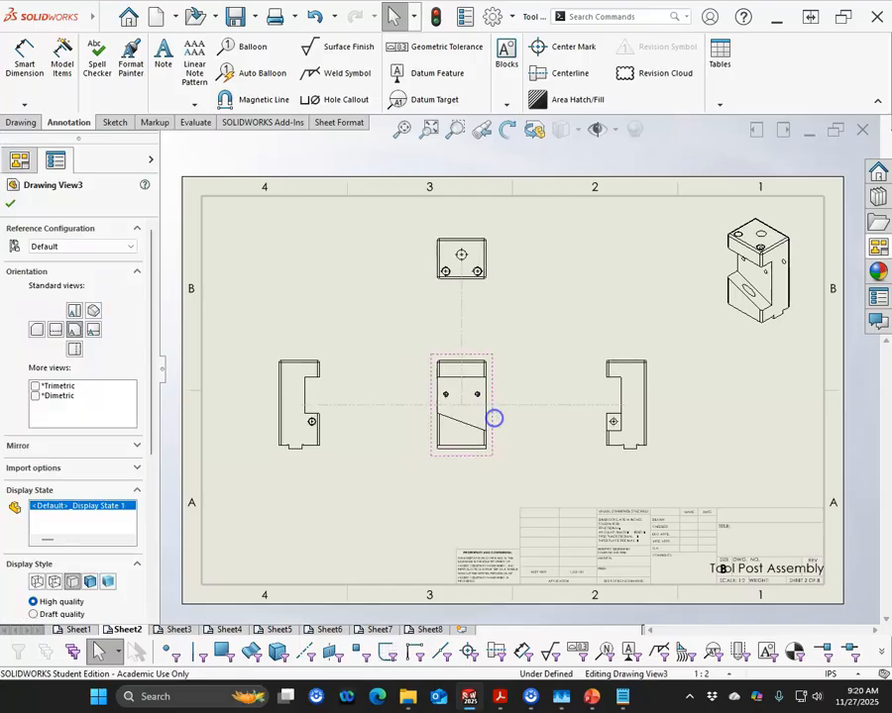
left_click_drag(653, 399, 669, 394)
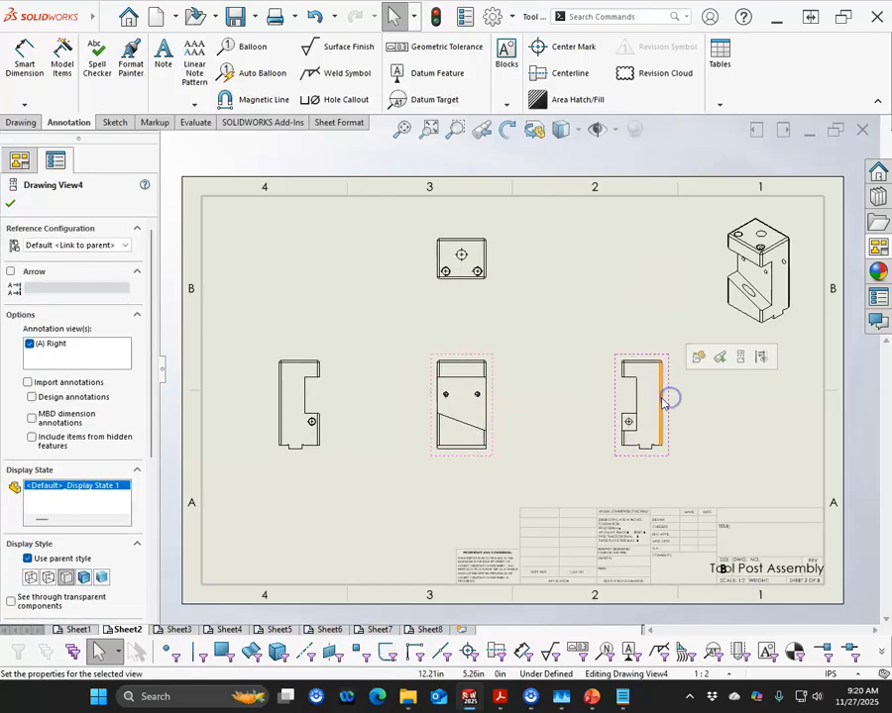
Set the scale of Sheet3, the bolt's sheet, to 1:1.
left_click(178, 629)
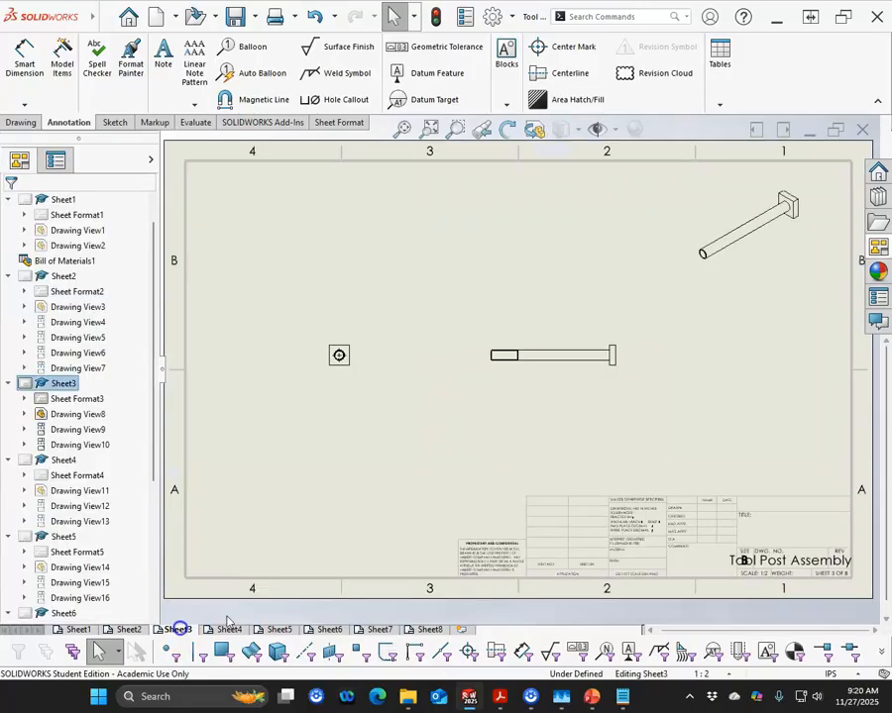
left_click(729, 676)
left_click(685, 414)
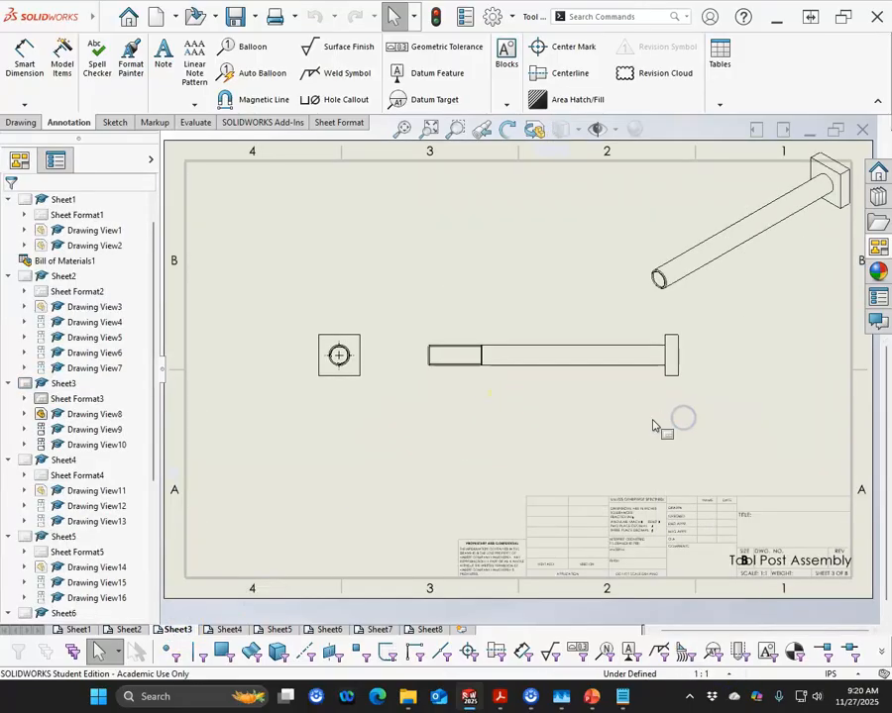
Give the bolt's isometric view a custom scale of 1:2 and shift the bolt's side view to the right.
left_click(659, 303)
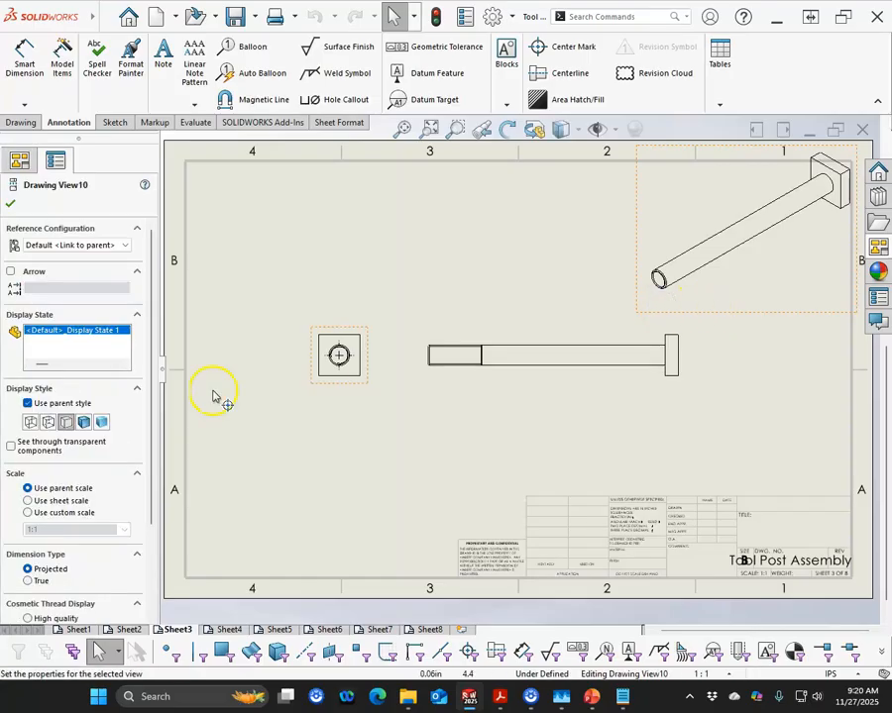
left_click(27, 512)
left_click(126, 532)
left_click(54, 552)
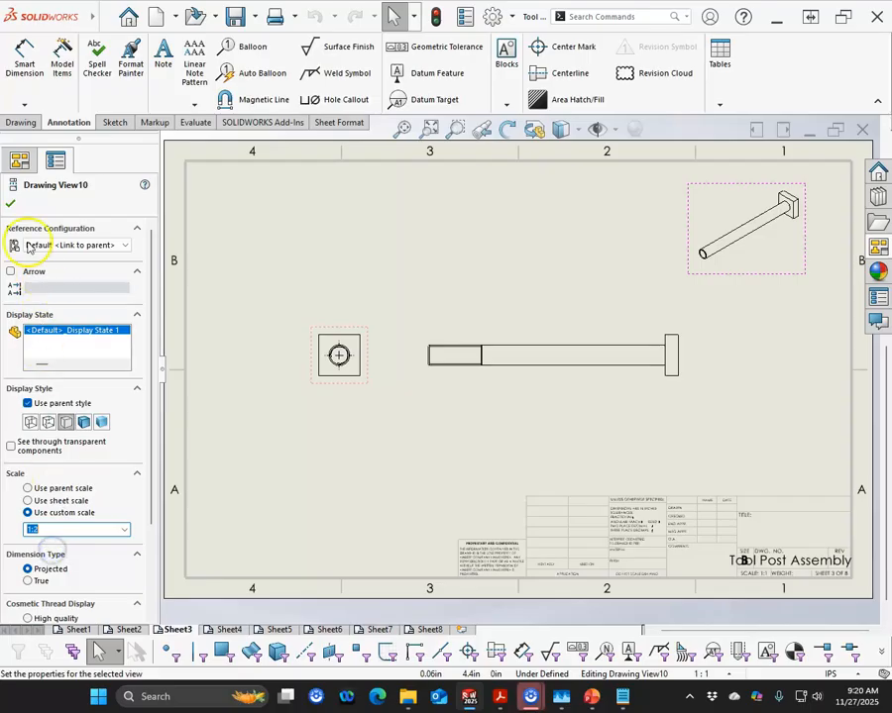
left_click(13, 205)
mouse_move(638, 389)
left_mouse_down()
mouse_move(685, 416)
mouse_move(702, 412)
left_mouse_up()
left_click(662, 421)
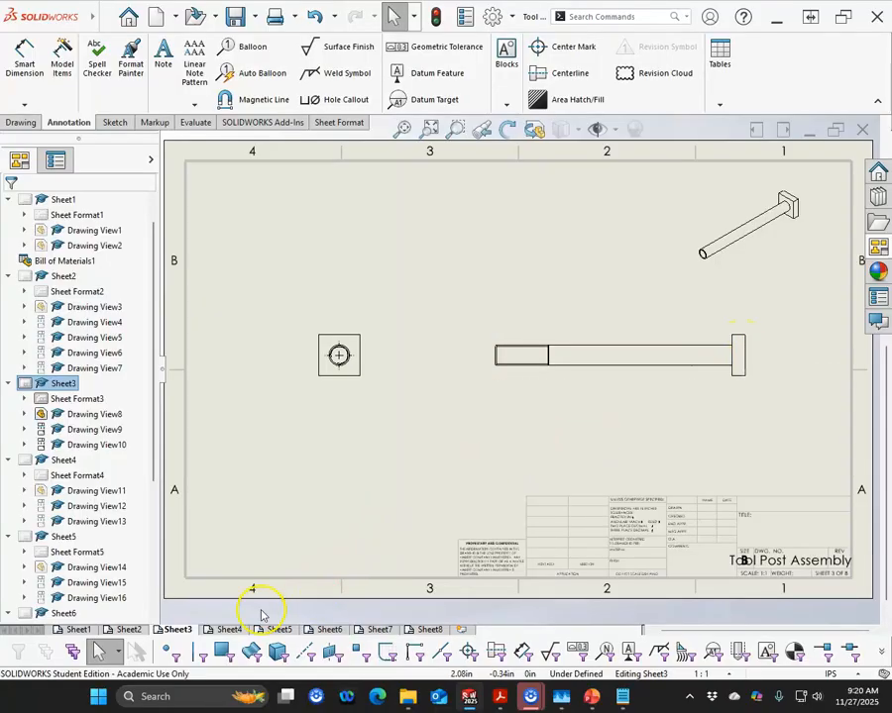
Set the scale of Sheet4, the wedge's sheet, to 1:1.
left_click(227, 628)
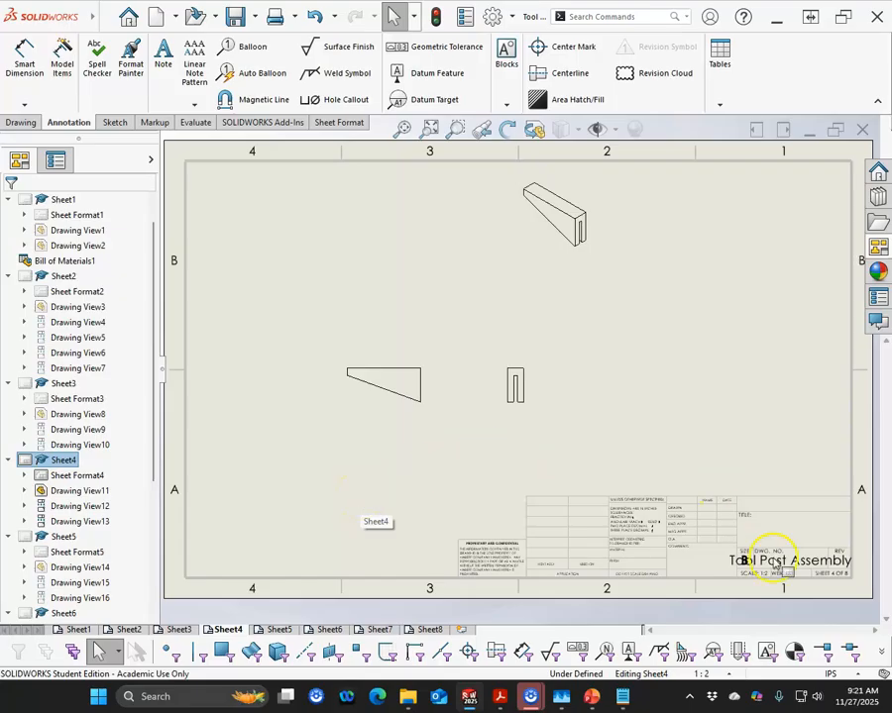
left_click(731, 676)
left_click(684, 413)
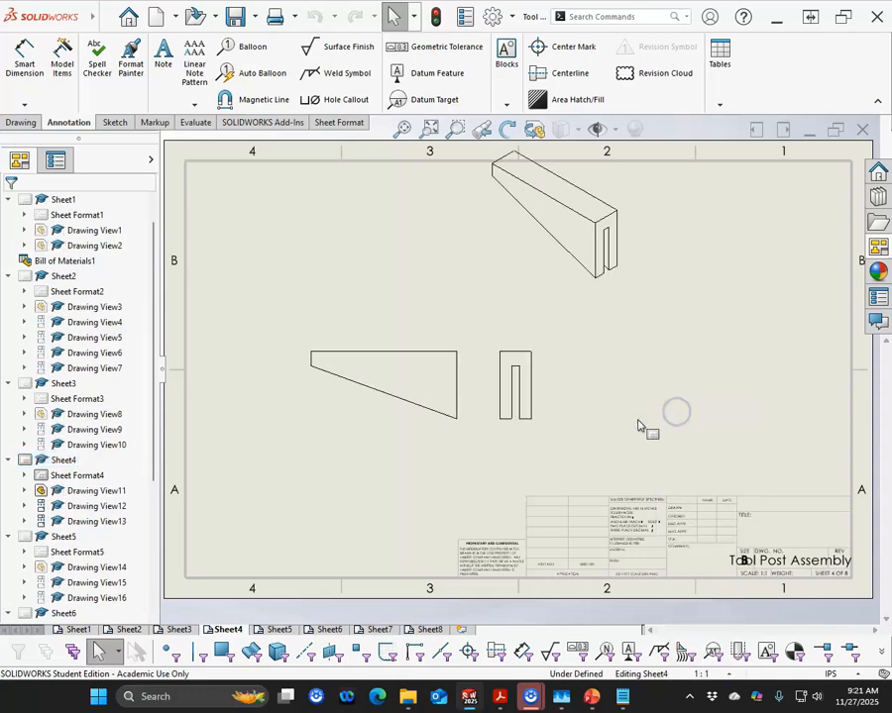
Move the wedge's isometric view to the sheet's upper-right corner and space its front and side views apart, slightly above mid-height.
left_click_drag(547, 418, 657, 420)
left_click_drag(540, 428, 681, 426)
mouse_move(606, 301)
left_mouse_down()
mouse_move(619, 295)
mouse_move(805, 365)
mouse_move(811, 317)
left_mouse_up()
mouse_move(609, 421)
left_mouse_down()
mouse_move(627, 420)
mouse_move(579, 424)
left_mouse_up()
left_click(458, 472)
left_click_drag(428, 434, 397, 397)
left_click_drag(586, 400, 570, 396)
mouse_move(361, 364)
left_mouse_down()
mouse_move(360, 428)
mouse_move(351, 388)
mouse_move(371, 389)
left_mouse_up()
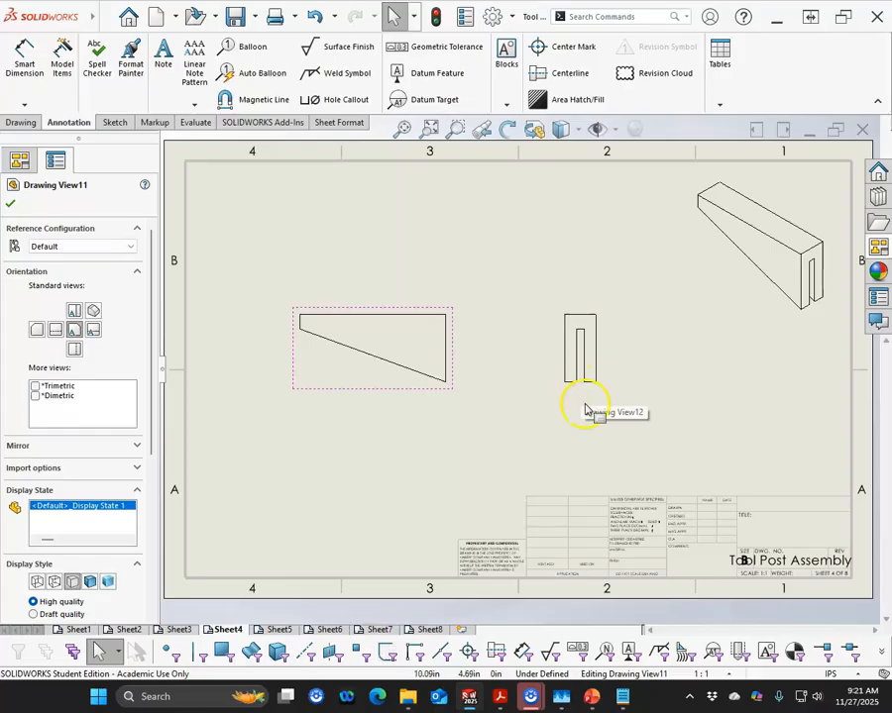
left_click_drag(381, 396, 381, 386)
left_click(536, 308)
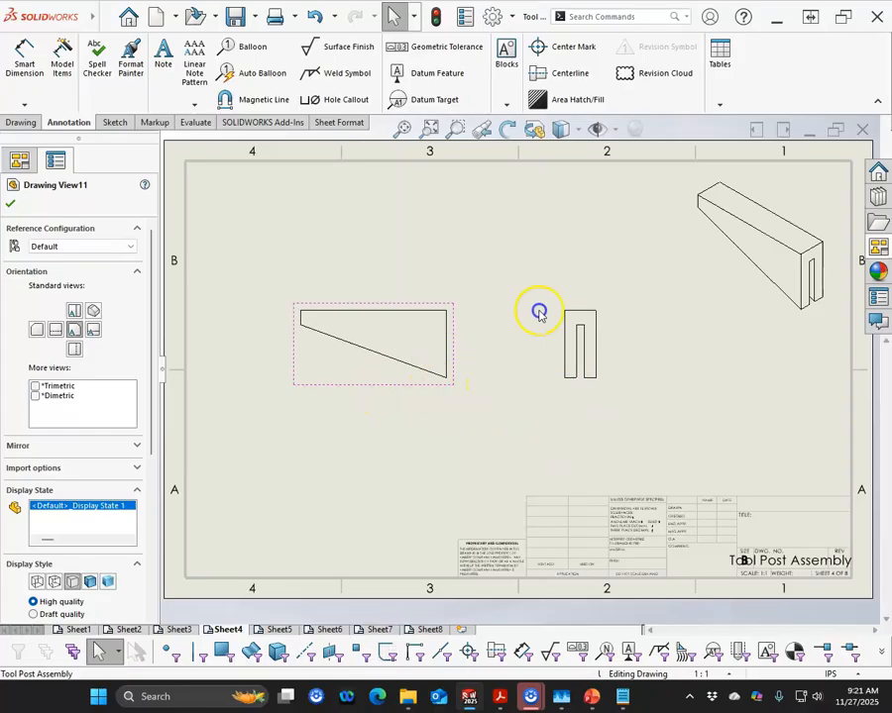
left_click(535, 427)
Set the scale of Sheet5, the adjusting screw's sheet, to 1:1.
left_click(280, 629)
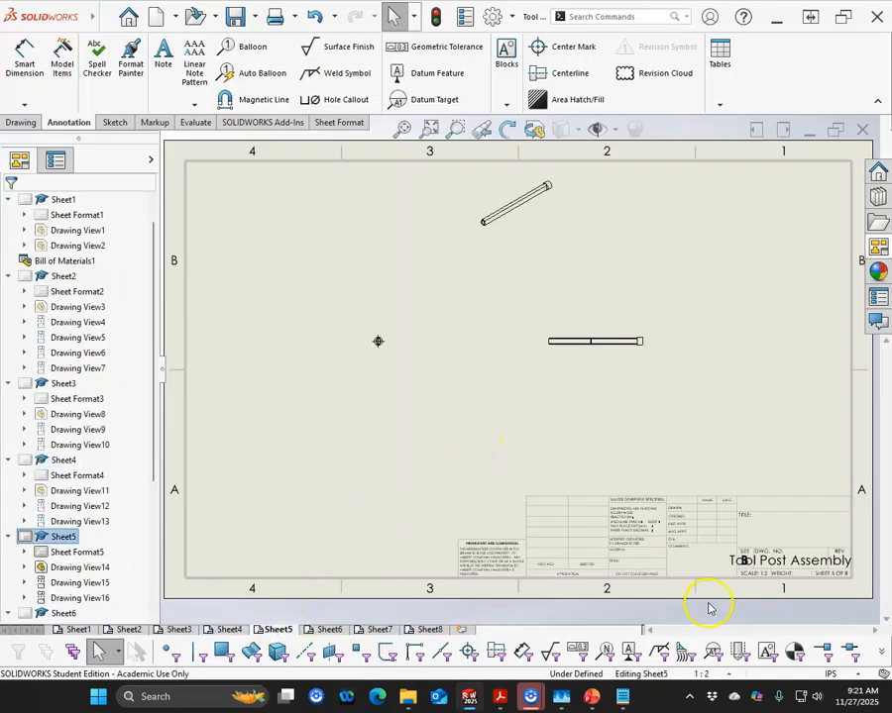
left_click(730, 675)
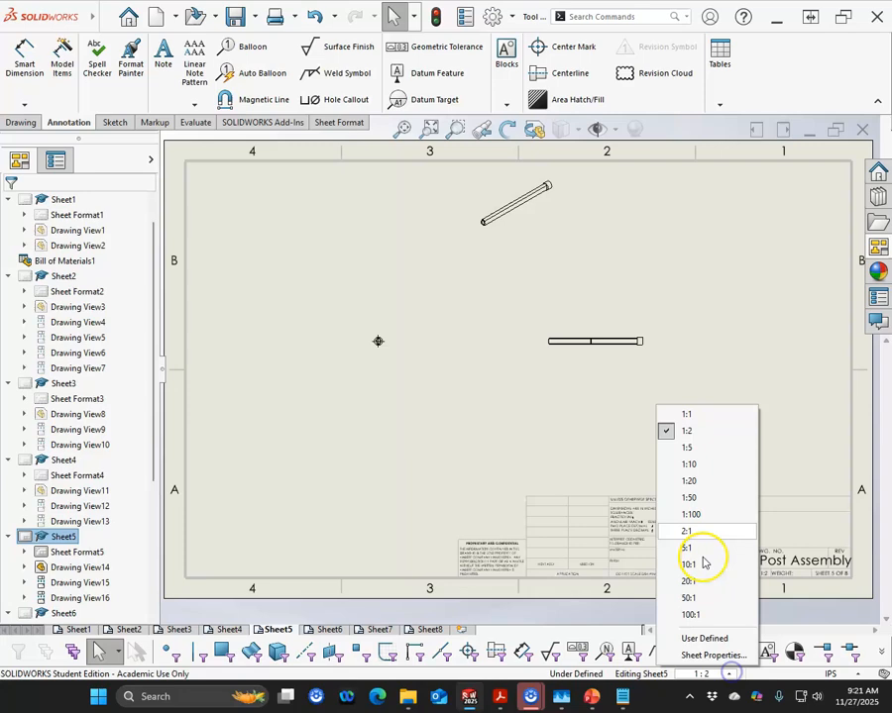
left_click(688, 416)
Lower the adjusting screw's end view with its aligned side view, and move the isometric view to the sheet's upper-right corner.
left_click_drag(394, 365, 362, 410)
mouse_move(561, 256)
left_mouse_down()
mouse_move(683, 275)
mouse_move(731, 272)
mouse_move(585, 257)
mouse_move(680, 272)
mouse_move(824, 272)
left_mouse_up()
left_click(704, 391)
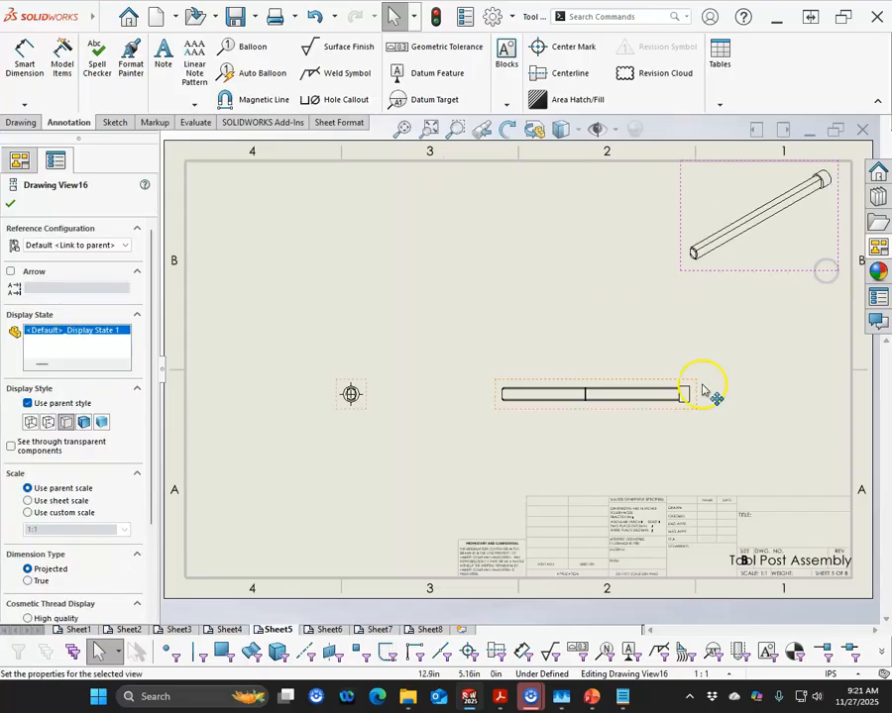
scroll(540, 434, "down", 4)
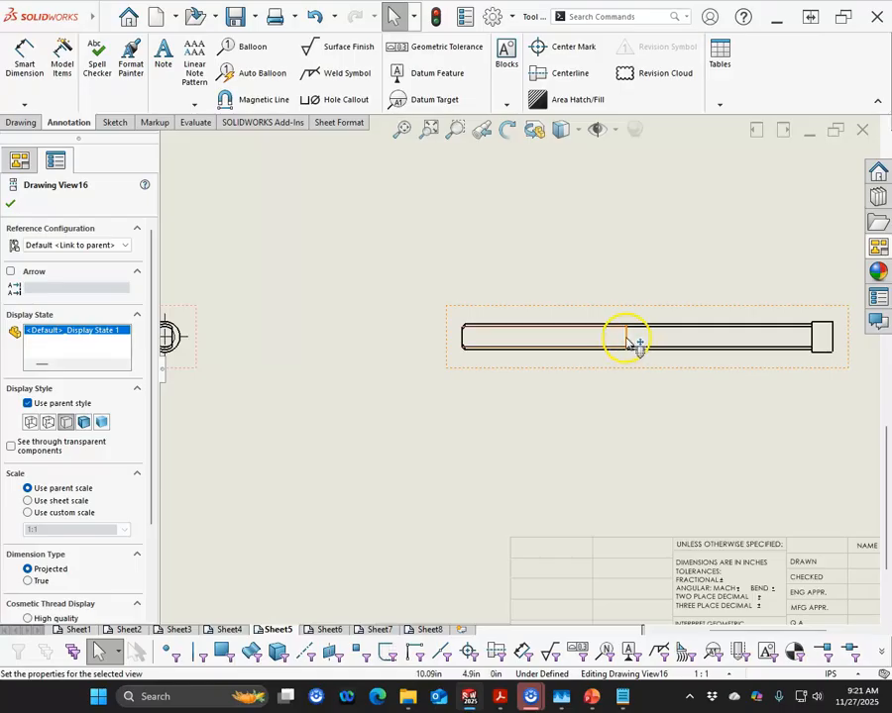
left_click(630, 345)
scroll(576, 410, "up", 4)
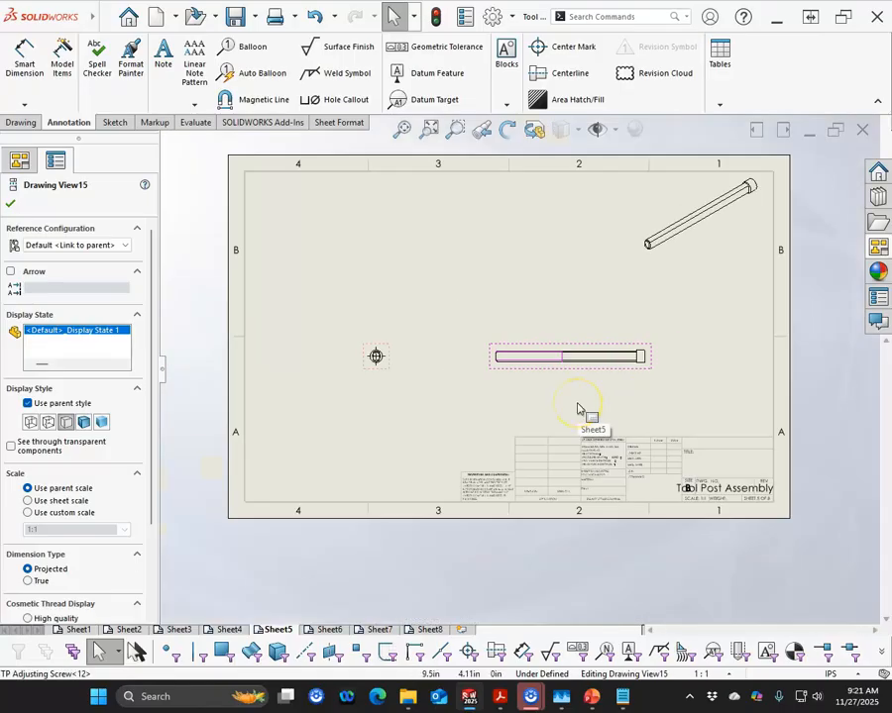
left_click(487, 401)
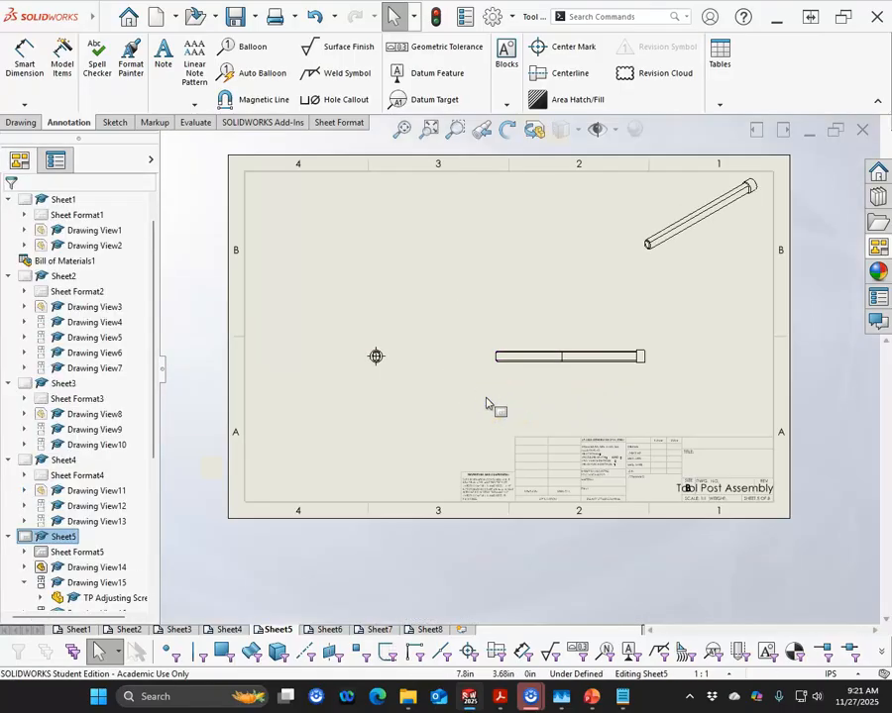
scroll(489, 400, "down", 1)
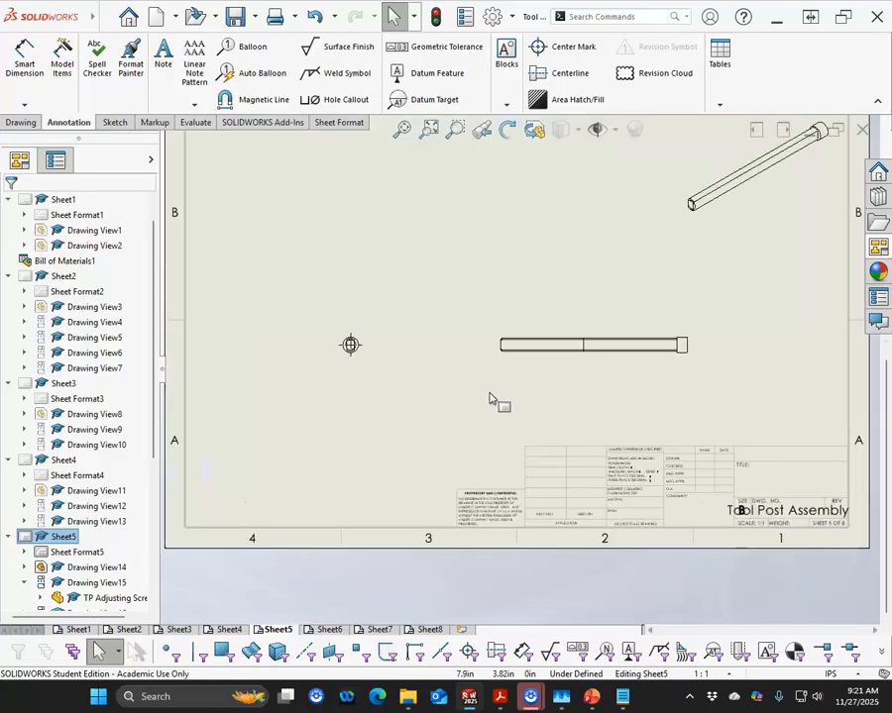
Set the scale of Sheet6, the TP Screw's sheet, to 2:1.
left_click(329, 630)
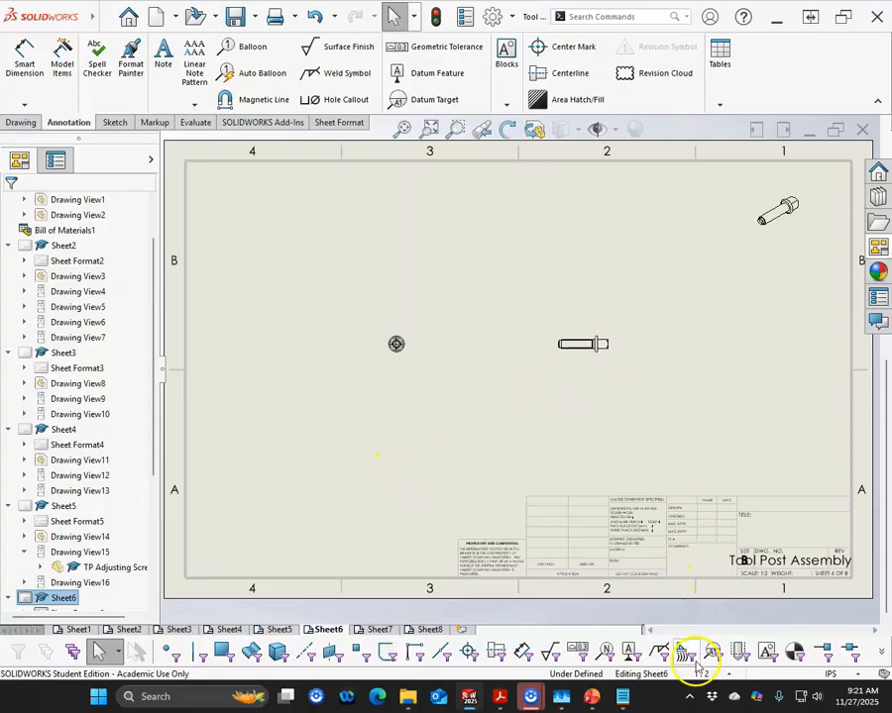
left_click(728, 673)
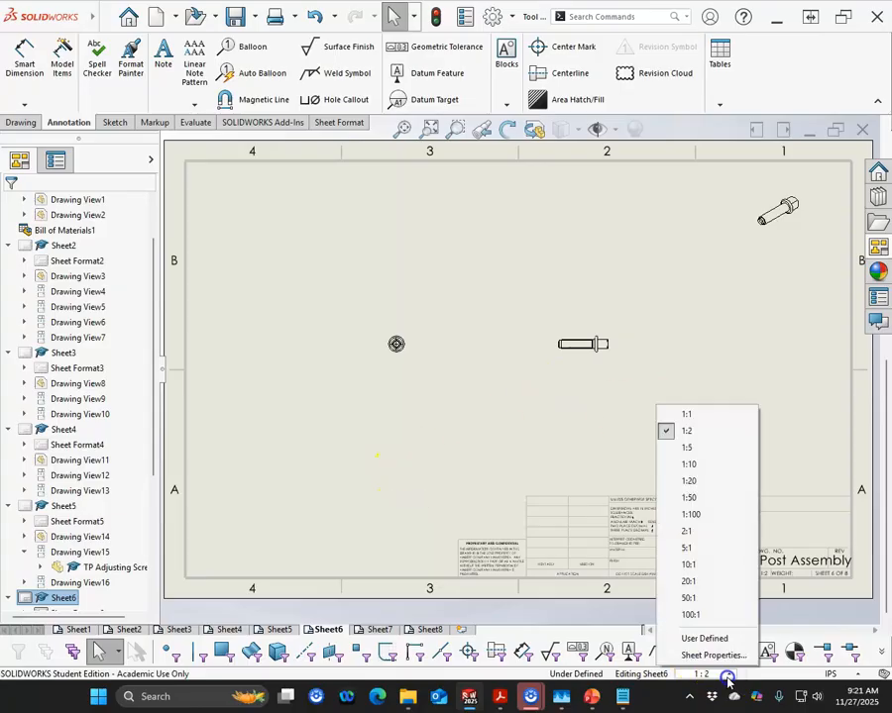
left_click(684, 532)
Space the screw's end and side views apart near mid-height of the sheet, and shift the isometric view inward from the right border.
left_click_drag(429, 389, 377, 410)
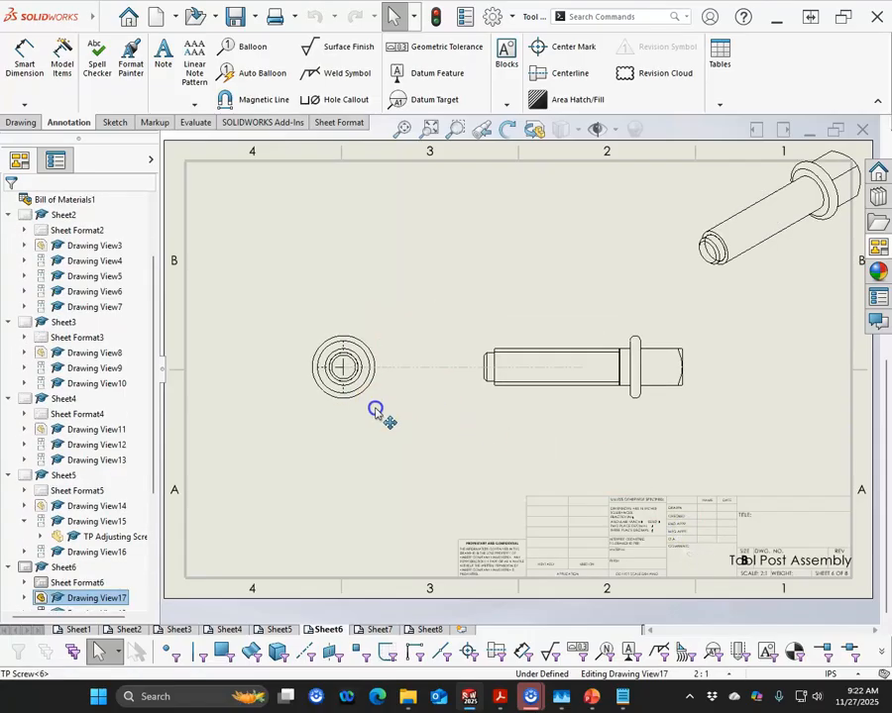
left_click_drag(539, 406, 610, 411)
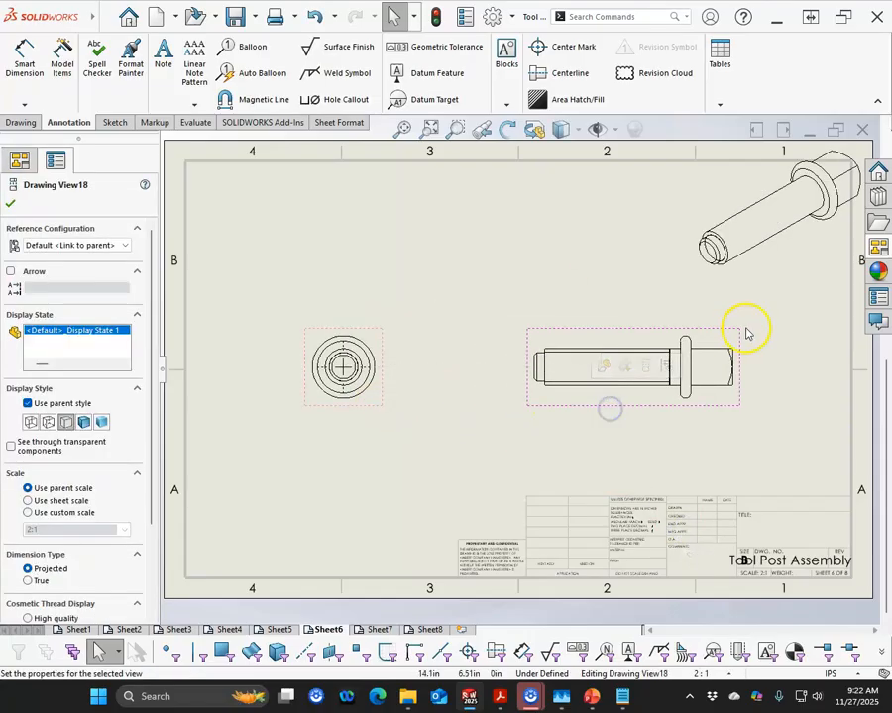
left_click_drag(776, 301, 738, 303)
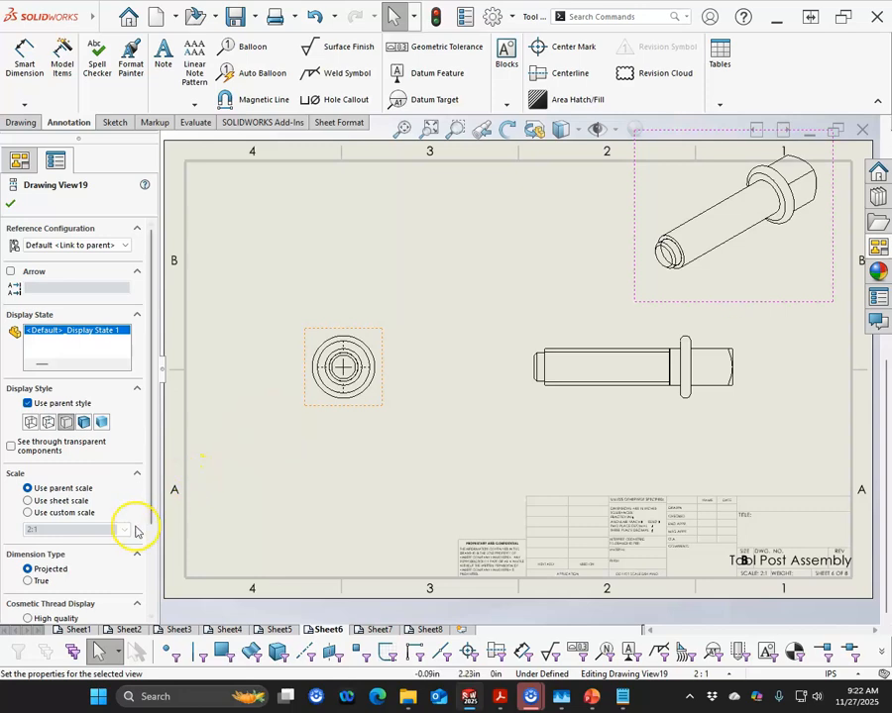
Give the screw's isometric view a custom scale of 1:1 and place it in the sheet's upper-right corner.
left_click_drag(149, 466, 148, 545)
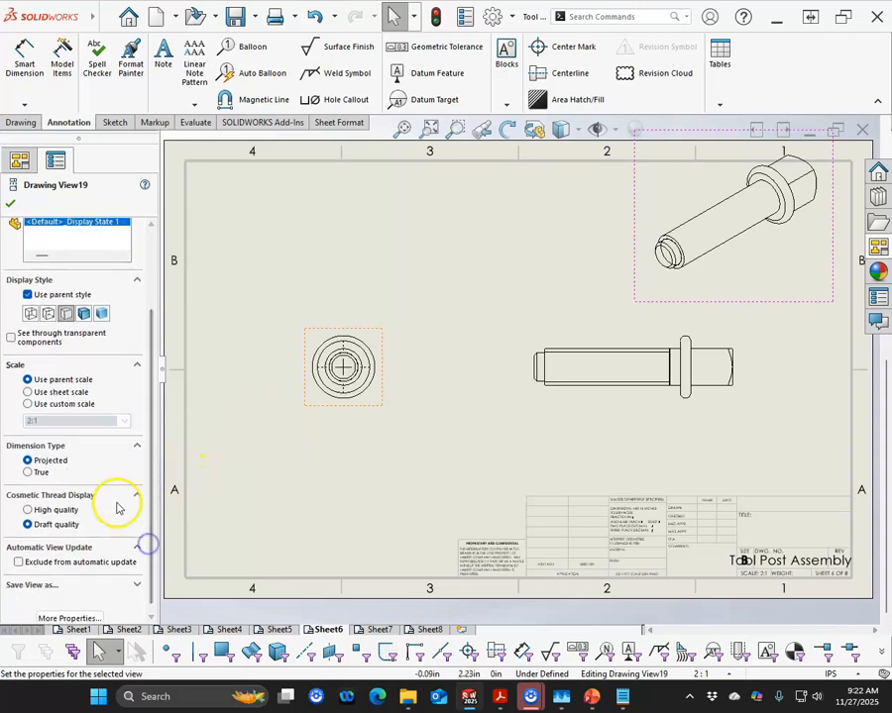
left_click(28, 403)
left_click(124, 425)
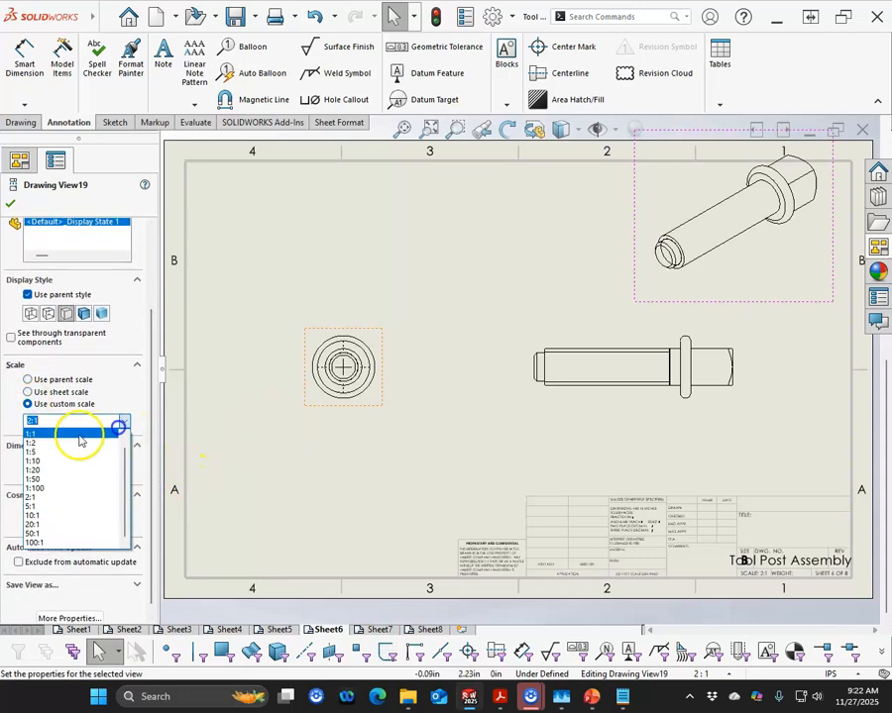
left_click(78, 434)
left_click(10, 205)
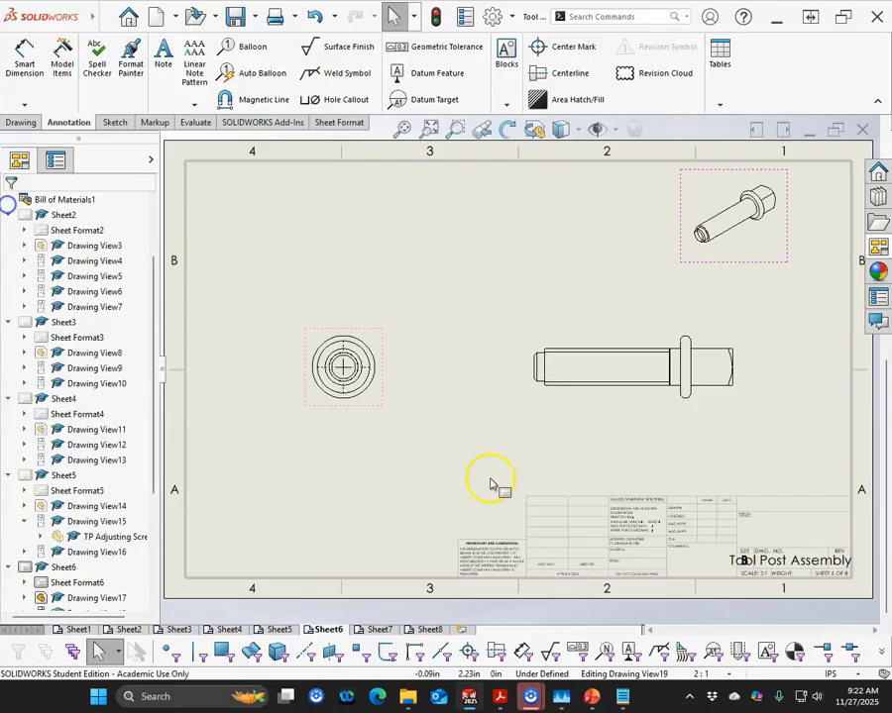
left_click_drag(750, 264, 799, 263)
left_click(514, 454)
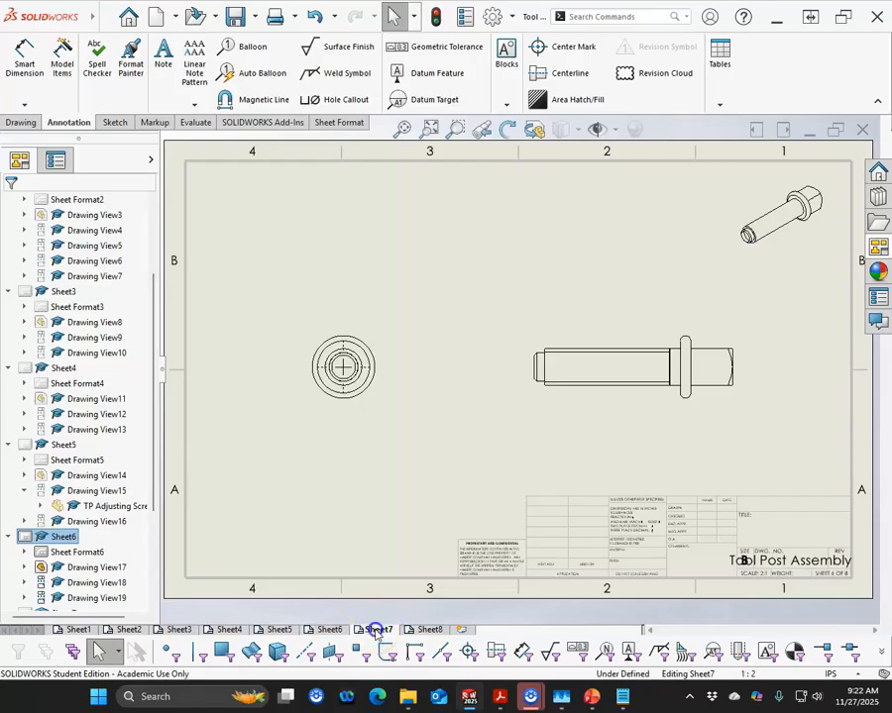
Set Sheet7, the washer's sheet, to 2:1 scale, and arrange its isometric view in the upper-right corner and its side view farther right.
left_click(376, 630)
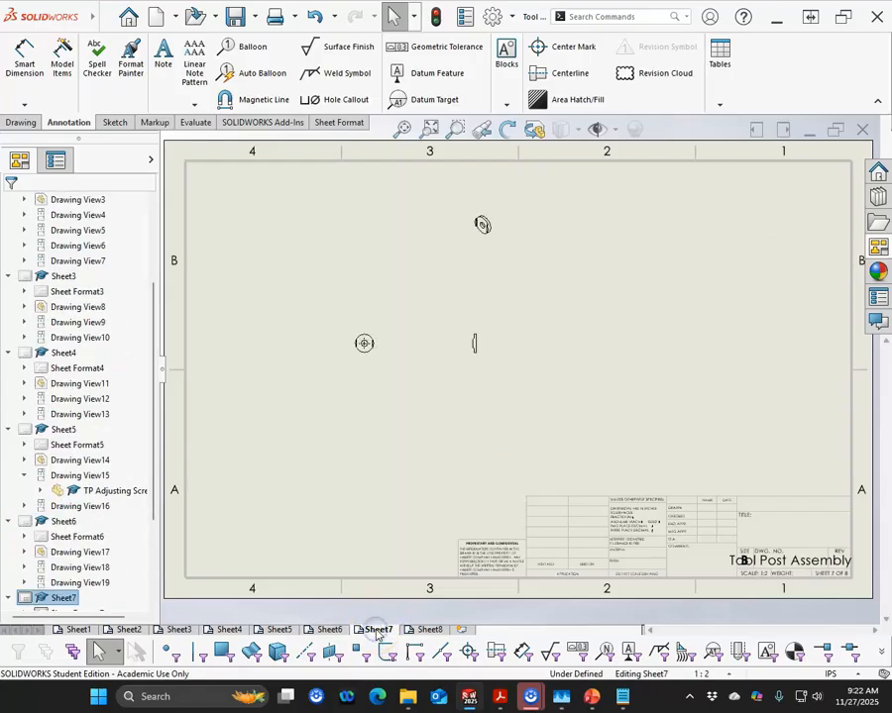
left_click(729, 674)
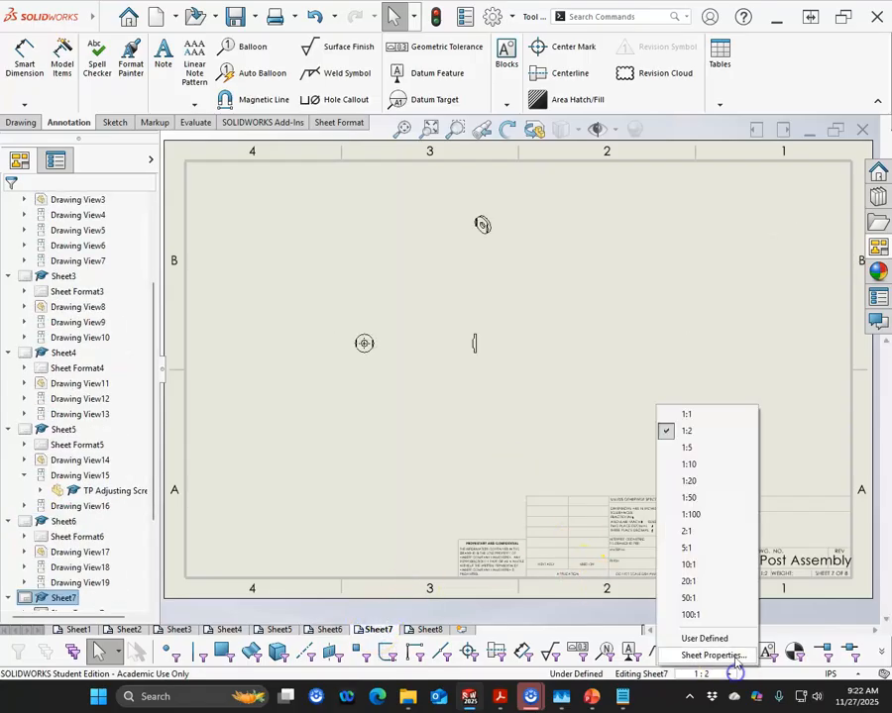
left_click(687, 531)
mouse_move(532, 275)
left_mouse_down()
mouse_move(837, 258)
mouse_move(830, 255)
left_mouse_up()
left_click_drag(495, 368, 648, 367)
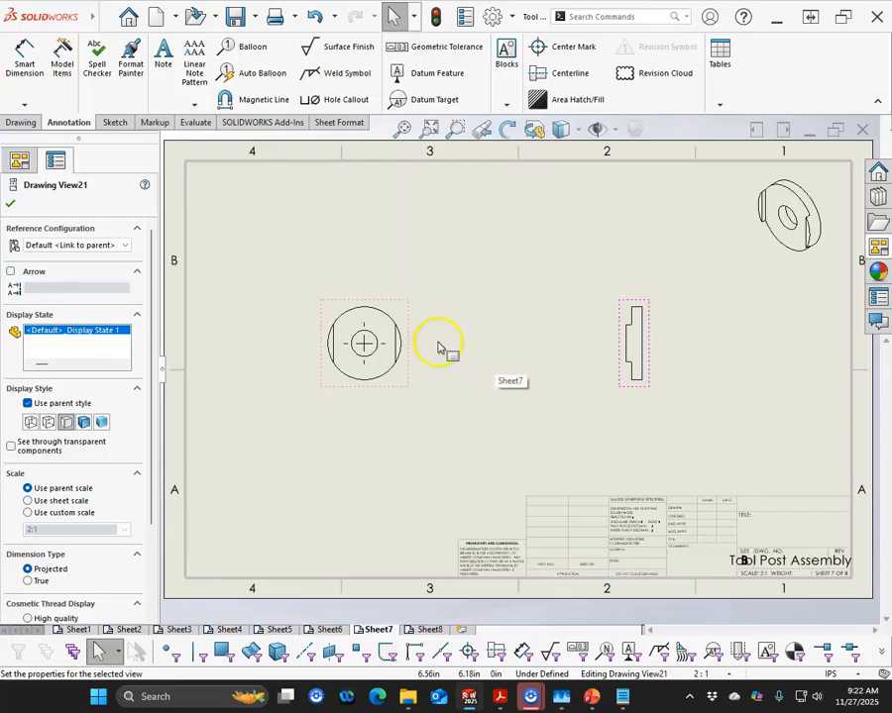
Rotate the washer's front view 90 degrees with its dependent views updating, and move it closer to the side view.
left_click(397, 304)
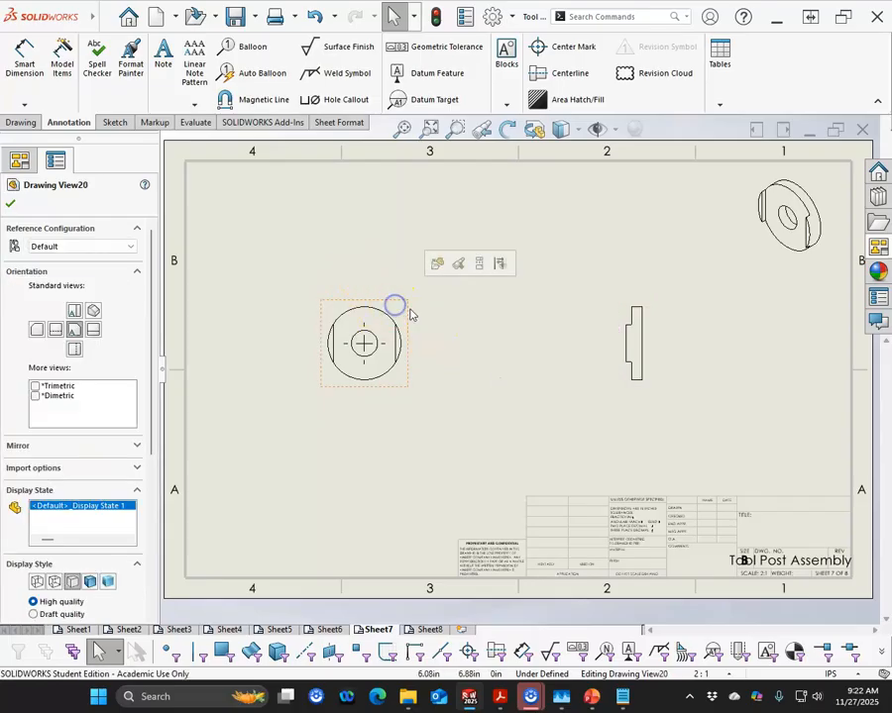
left_click(507, 129)
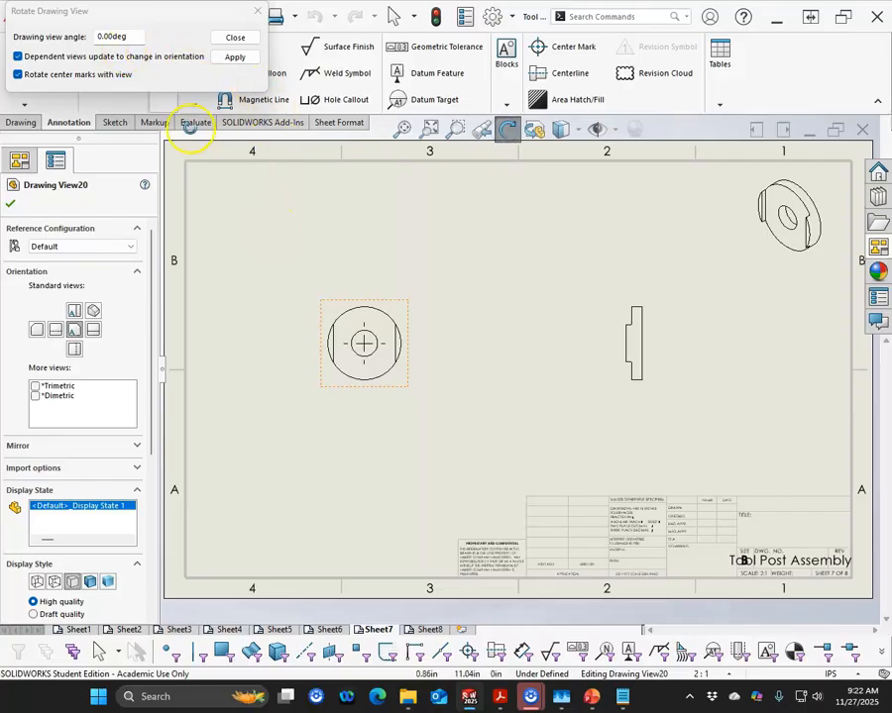
left_click(99, 36)
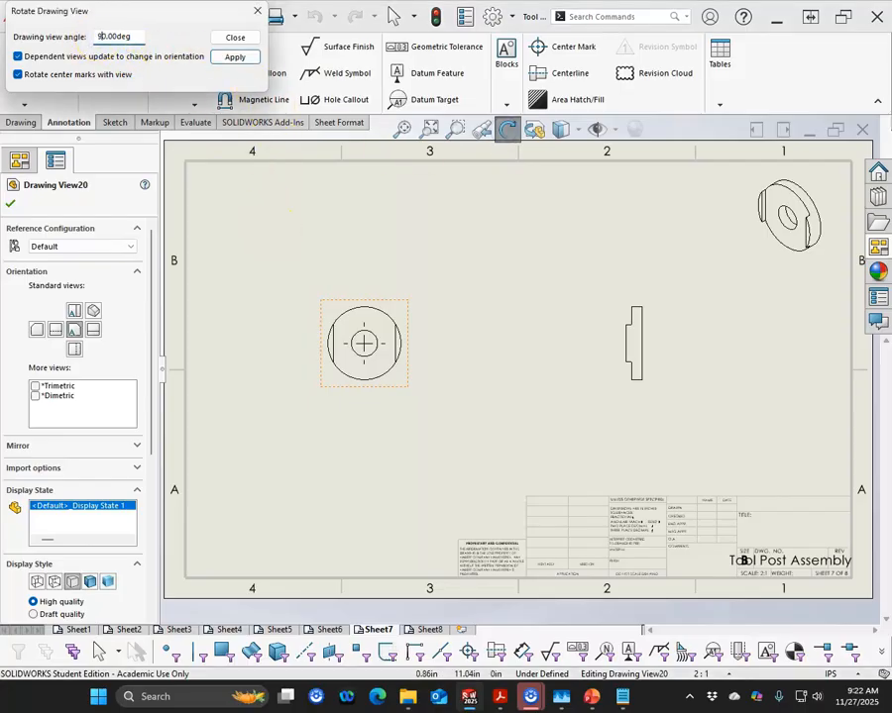
left_click(234, 56)
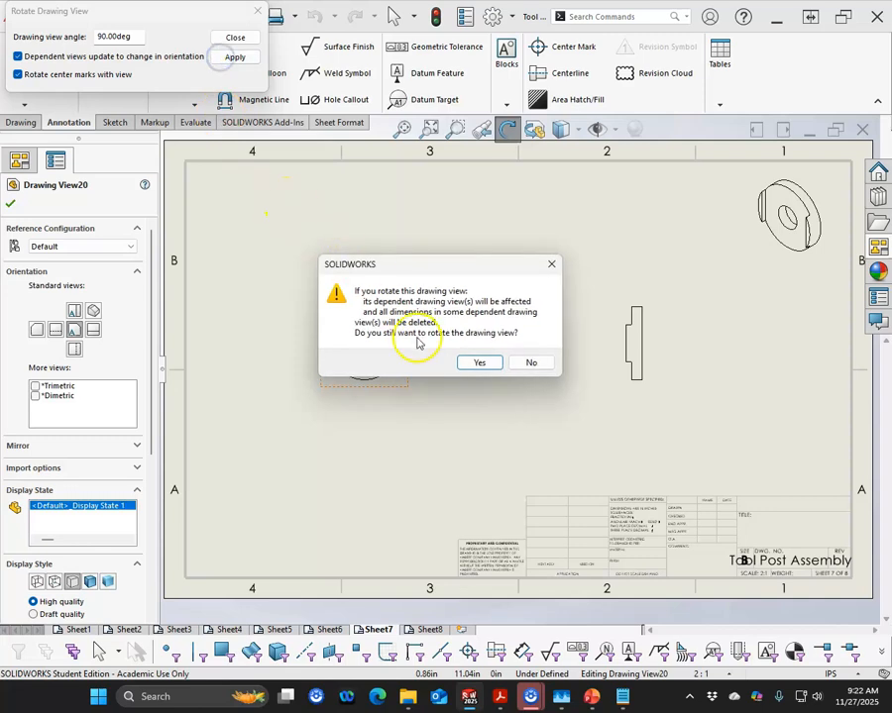
left_click(481, 364)
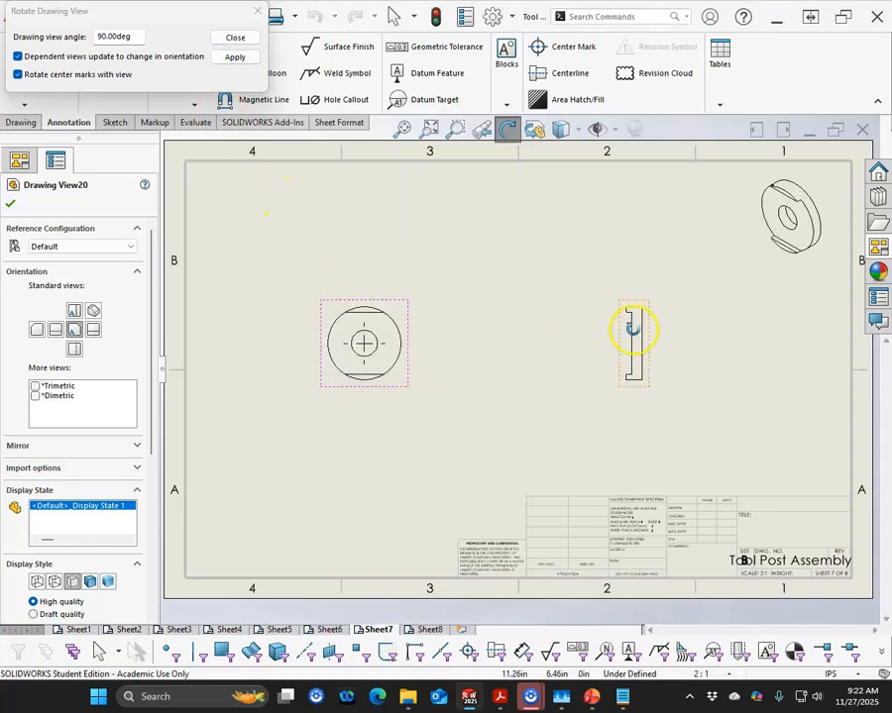
left_click(238, 39)
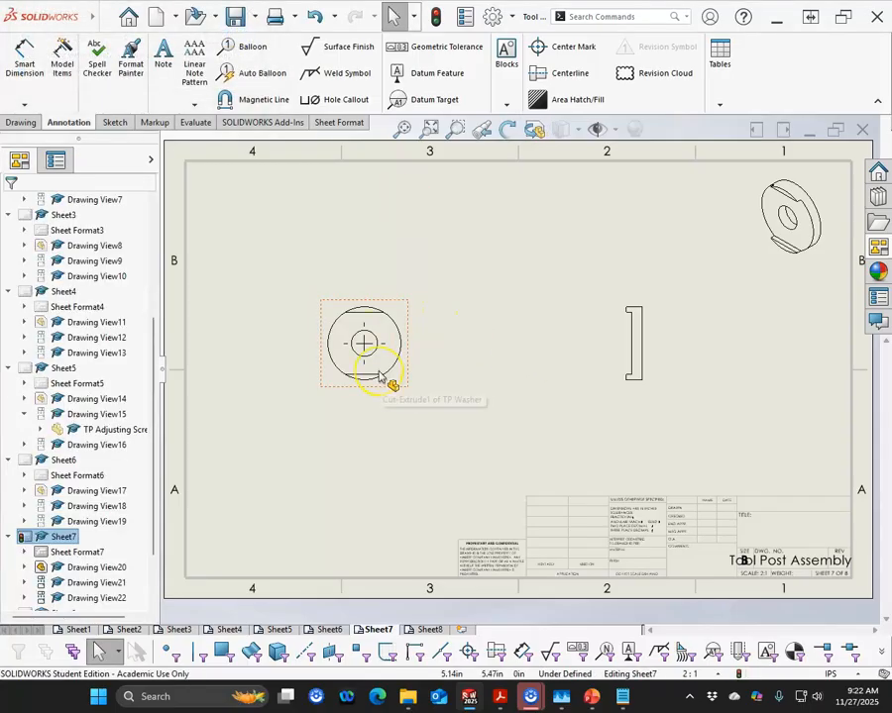
left_click_drag(406, 388, 460, 388)
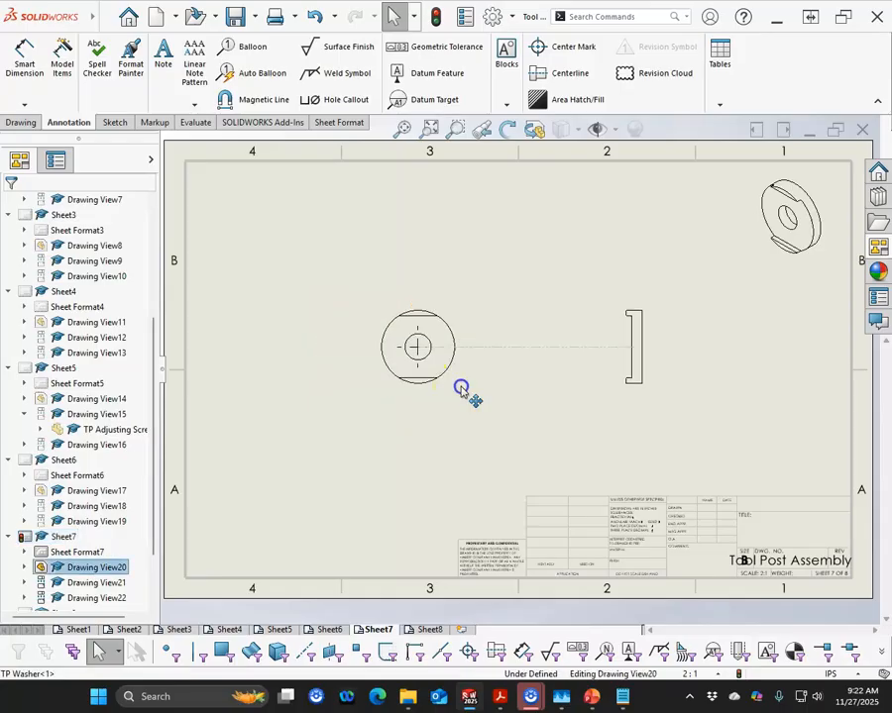
left_click(462, 421)
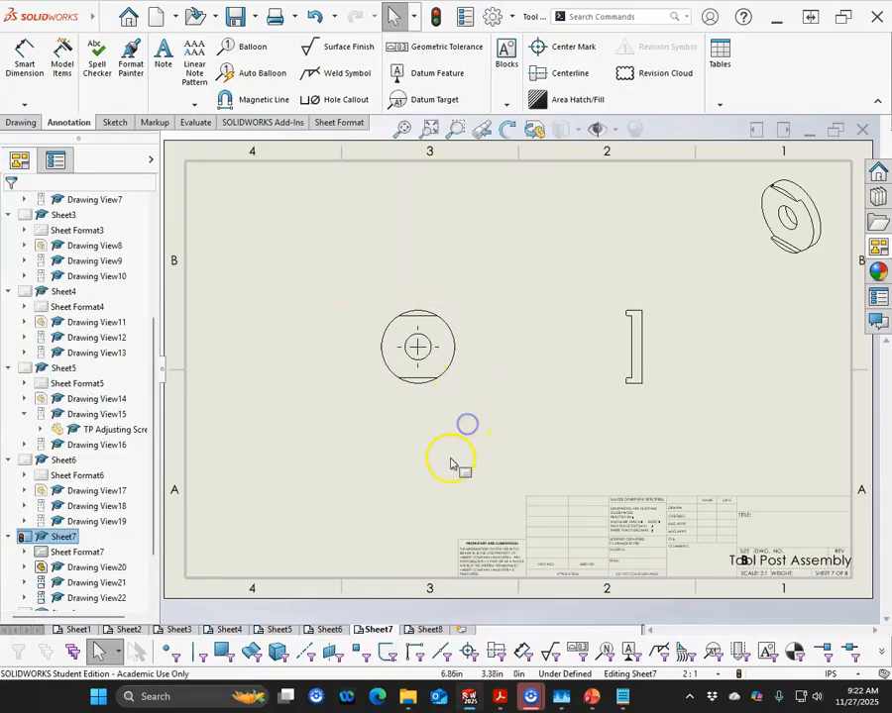
Set the scale of Sheet8, the adjusting nut's sheet, to 2:1.
left_click(423, 630)
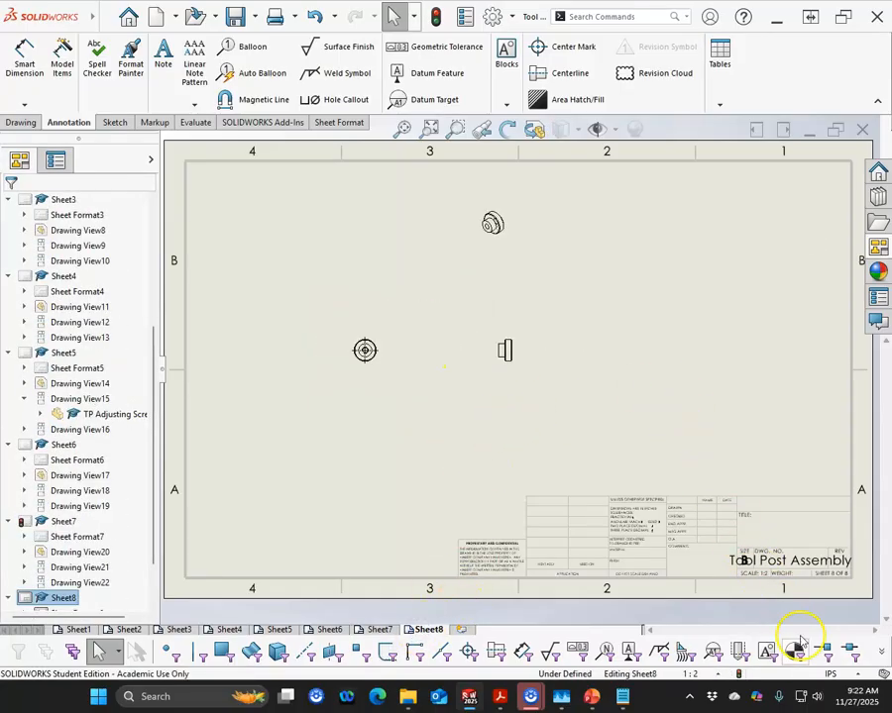
left_click(705, 673)
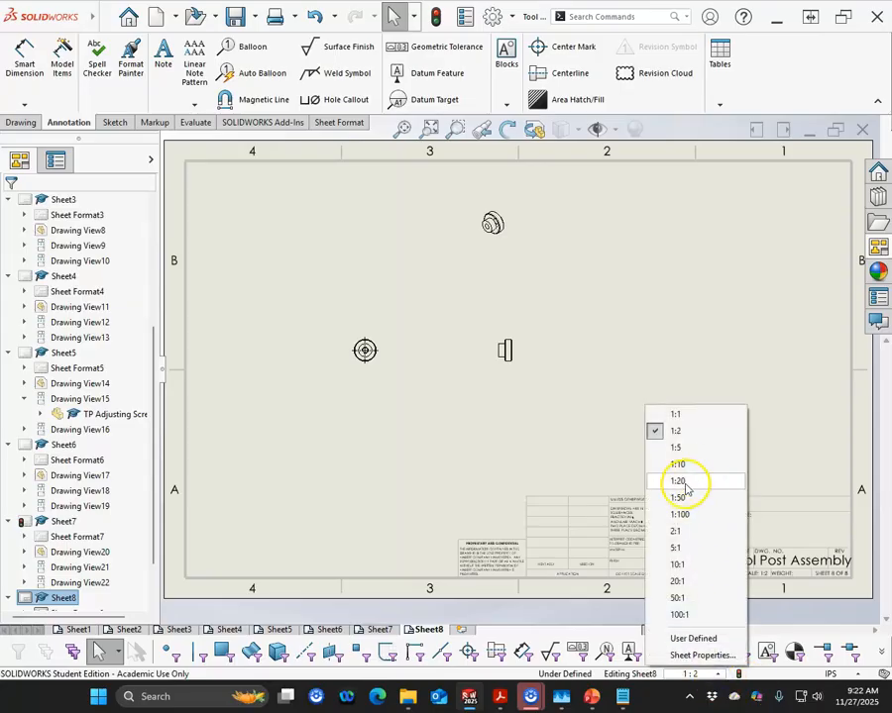
left_click(677, 531)
Move the adjusting nut's isometric view to the sheet's upper-right corner and its side view farther from the front view.
left_click_drag(550, 281, 834, 277)
mouse_move(536, 400)
left_mouse_down()
mouse_move(673, 402)
mouse_move(644, 394)
left_mouse_up()
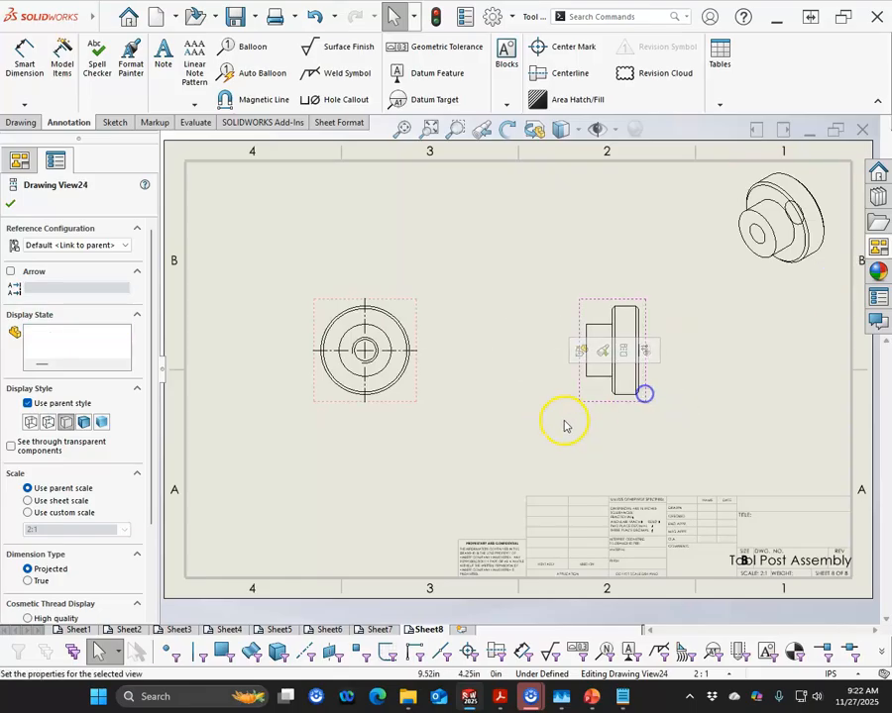
left_click(561, 426)
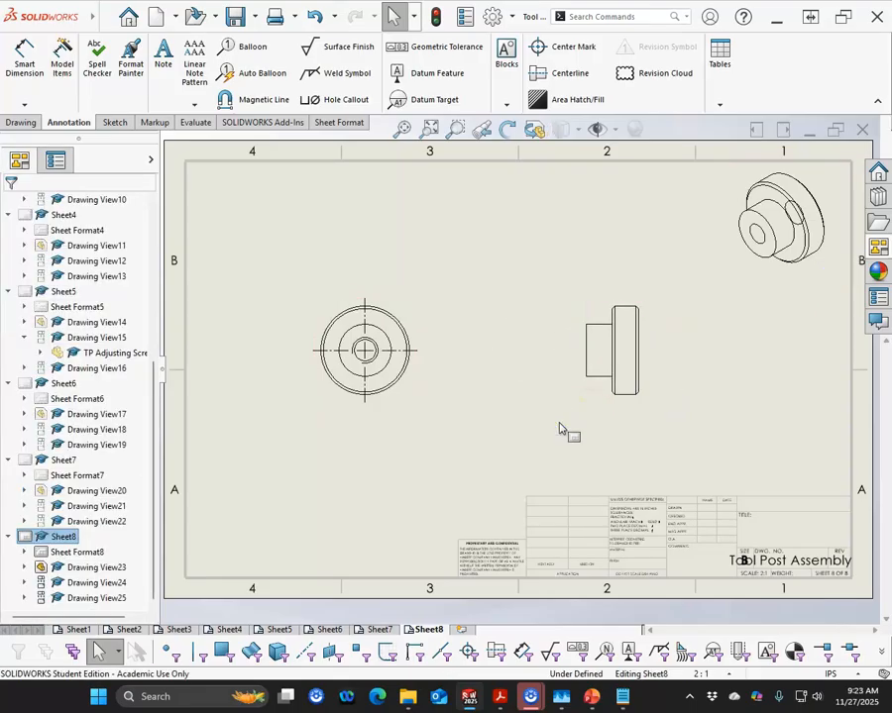
left_click(453, 397)
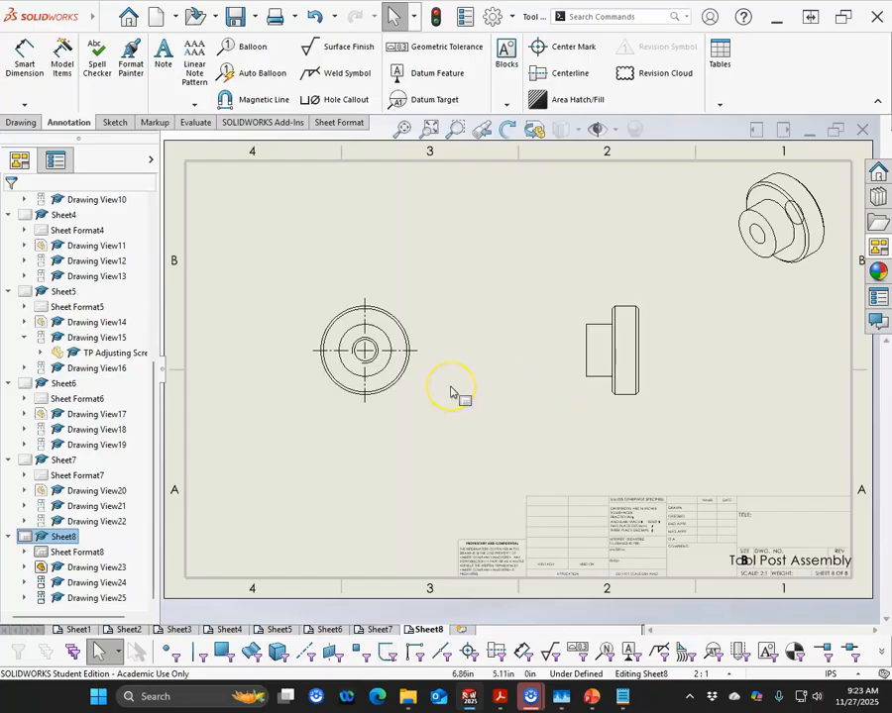
Save the drawing in the Final folder as Tool Post.SLDDRW.
left_click(235, 16)
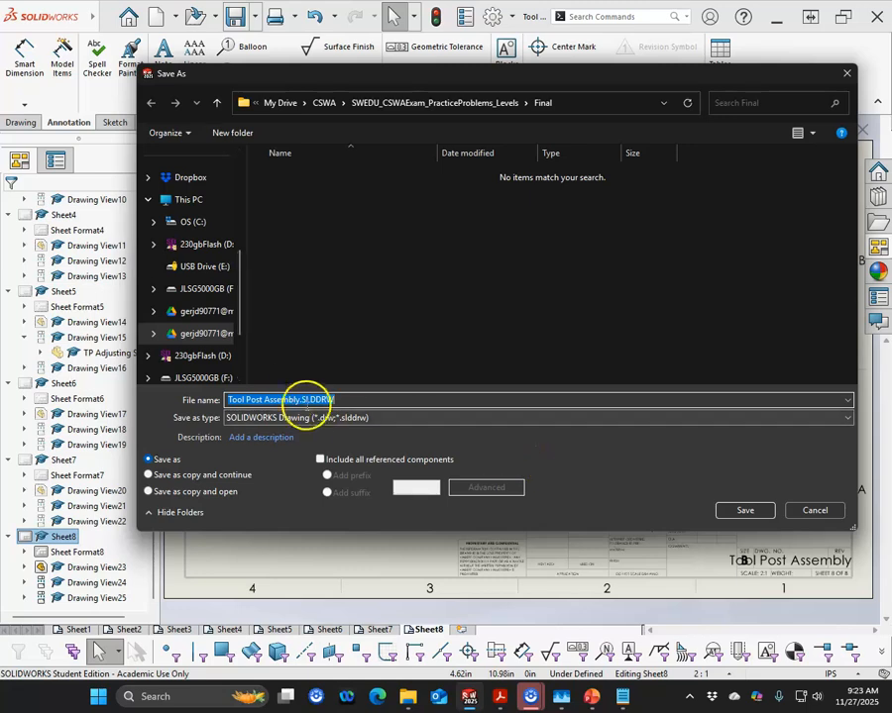
left_click(266, 399)
left_click_drag(297, 397, 327, 421)
key("BackSpace")
key("BackSpace")
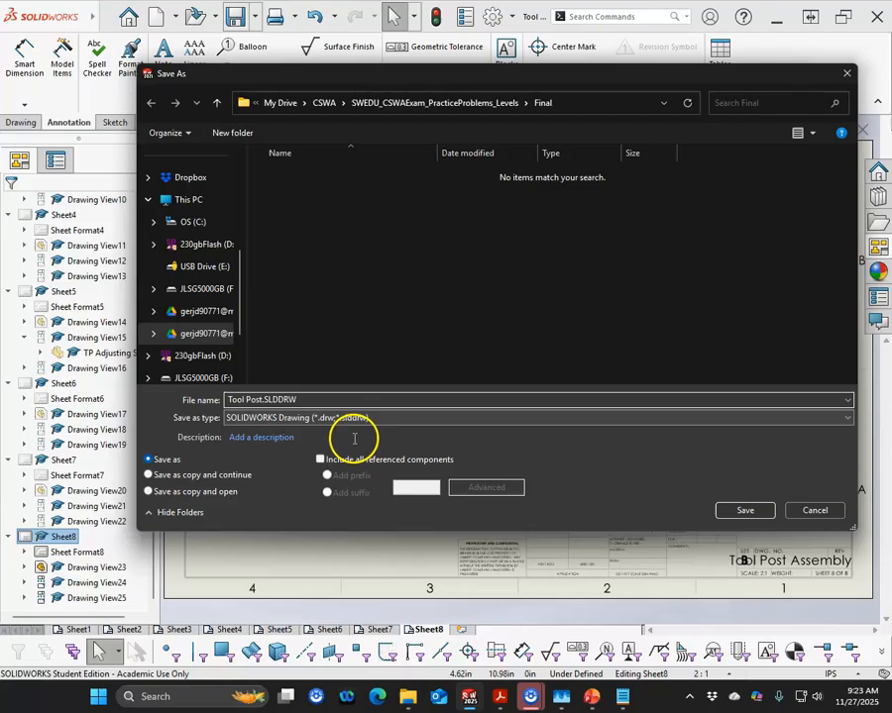
left_click(732, 511)
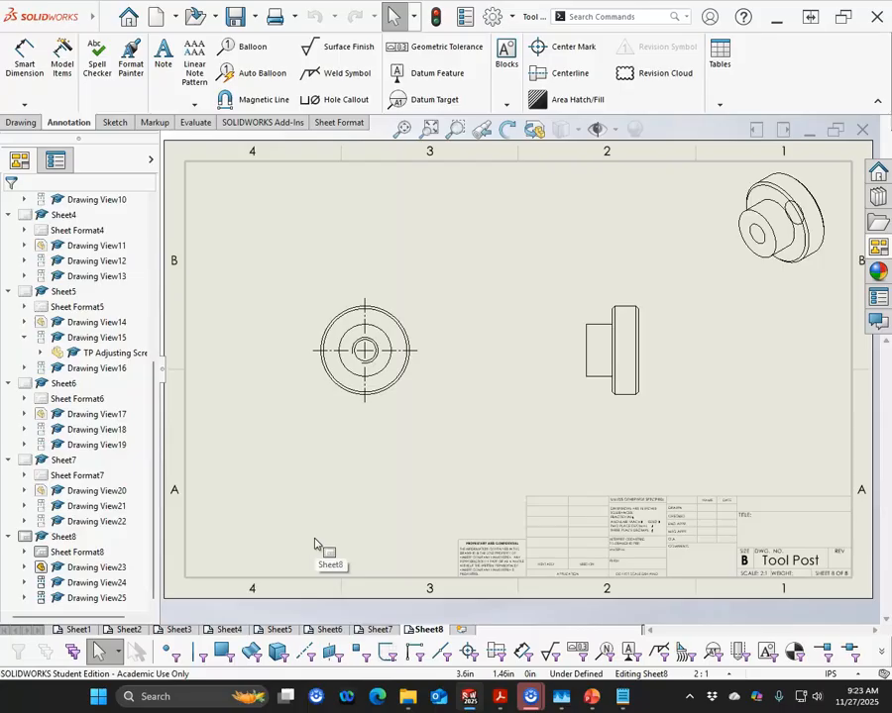
Review the exploded view, balloons and bill of materials on Sheet1.
left_click(79, 630)
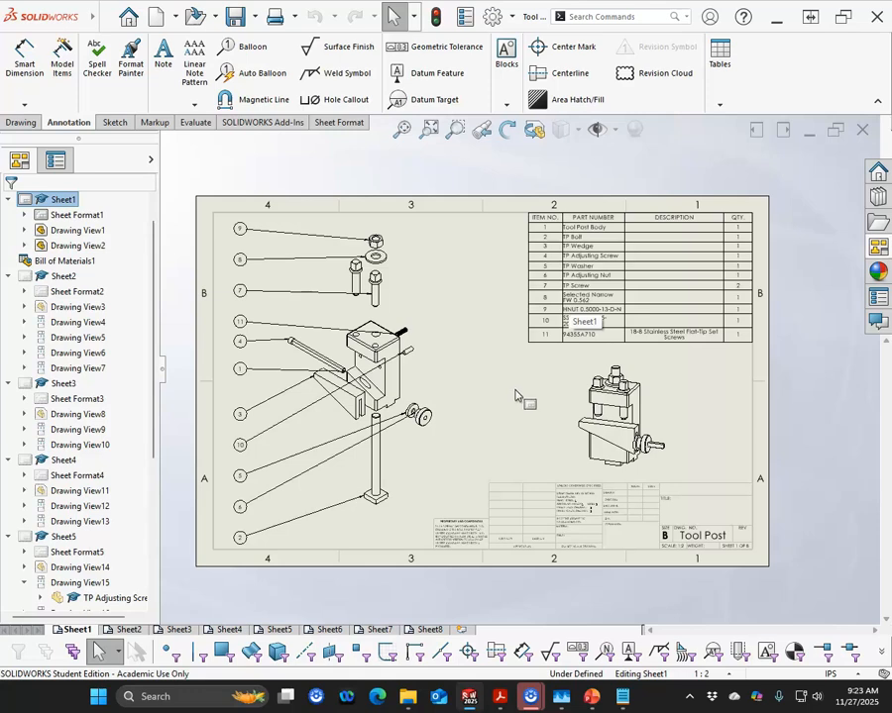
left_click(593, 331)
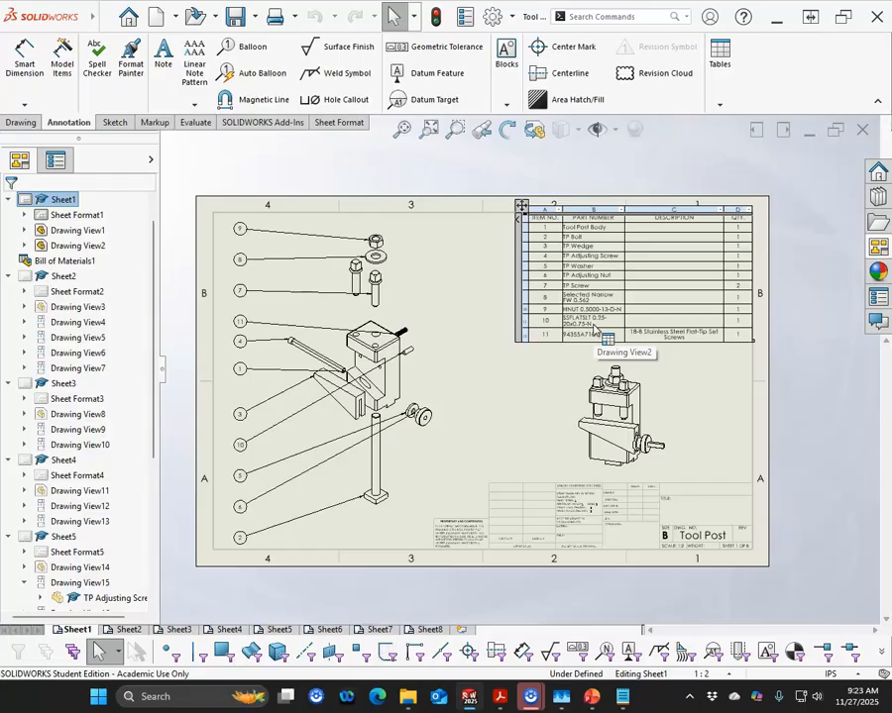
left_click(560, 380)
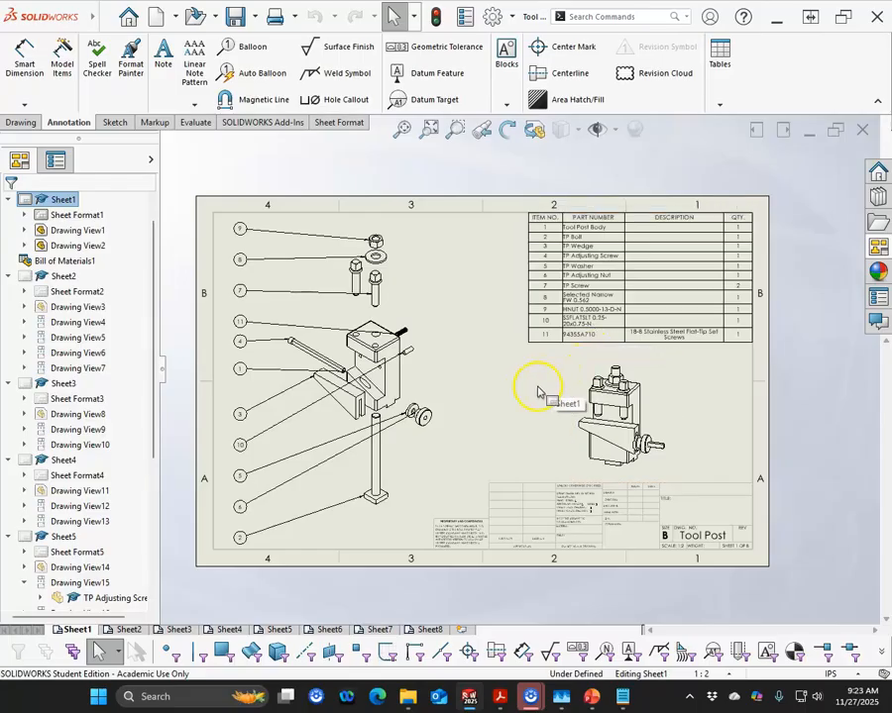
On Sheet2, move the tool post body's front view slightly up and right, and bring the left side view closer to it.
left_click(127, 631)
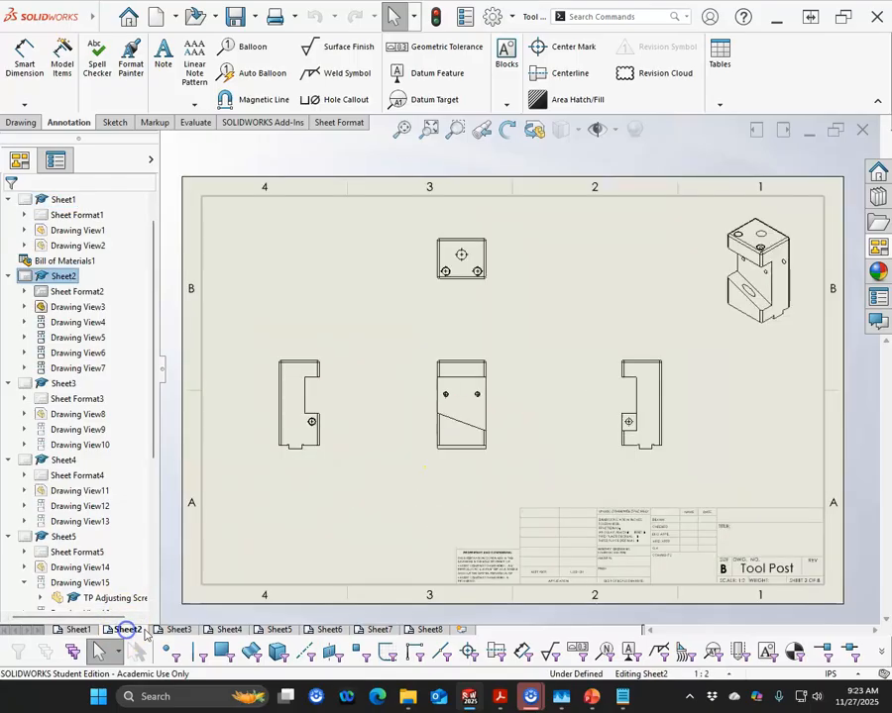
left_click(333, 463)
mouse_move(477, 466)
left_mouse_down()
mouse_move(511, 463)
mouse_move(485, 452)
mouse_move(501, 446)
mouse_move(489, 470)
mouse_move(470, 444)
mouse_move(511, 465)
mouse_move(527, 435)
mouse_move(474, 424)
mouse_move(467, 440)
mouse_move(480, 446)
mouse_move(491, 437)
left_mouse_up()
left_click(357, 424)
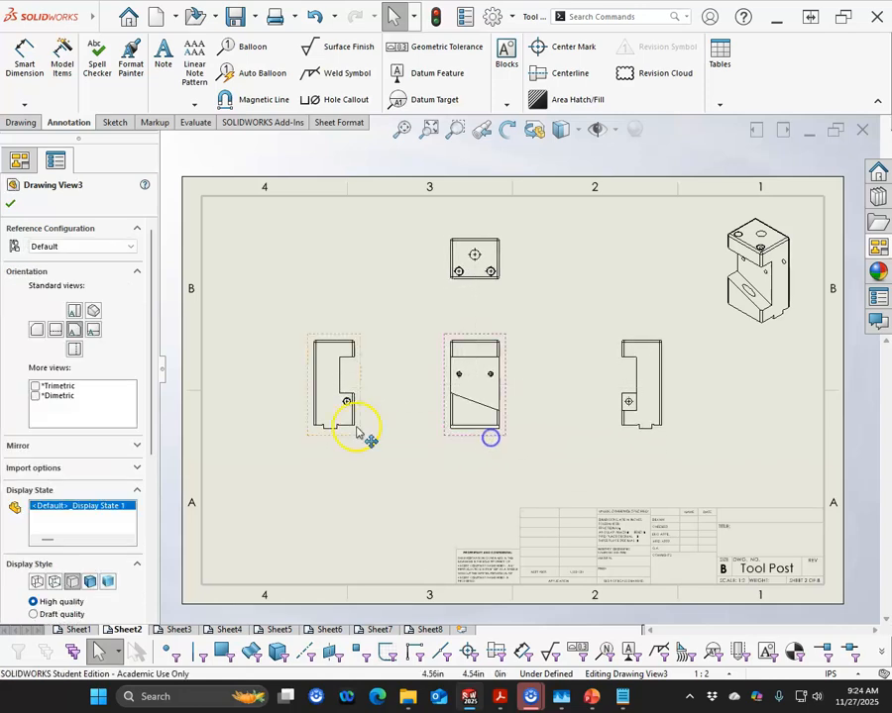
left_click(335, 392)
mouse_move(326, 441)
left_mouse_down()
mouse_move(280, 438)
mouse_move(339, 438)
mouse_move(318, 443)
left_mouse_up()
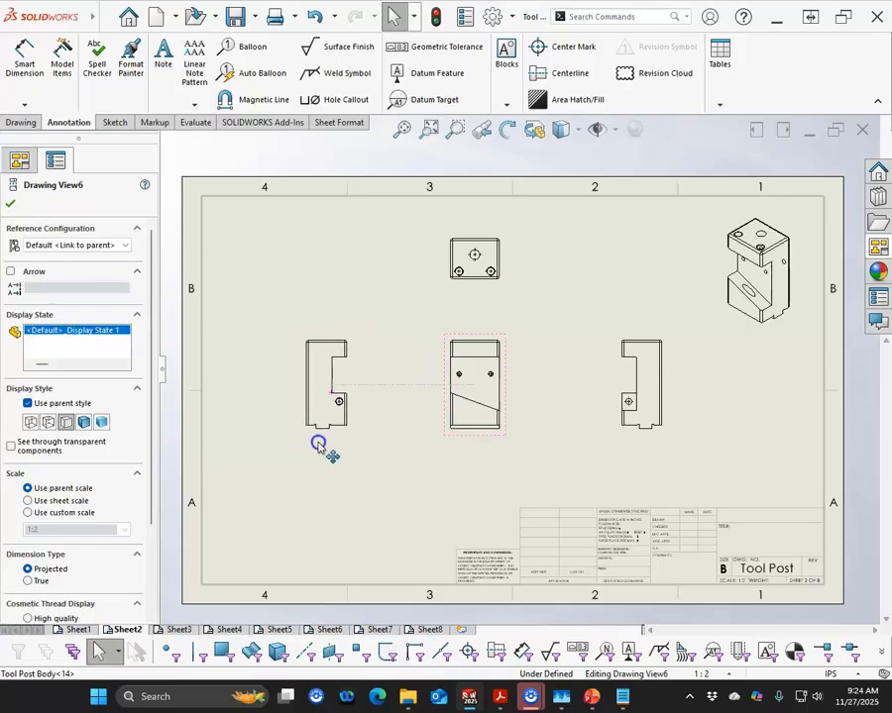
left_click(400, 467)
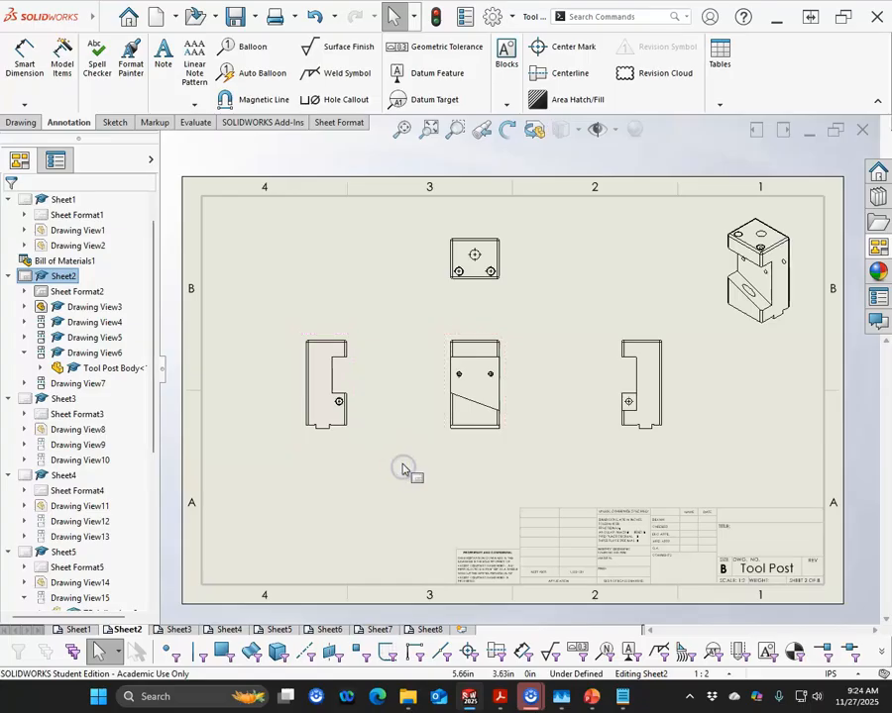
right_click(445, 437)
mouse_move(490, 424)
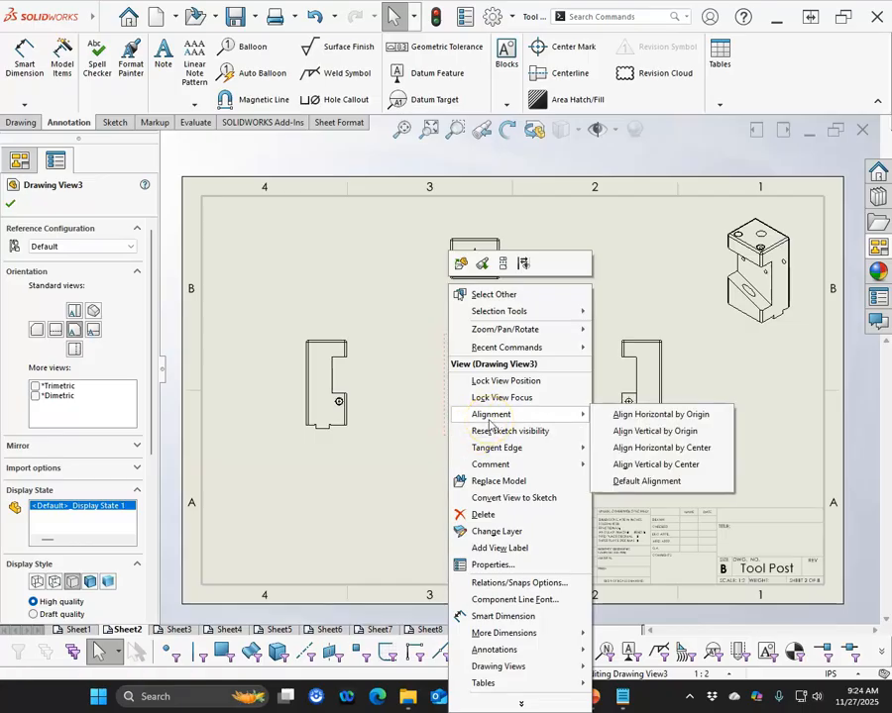
left_click(372, 449)
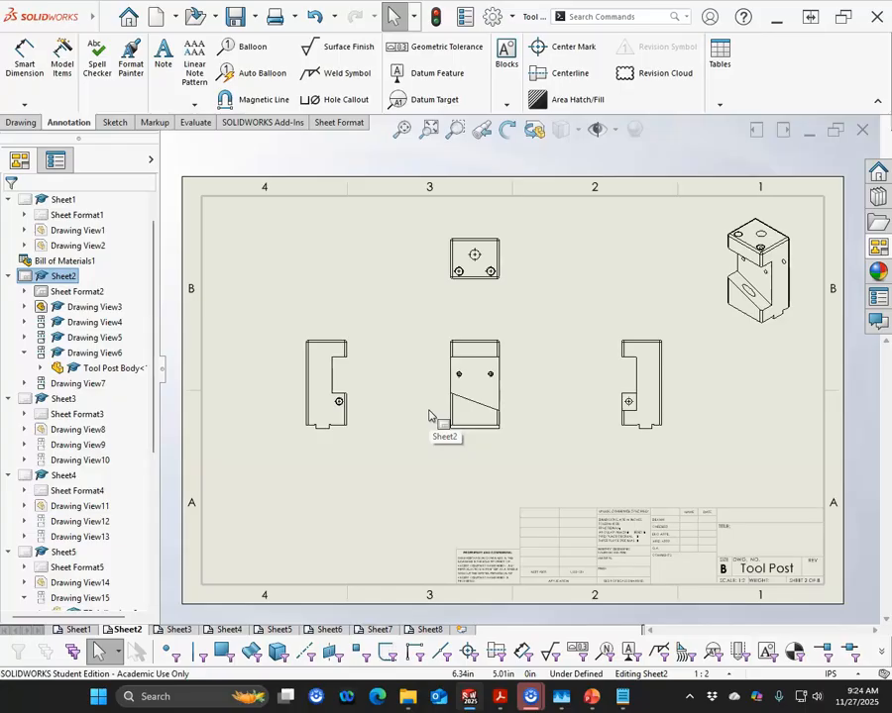
left_click(164, 293)
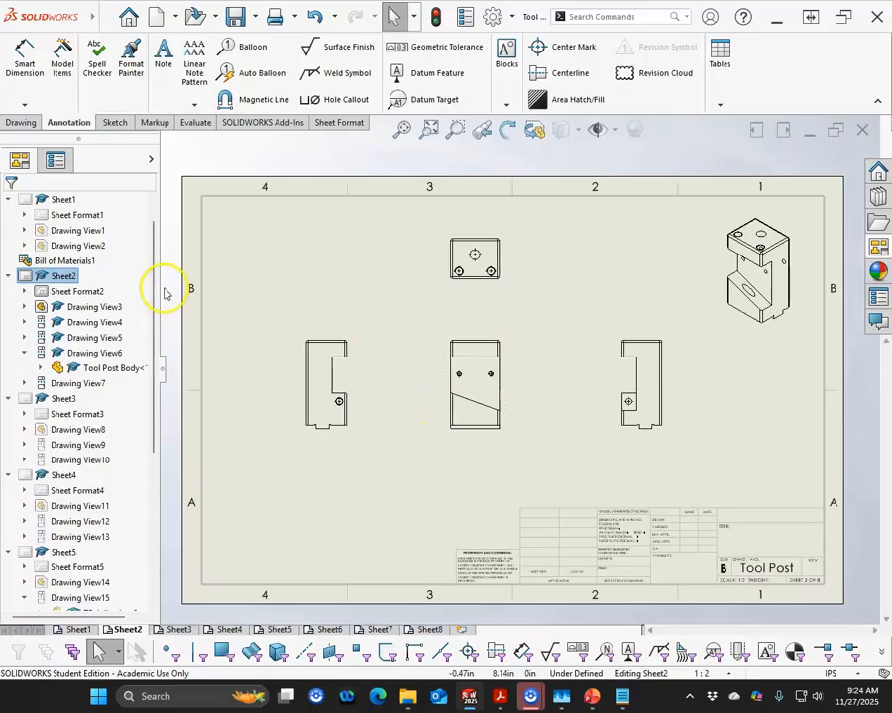
Dimension the tool post body's overall height on the left side view, from the bottom tab's lower edge to the top edge.
left_click(24, 59)
scroll(307, 441, "down", 3)
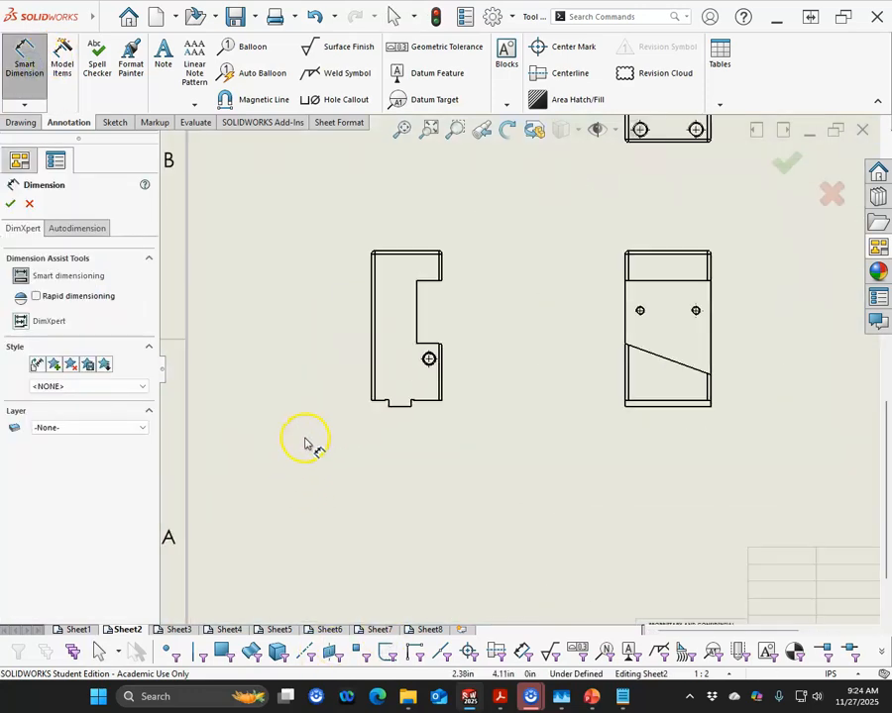
left_click(398, 408)
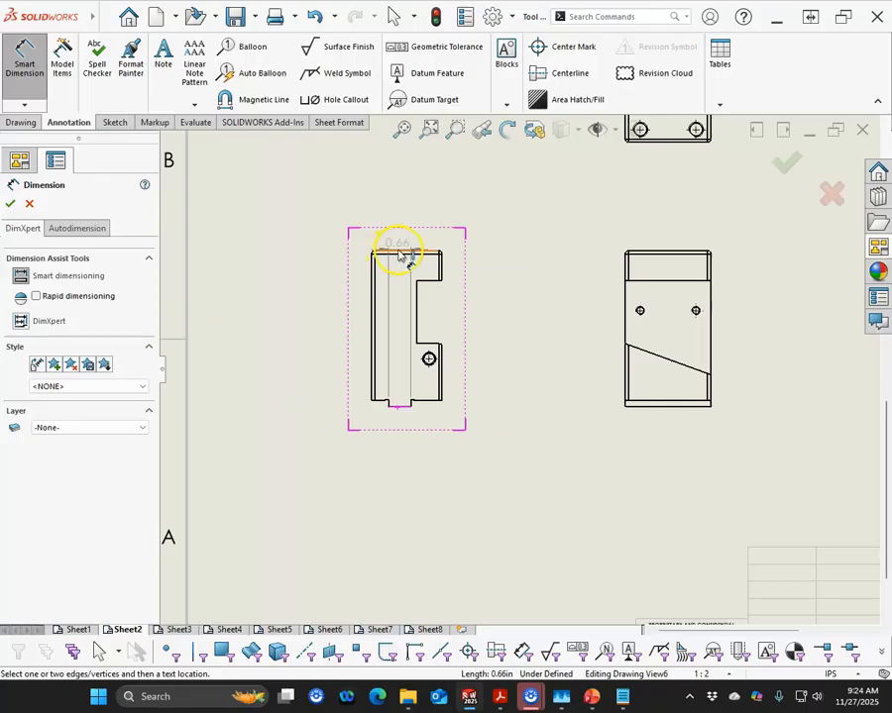
left_click(398, 252)
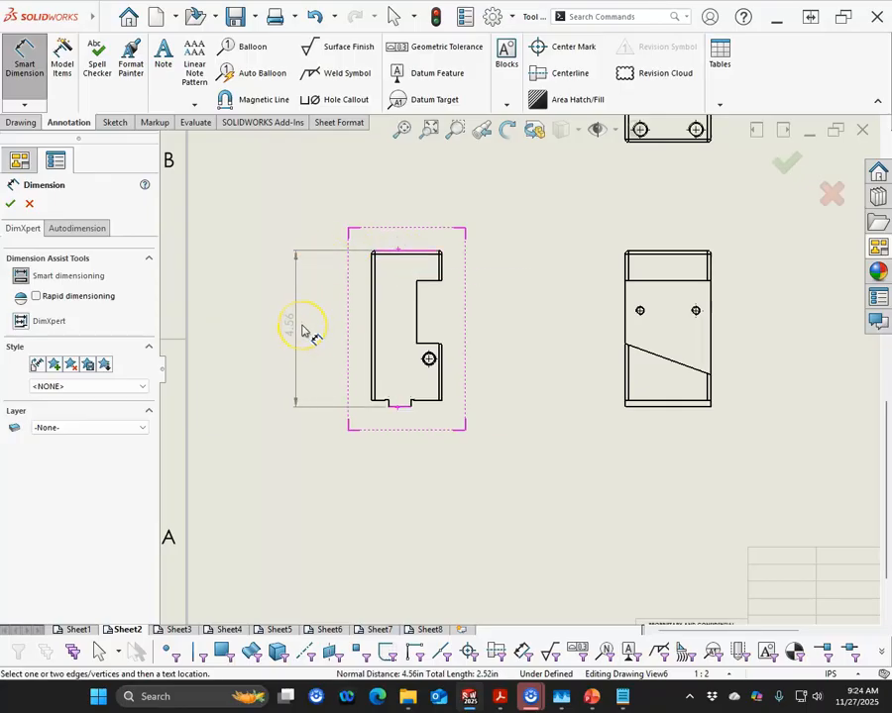
left_click(305, 330)
Dimension how far the bottom tab projects below the body's base edge on the left side view.
scroll(430, 421, "down", 5)
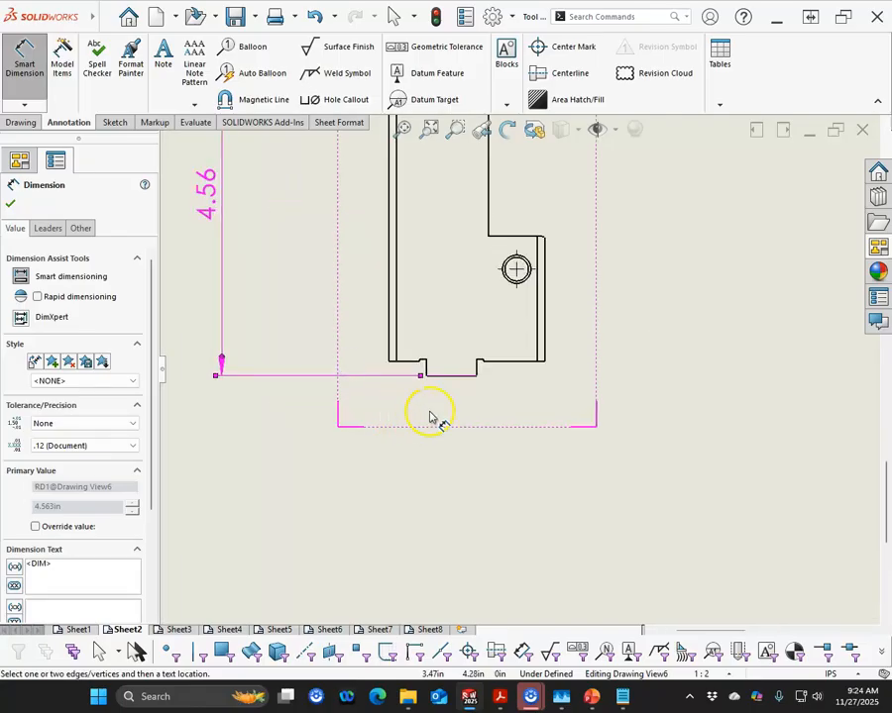
left_click(443, 379)
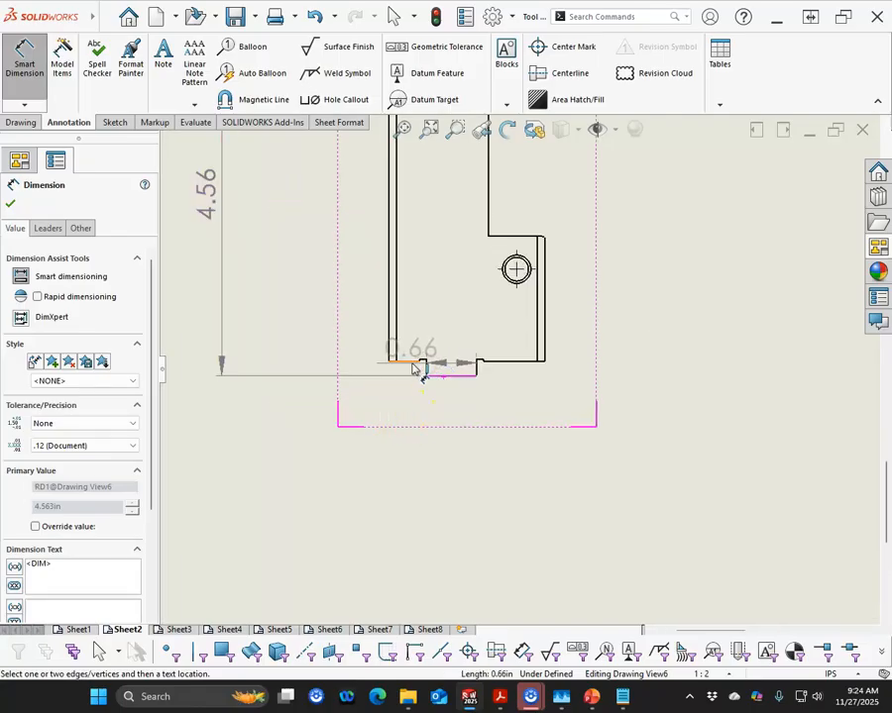
left_click(408, 362)
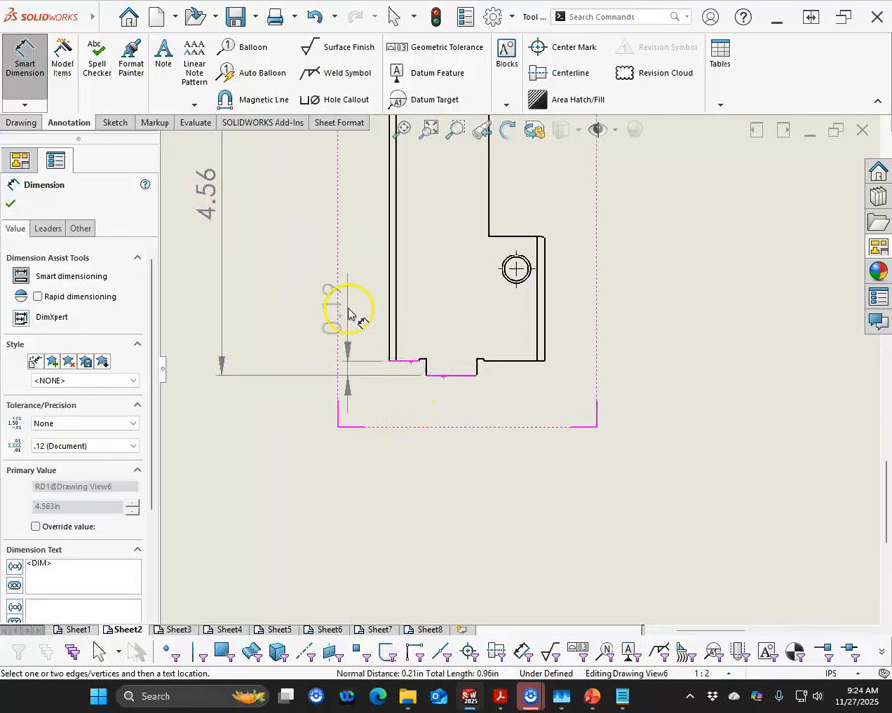
left_click(347, 315)
Dimension the bottom tab's offset from the body's left edge and the tab's width, both below the left side view.
scroll(513, 364, "up", 3)
scroll(491, 357, "down", 4)
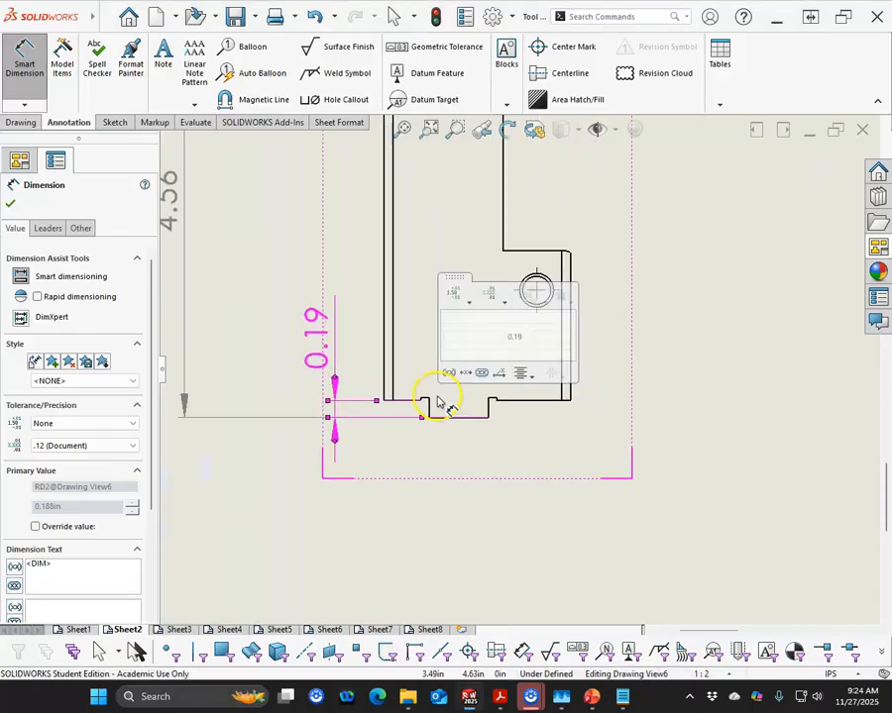
left_click(386, 369)
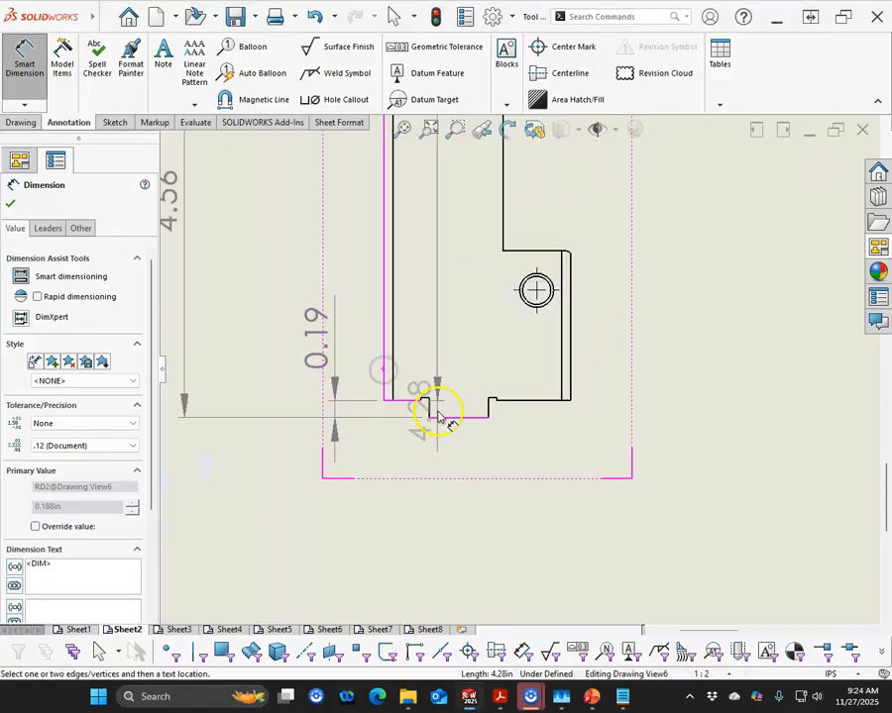
left_click(430, 409)
left_click(330, 530)
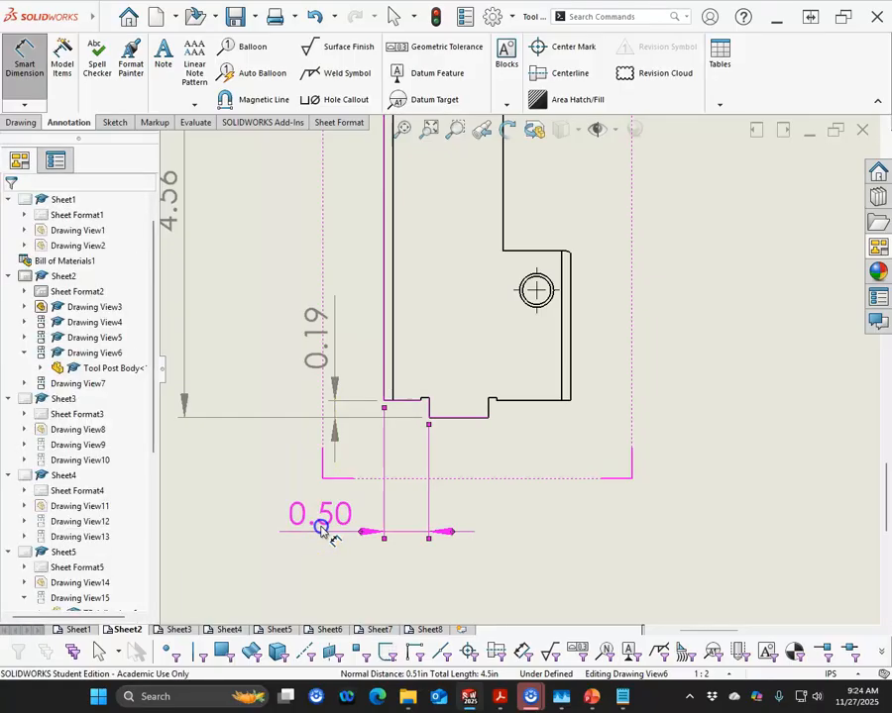
left_click(470, 421)
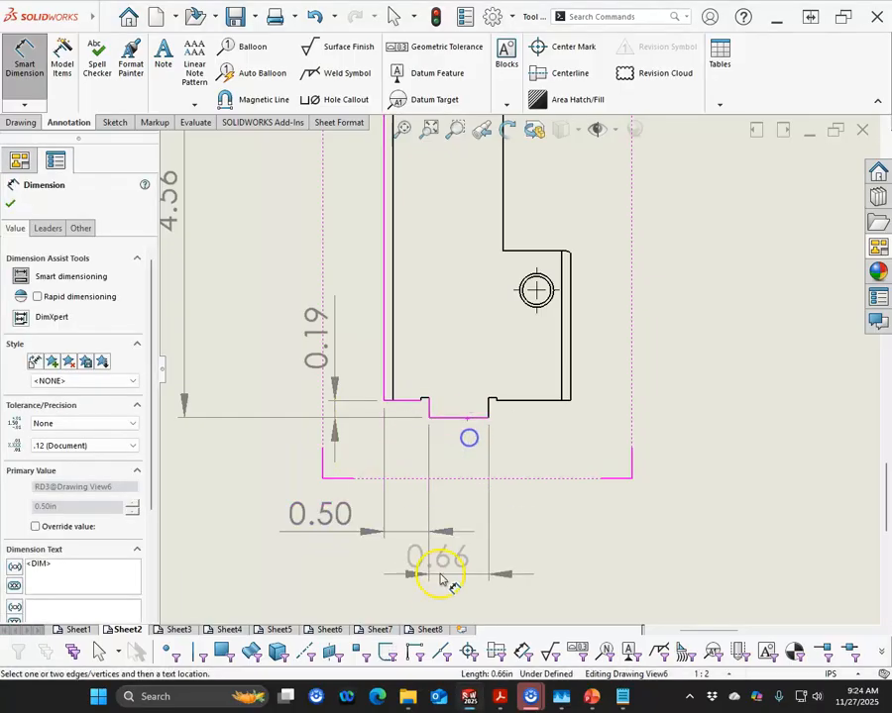
left_click(337, 599)
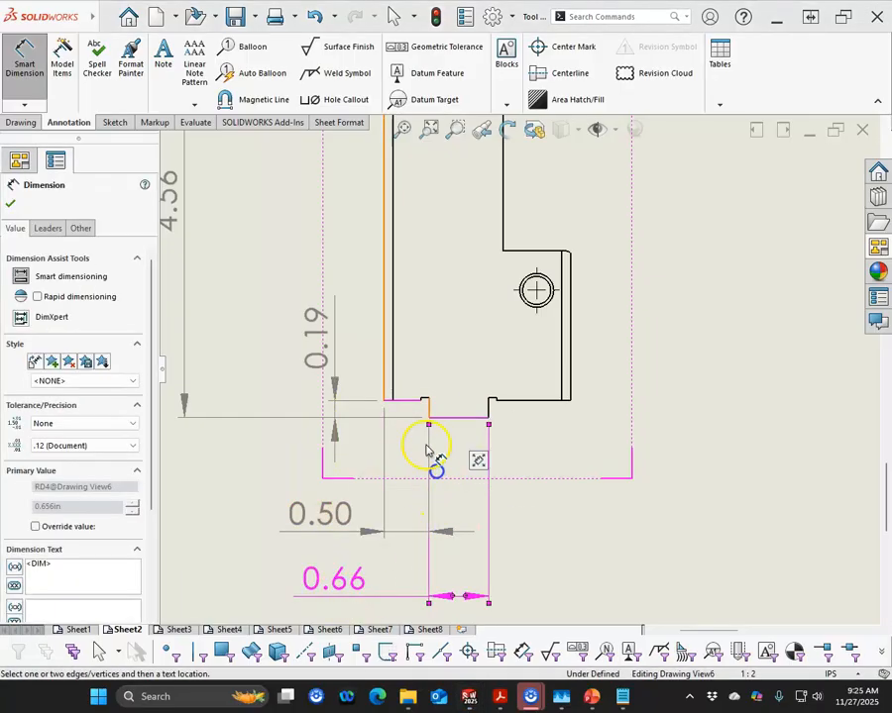
Dimension the body's overall width between its outer vertical edges, below the tab dimensions on the left side view.
left_click(385, 392)
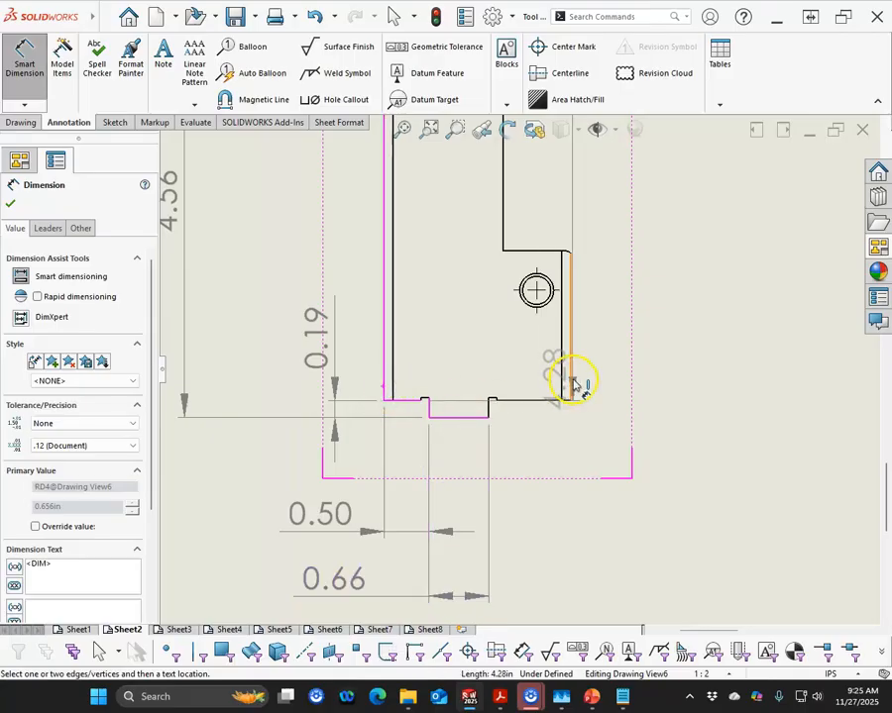
left_click(571, 377)
scroll(555, 436, "up", 3)
left_click(501, 553)
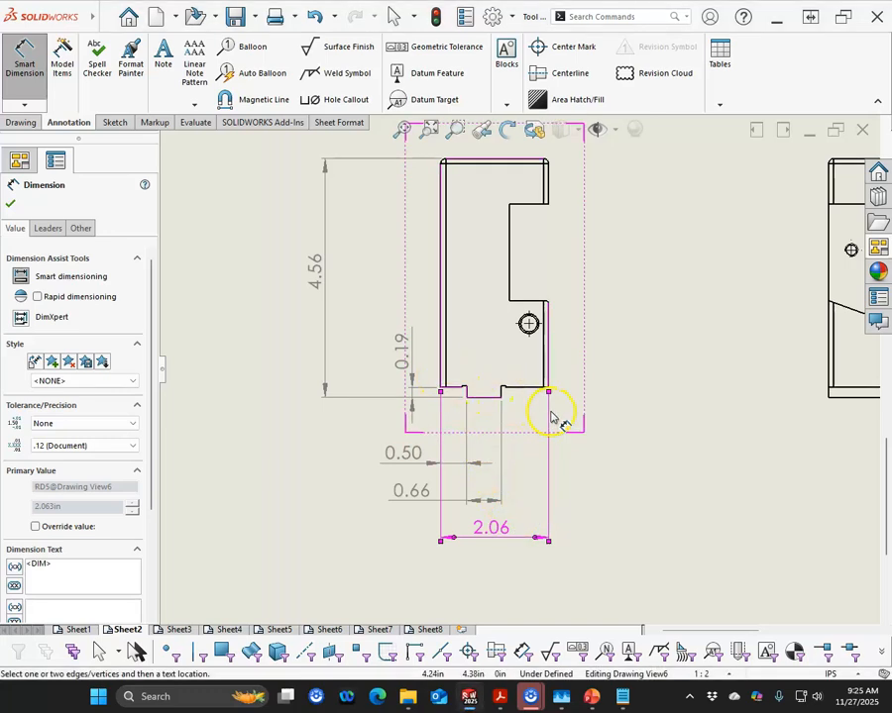
Dimension the overall width of the front view along its bottom edge, placing the dimension below the view.
scroll(521, 411, "up", 2)
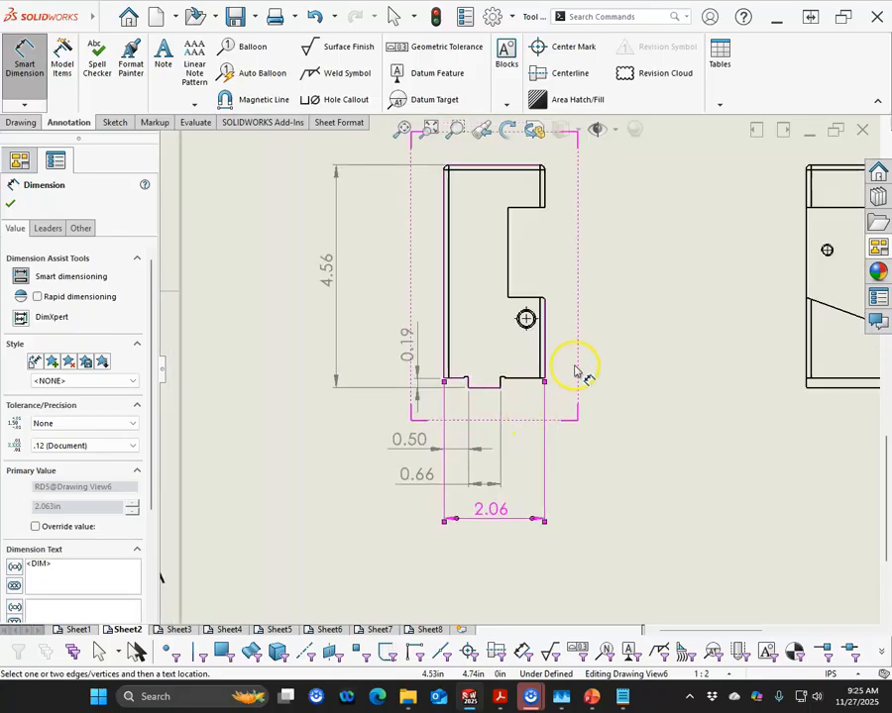
scroll(575, 372, "down", 3)
scroll(567, 355, "up", 4)
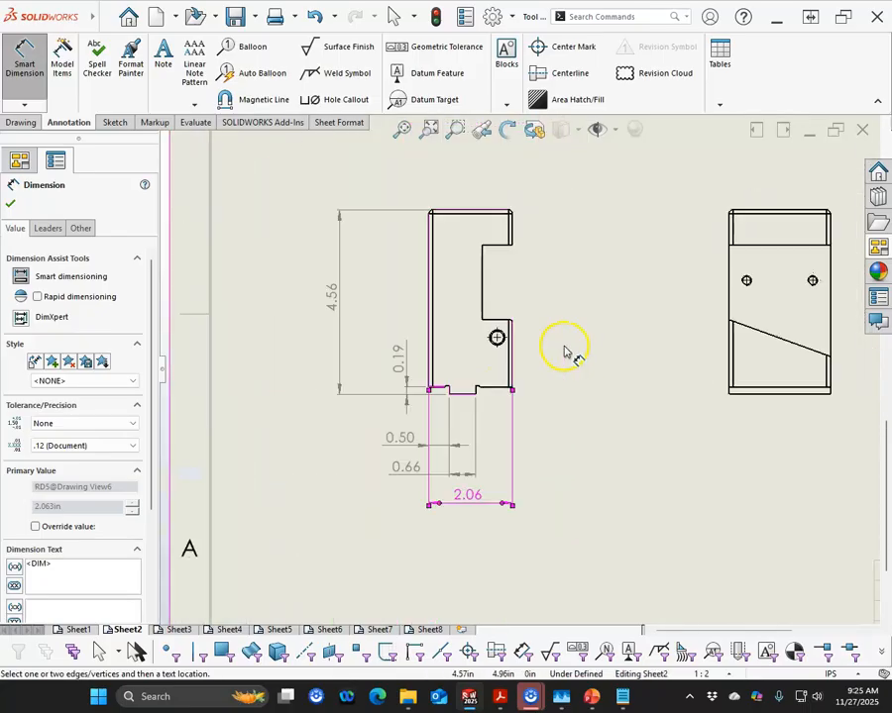
scroll(644, 401, "down", 1)
scroll(684, 399, "down", 2)
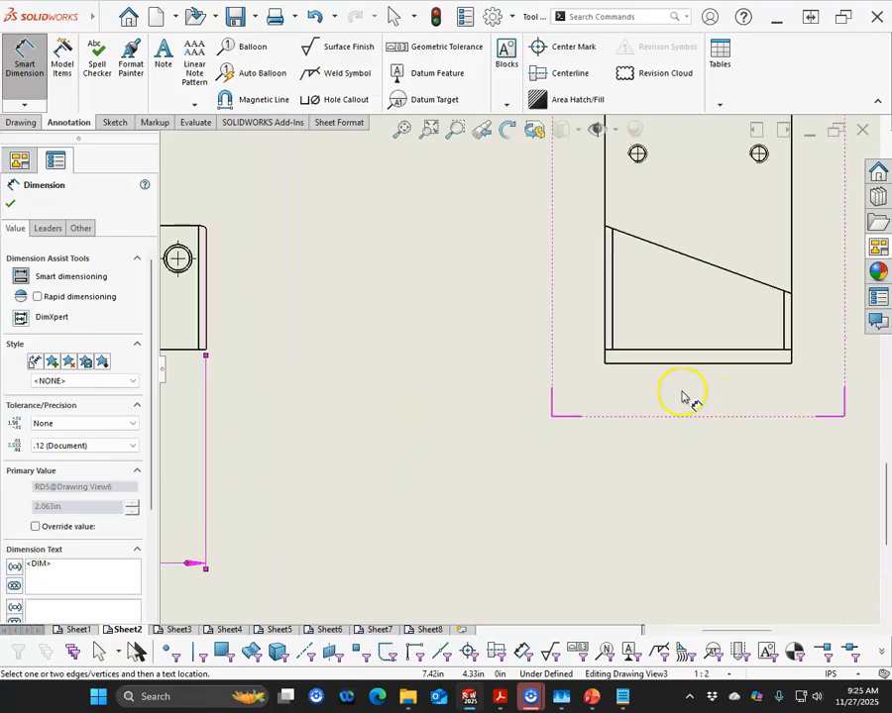
left_click(669, 365)
left_click(708, 533)
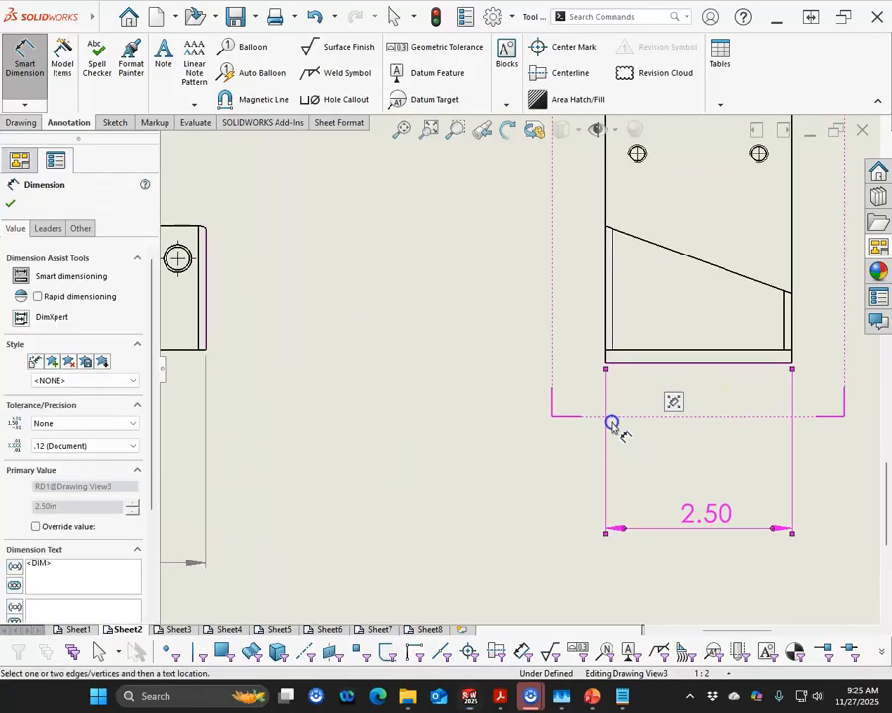
Dimension the angle between the front view's sloped edge and the horizontal base line, placed to the left of the view.
scroll(521, 386, "up", 3)
scroll(625, 349, "down", 2)
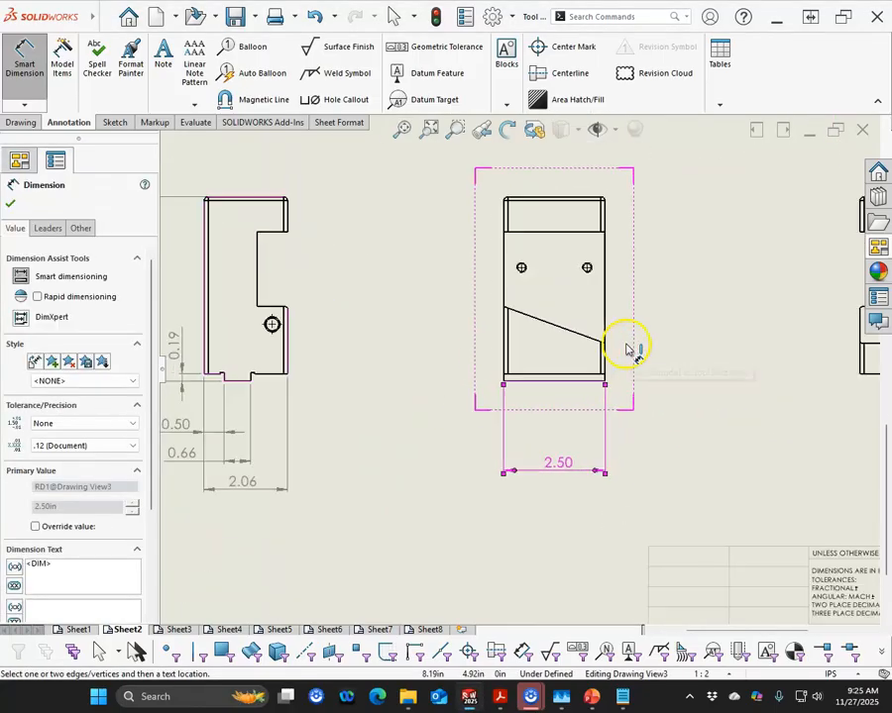
left_click(577, 380)
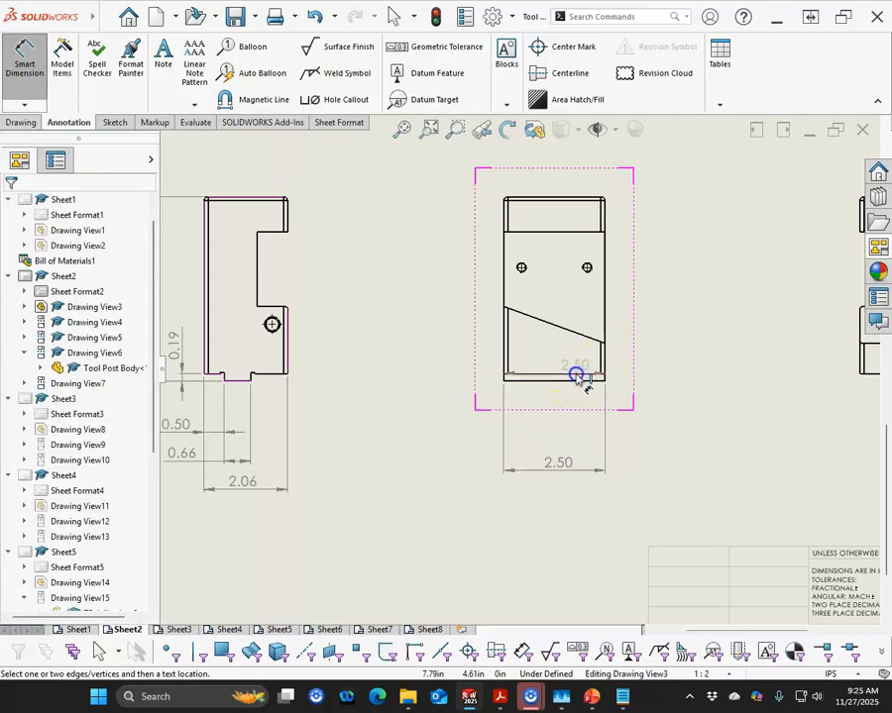
left_click(578, 340)
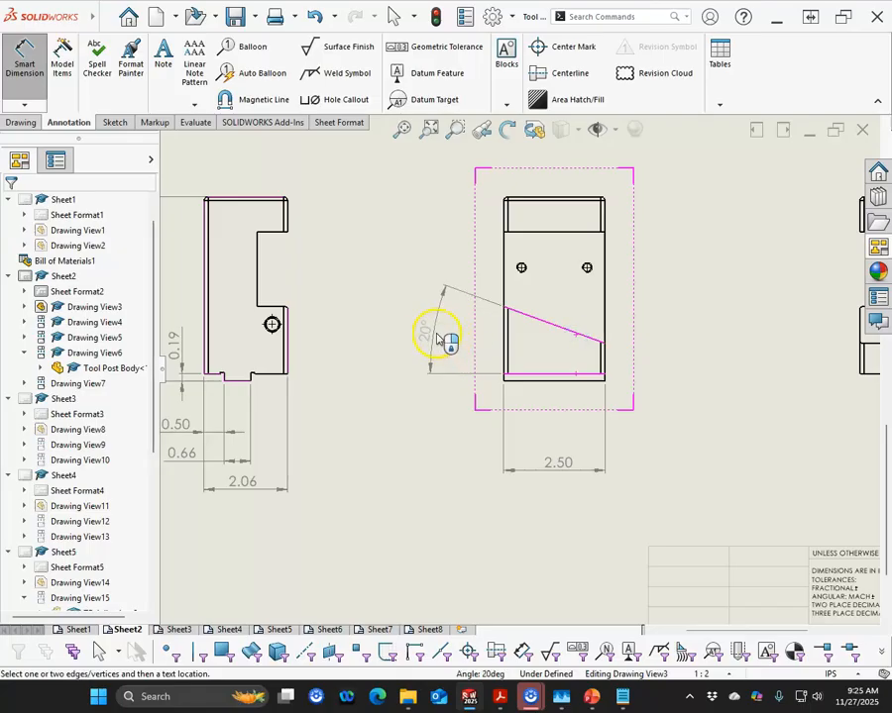
left_click(436, 337)
Dimension the vertical distance from the front view's base line to the lower end of the sloped edge, placed to the right.
scroll(664, 377, "down", 3)
scroll(562, 376, "down", 2)
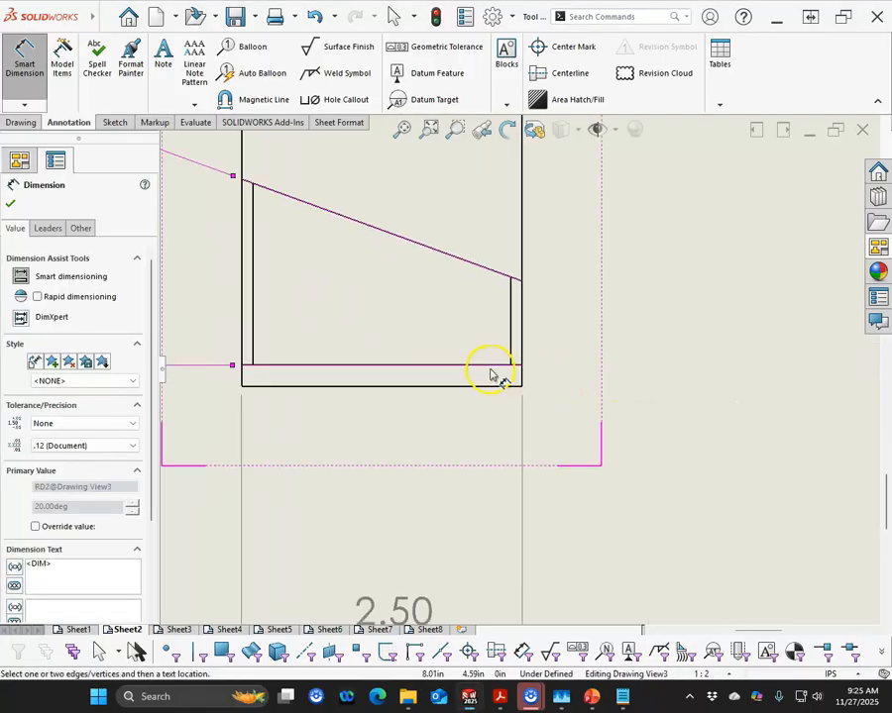
left_click(501, 366)
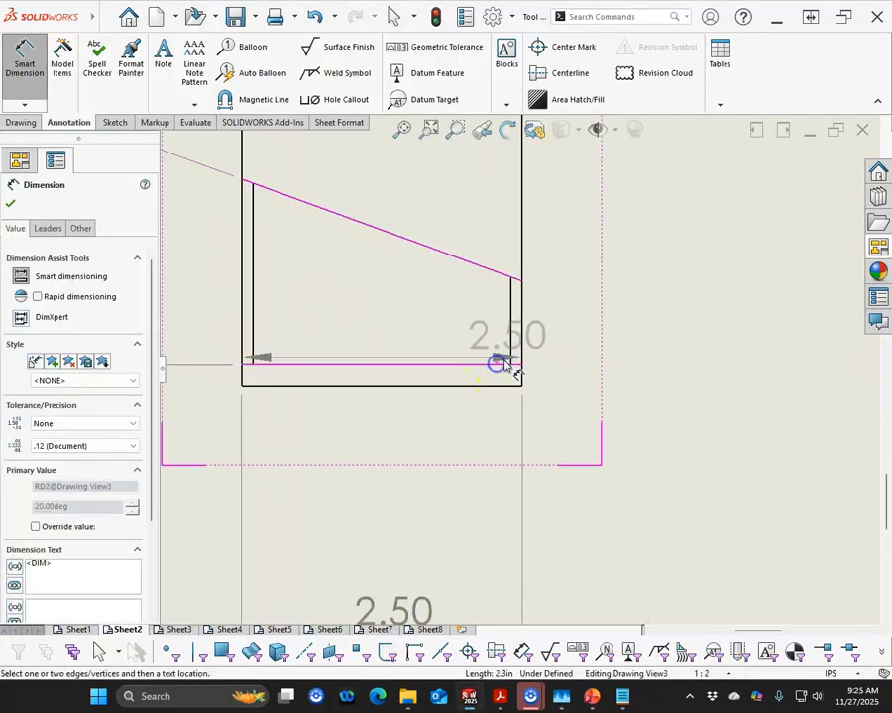
left_click(521, 282)
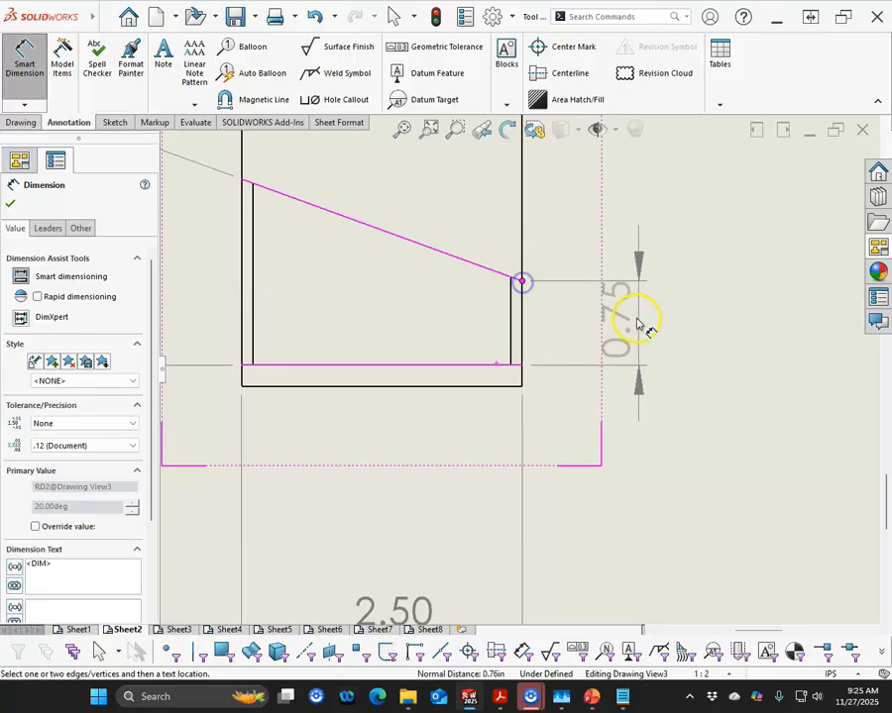
left_click(644, 327)
Review the dimensions placed on the left side and front views for features still lacking dimensions.
scroll(680, 458, "up", 2)
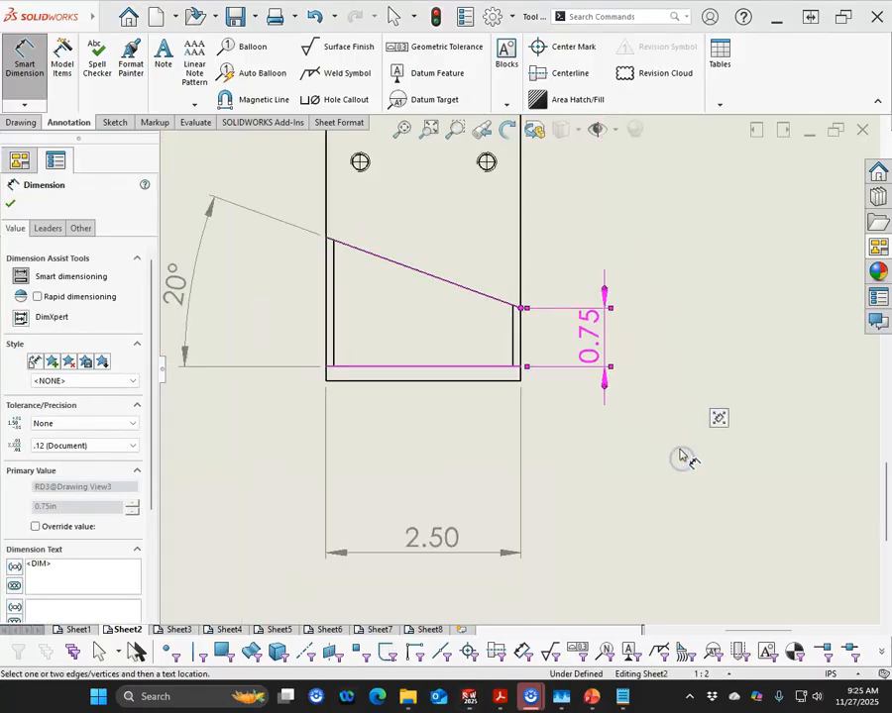
scroll(517, 357, "up", 2)
scroll(369, 311, "down", 1)
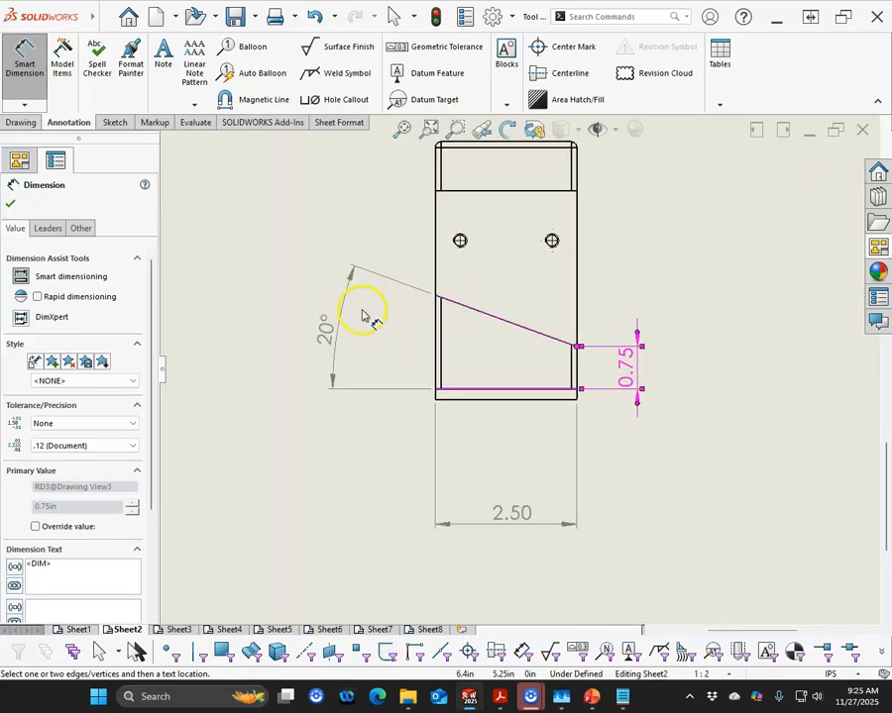
scroll(500, 441, "down", 1)
scroll(508, 445, "up", 2)
scroll(470, 420, "up", 1)
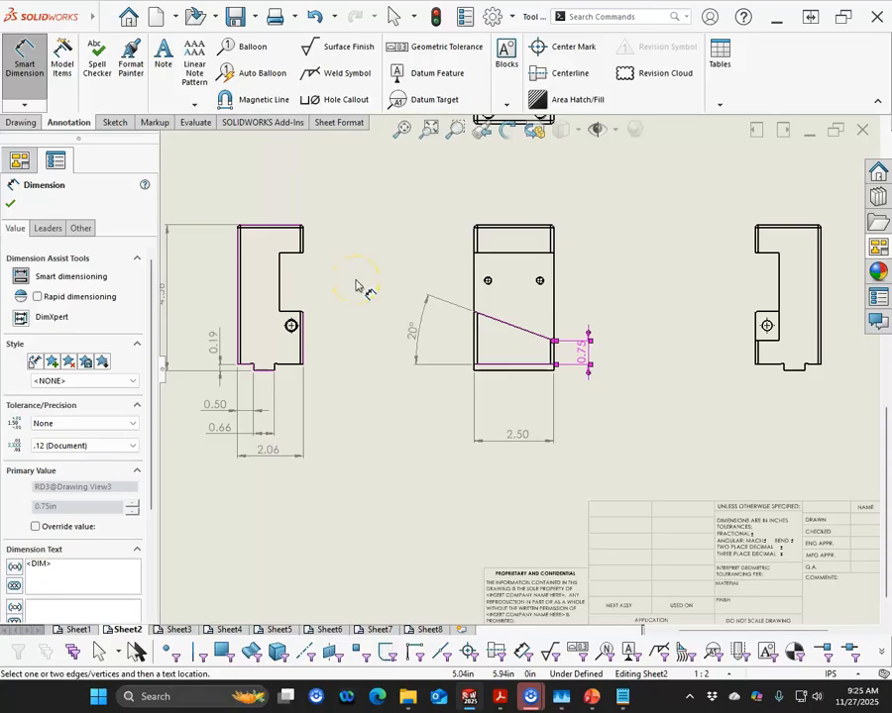
scroll(359, 286, "up", 2)
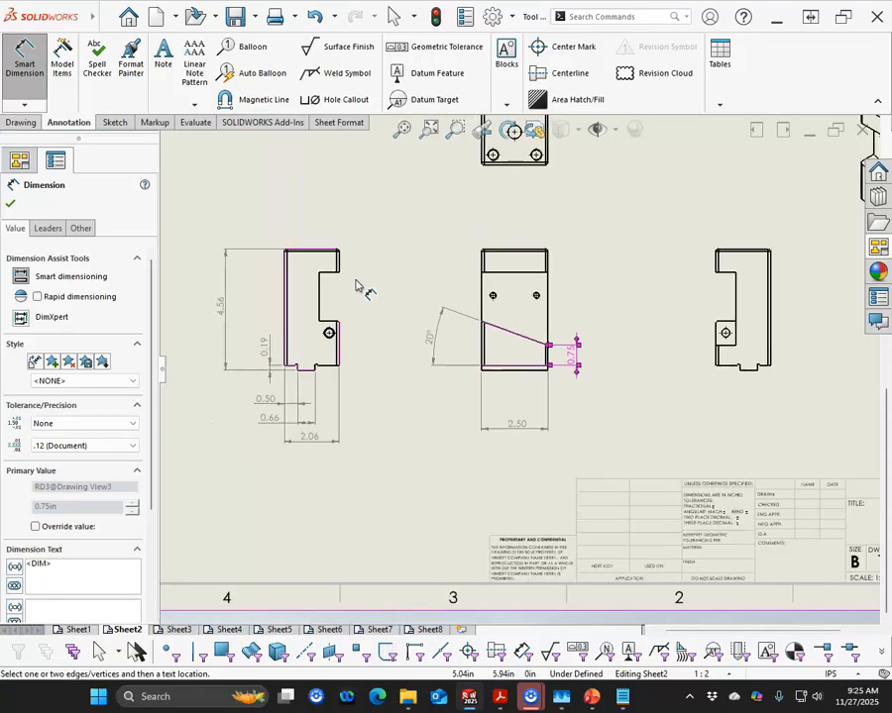
scroll(359, 286, "down", 1)
scroll(359, 286, "down", 1)
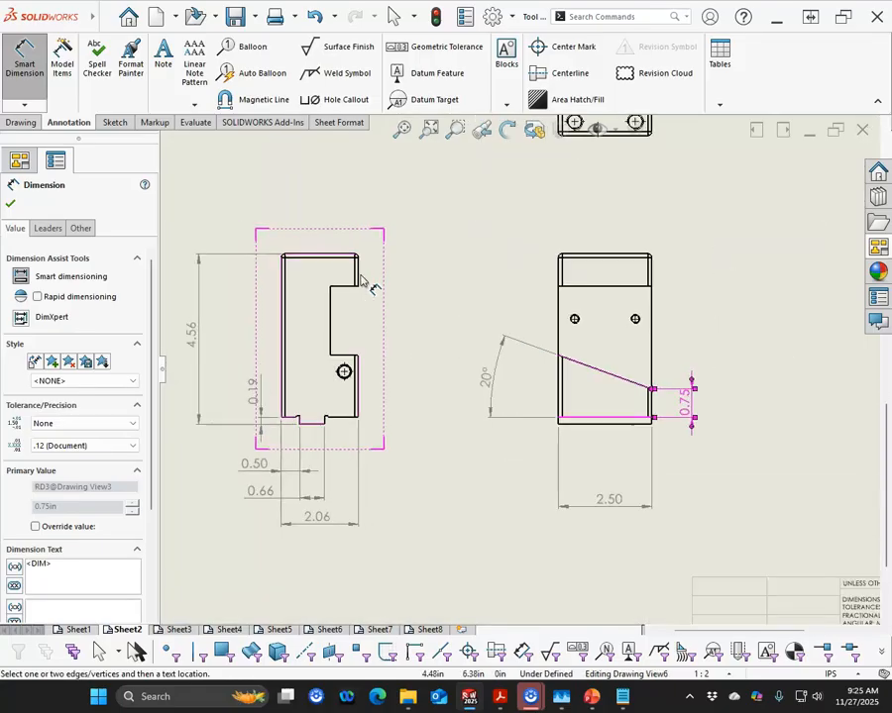
left_click(302, 196)
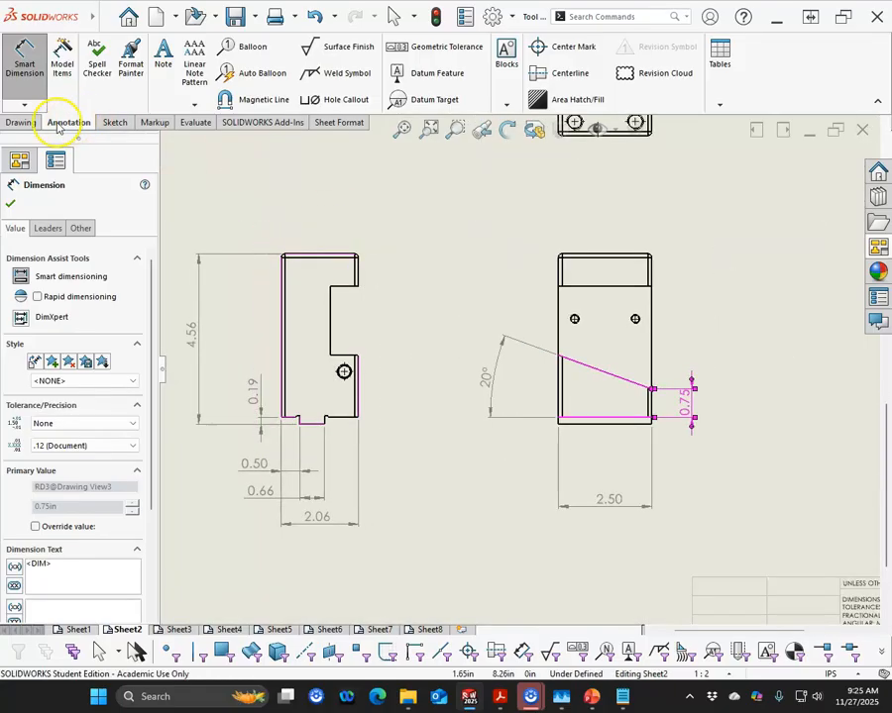
Create a circular detail view around the right-hand notch corner at the base of the left side view, placed below and between the views.
left_click(20, 123)
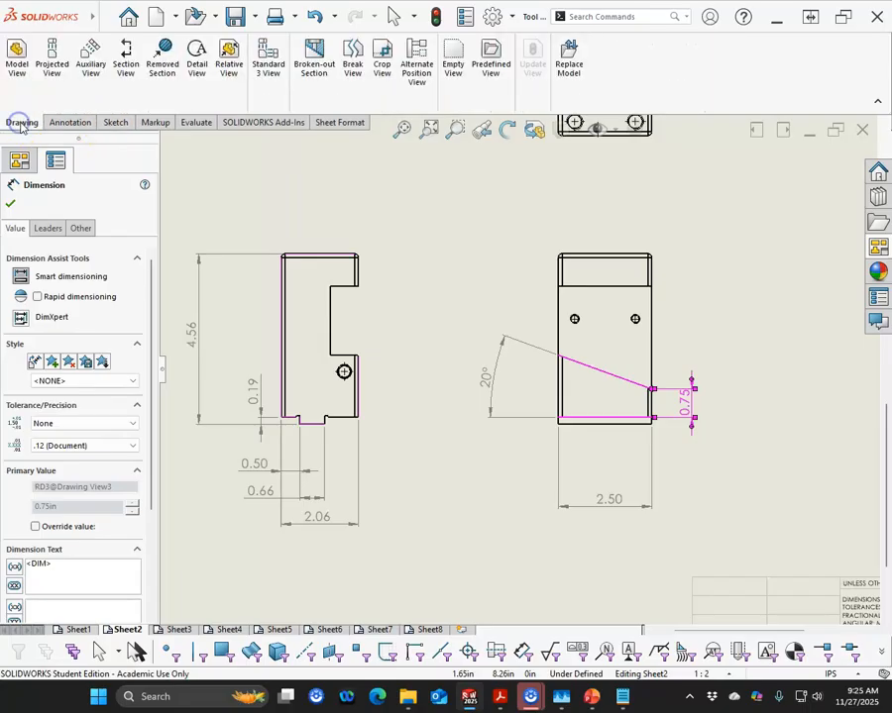
left_click(196, 59)
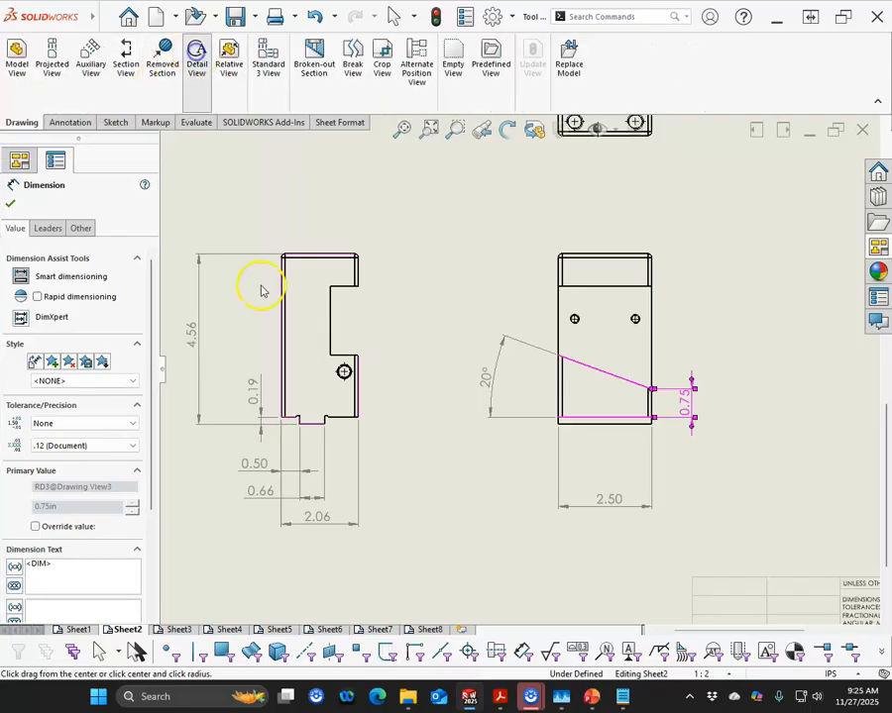
scroll(374, 406, "down", 3)
scroll(376, 407, "down", 2)
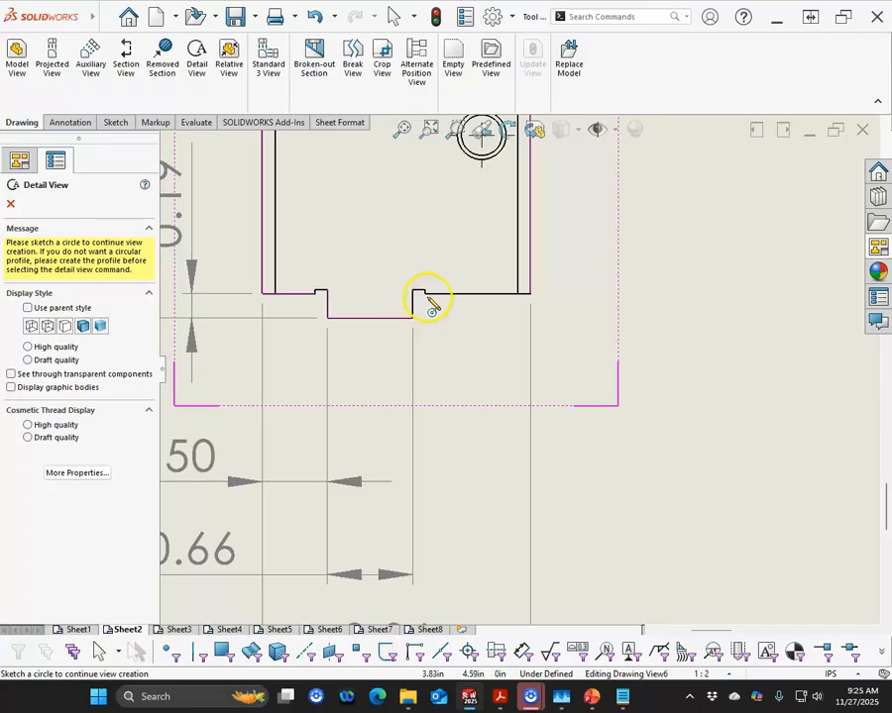
left_click(426, 294)
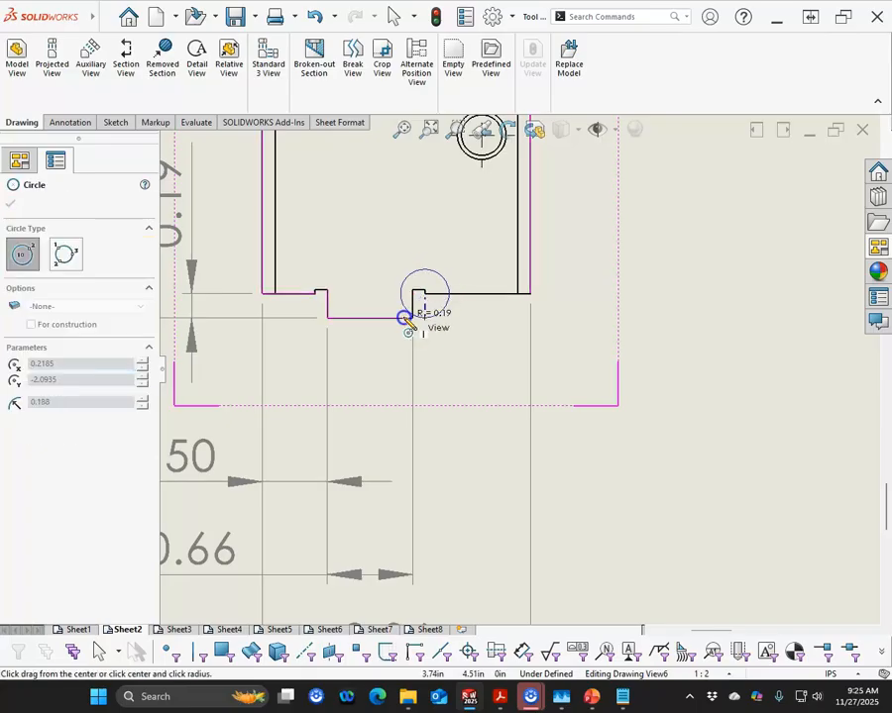
left_click(395, 325)
scroll(634, 406, "up", 4)
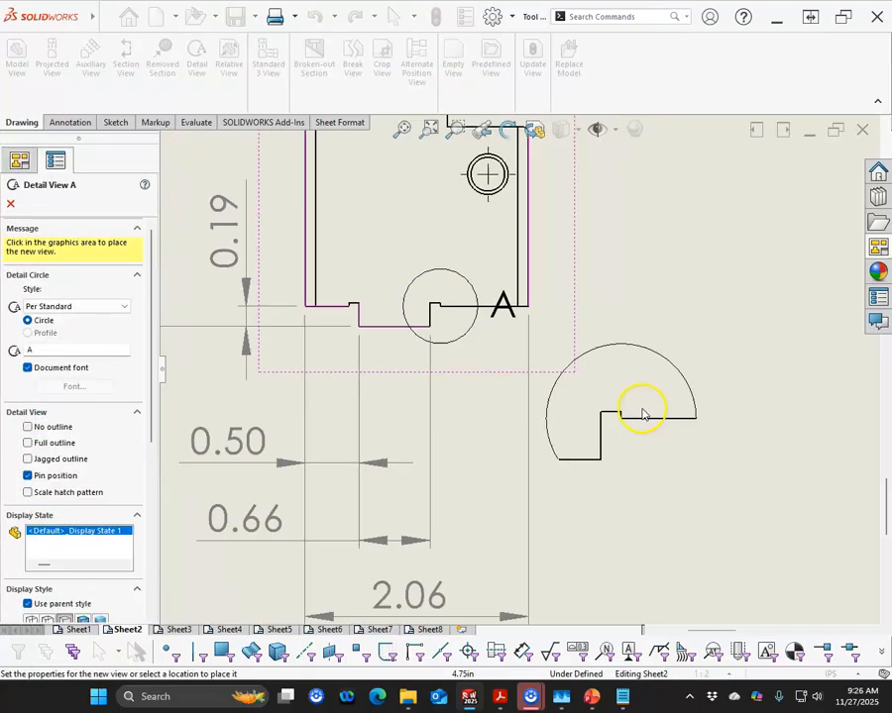
left_click(640, 529)
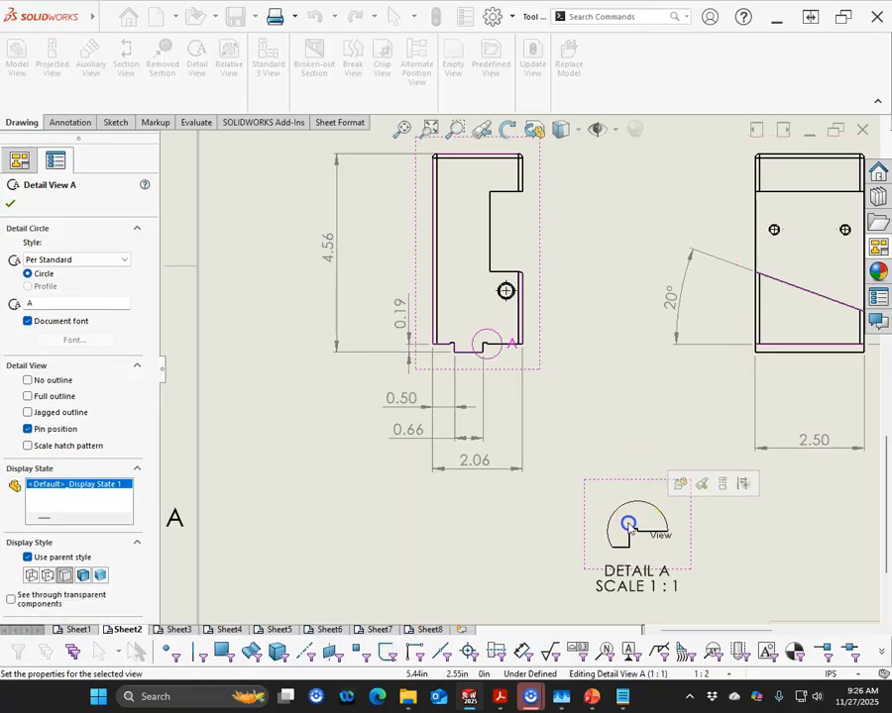
Set the detail view's custom scale to 2:1.
left_click_drag(154, 422, 151, 538)
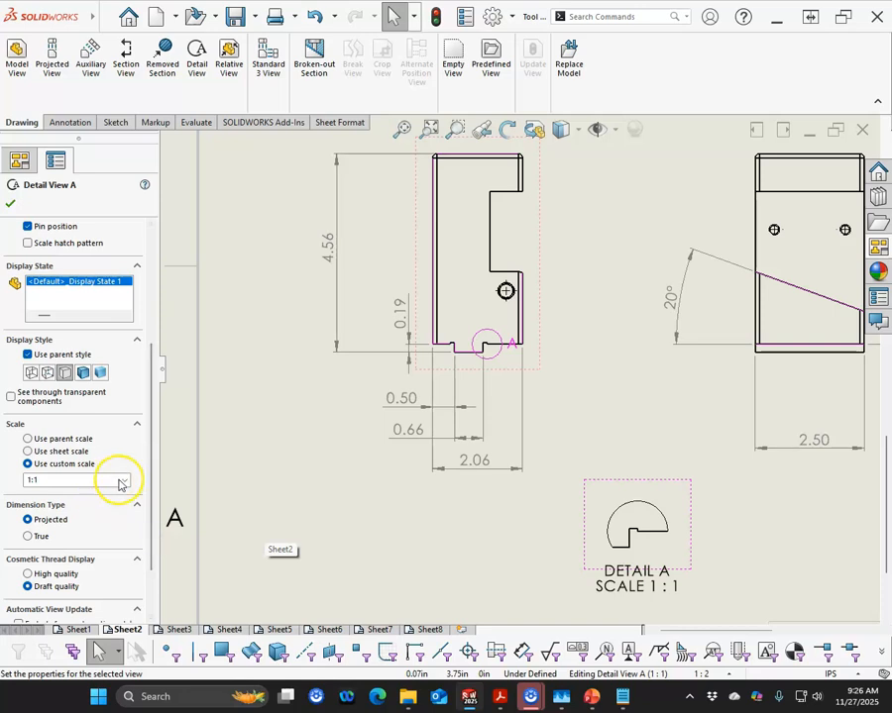
left_click(123, 479)
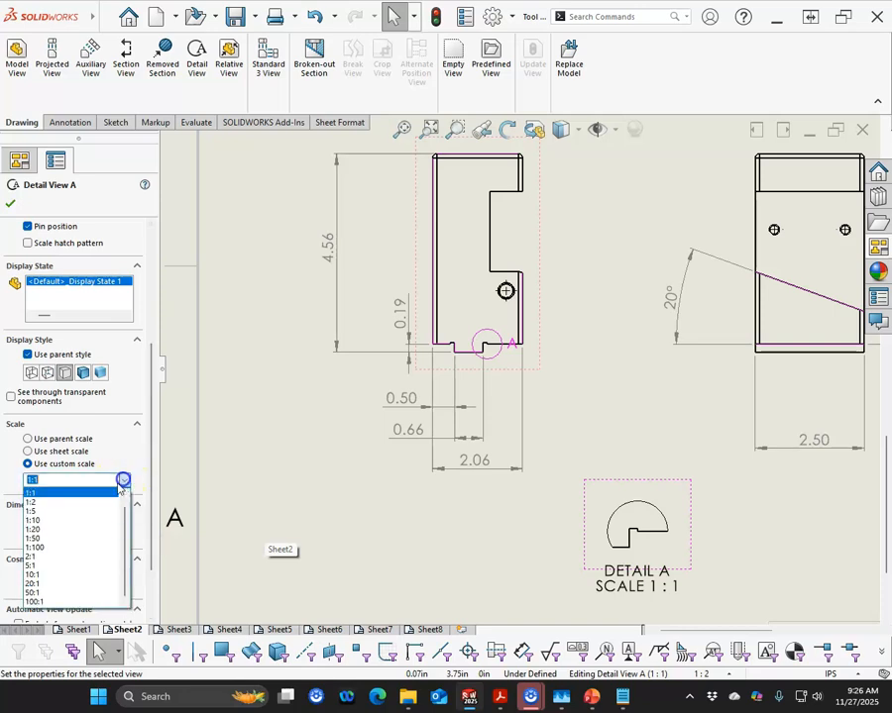
left_click(43, 557)
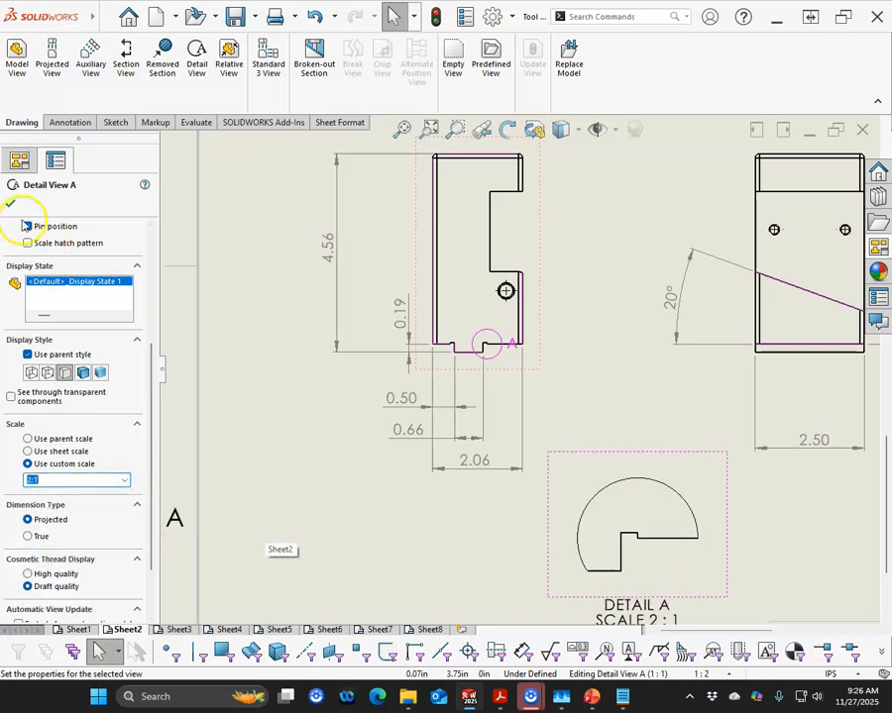
left_click(11, 206)
Reposition the detail view between the side and front views, and move the detail circle's letter A just below and right of the circle.
scroll(602, 547, "up", 2)
scroll(606, 550, "down", 1)
left_click_drag(649, 516, 653, 538)
left_click(437, 489)
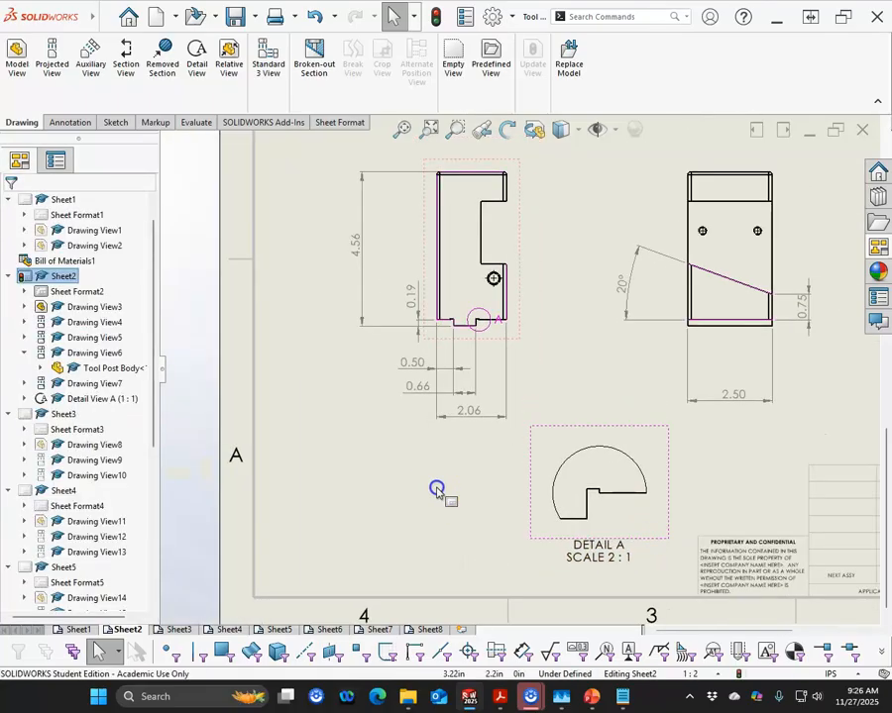
scroll(567, 378, "down", 2)
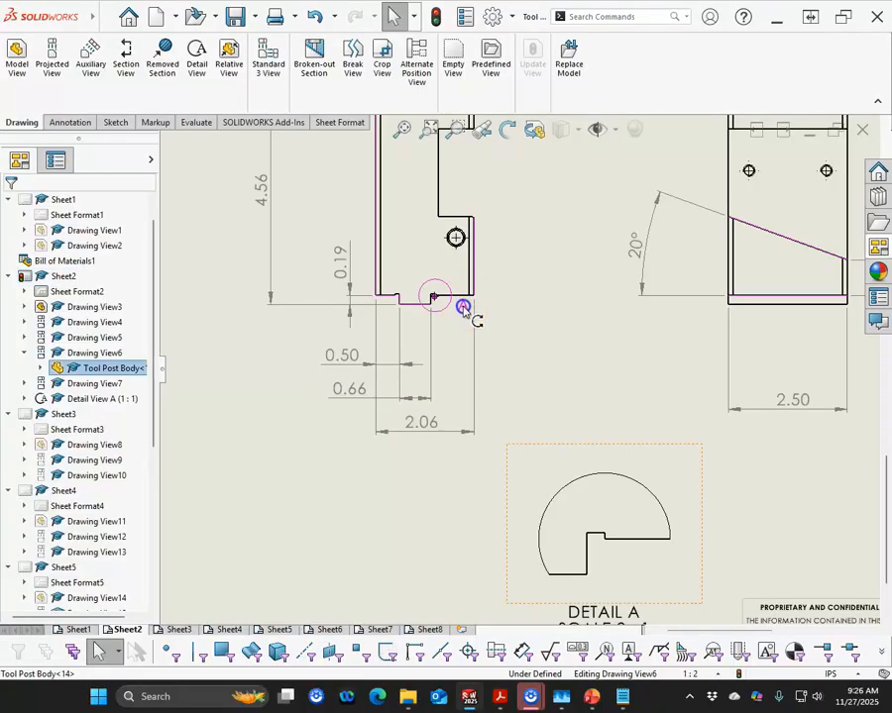
left_click(452, 316)
left_click(550, 370)
scroll(572, 448, "up", 3)
scroll(580, 453, "down", 2)
scroll(585, 456, "down", 1)
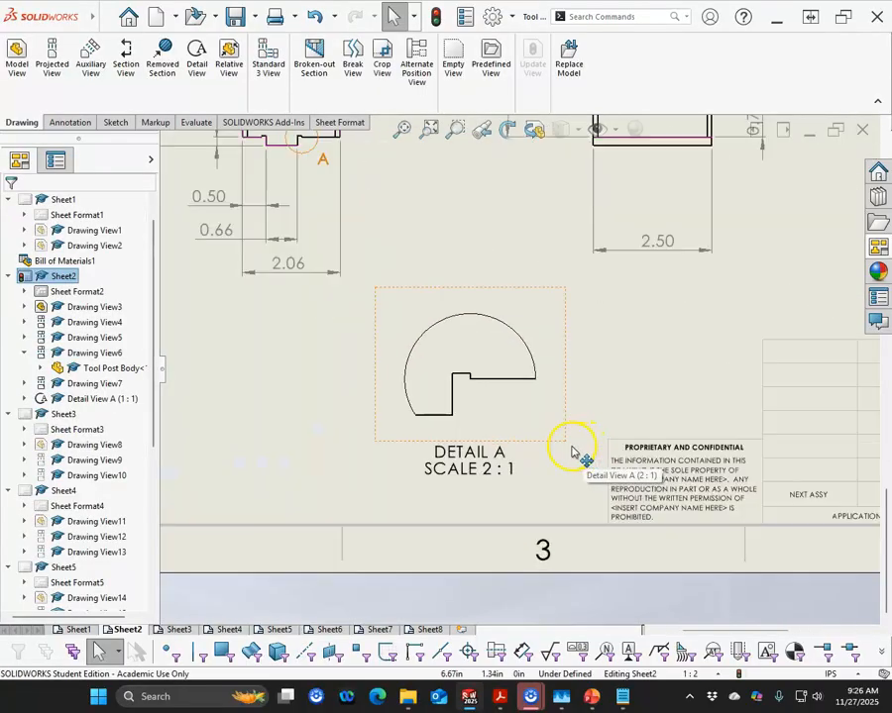
Dimension the width of the small relief notch in Detail A, placing the dimension below and to the right of it.
left_click(57, 119)
left_click(23, 58)
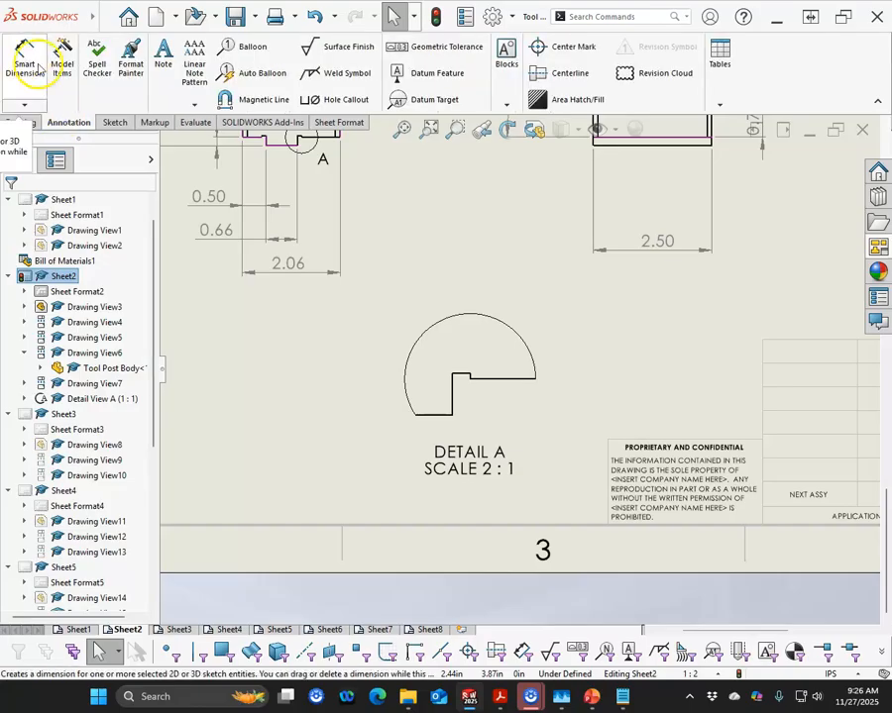
scroll(486, 436, "down", 3)
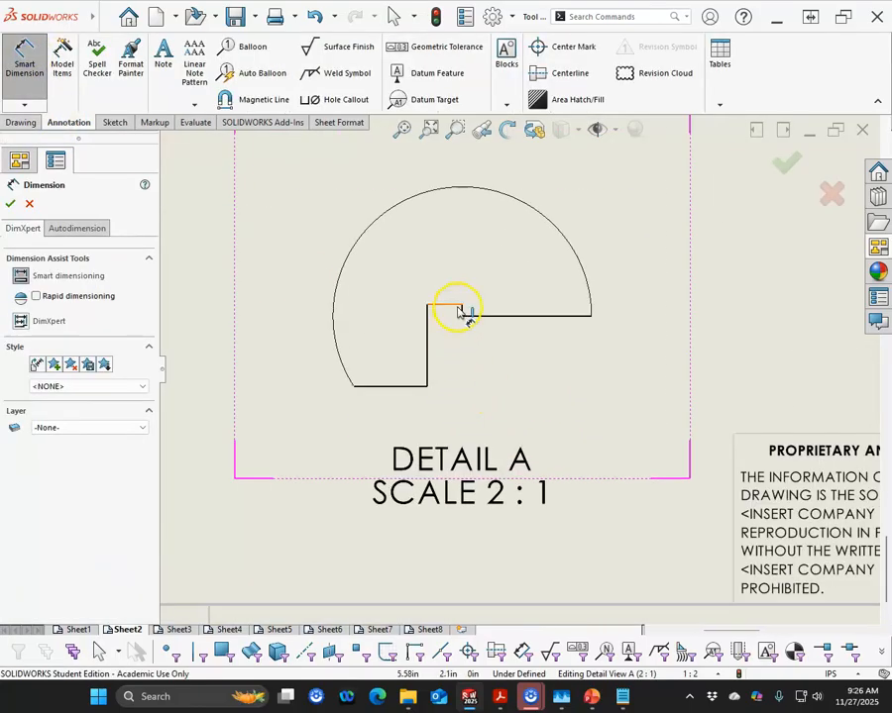
left_click(460, 313)
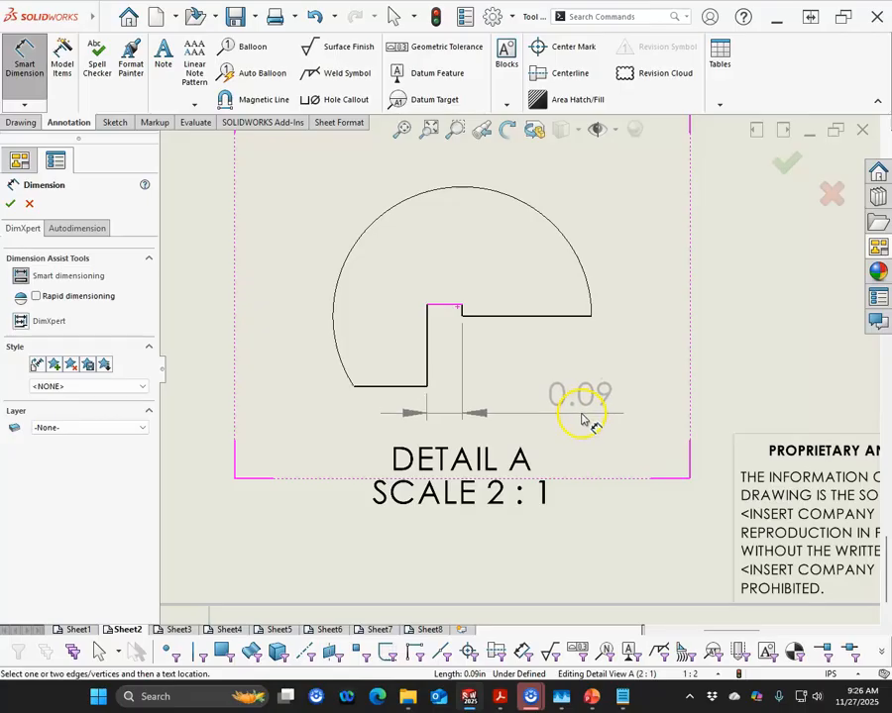
left_click(583, 419)
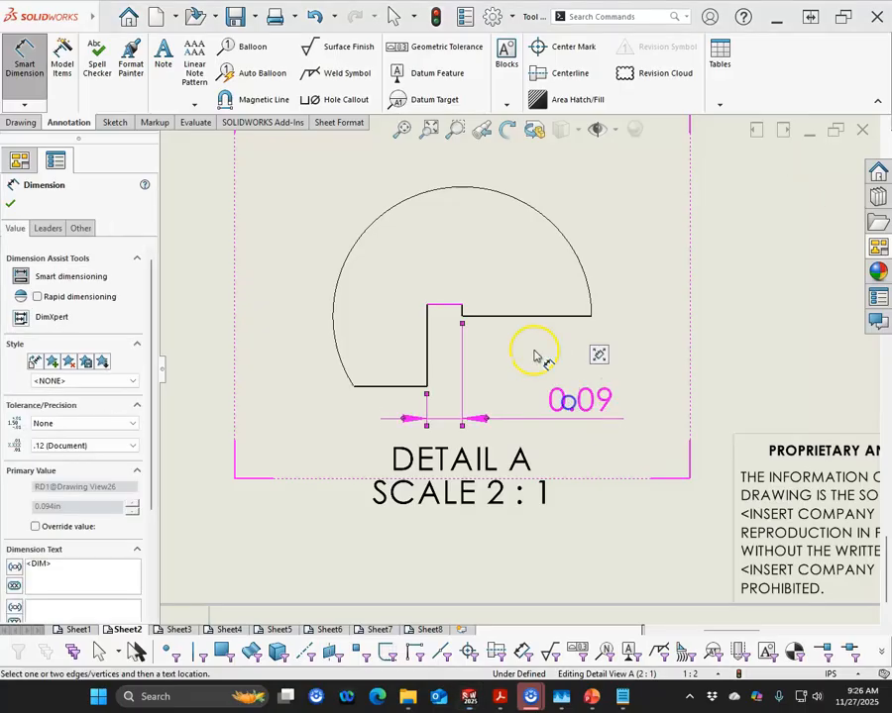
Dimension the depth of the relief notch in Detail A from the adjacent horizontal edge, placed to the right of the detail.
left_click(482, 317)
left_click(455, 306)
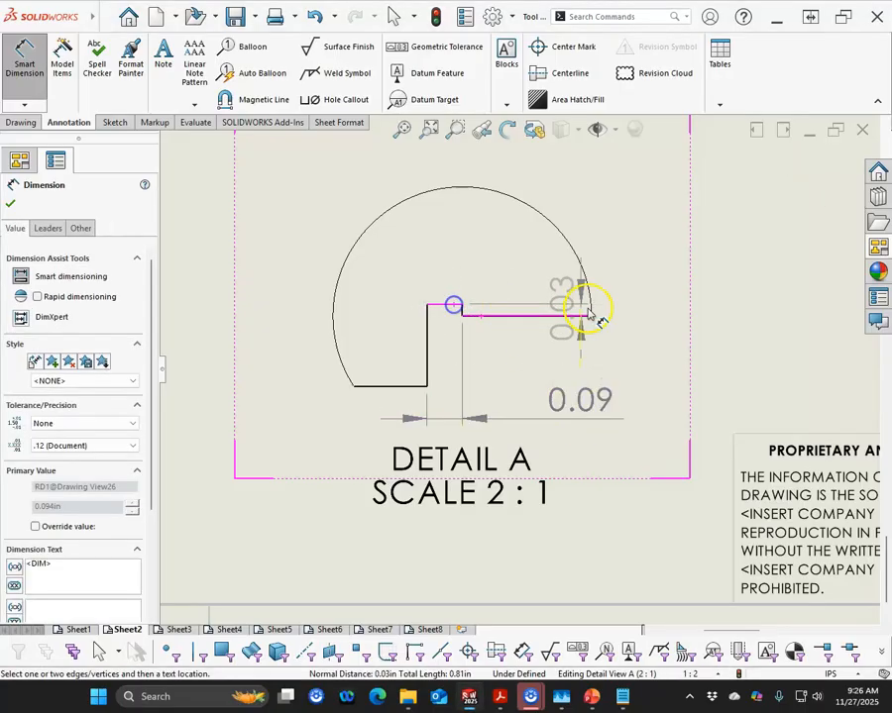
left_click(634, 248)
scroll(633, 256, "up", 4)
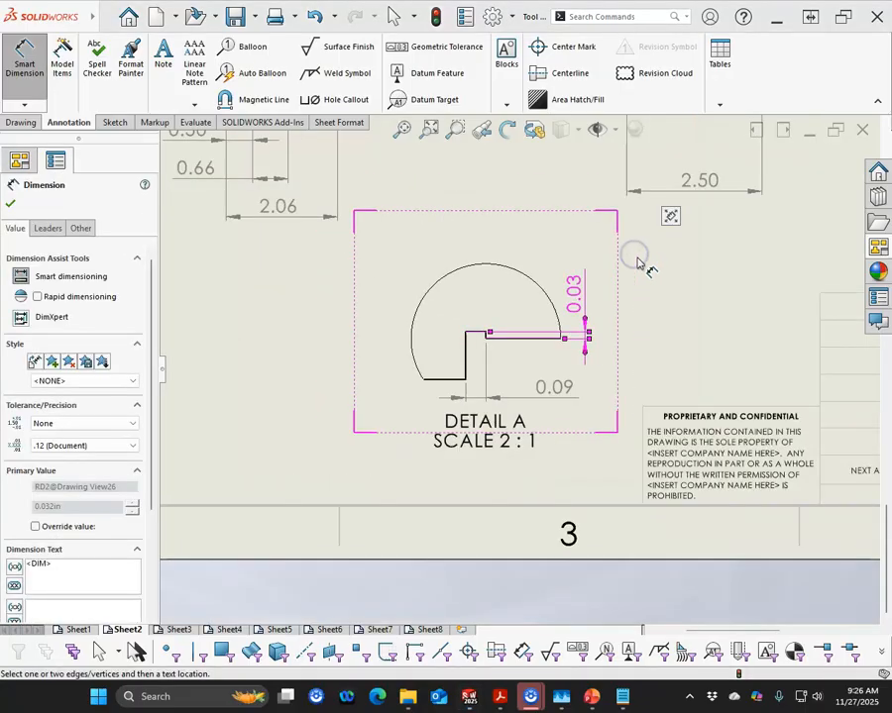
scroll(446, 252, "down", 3)
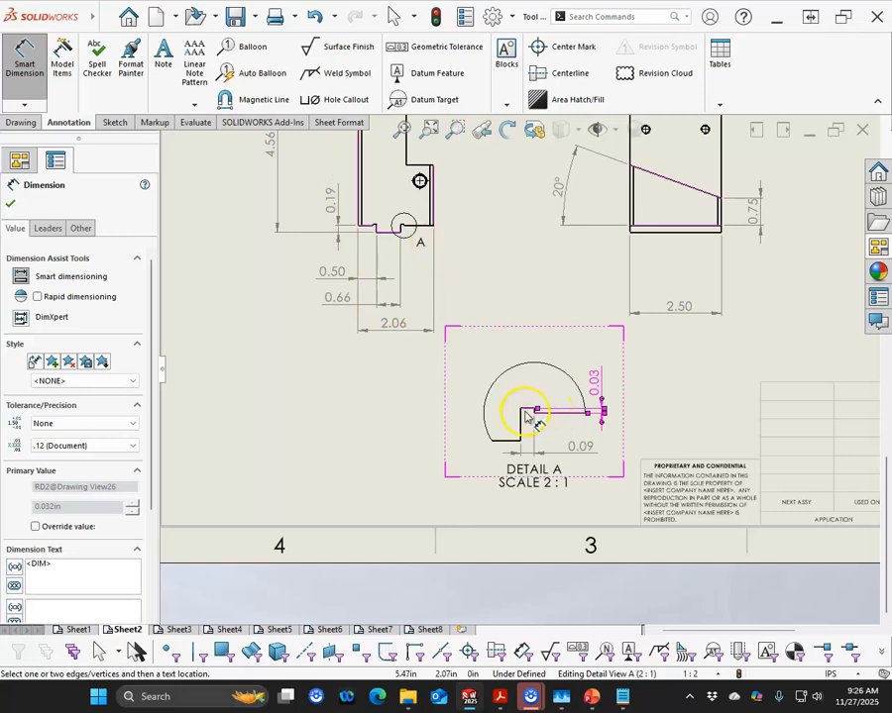
Examine the views across the sheet for features that still lack dimensions.
left_click(511, 271)
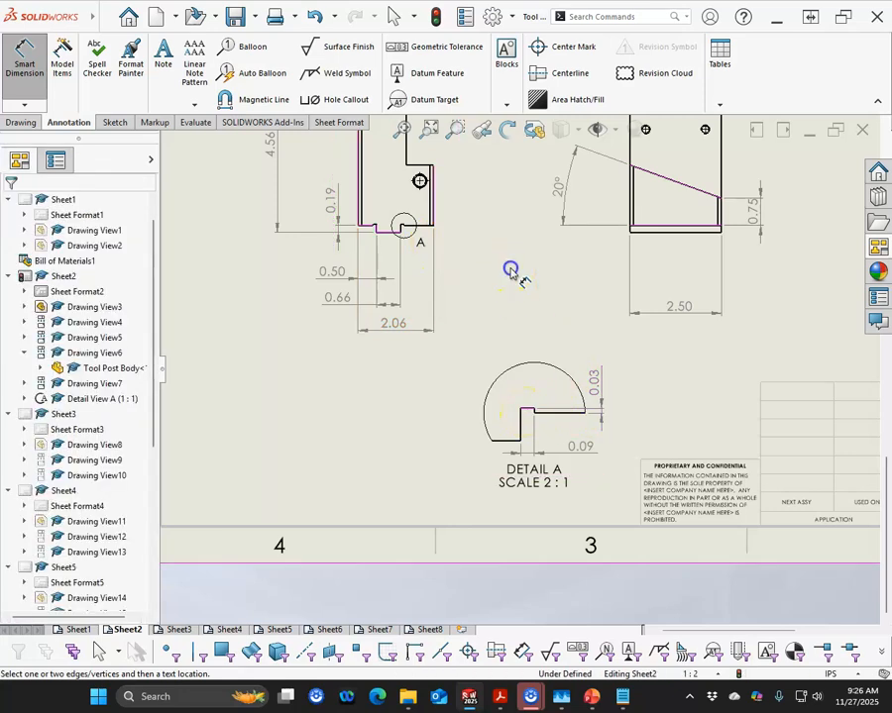
scroll(645, 332, "up", 4)
scroll(625, 328, "down", 3)
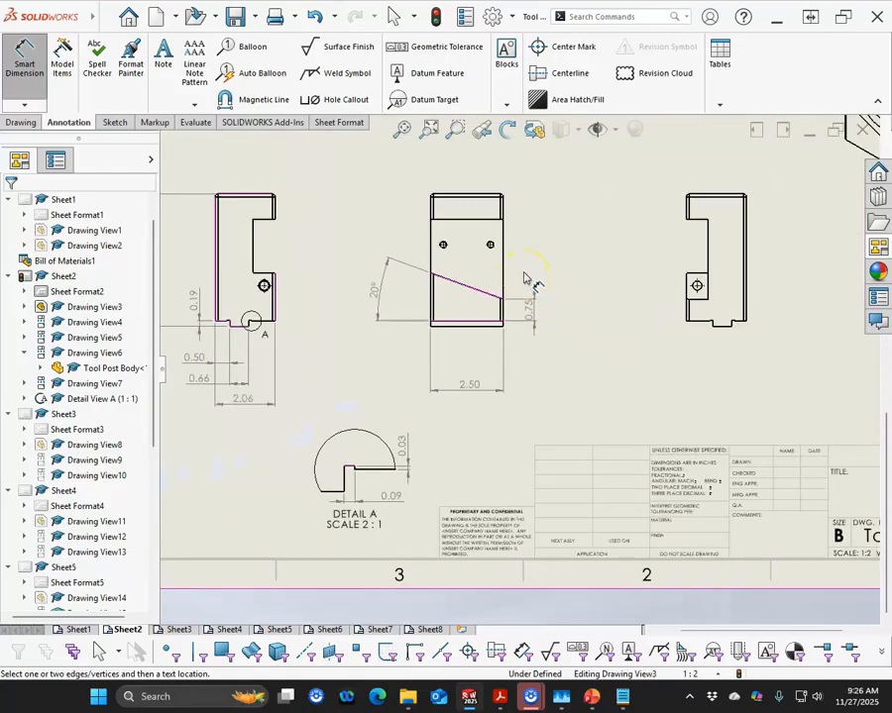
scroll(541, 278, "up", 3)
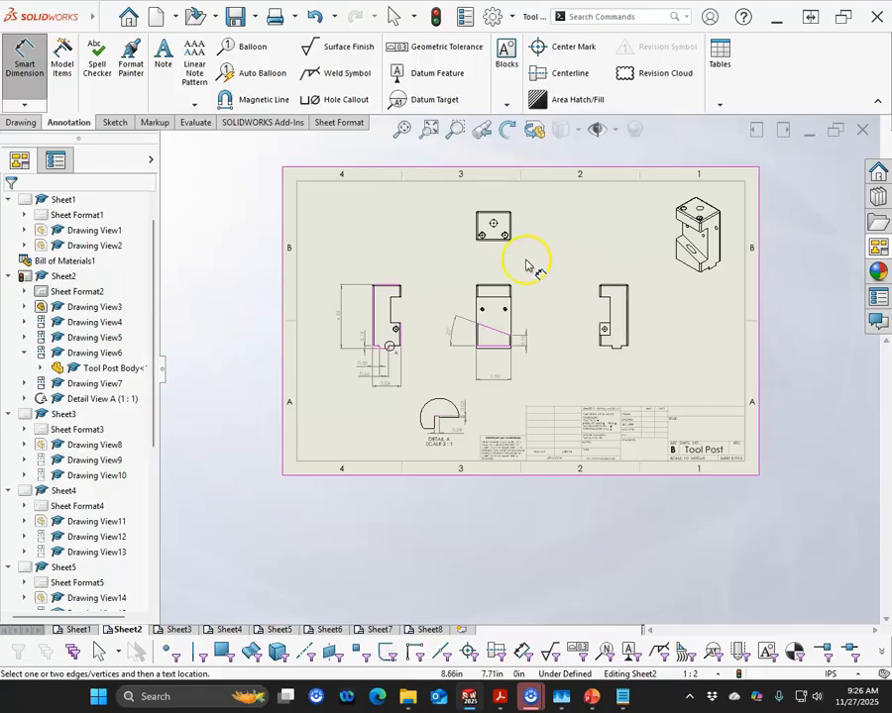
scroll(528, 266, "down", 1)
scroll(529, 330, "down", 1)
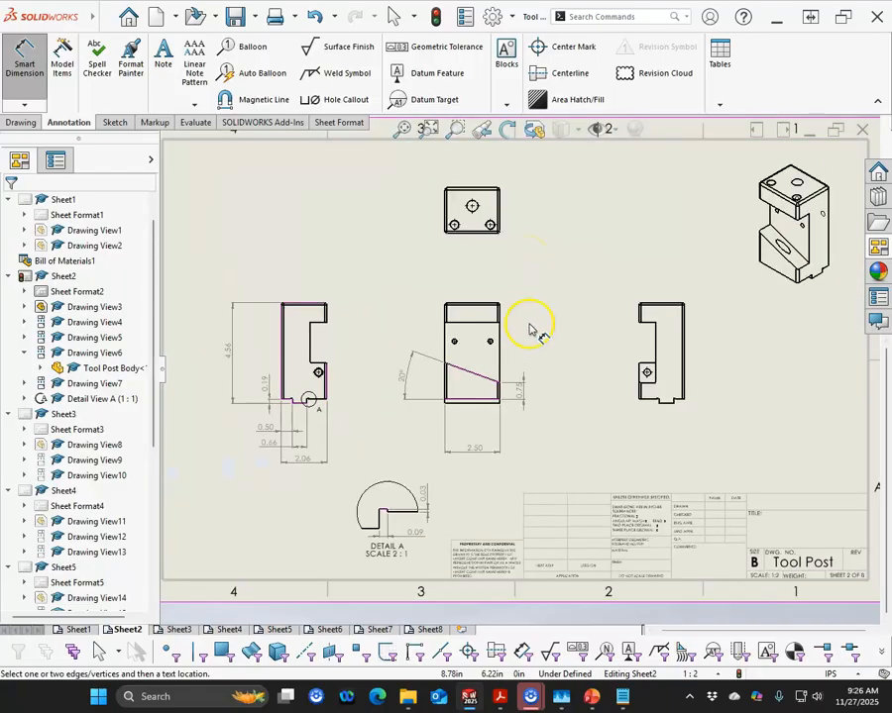
scroll(525, 350, "down", 1)
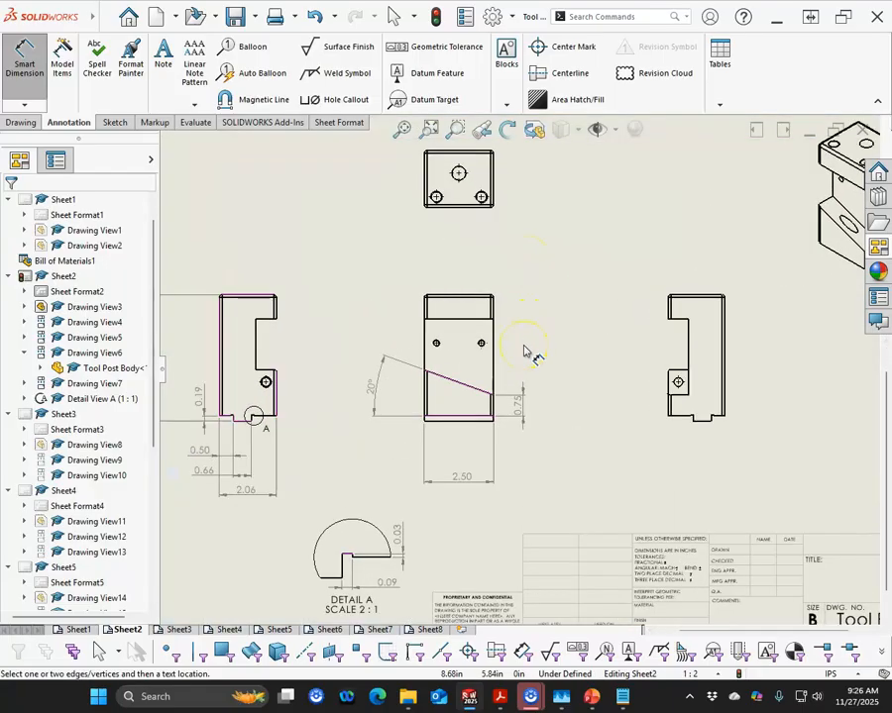
scroll(526, 350, "down", 2)
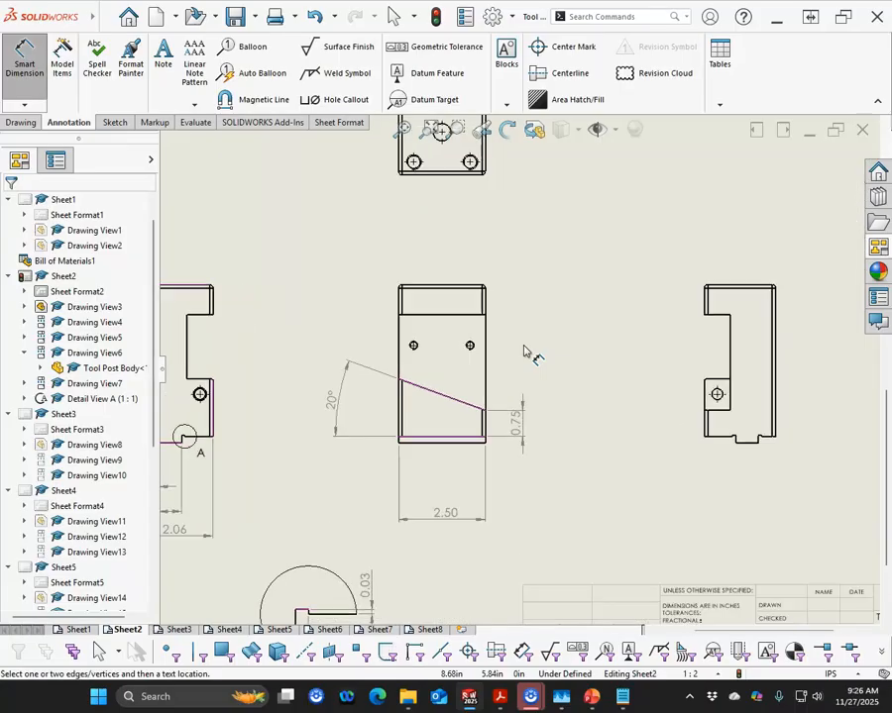
Dimension the vertical distance from the front view's bottom edge to the right hole's center, placed to the right of the view.
left_click(504, 362)
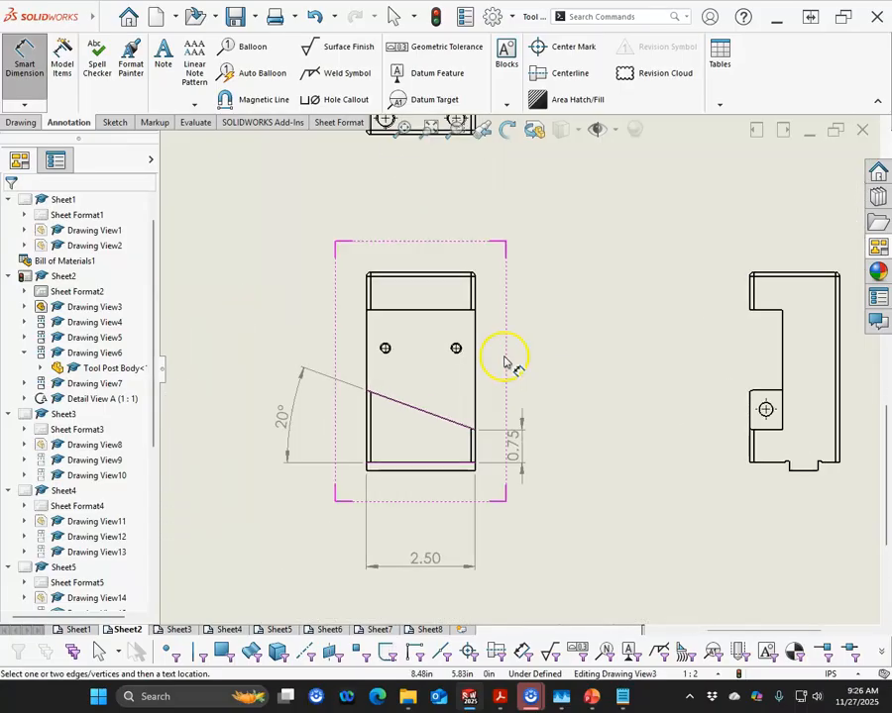
left_click(448, 474)
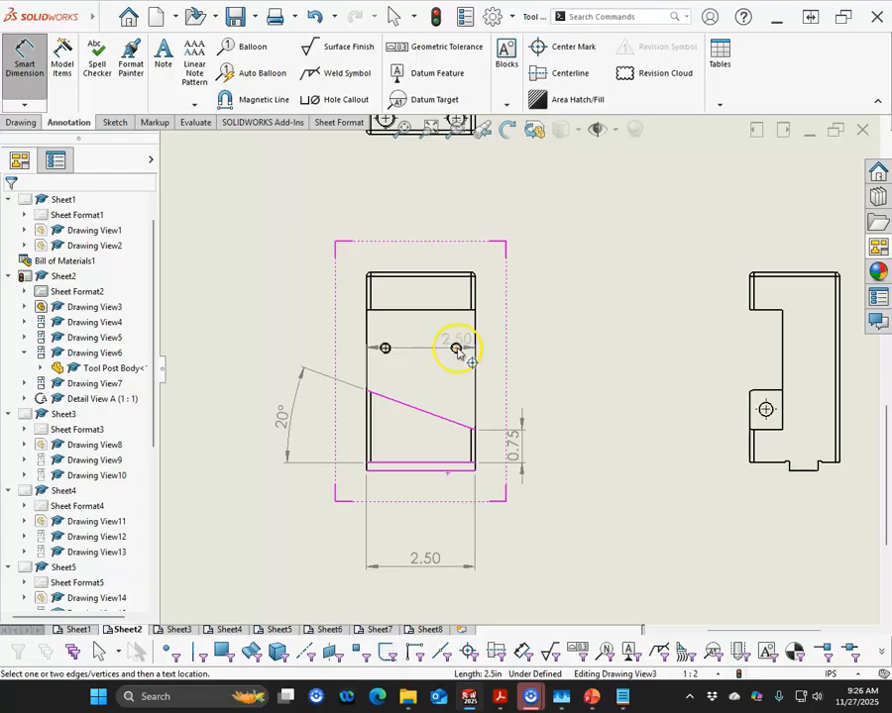
left_click(456, 348)
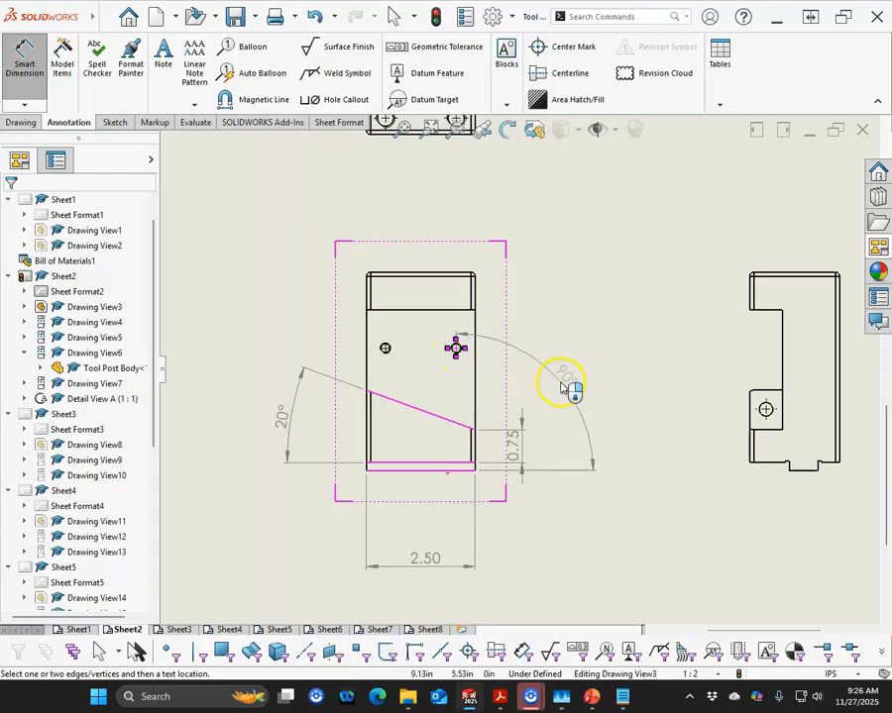
scroll(551, 389, "down", 5)
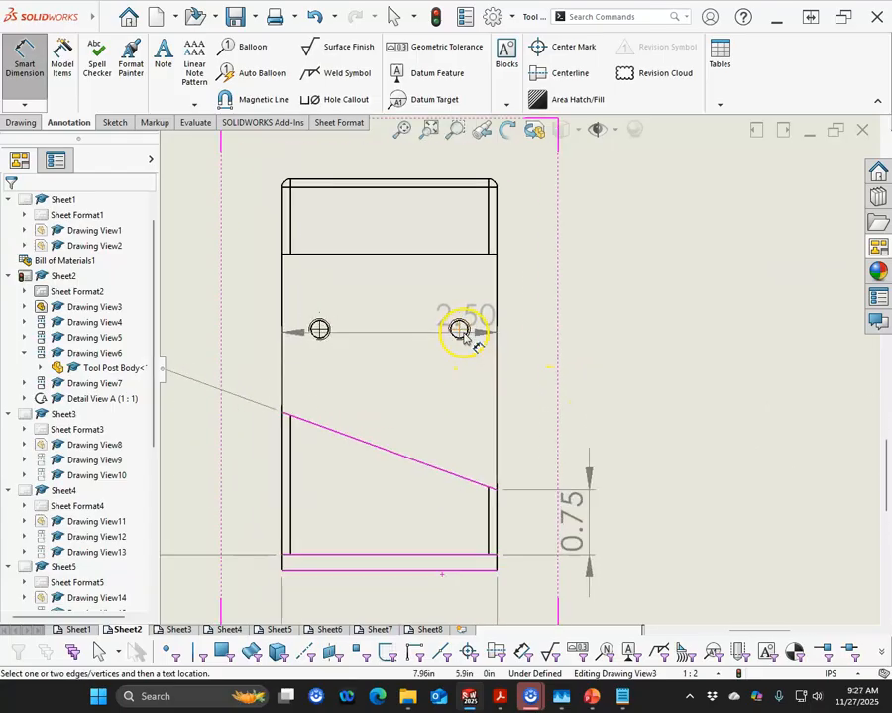
left_click(459, 330)
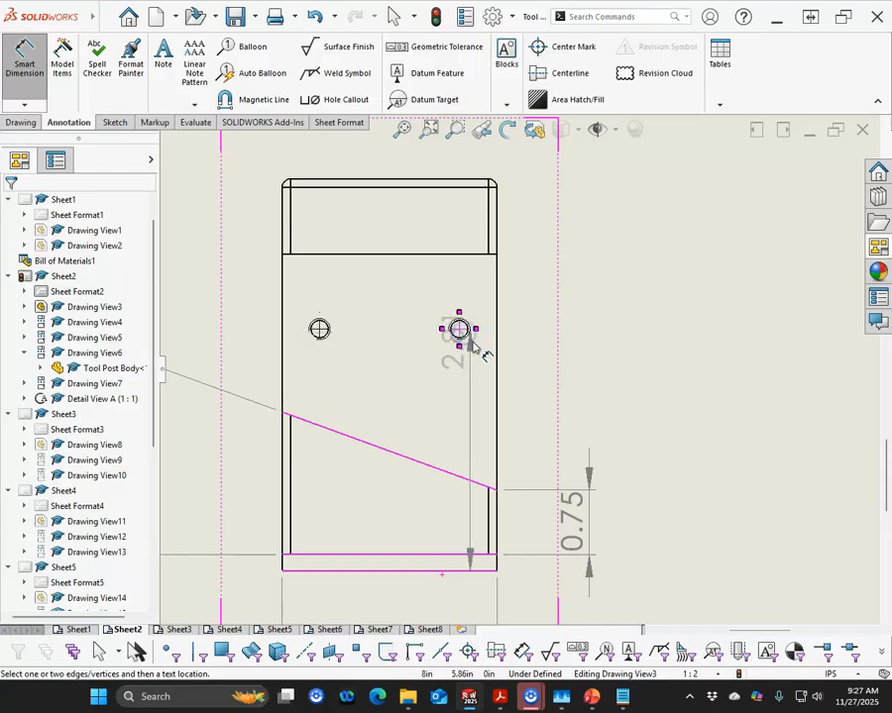
left_click(687, 460)
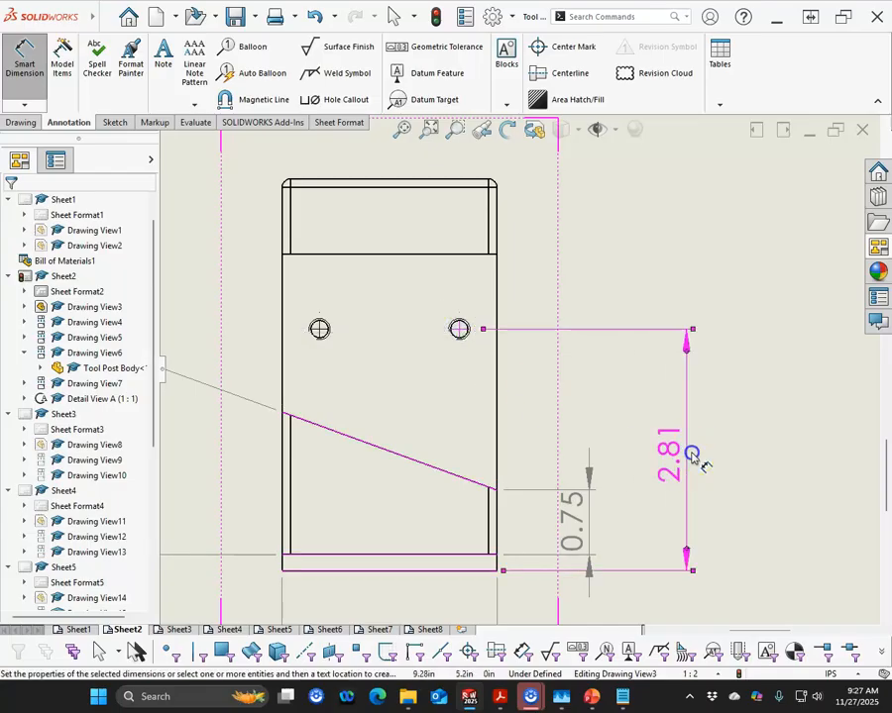
Dimension the horizontal distance from the front view's right edge to the right hole's center, placed above the view.
scroll(609, 439, "up", 1)
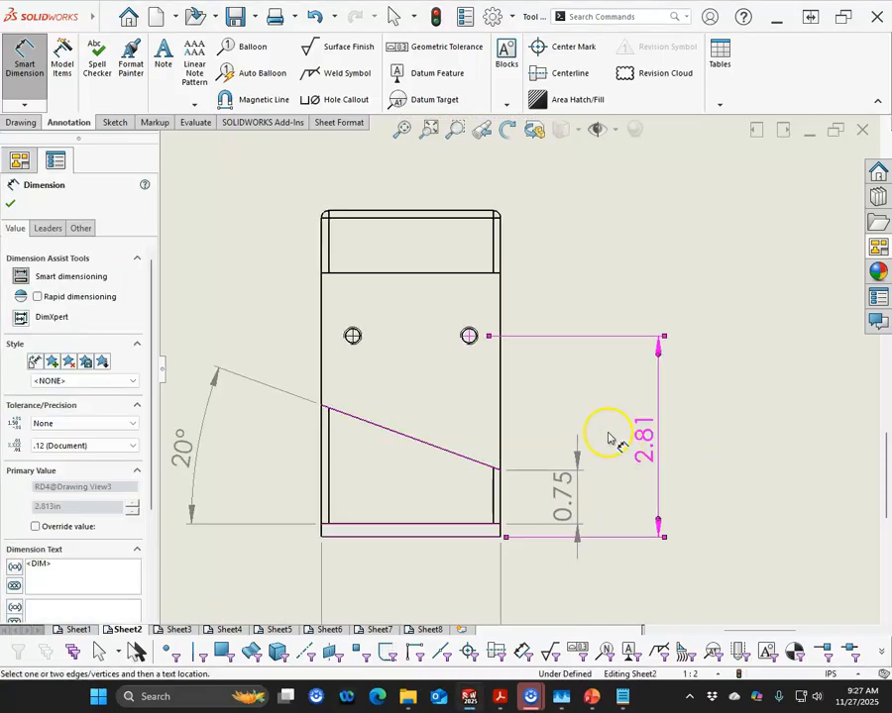
left_click(502, 367)
left_click(471, 336)
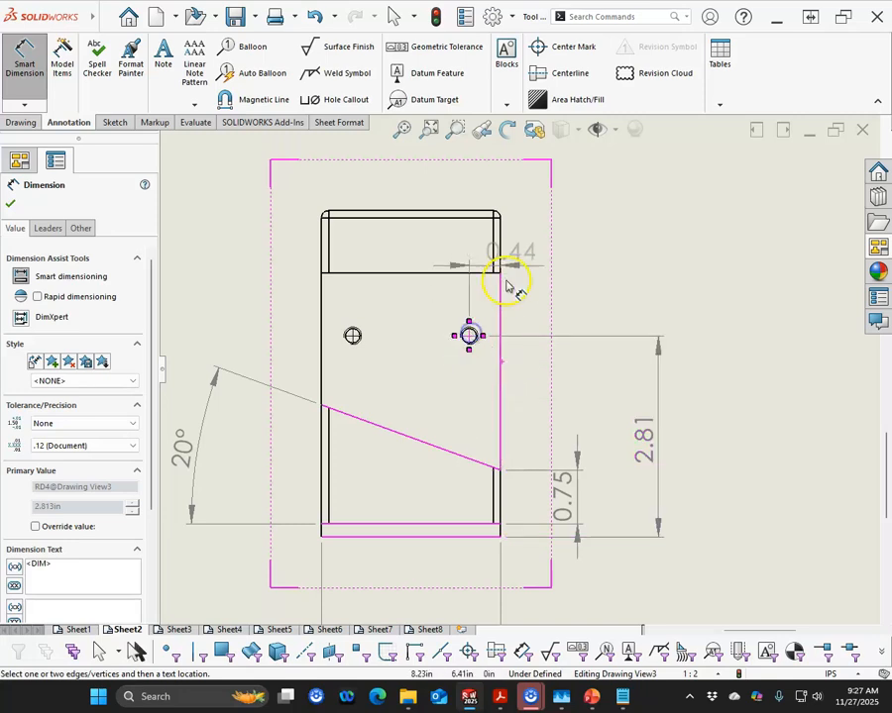
left_click(553, 186)
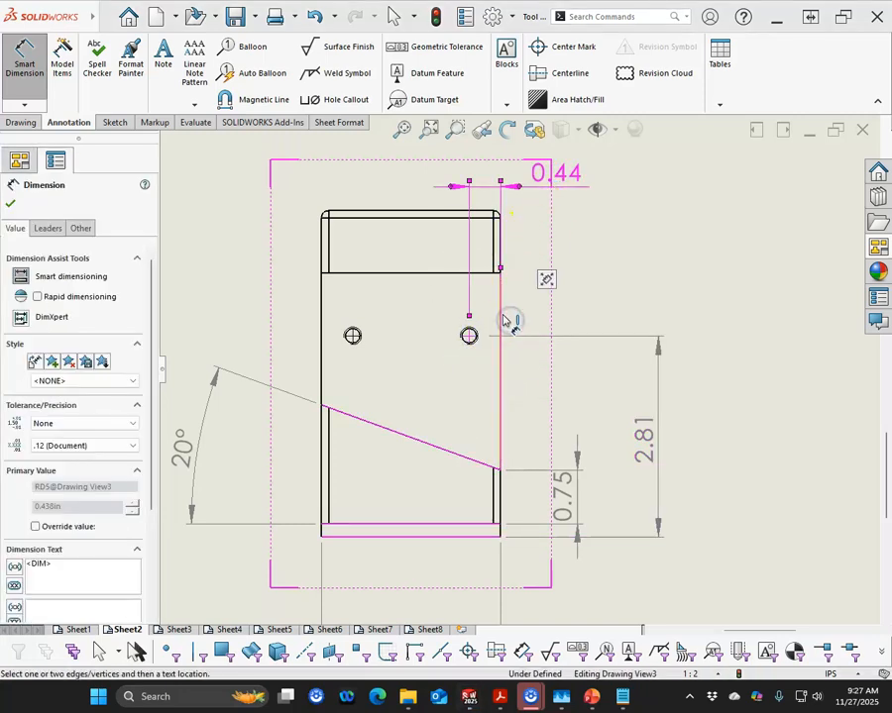
Dimension the horizontal distance from the front view's right edge to the left hole's center, placed above the existing hole dimension.
left_click(354, 335)
scroll(482, 317, "up", 2)
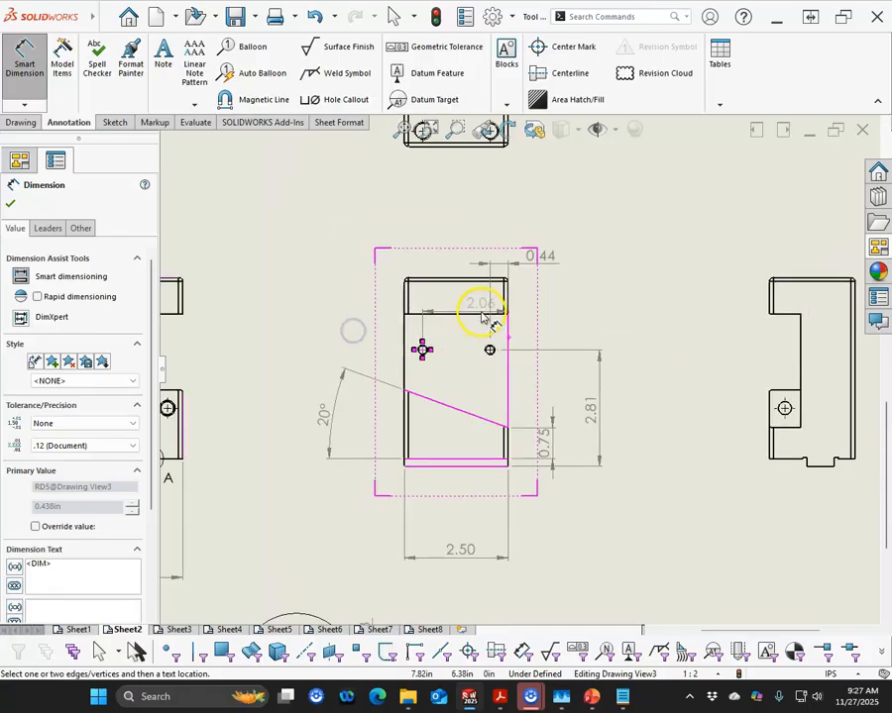
scroll(526, 259, "up", 2)
left_click(535, 259)
left_click(573, 327)
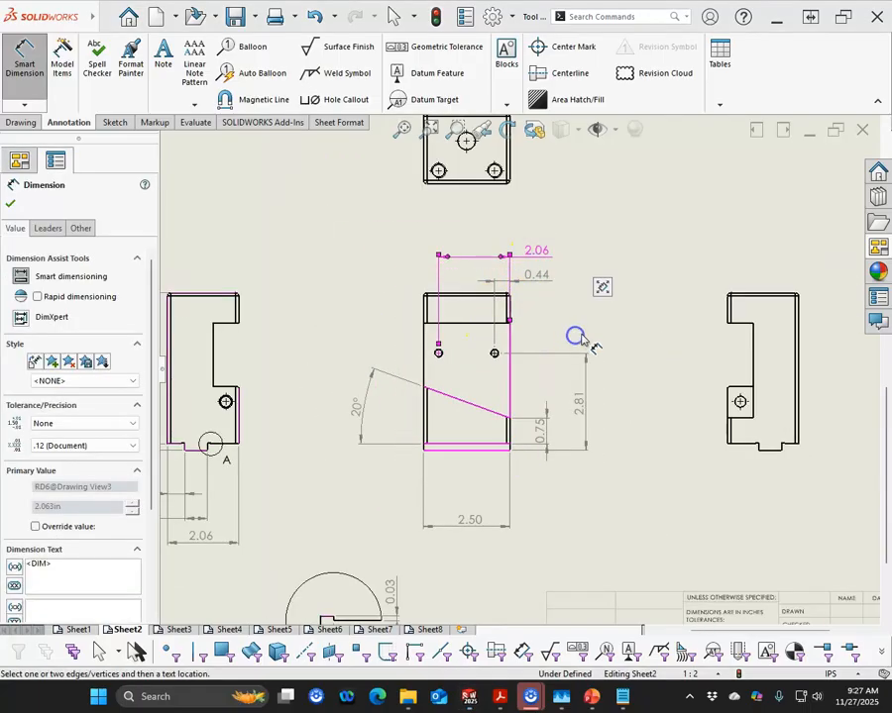
left_click(511, 287)
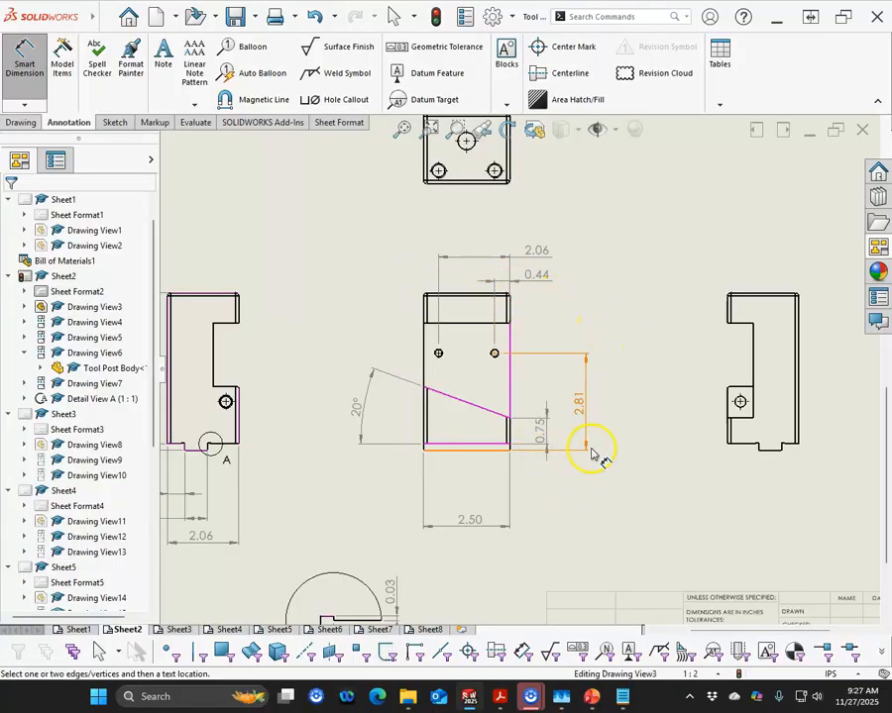
Dimension the vertical distance from the top view's bottom edge to the lower-left hole's center, placed to the left of the view.
scroll(616, 451, "up", 2)
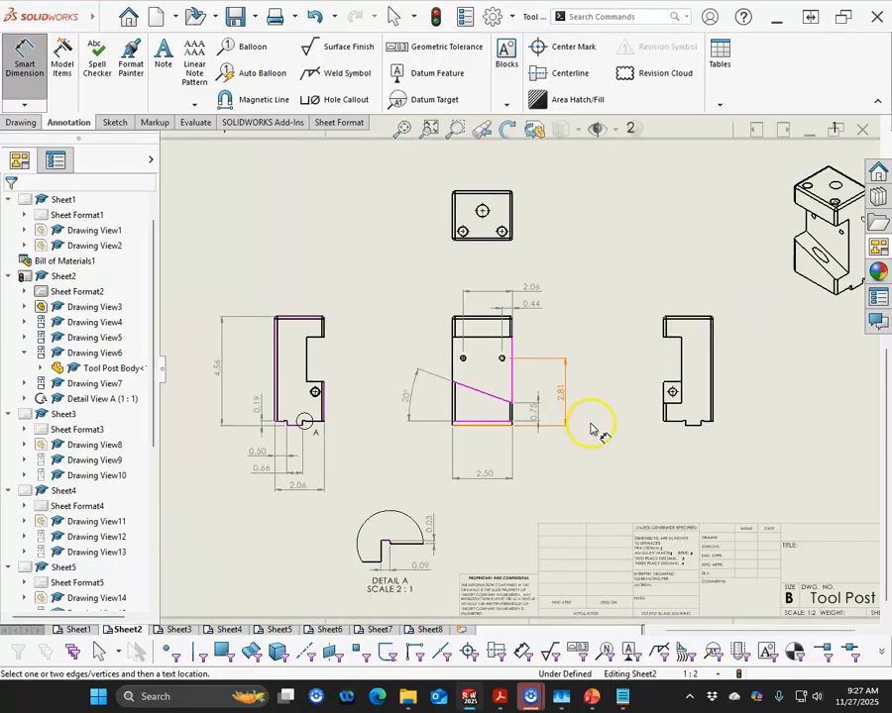
scroll(592, 429, "up", 2)
scroll(572, 286, "down", 5)
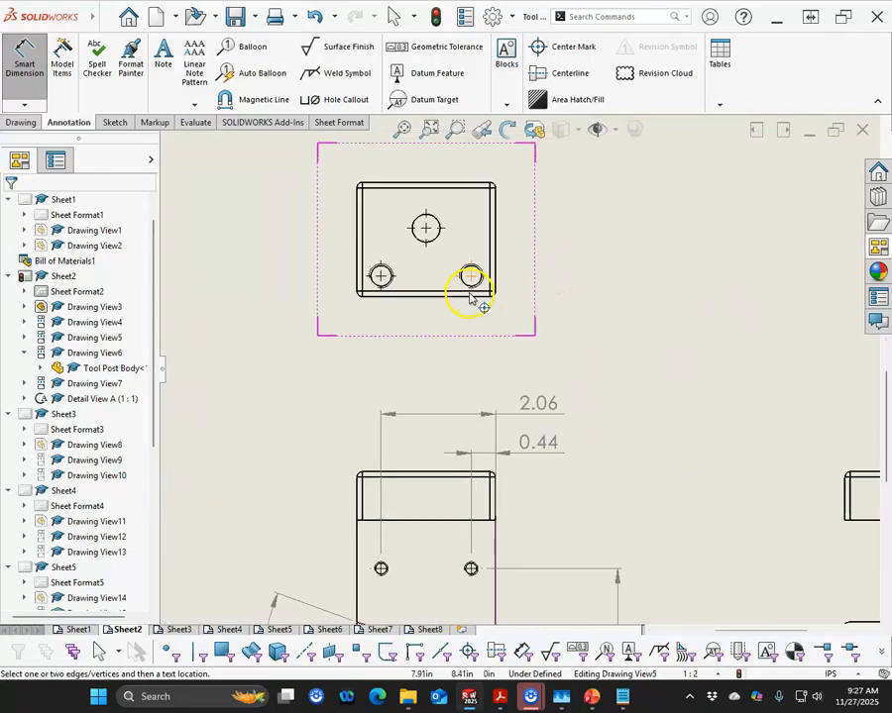
left_click(347, 310)
left_click(342, 273)
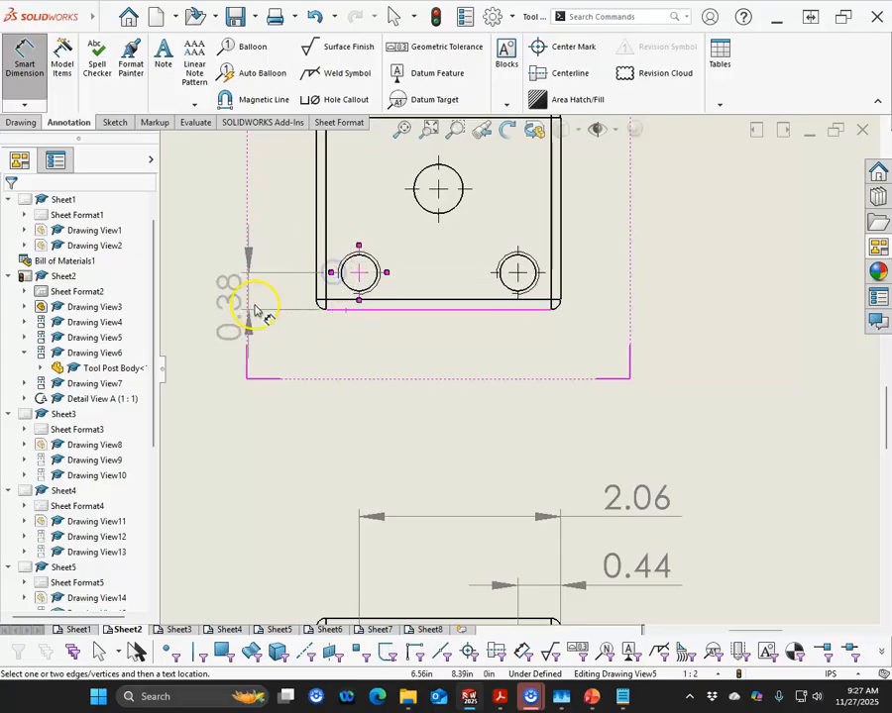
left_click(252, 389)
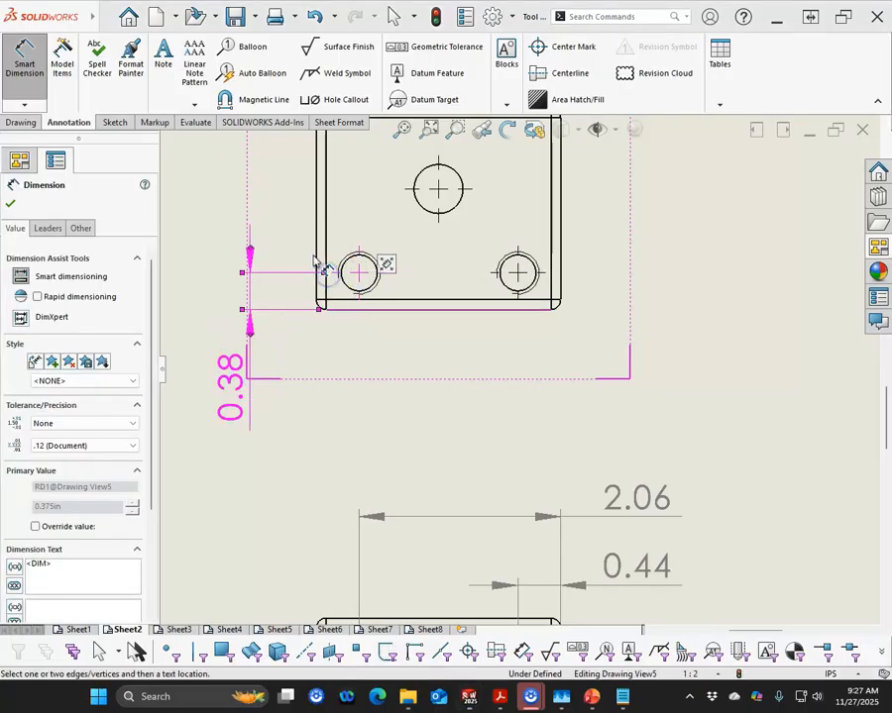
Dimension the horizontal distances from the top view's left edge to both lower holes' centers, stacked below the view.
left_click(317, 258)
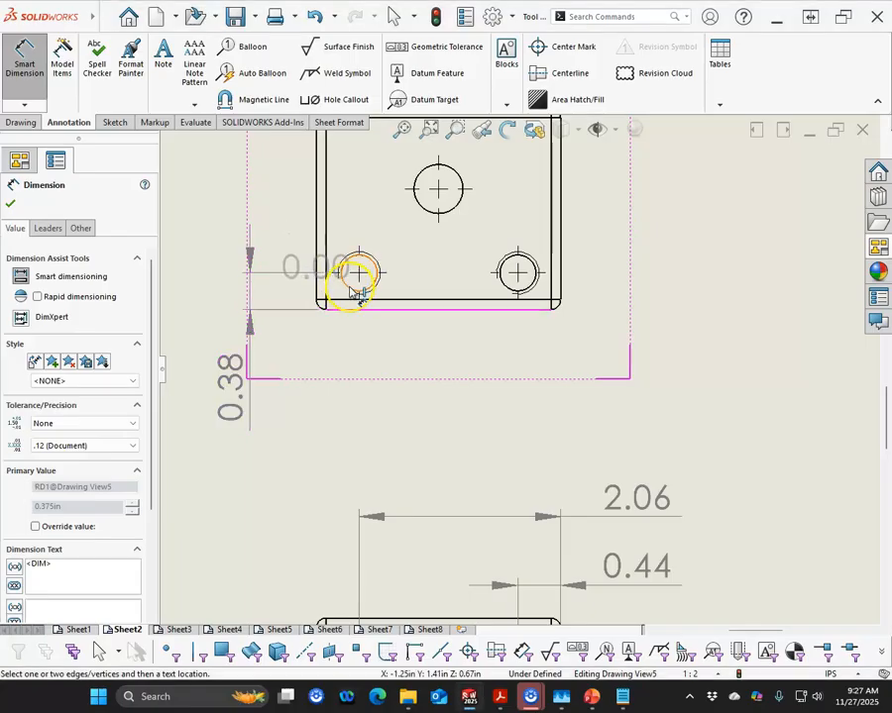
left_click(359, 296)
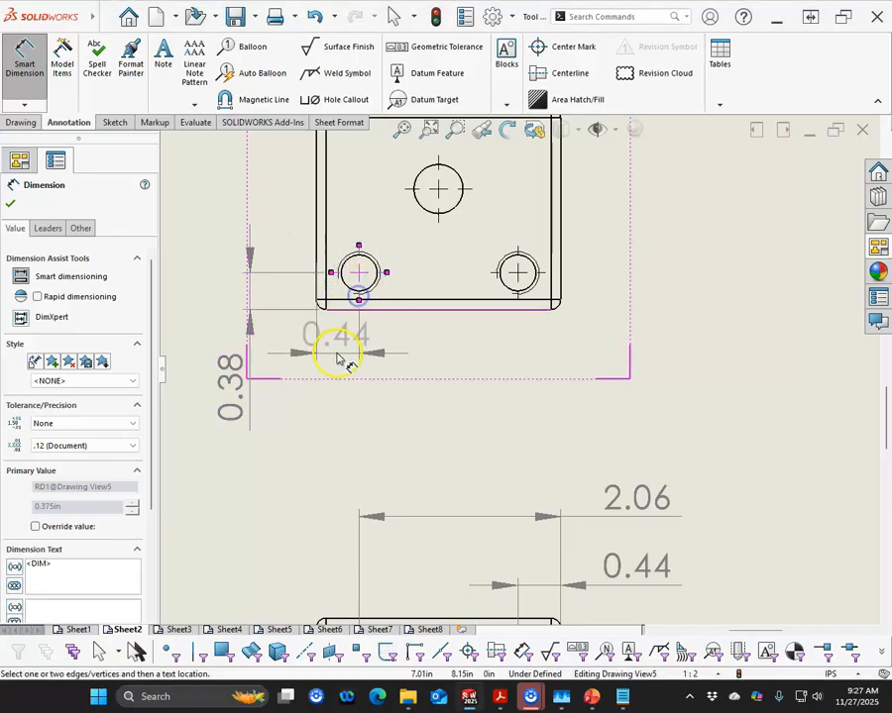
left_click(409, 367)
left_click(314, 281)
left_click(517, 277)
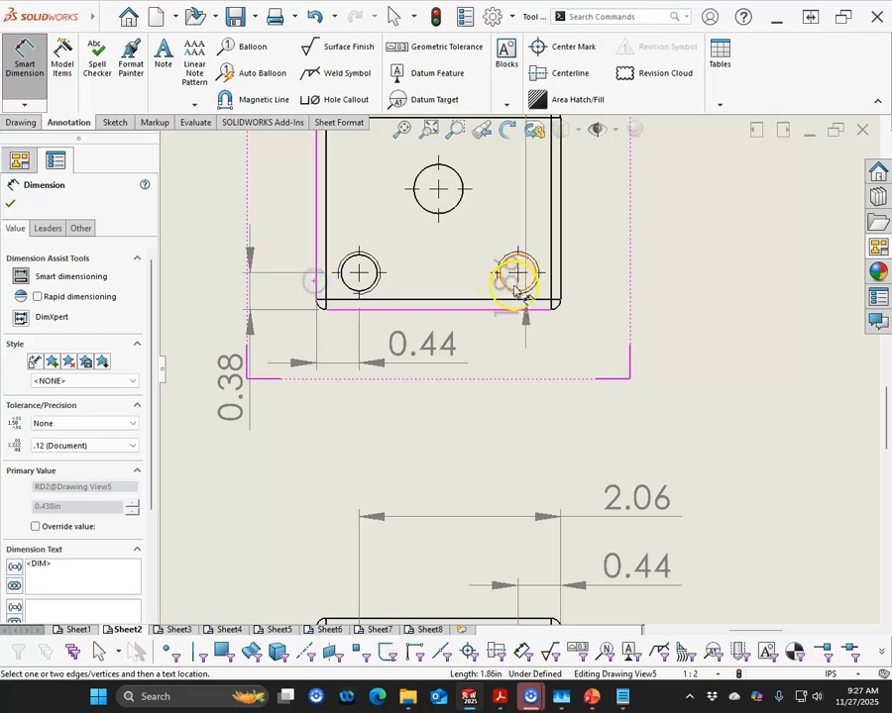
left_click(441, 428)
Dimension the horizontal distance from the top view's left edge to the large middle hole's center, placed above the view.
scroll(446, 288, "up", 1)
scroll(442, 285, "up", 1)
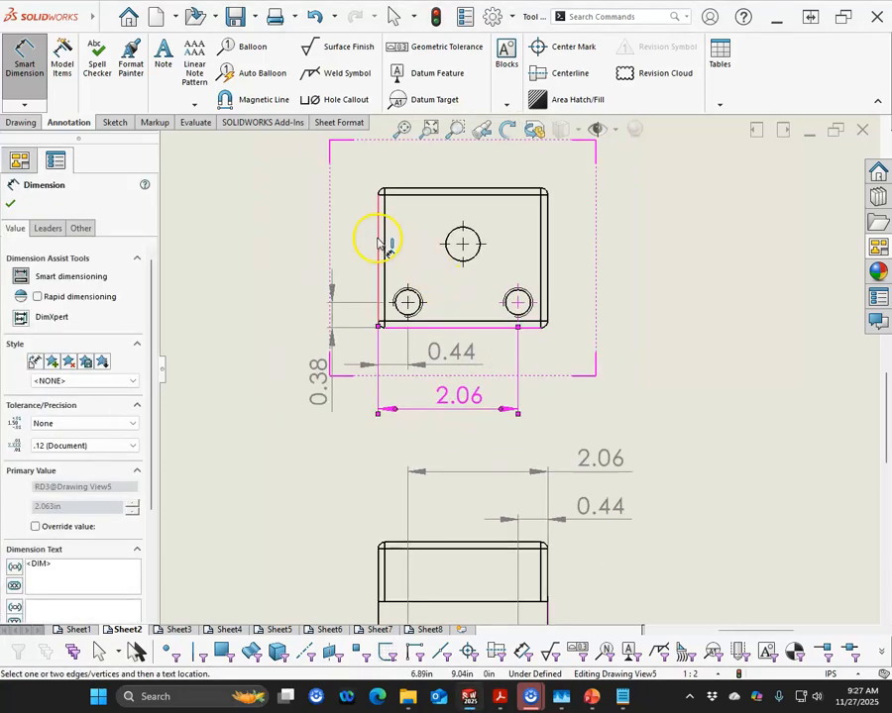
left_click(459, 250)
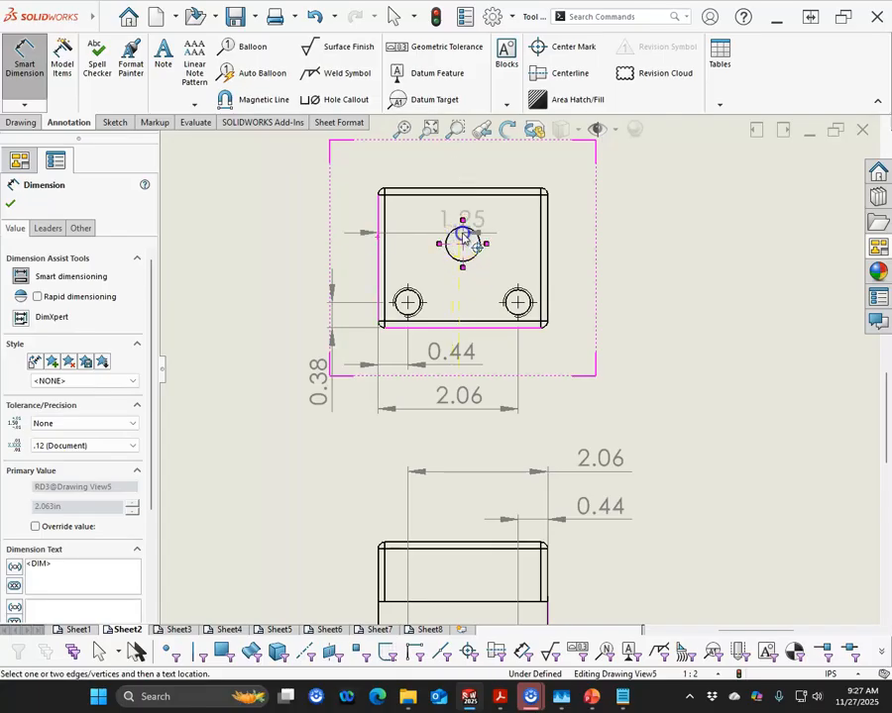
left_click(434, 155)
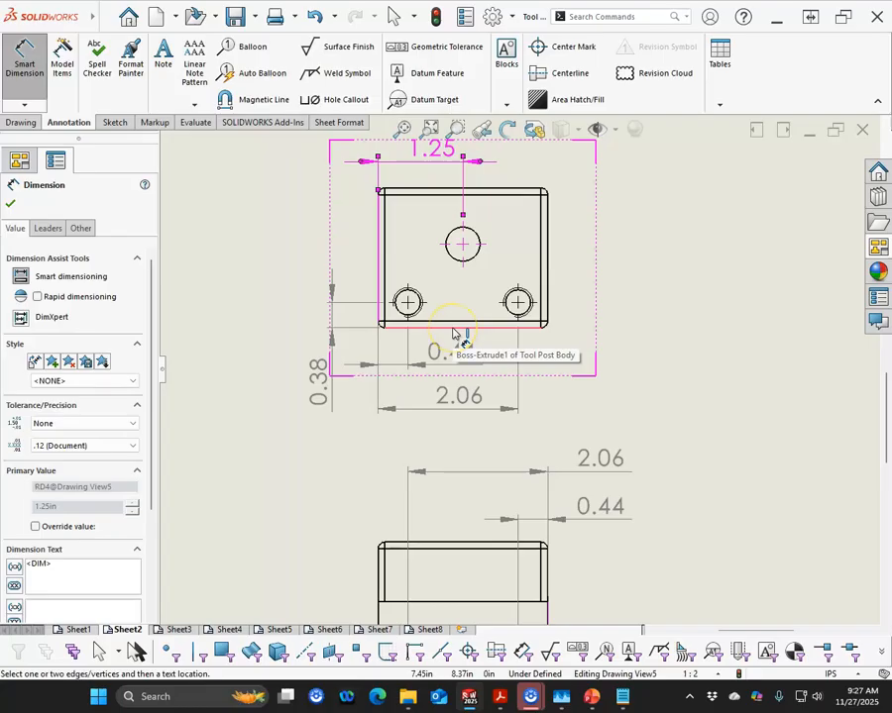
Dimension the vertical distance from the top view's bottom edge to the large middle hole's center, placed left of the existing vertical dimension.
left_click(453, 333)
left_click(460, 251)
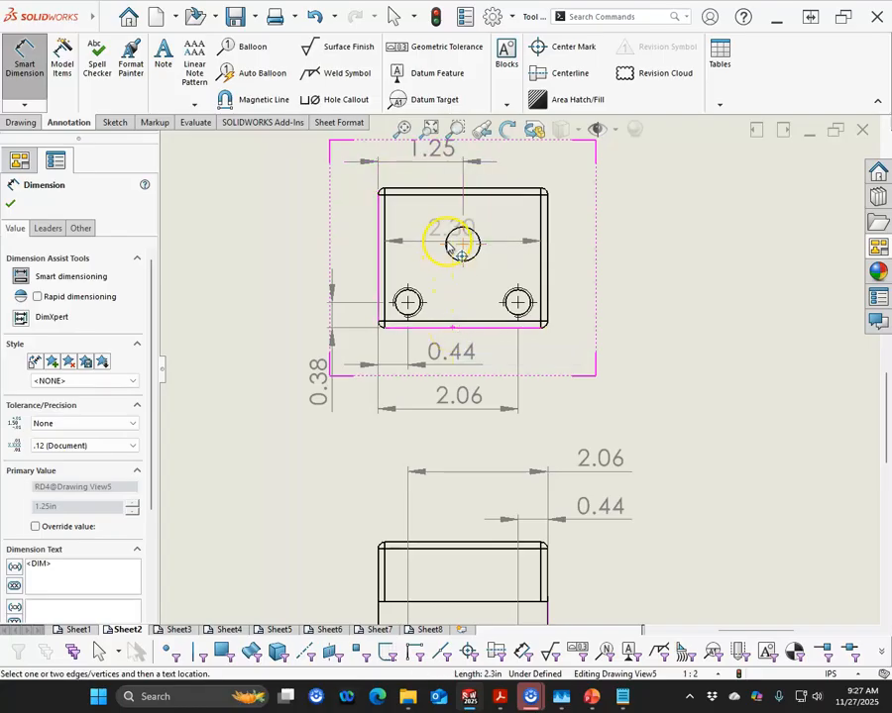
left_click(450, 247)
left_click(247, 292)
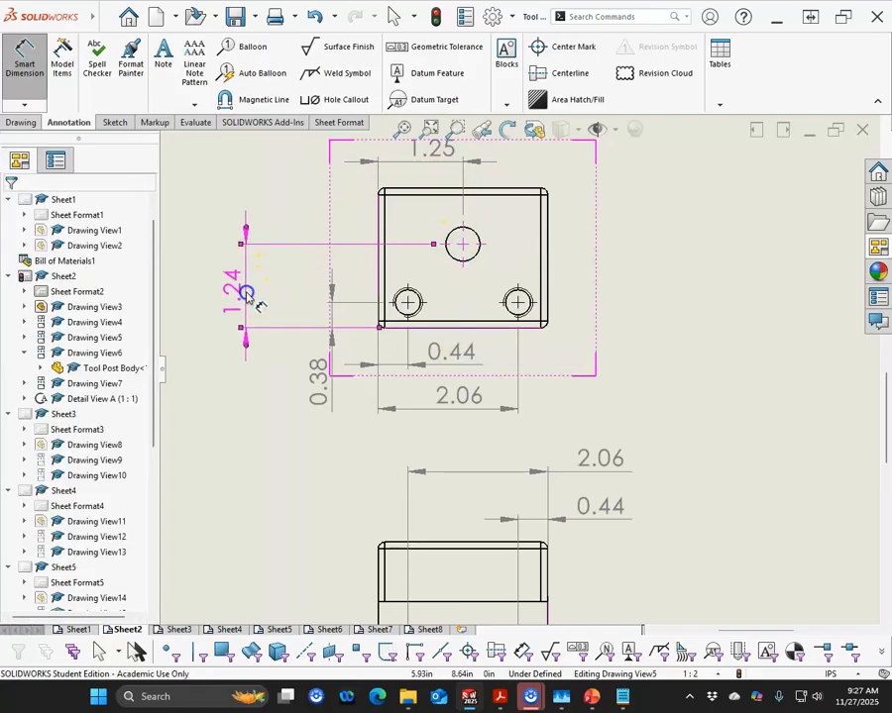
Examine the top, front and side views across the sheet for features that still lack dimensions.
scroll(584, 445, "up", 5)
scroll(600, 466, "down", 4)
scroll(639, 527, "up", 3)
scroll(608, 504, "down", 3)
scroll(599, 475, "up", 5)
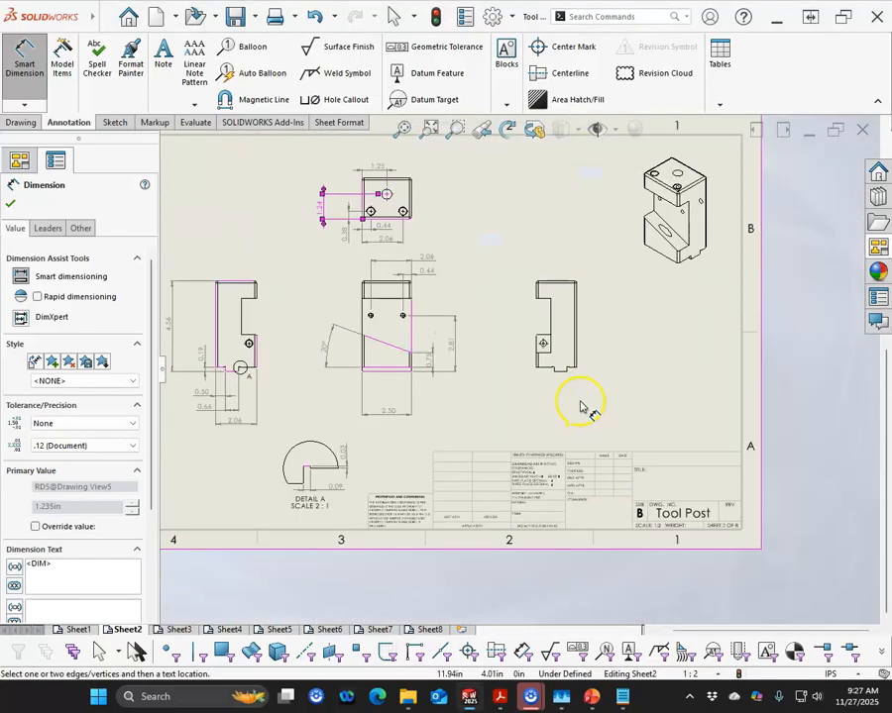
scroll(543, 357, "down", 1)
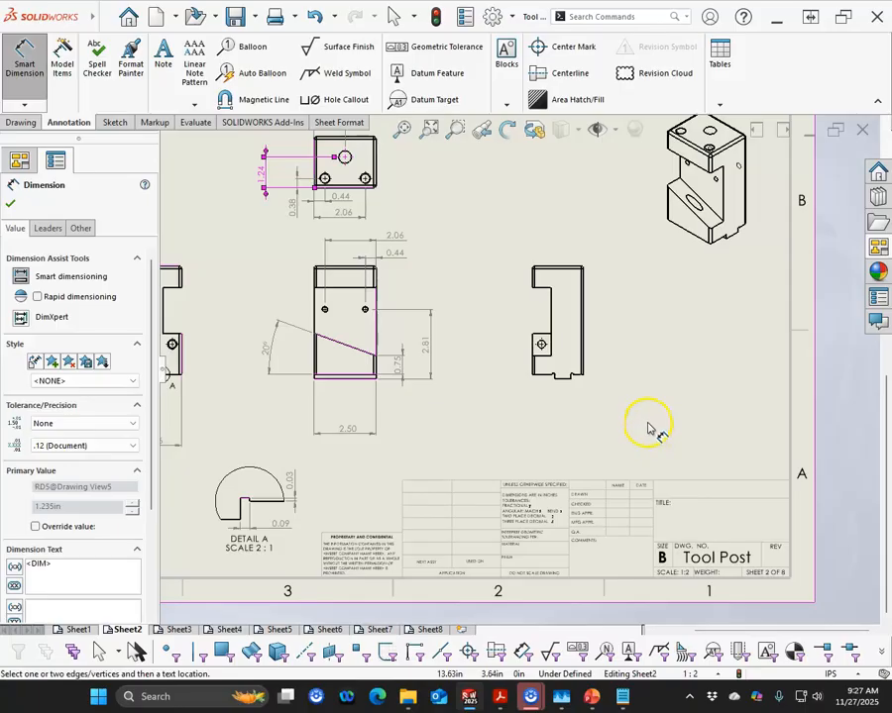
scroll(651, 428, "up", 3)
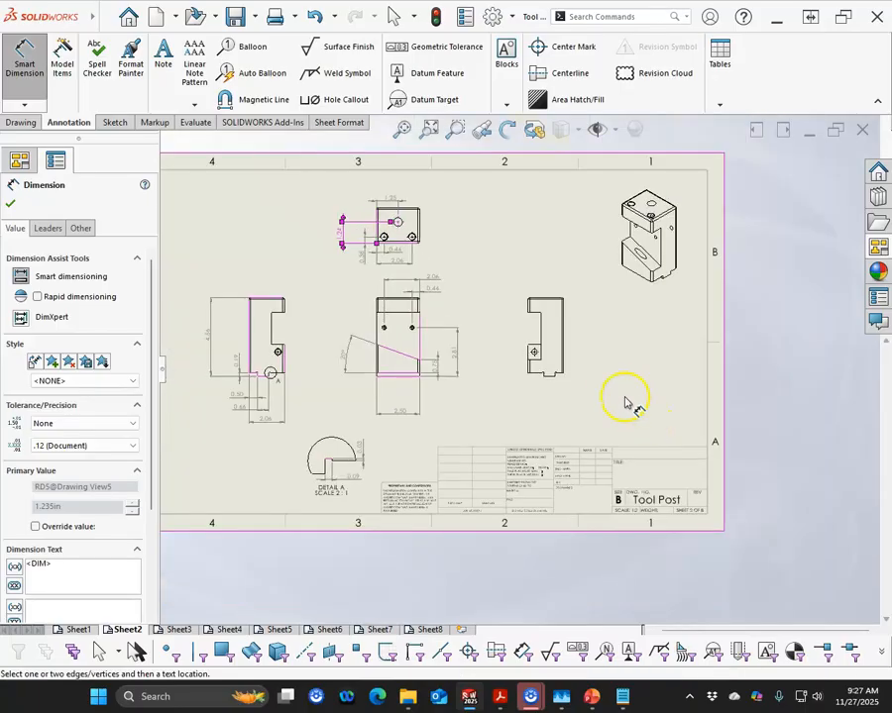
scroll(580, 399, "down", 3)
scroll(554, 386, "up", 3)
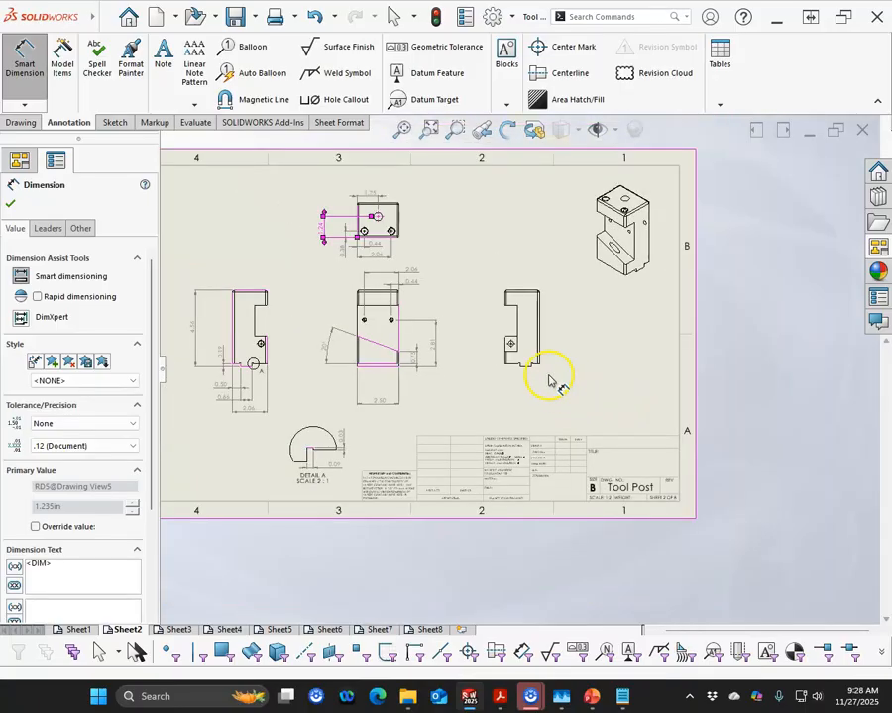
scroll(491, 349, "down", 4)
scroll(492, 349, "up", 3)
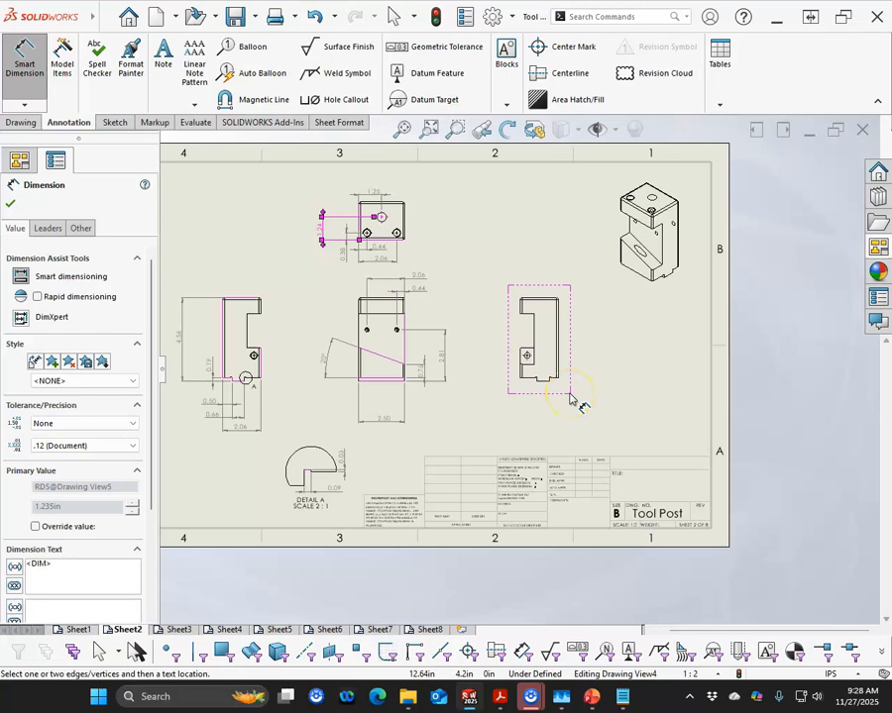
scroll(496, 367, "down", 1)
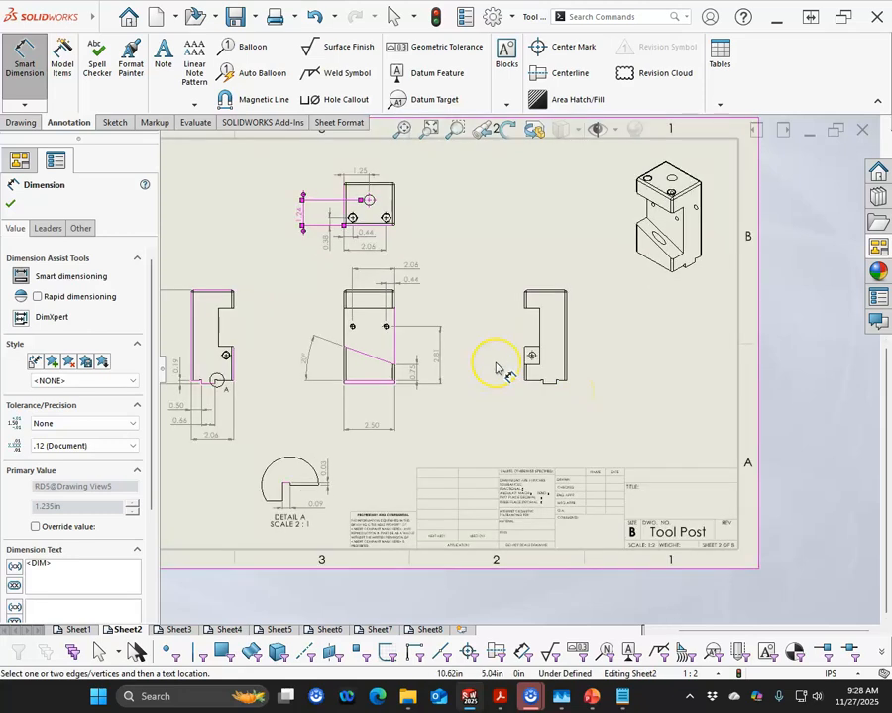
scroll(505, 360, "down", 3)
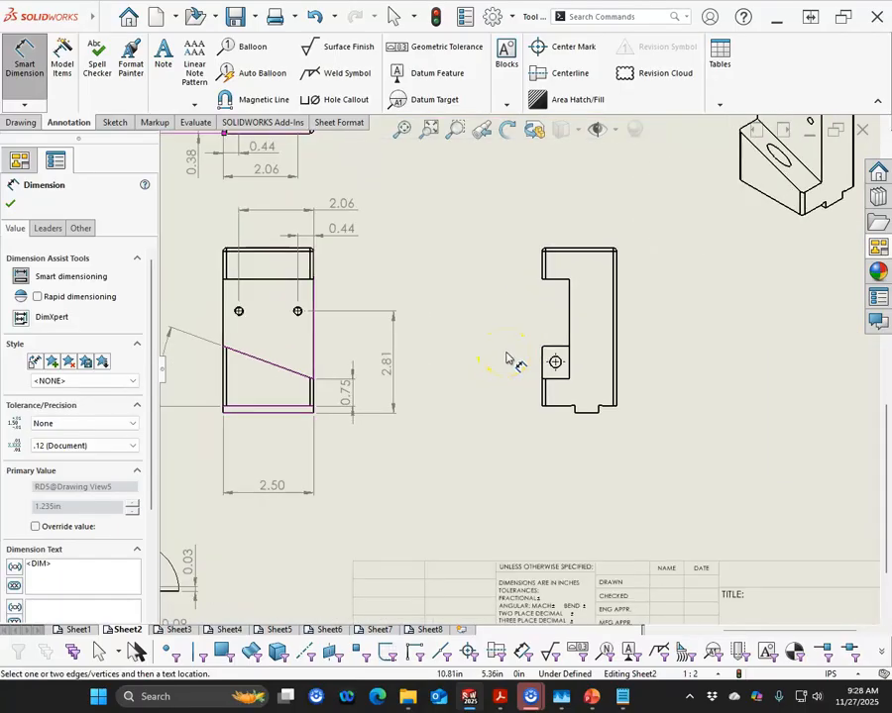
scroll(507, 358, "up", 5)
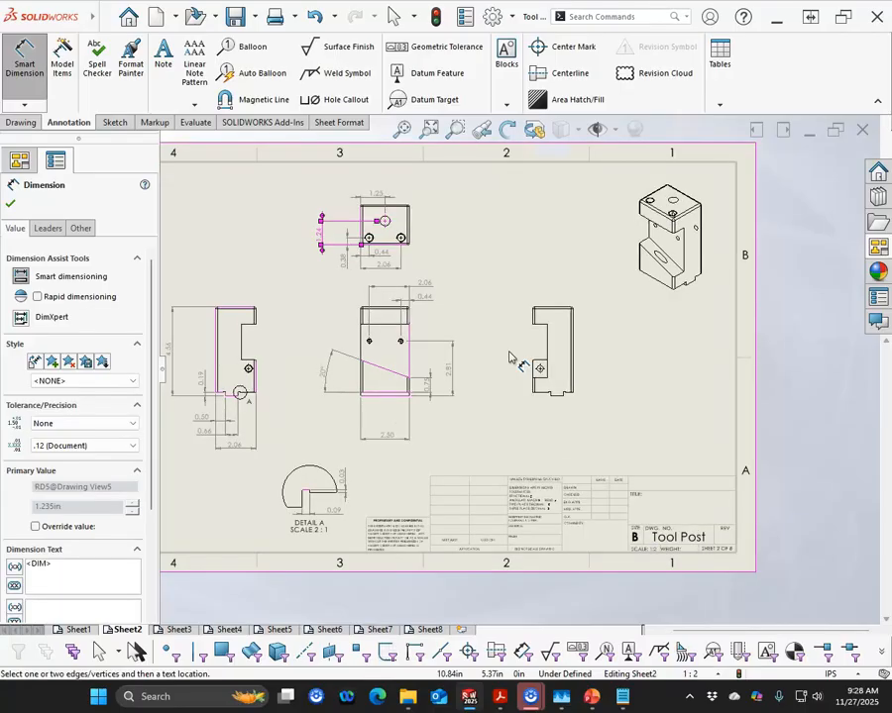
scroll(284, 430, "down", 2)
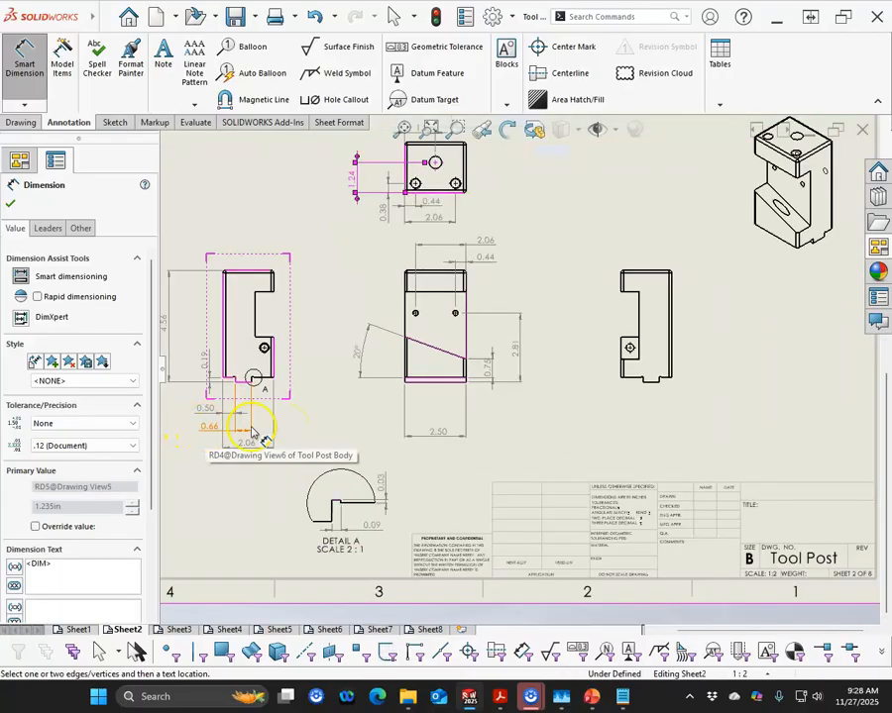
key("Escape")
key("f")
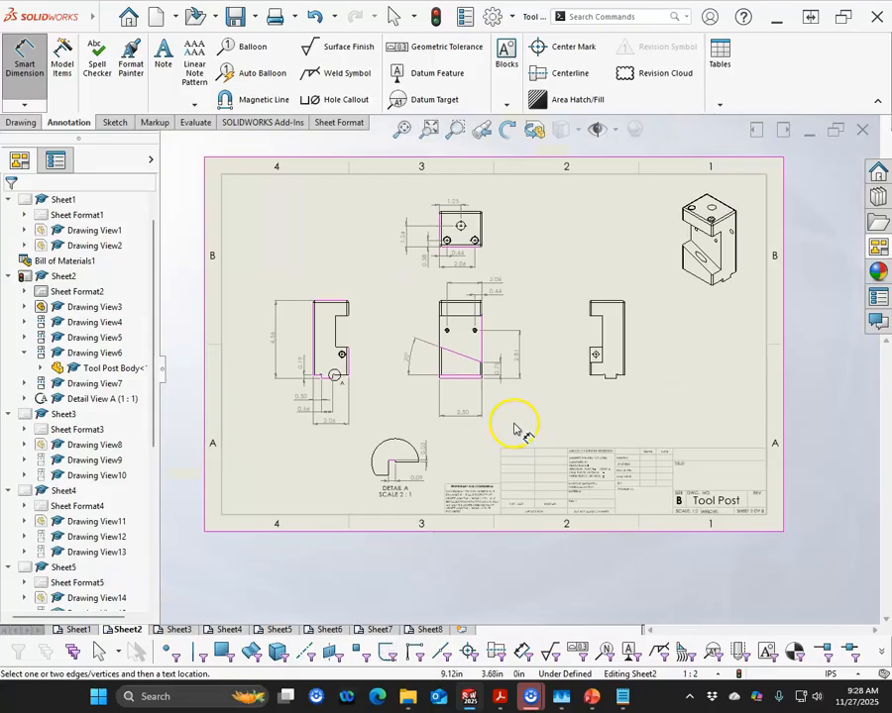
Move the 0.66 dimension text below the left side view to the right of its extension lines.
scroll(515, 428, "down", 1)
scroll(601, 395, "down", 3)
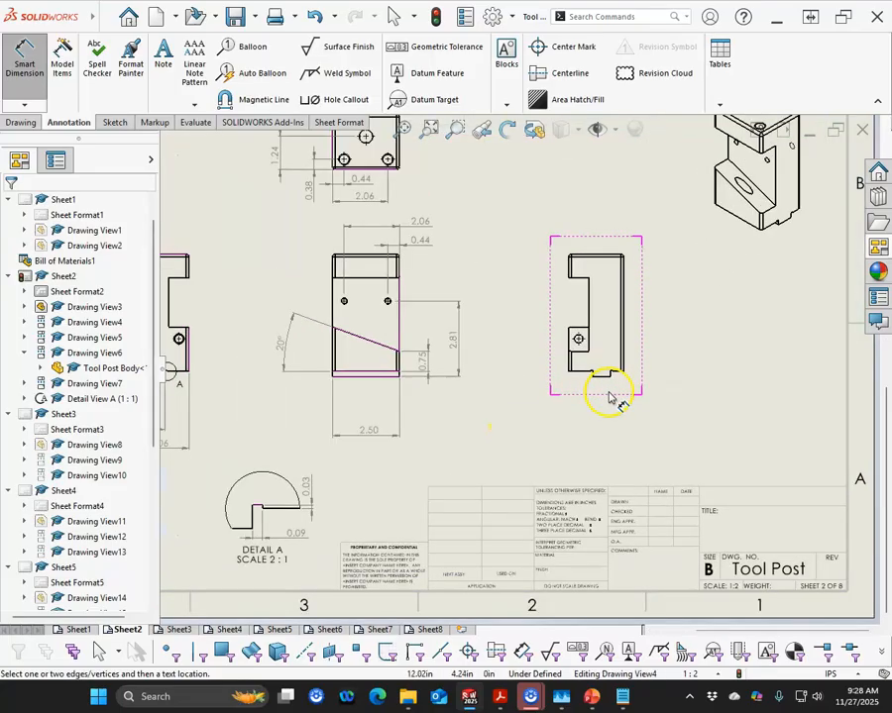
scroll(555, 367, "up", 1)
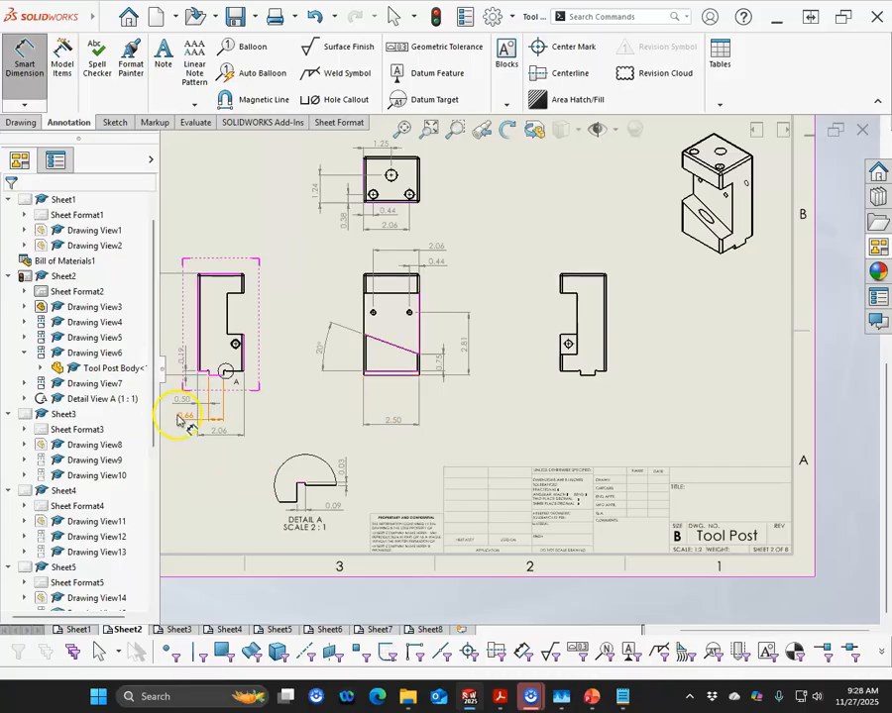
left_click(291, 412)
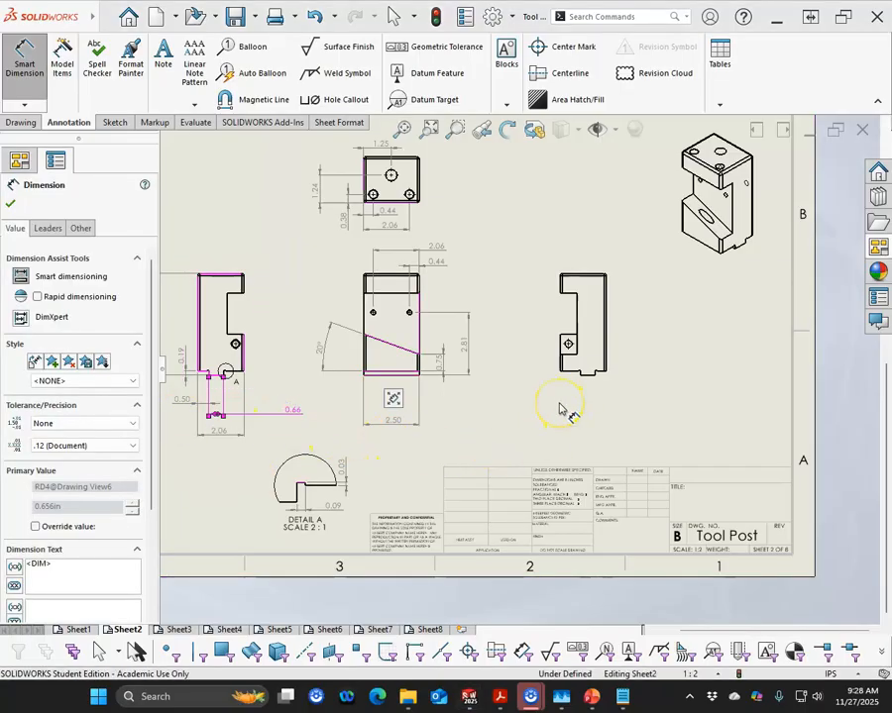
scroll(560, 409, "up", 1)
scroll(487, 337, "down", 1)
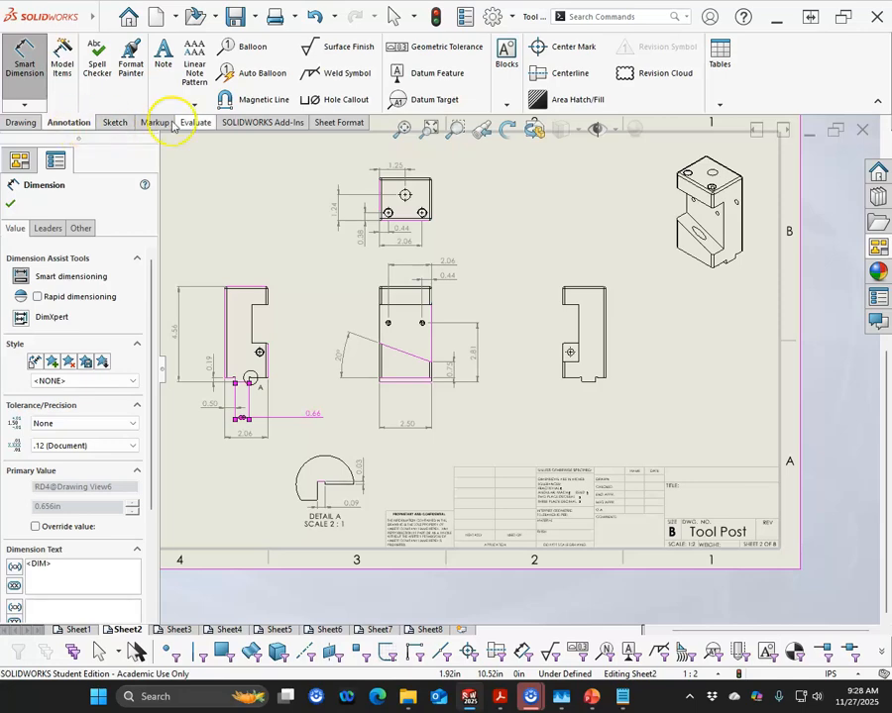
Add a hole callout to the counterbored hole in the Tool Post body's side view beside Detail A, placed beside the part.
left_click(305, 99)
scroll(285, 367, "down", 5)
scroll(286, 367, "down", 2)
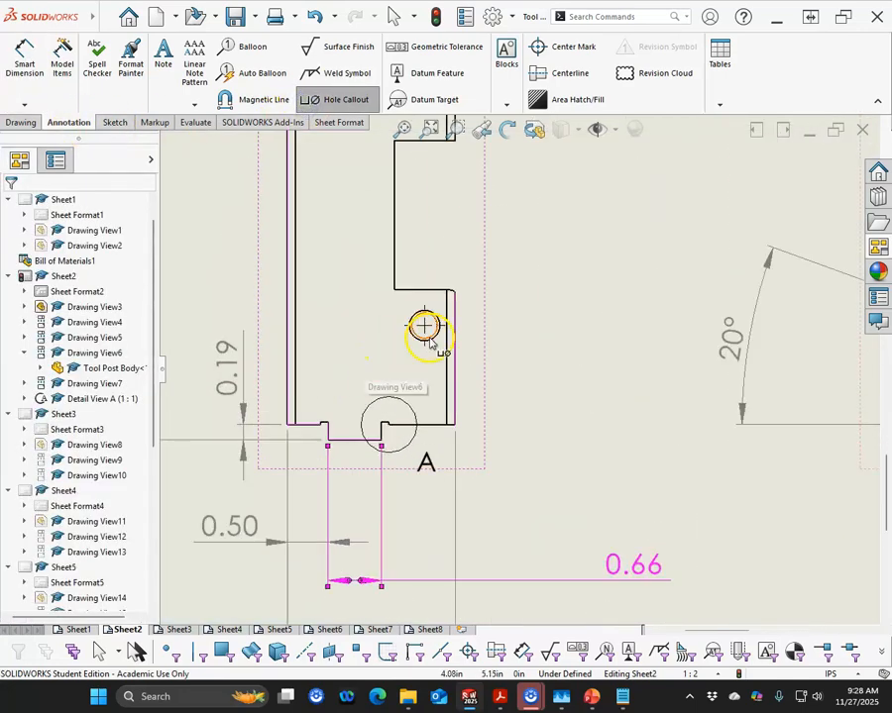
left_click(424, 323)
scroll(513, 282, "up", 2)
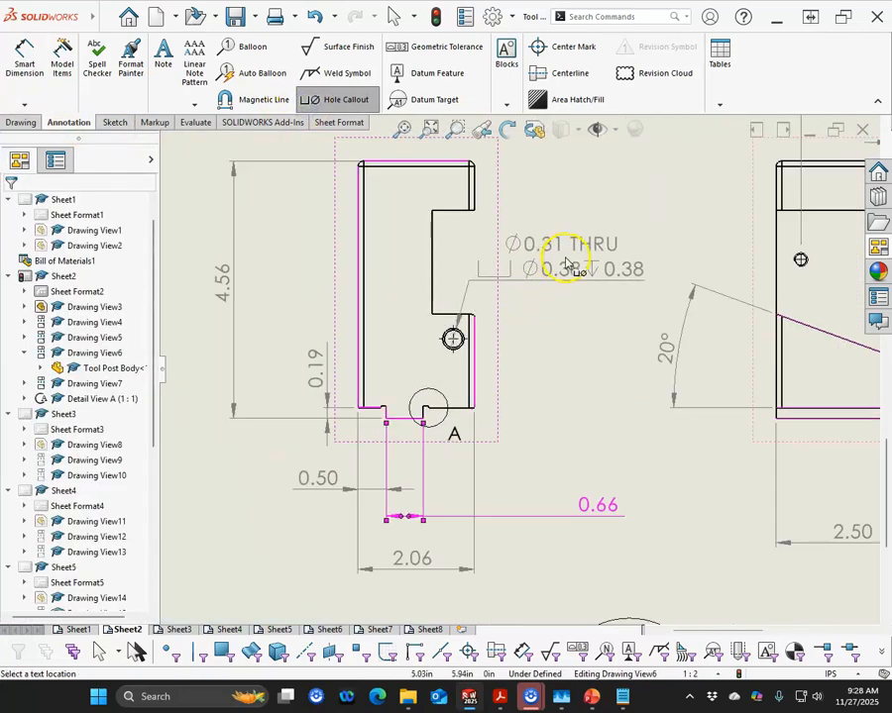
left_click(570, 260)
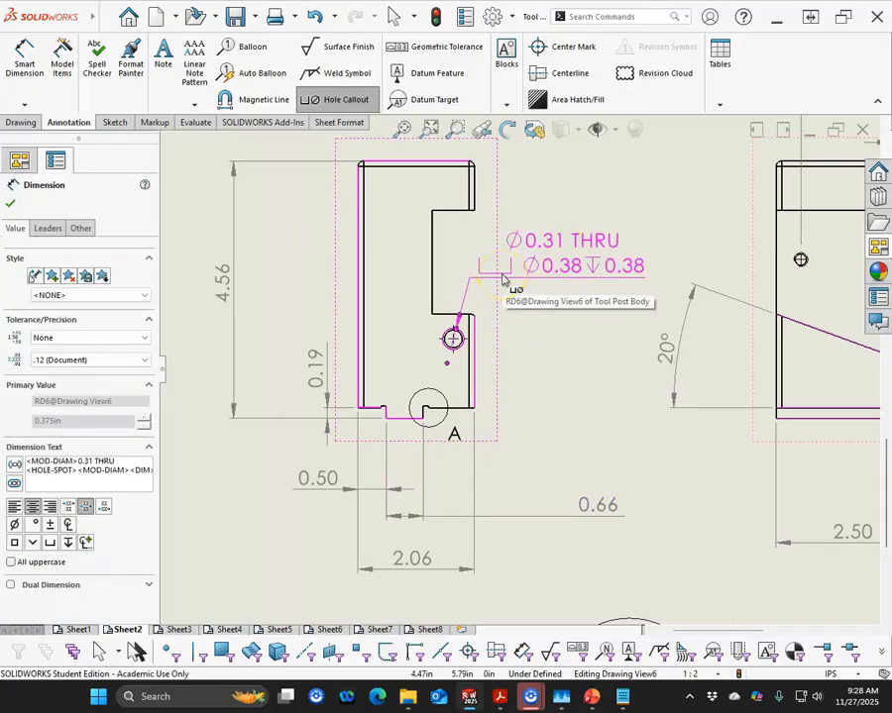
Add a hole callout for the pair of small tapped holes in the front view, placed above the 2.81 dimension.
scroll(535, 337, "up", 5)
scroll(621, 353, "down", 5)
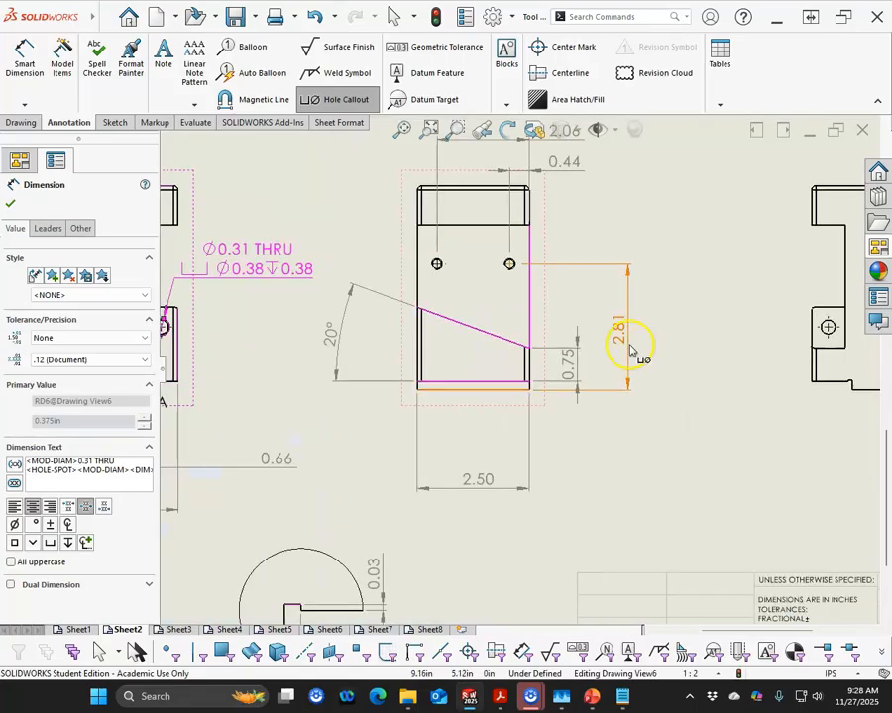
left_click(439, 239)
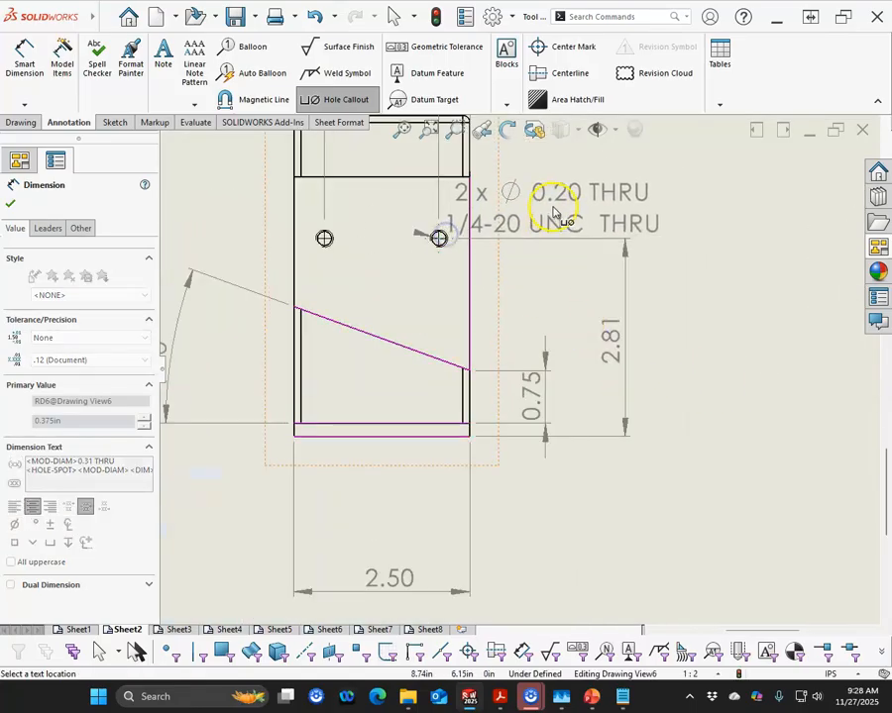
scroll(644, 218, "up", 1)
left_click(632, 196)
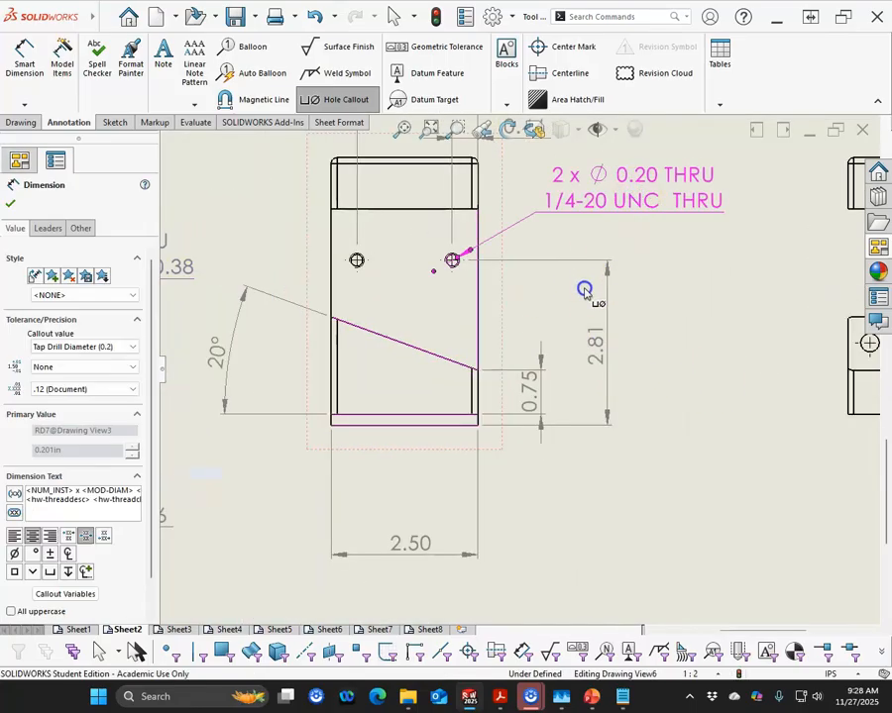
Add a hole callout for the two tapped corner holes in the top view, placed beside the view.
scroll(584, 289, "up", 3)
scroll(569, 302, "down", 3)
scroll(471, 237, "down", 2)
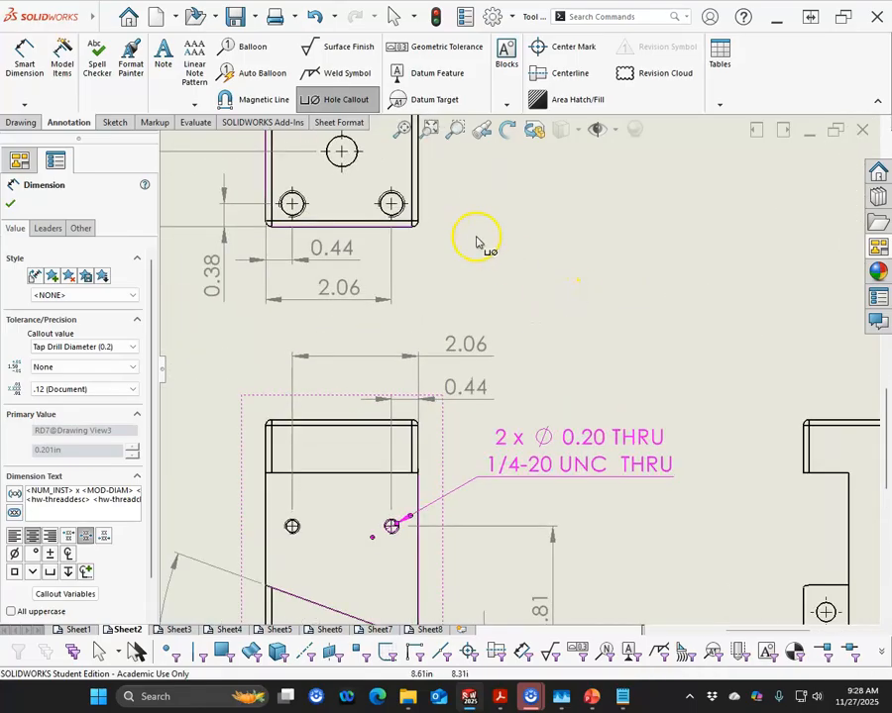
scroll(451, 247, "down", 3)
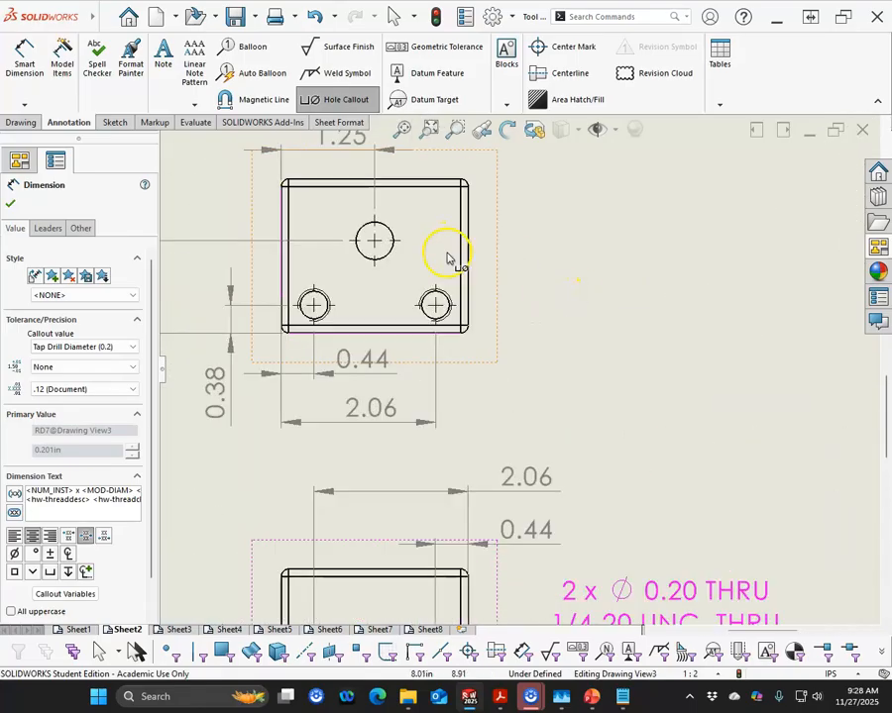
left_click(438, 314)
left_click(665, 241)
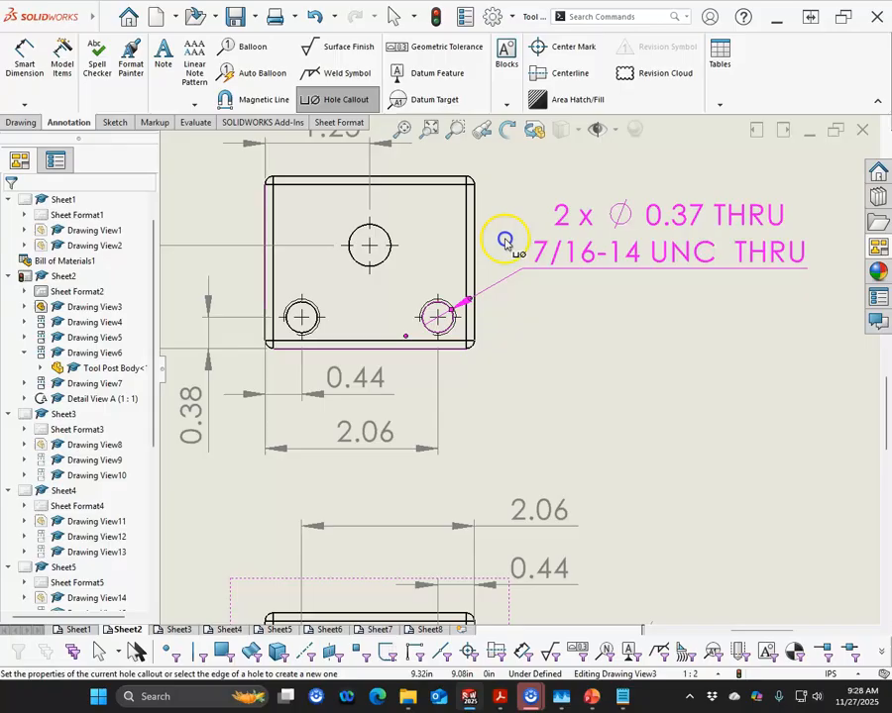
Add a hole callout to the large central hole in the top view and finish the hole callout command.
left_click(387, 238)
scroll(579, 206, "up", 3)
left_click(590, 209)
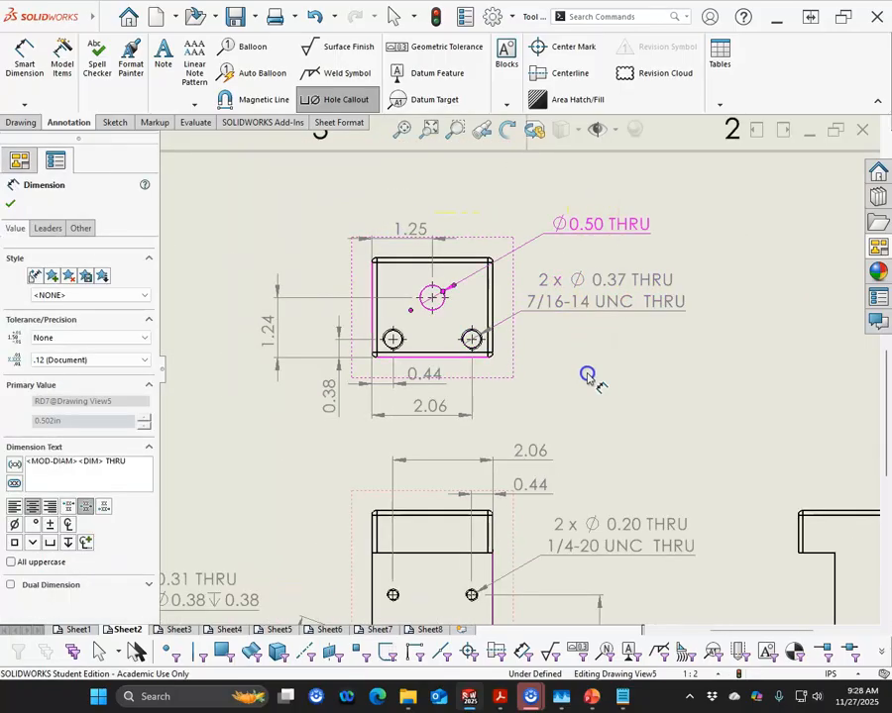
scroll(587, 374, "up", 2)
scroll(582, 434, "down", 2)
right_click(753, 478)
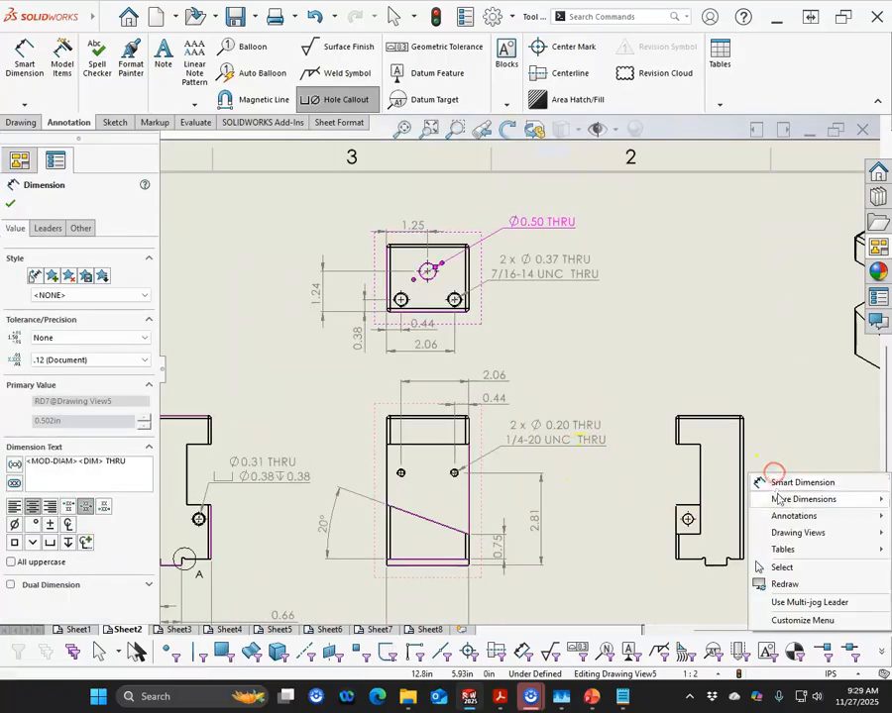
left_click(782, 567)
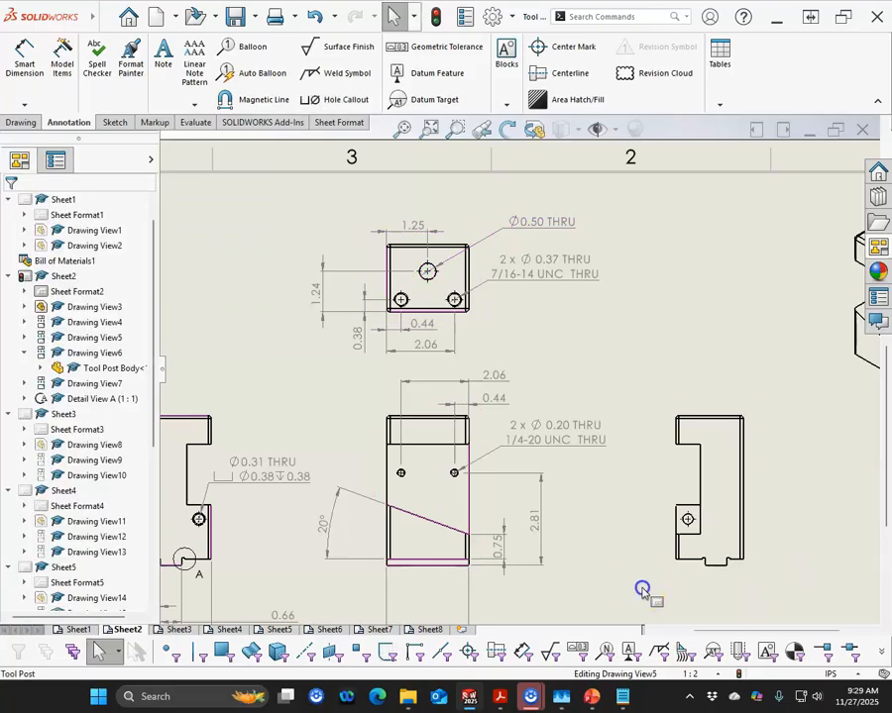
key("f")
scroll(570, 486, "down", 1)
scroll(495, 481, "down", 1)
scroll(236, 483, "down", 1)
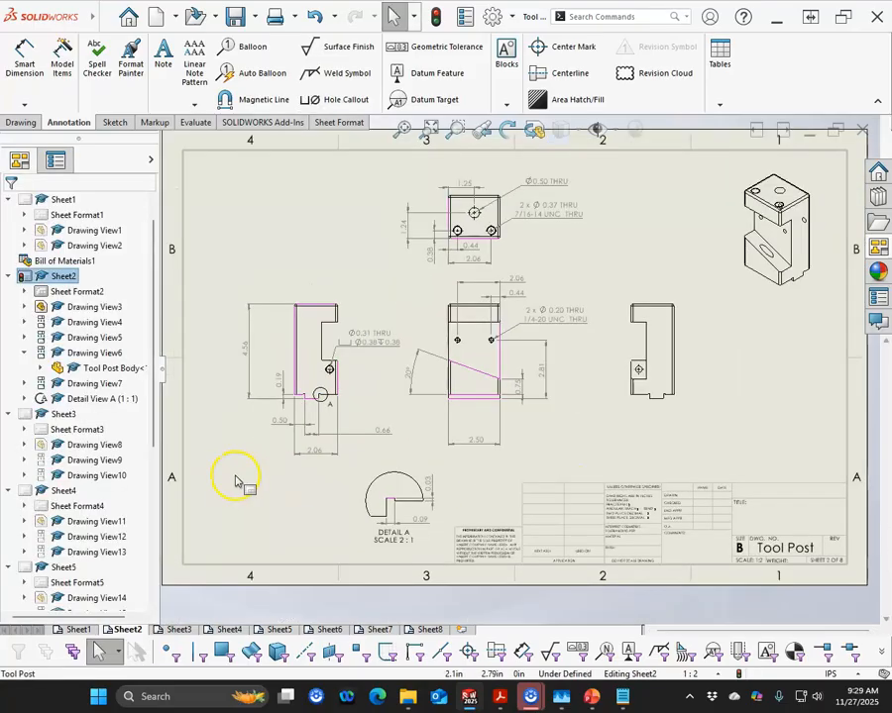
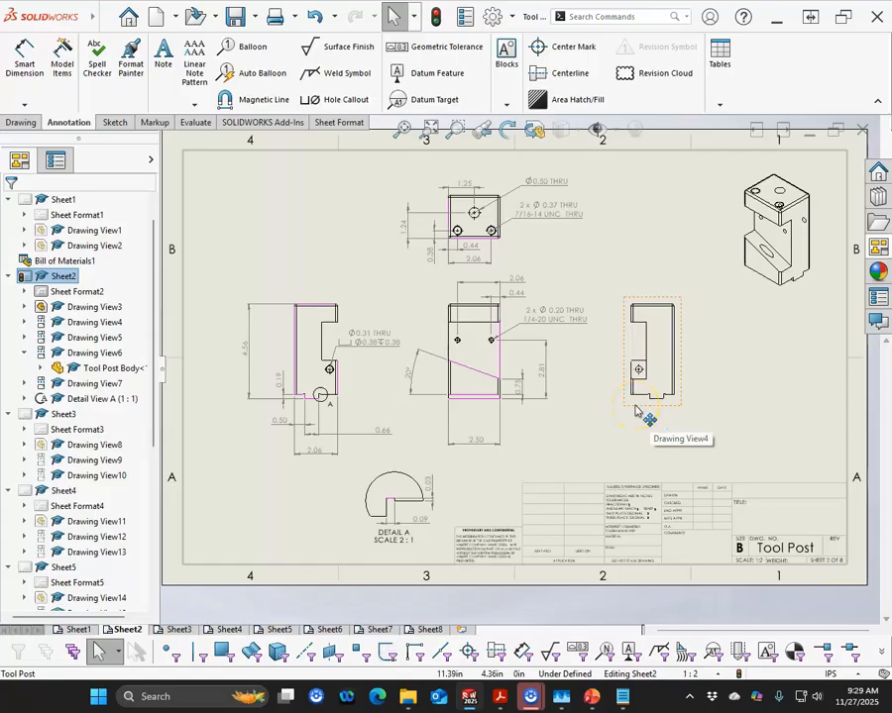
On Sheet3, dimension the square bolt head's height and the vertical offset of its circle's centre in the end view.
left_click(178, 629)
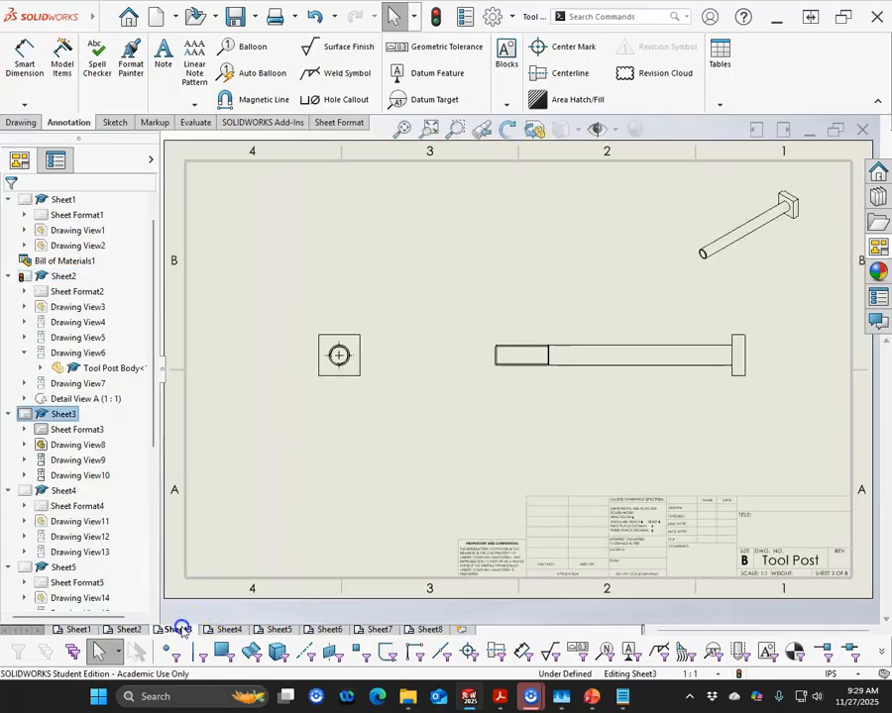
left_click(24, 57)
left_click(319, 371)
left_click(234, 368)
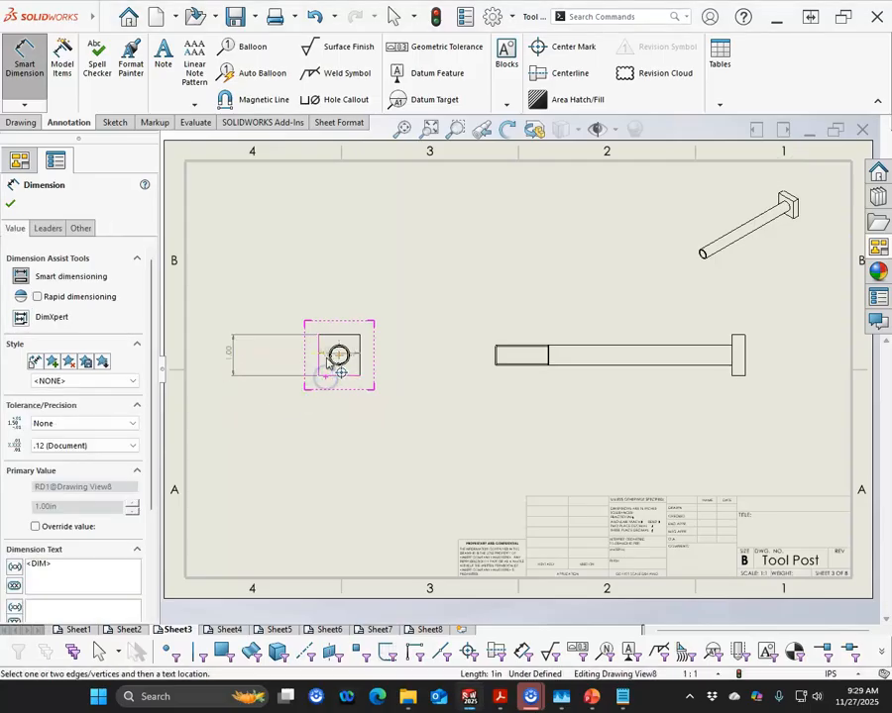
left_click(327, 358)
left_click(292, 370)
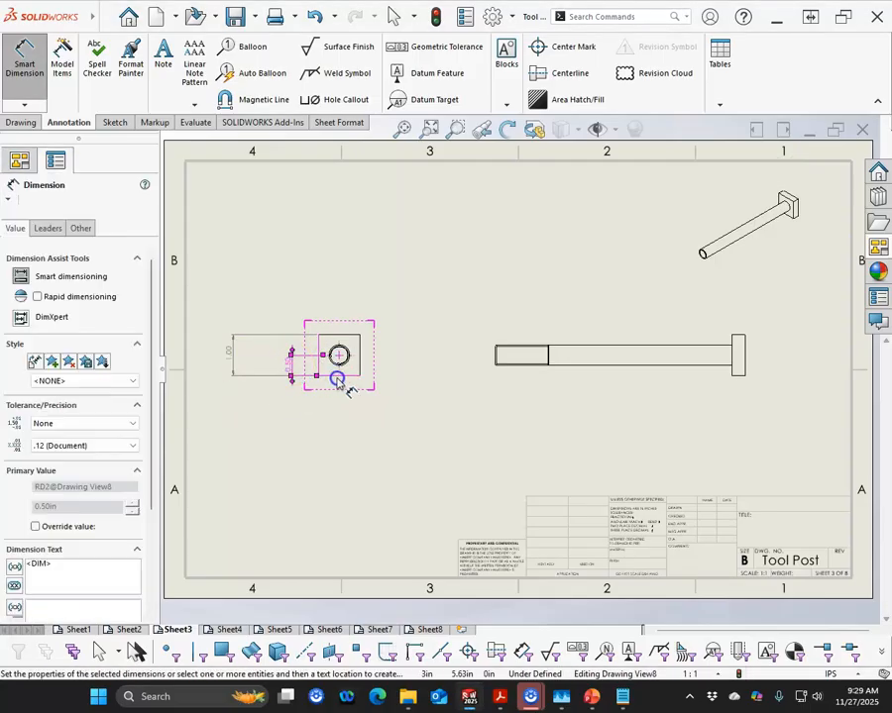
Dimension the square head's width and the horizontal offset of its circle's centre below the end view.
left_click(332, 381)
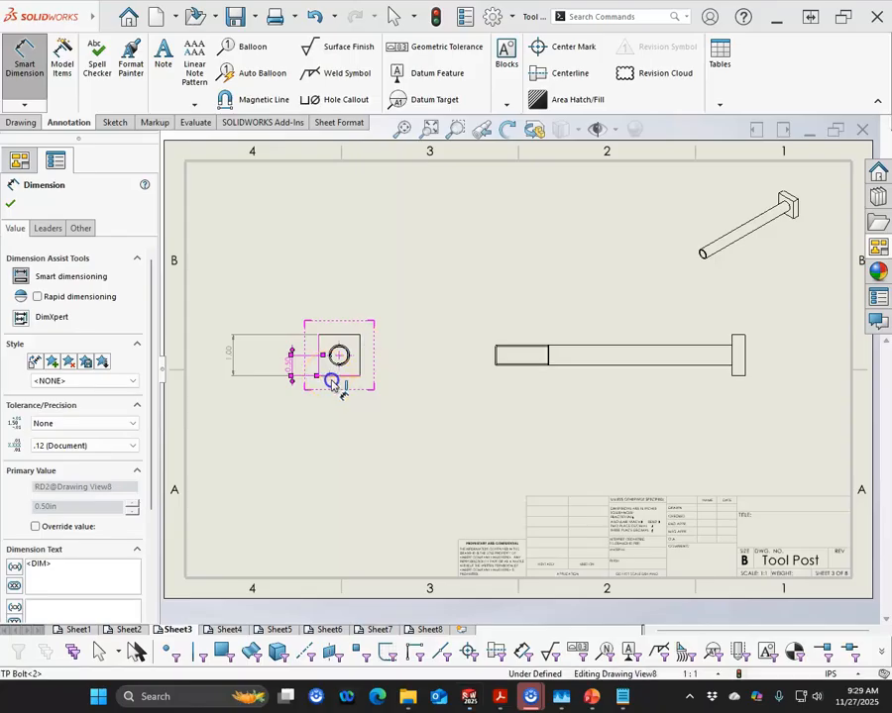
left_click(337, 436)
left_click(319, 368)
left_click(339, 366)
left_click(332, 414)
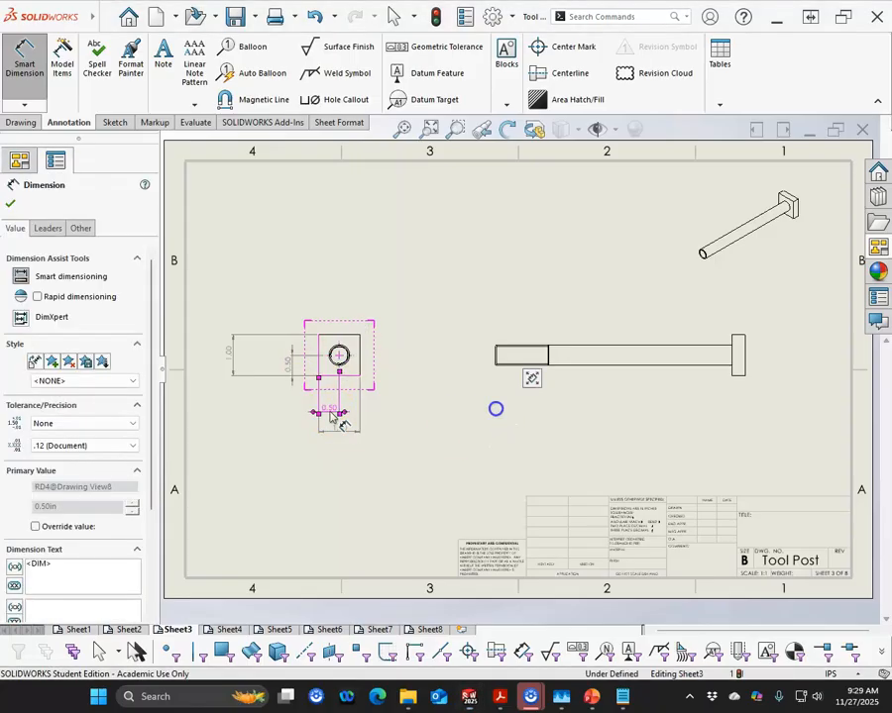
Dimension the head thickness and the bolt's overall length below the side view, and end the dimension command.
left_click(740, 376)
left_click(710, 393)
left_click(744, 367)
left_click(485, 362)
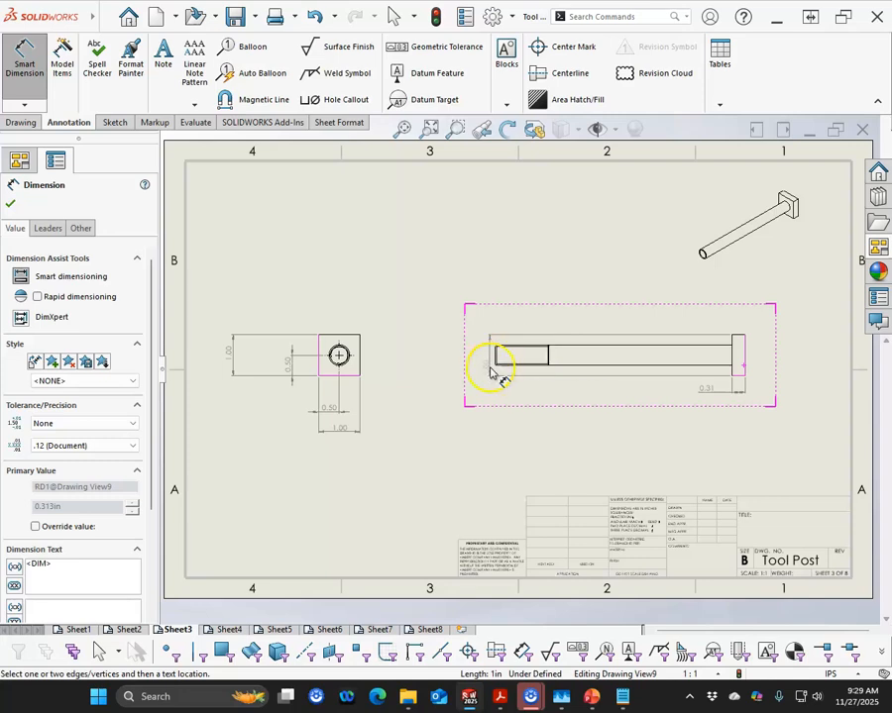
scroll(491, 369, "down", 3)
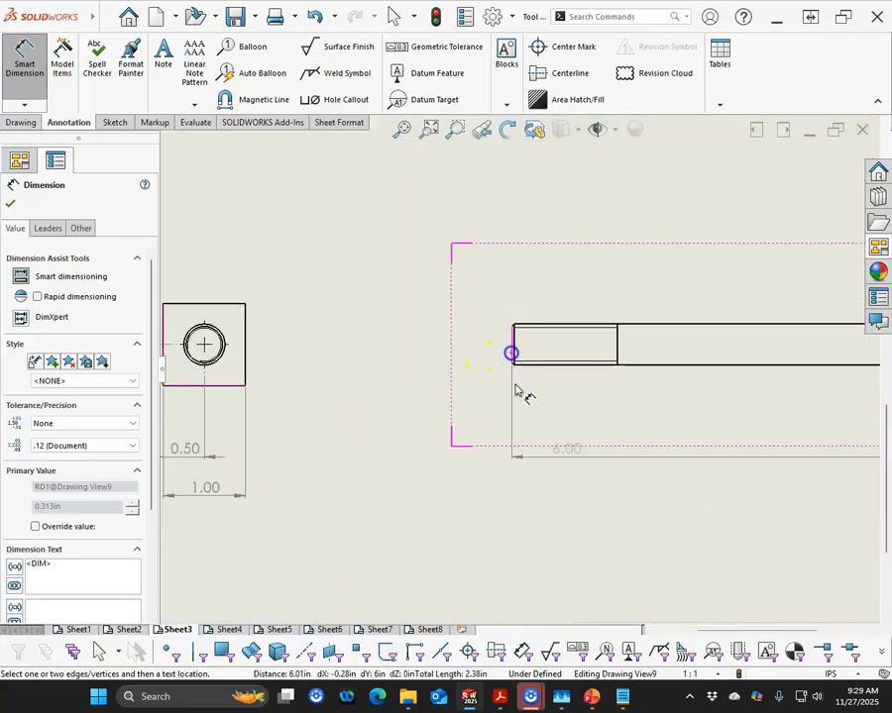
scroll(523, 387, "up", 3)
left_click(666, 426)
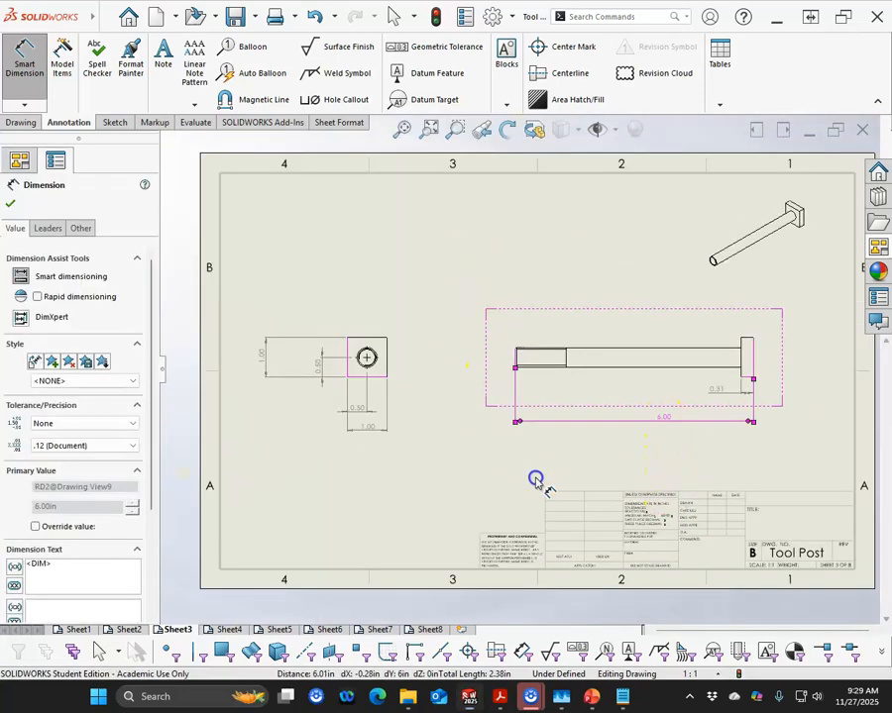
right_click(533, 480)
left_click(551, 536)
Add a chamfer dimension to the bolt's threaded end in the side view, using the end face as reference edge.
scroll(525, 417, "down", 3)
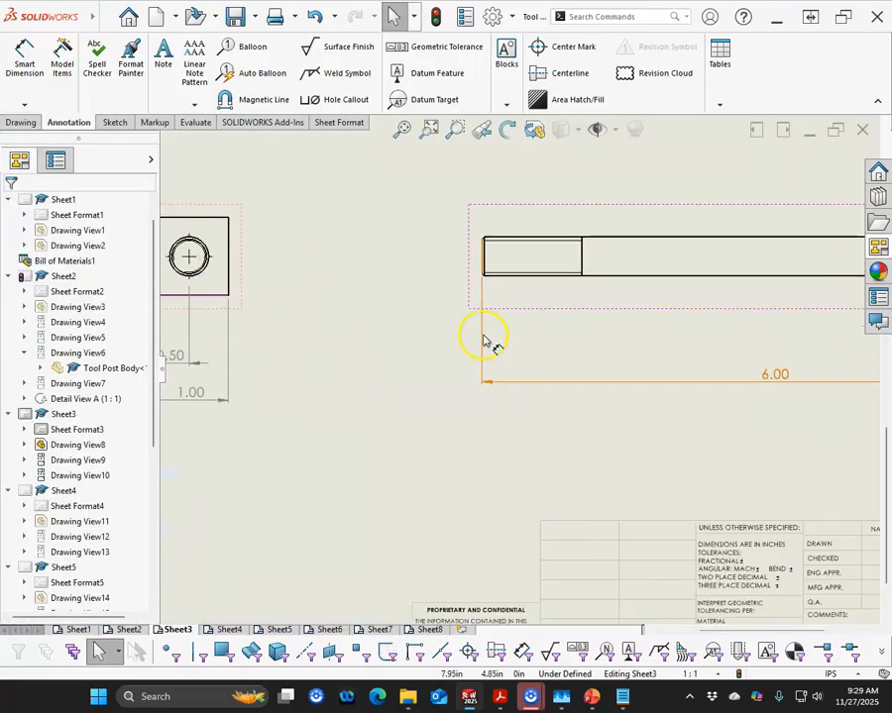
right_click(417, 261)
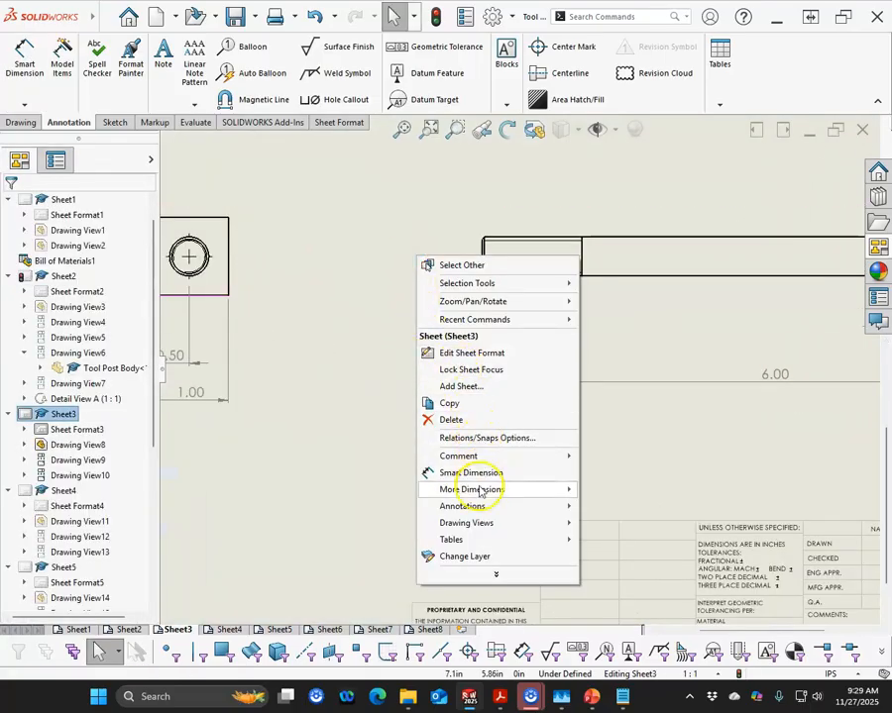
mouse_move(490, 492)
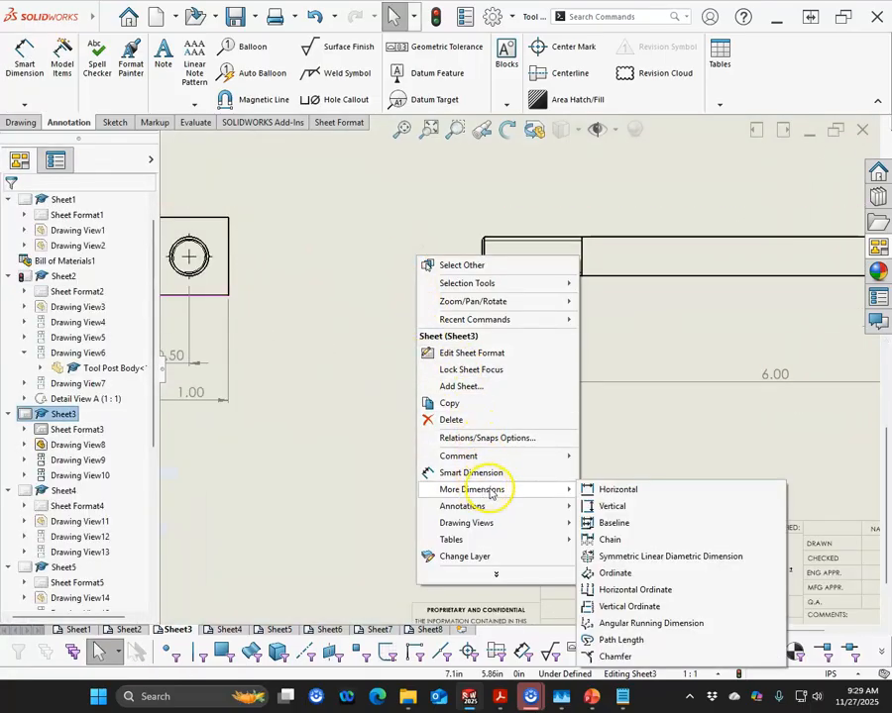
left_click(627, 657)
scroll(521, 303, "down", 5)
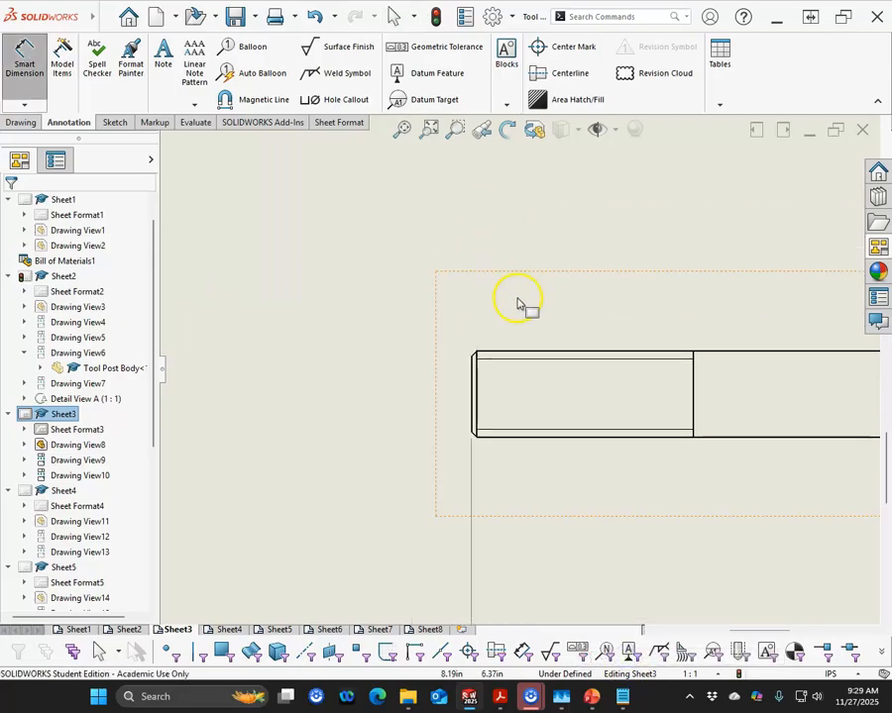
left_click(463, 381)
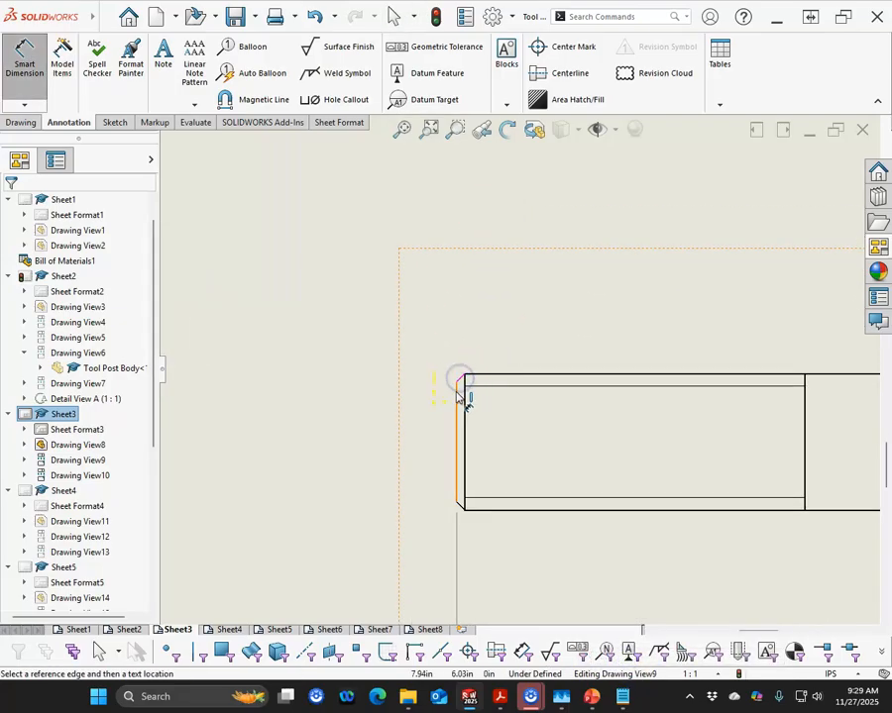
left_click(462, 391)
left_click(343, 250)
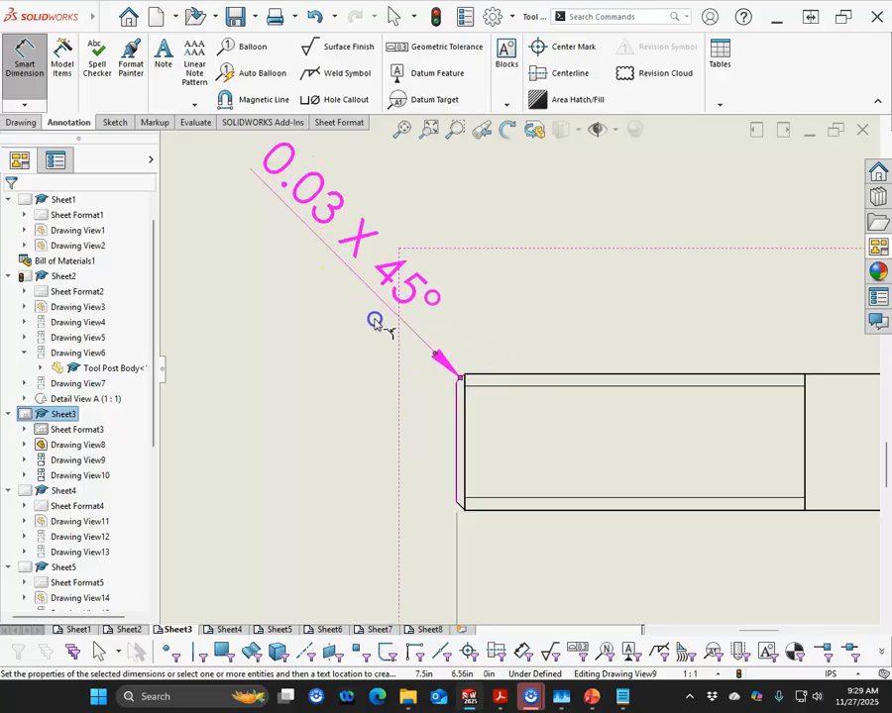
Dimension the thread circle in the bolt's end view with Smart Dimension, placing the text outside the square head.
scroll(434, 375, "up", 5)
scroll(448, 426, "down", 2)
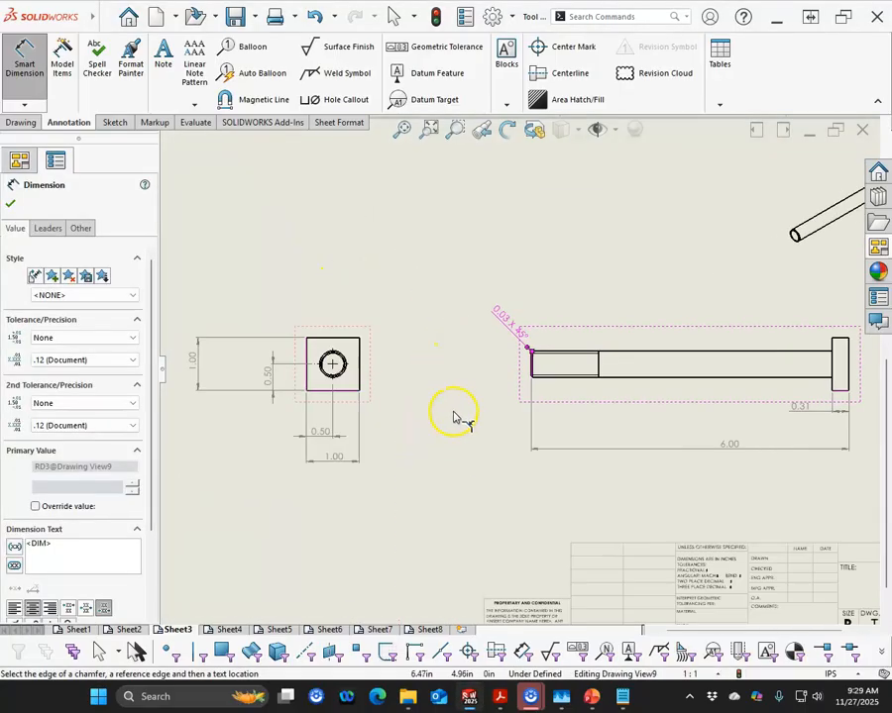
left_click(317, 100)
scroll(359, 308, "down", 3)
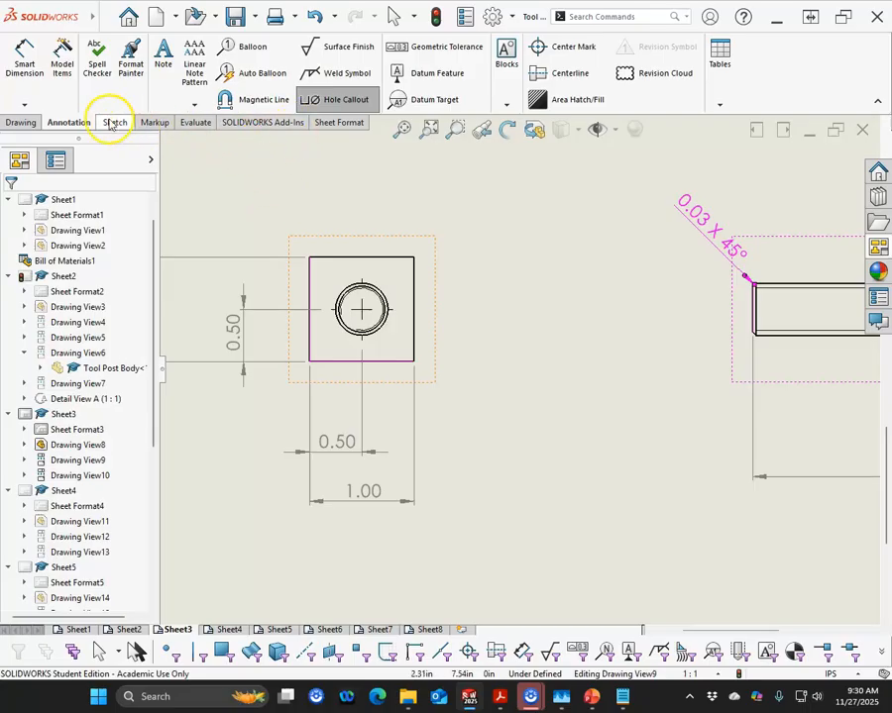
left_click(25, 63)
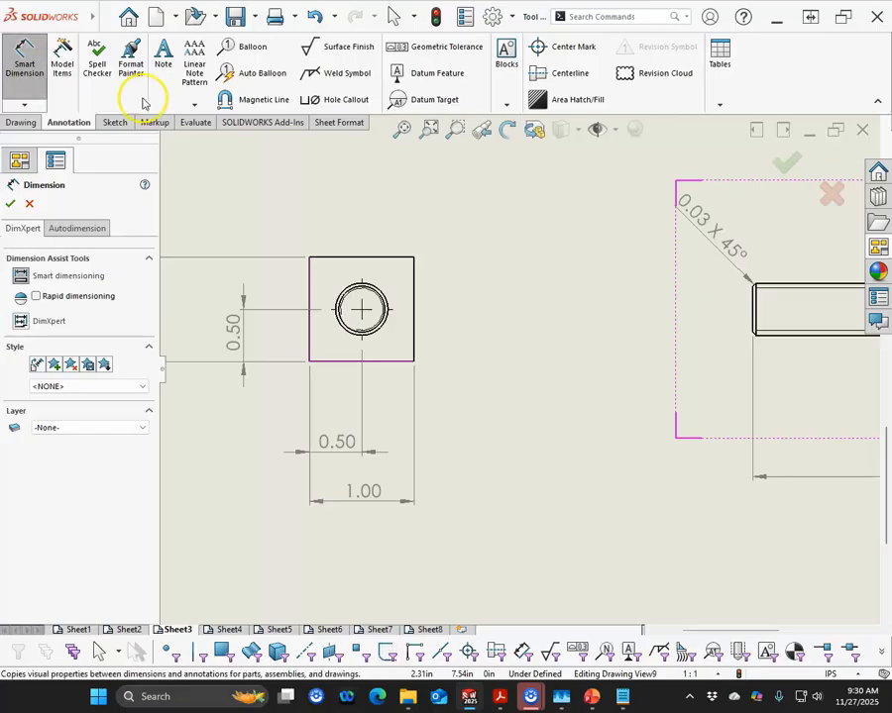
left_click(387, 296)
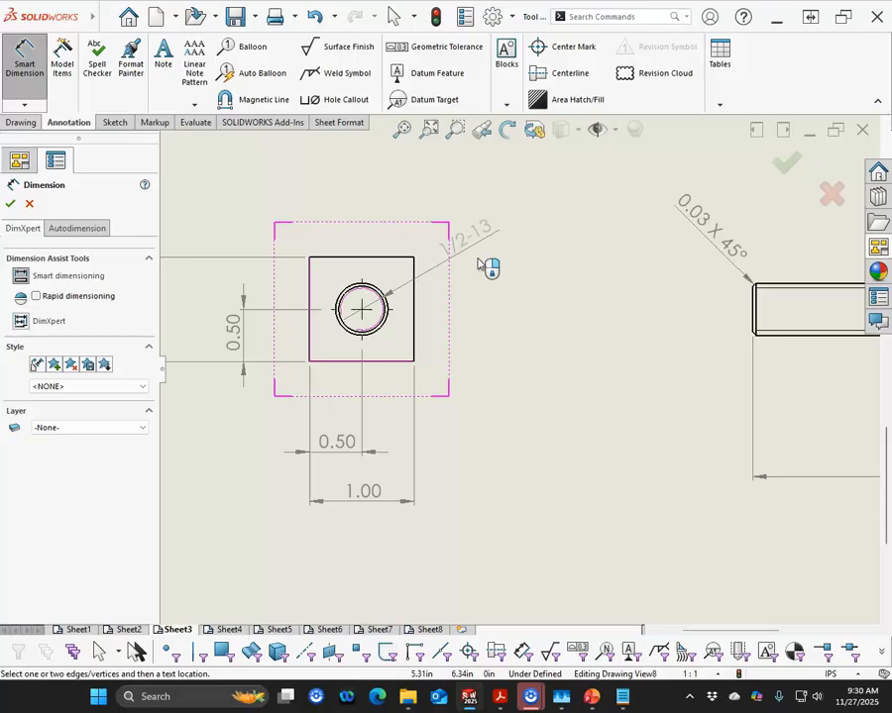
left_click(485, 268)
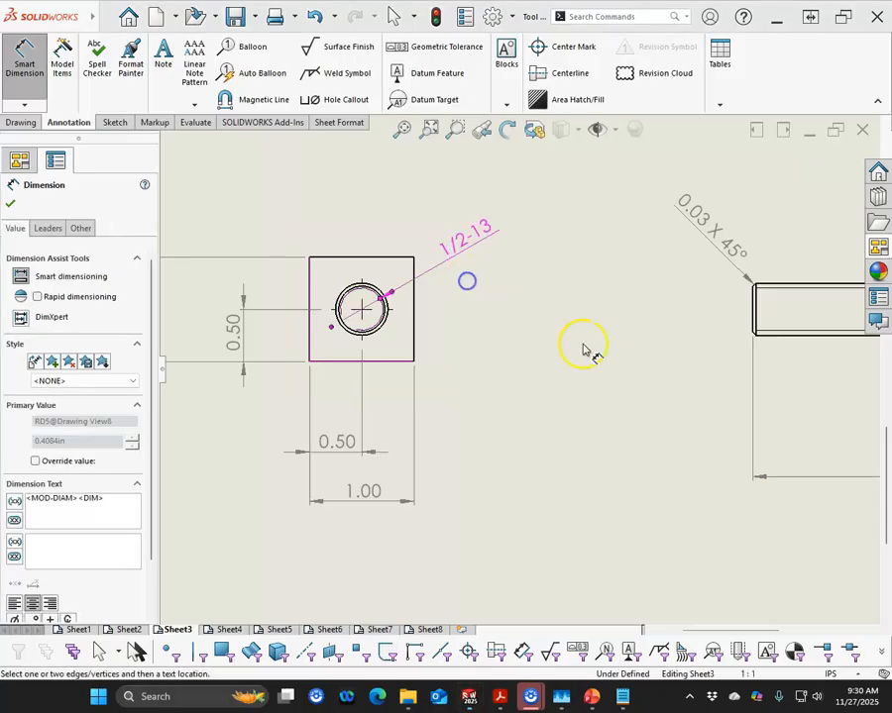
Dimension the threaded section's length below the bolt's side view, measured from the end face, and end the dimension command.
scroll(644, 357, "up", 3)
scroll(614, 359, "down", 3)
scroll(520, 332, "down", 2)
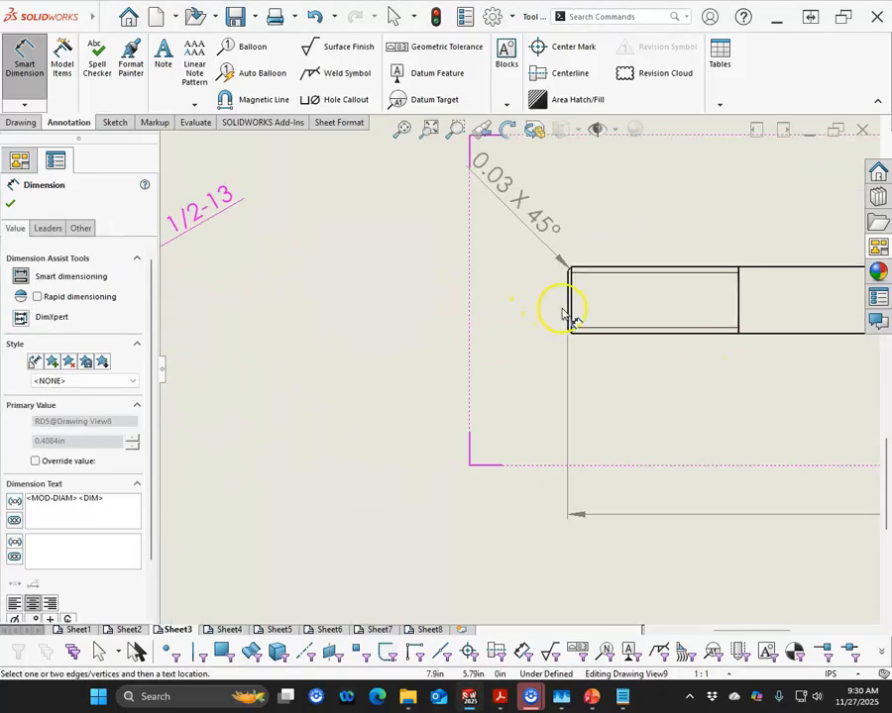
left_click(569, 316)
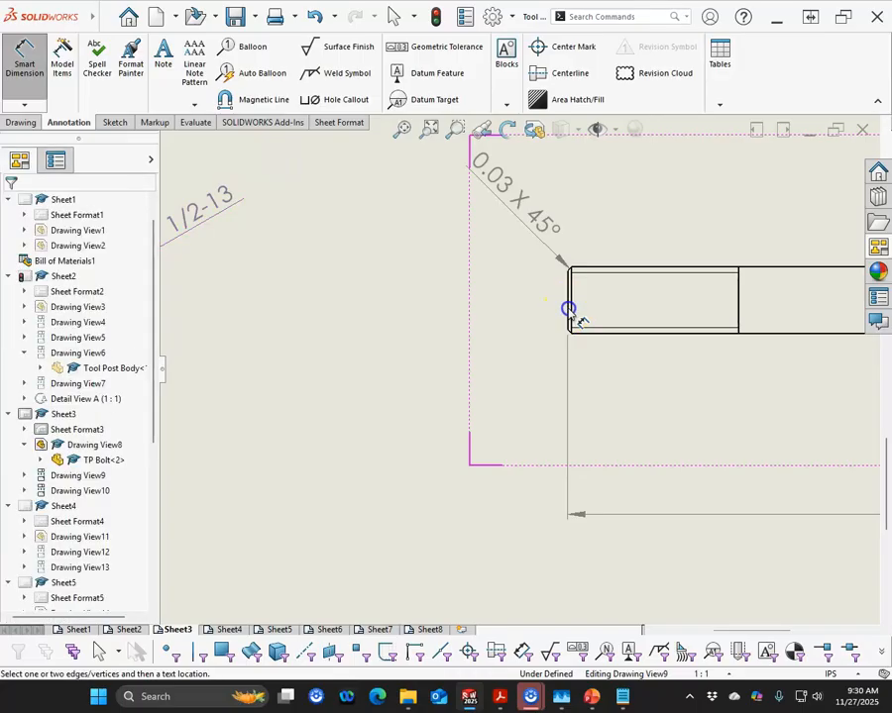
left_click(738, 317)
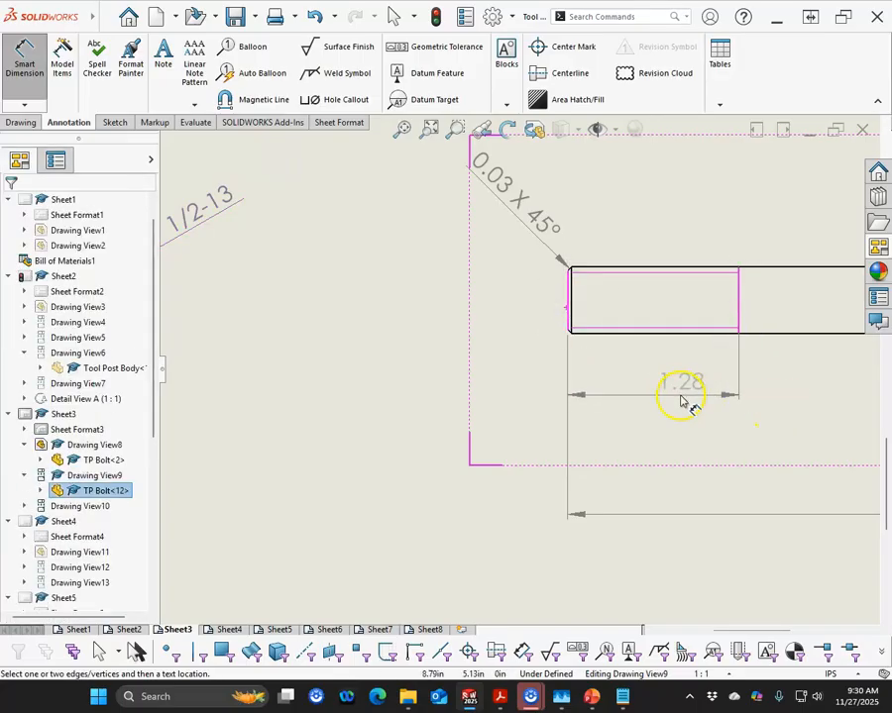
left_click(649, 400)
scroll(484, 386, "up", 5)
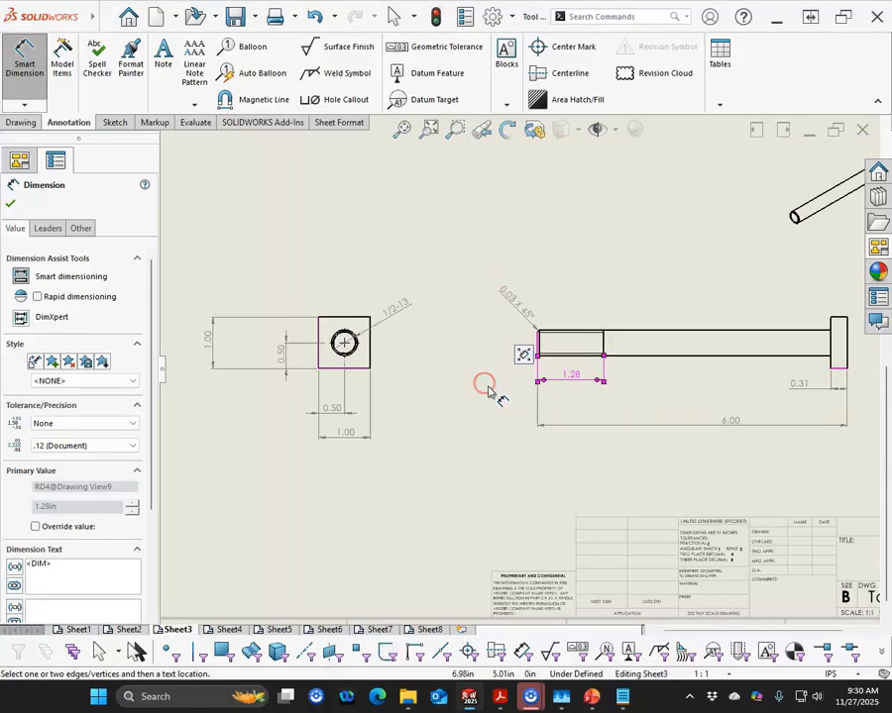
right_click(478, 433)
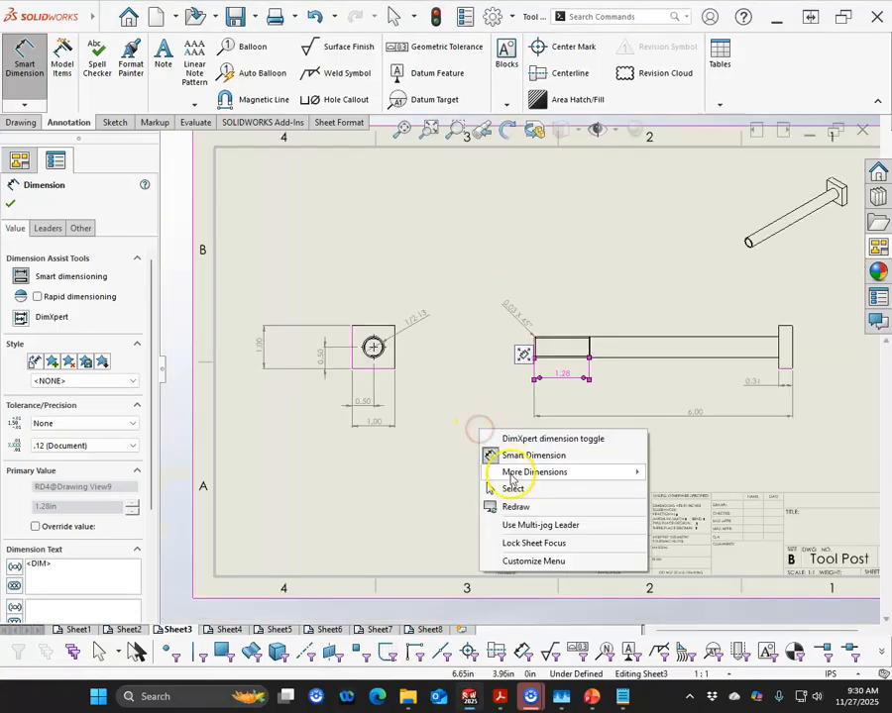
left_click(508, 485)
Move the square head's overall height dimension closer to the bolt's end view.
scroll(448, 371, "down", 2)
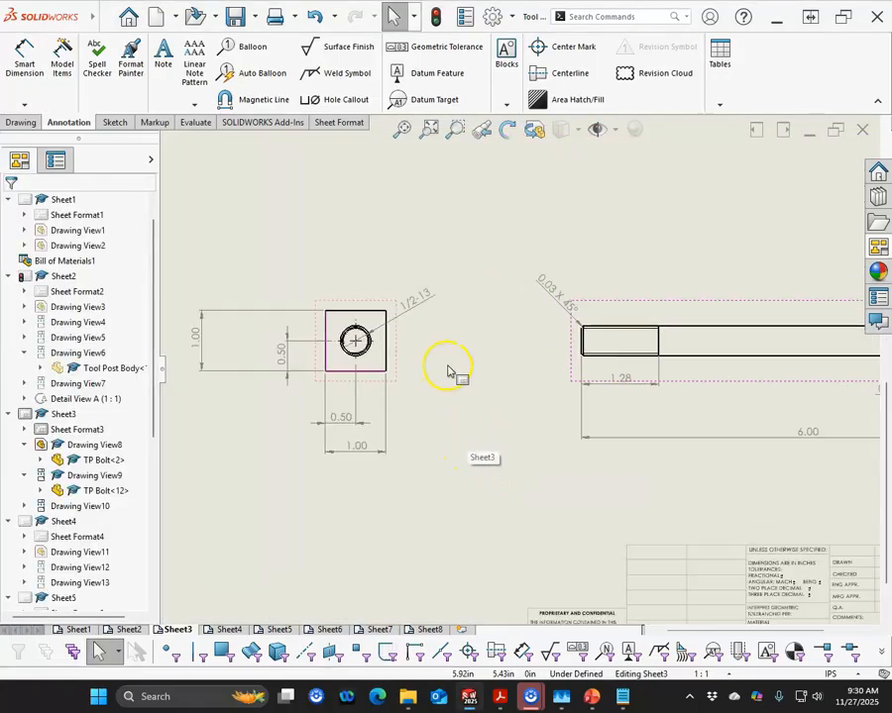
left_click(426, 306)
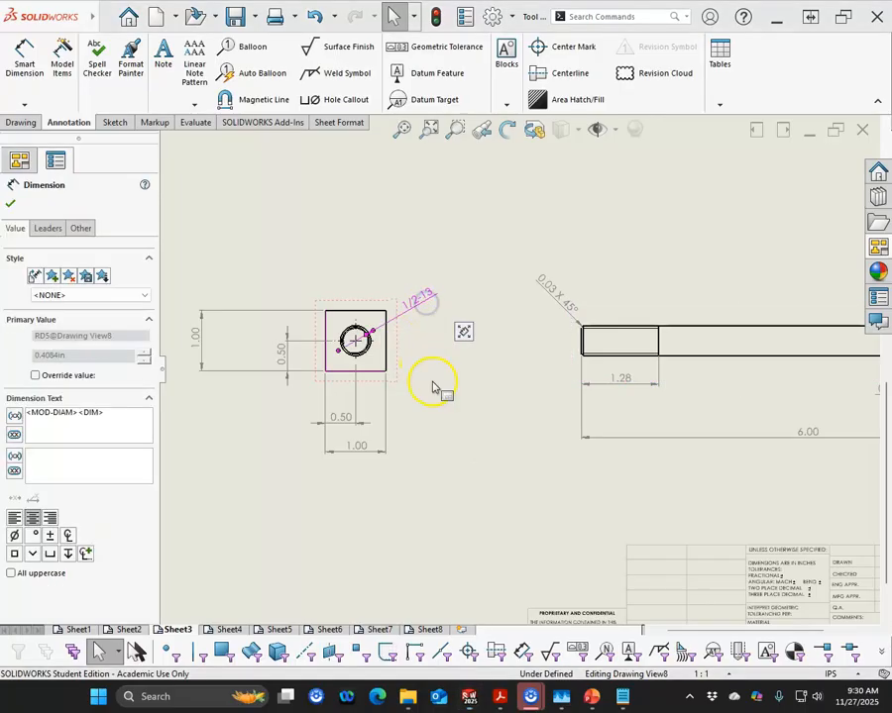
left_click(434, 386)
scroll(438, 395, "up", 3)
scroll(521, 420, "down", 2)
scroll(520, 416, "down", 1)
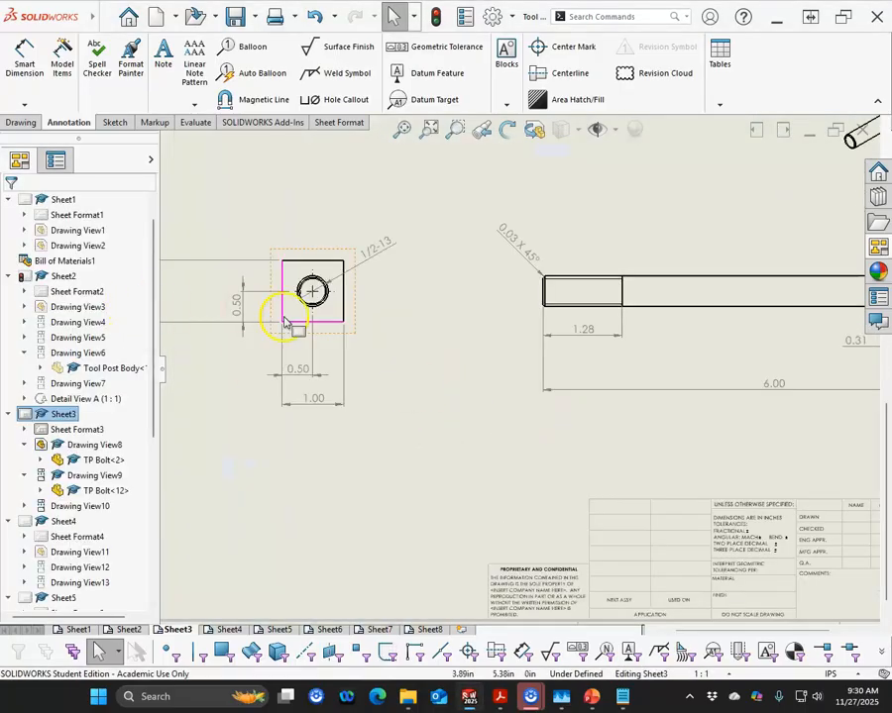
scroll(289, 319, "up", 1)
left_click_drag(216, 303, 255, 309)
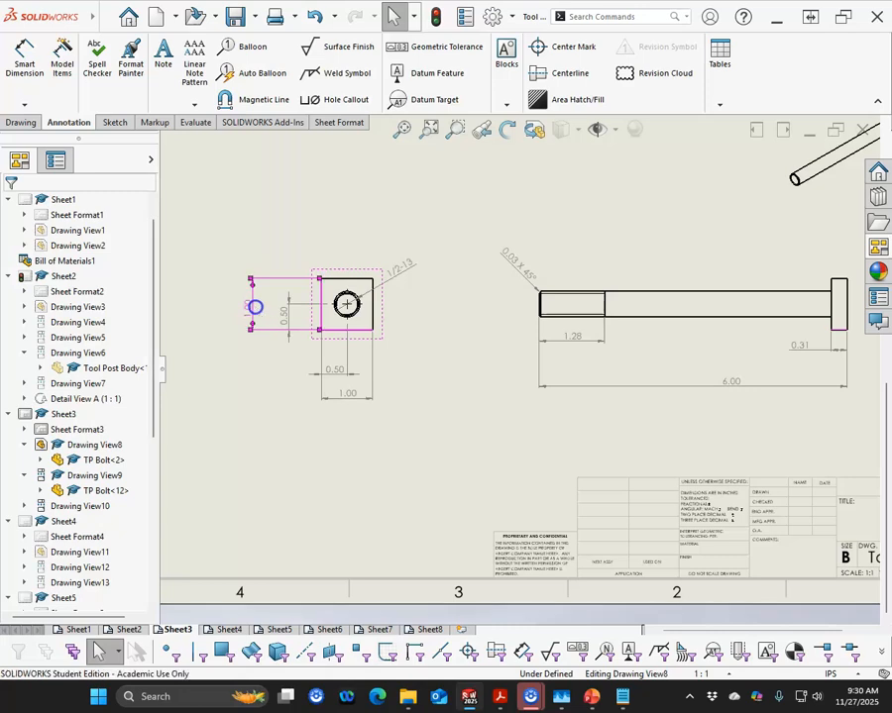
left_click(444, 406)
scroll(446, 418, "up", 2)
scroll(634, 369, "up", 2)
scroll(594, 337, "down", 2)
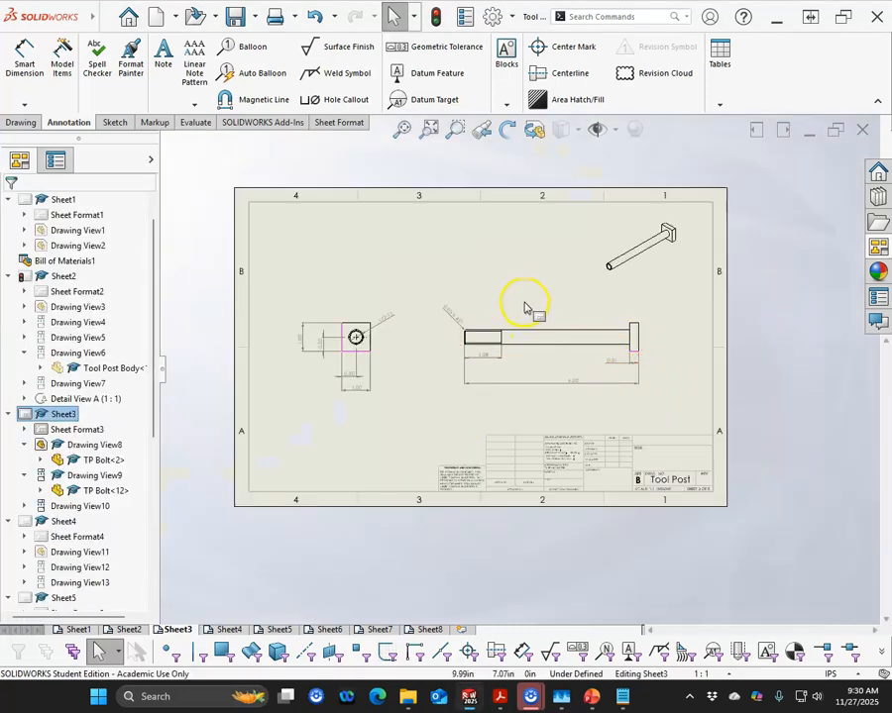
scroll(525, 297, "down", 2)
On Sheet4, dimension the wedge's top edge length above the side view and the angle between its top and sloped edges.
left_click(229, 631)
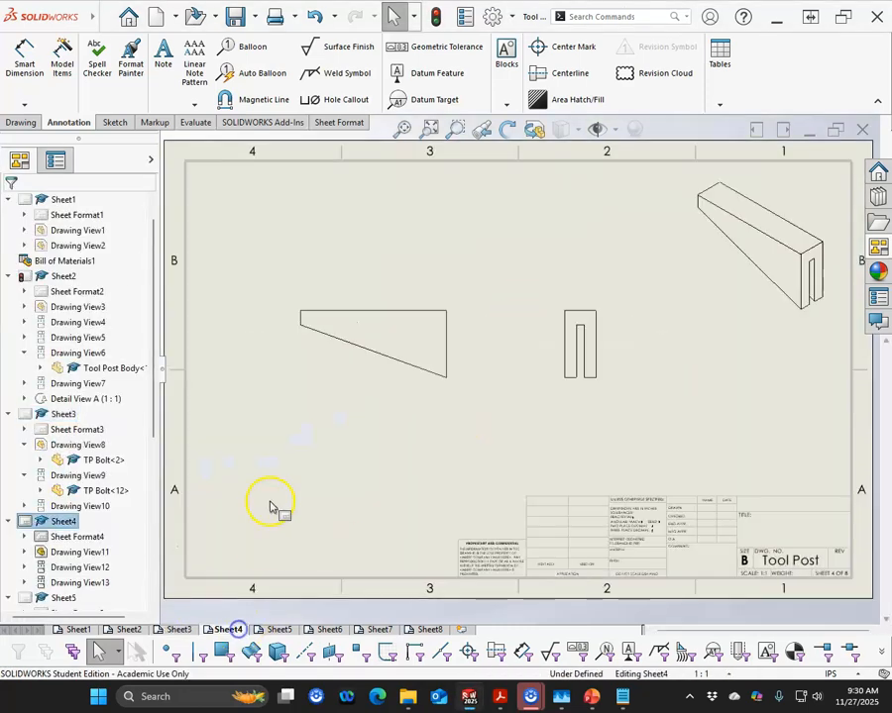
left_click(24, 54)
left_click(402, 312)
left_click(364, 277)
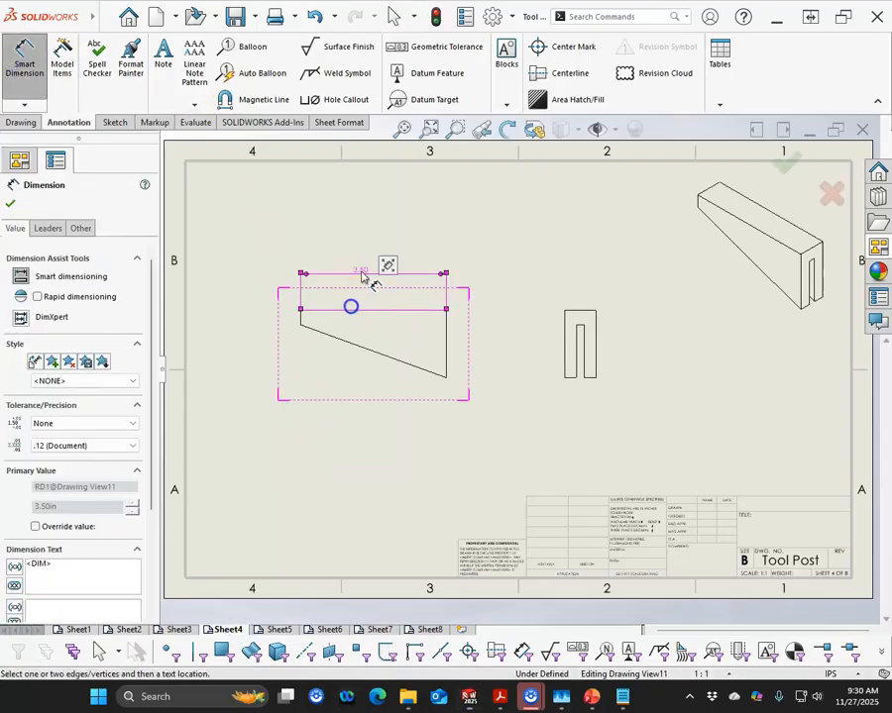
left_click(347, 340)
left_click(484, 364)
Dimension the height of the wedge's short end beside the side view.
left_click(299, 319)
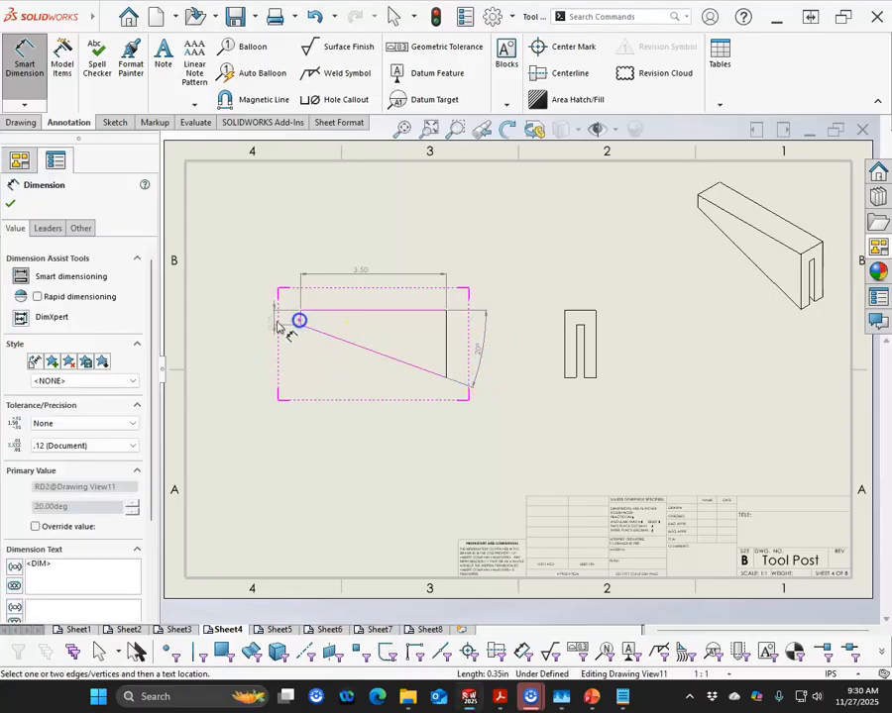
left_click(394, 428)
left_click(524, 420)
Dimension the slot's width below the wedge's end view.
scroll(606, 401, "down", 5)
left_click(536, 327)
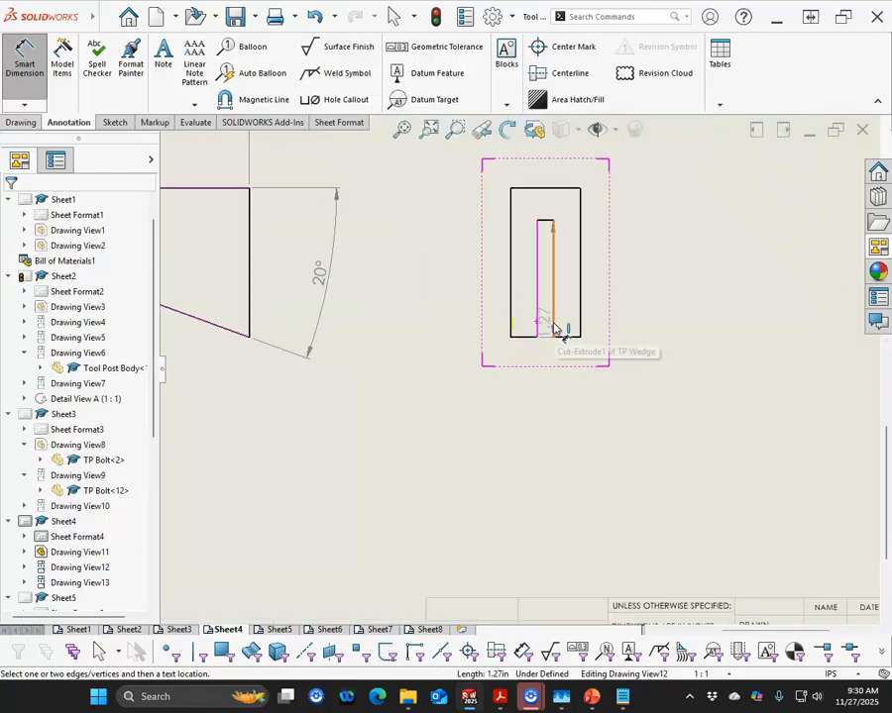
left_click(554, 329)
left_click(593, 417)
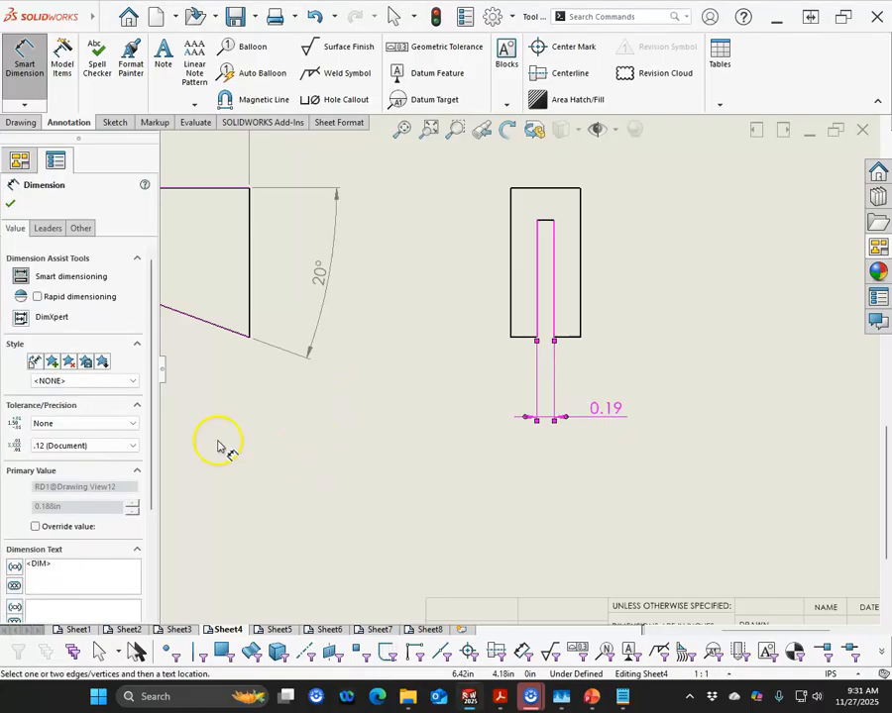
Set the slot width dimension's precision to three decimal places (.123).
left_click(133, 423)
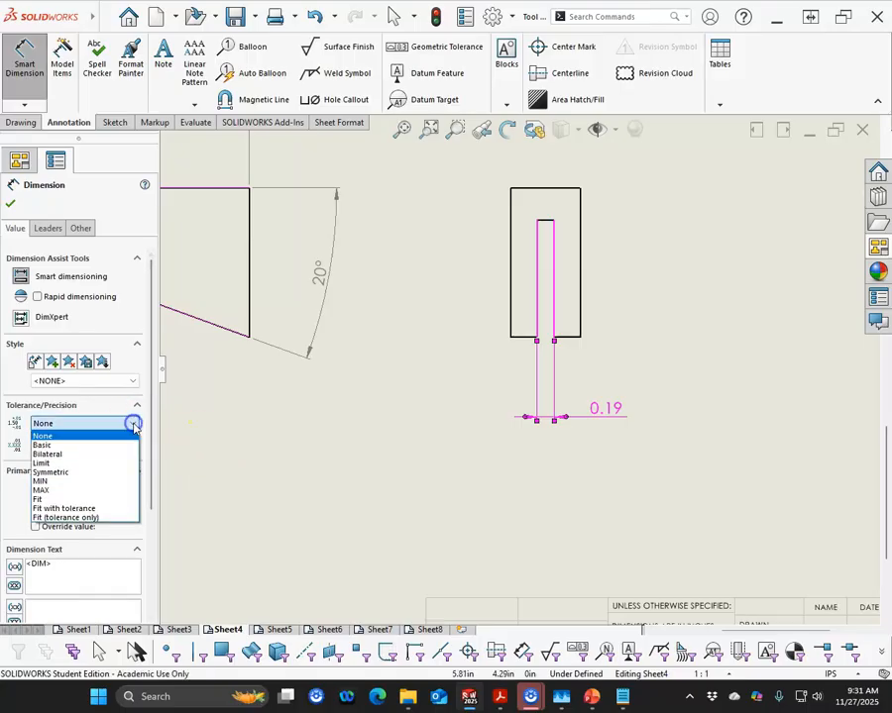
left_click(133, 423)
left_click(132, 445)
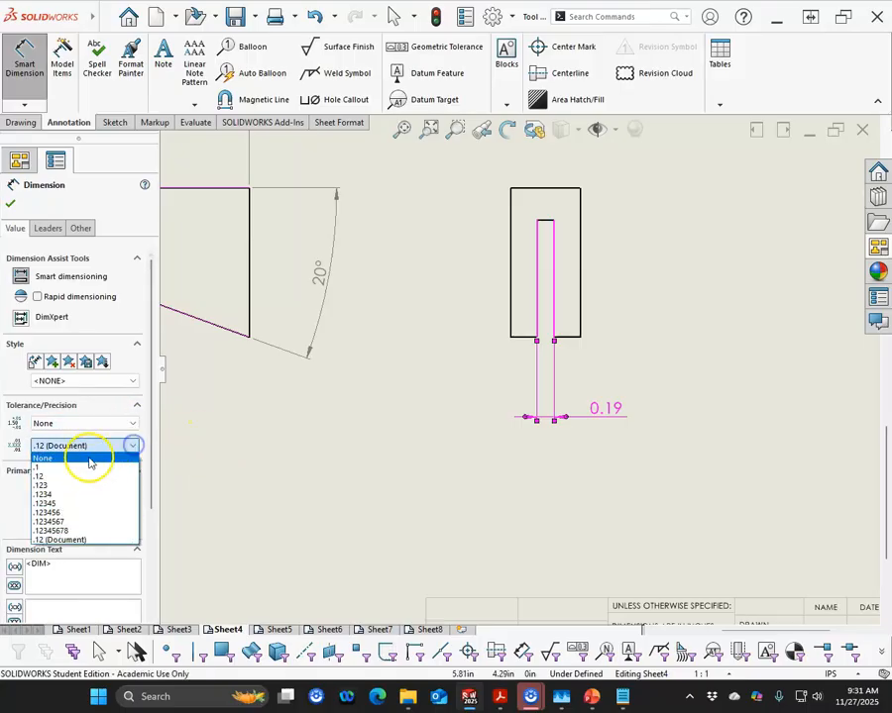
left_click(53, 486)
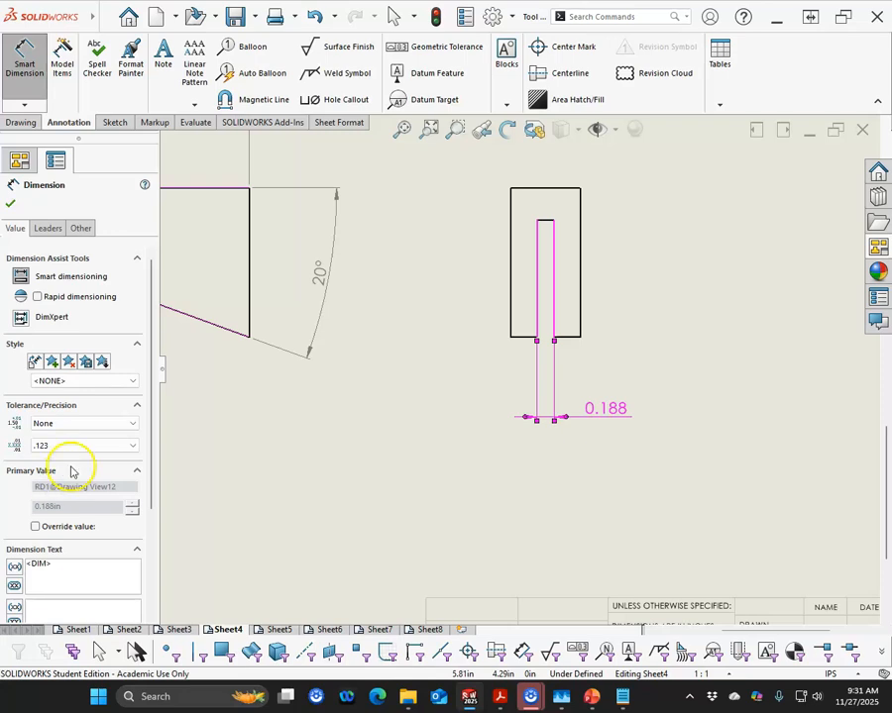
Give the slot width dimension a Limit tolerance with an upper deviation of 0.002 in and a lower deviation of 0.
left_click_drag(152, 424, 152, 429)
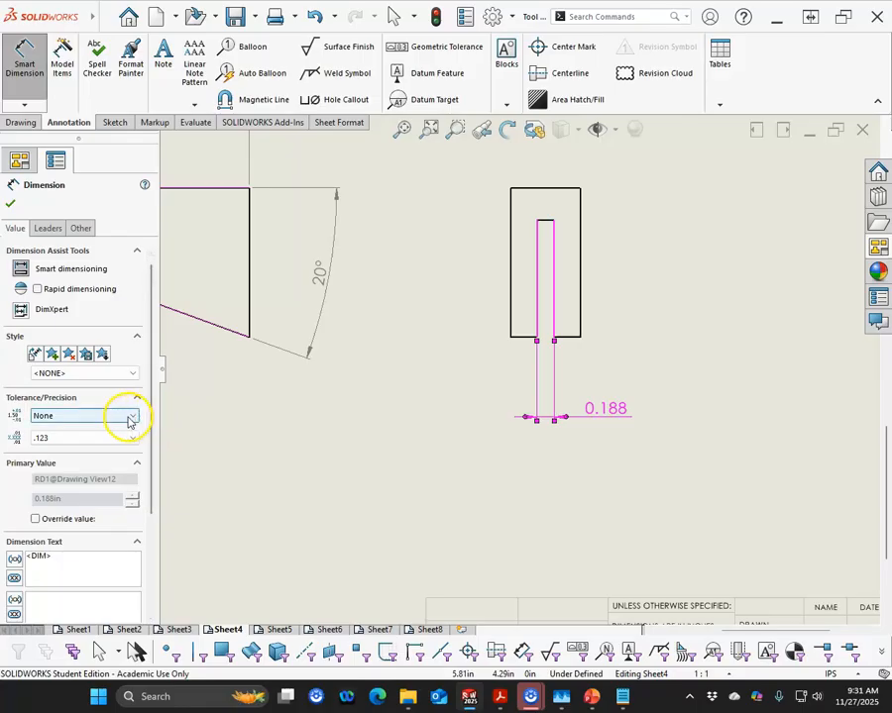
left_click(131, 416)
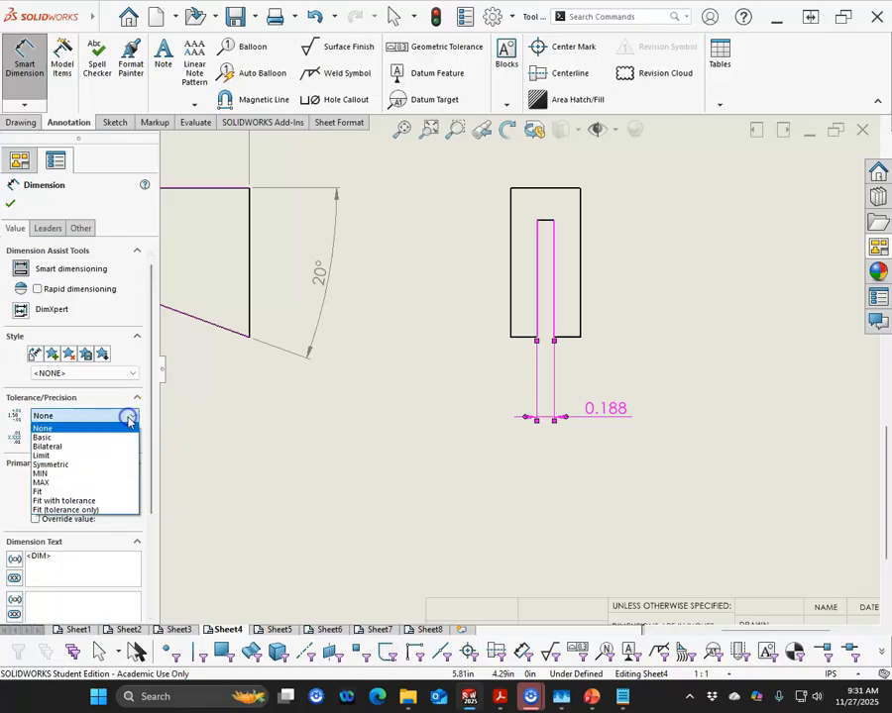
left_click(55, 456)
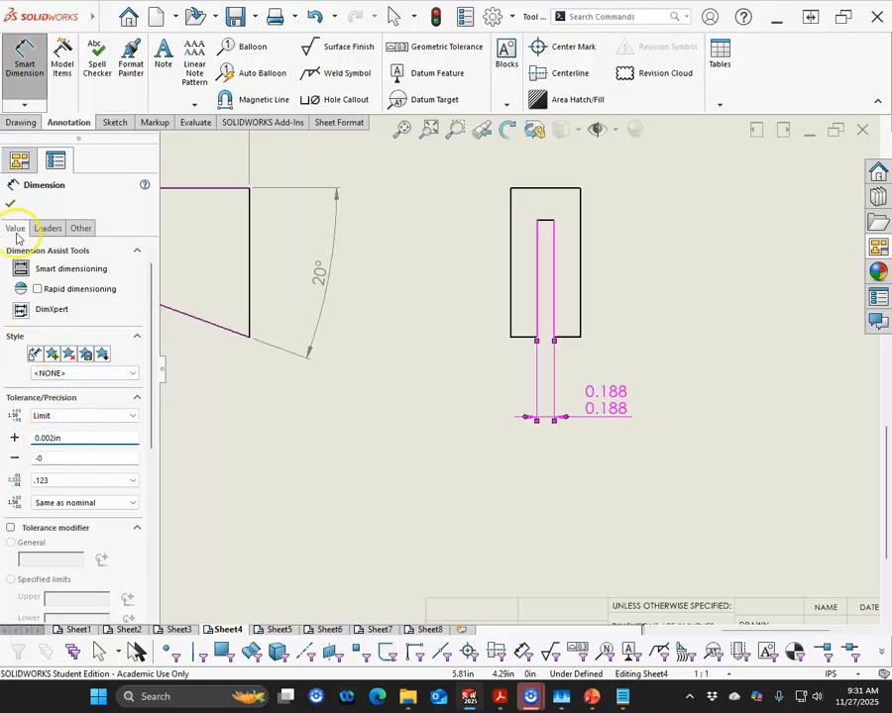
left_click(9, 205)
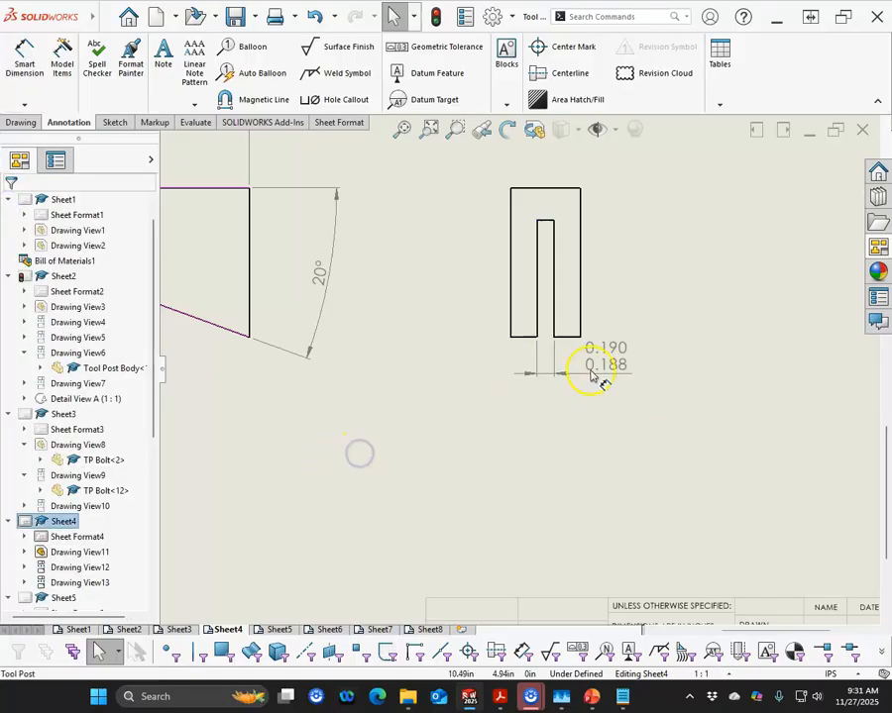
Reposition the slot's limit dimension closer below the wedge's end view.
left_click(592, 375)
scroll(563, 372, "up", 3)
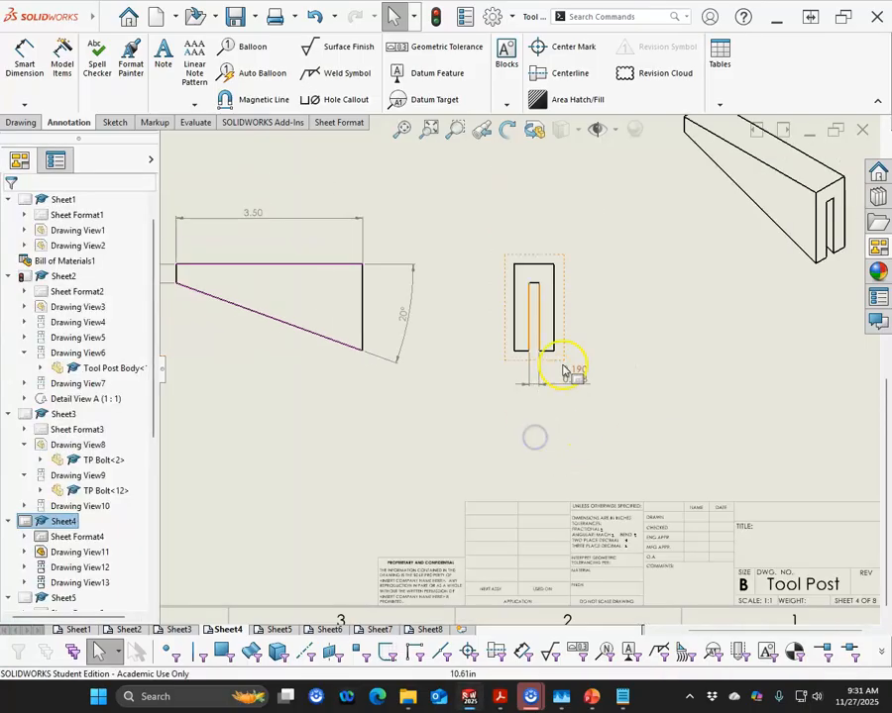
scroll(585, 327, "up", 1)
left_click(591, 316)
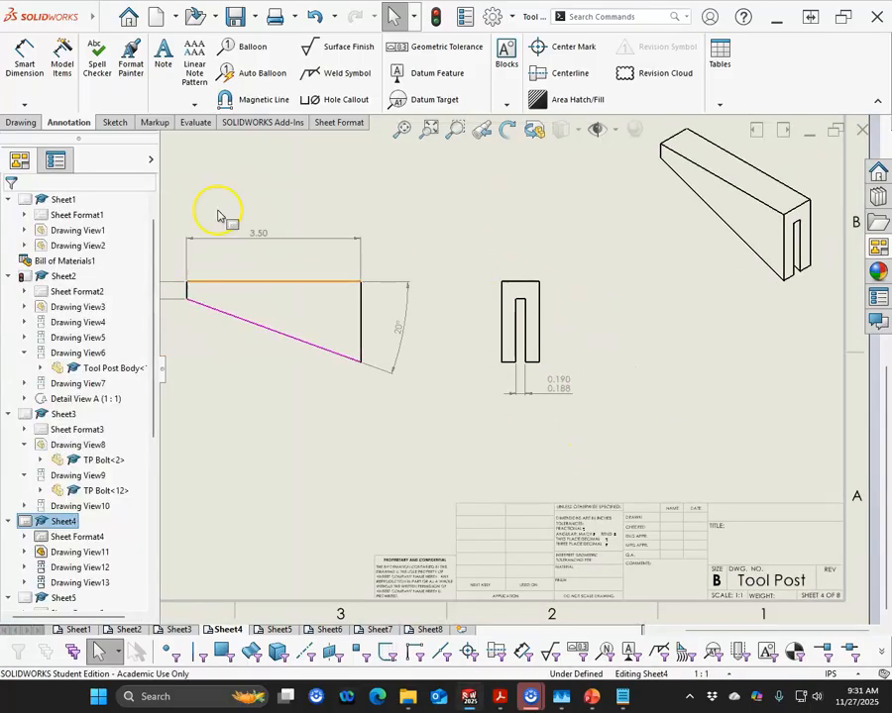
Dimension the wedge's overall width above its end view and end the dimension command.
left_click(23, 59)
left_click(528, 285)
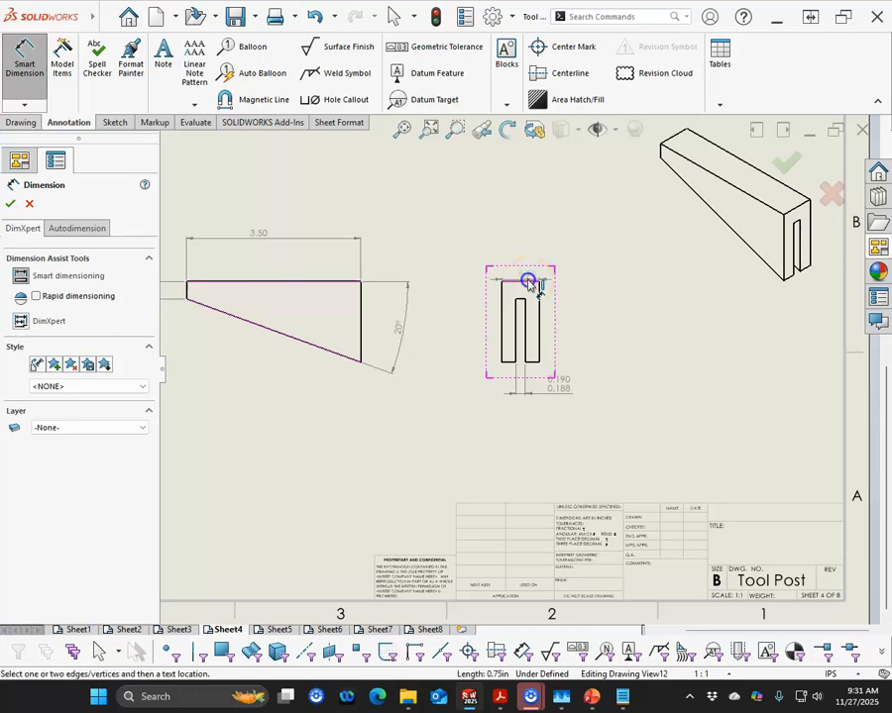
left_click(572, 268)
left_click(607, 394)
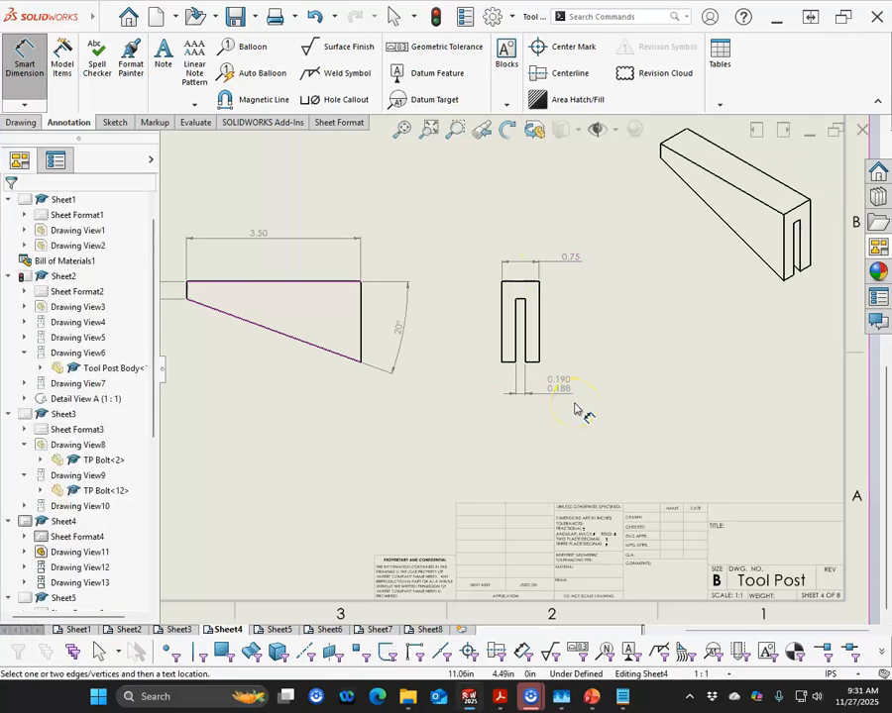
key("f")
scroll(361, 412, "down", 1)
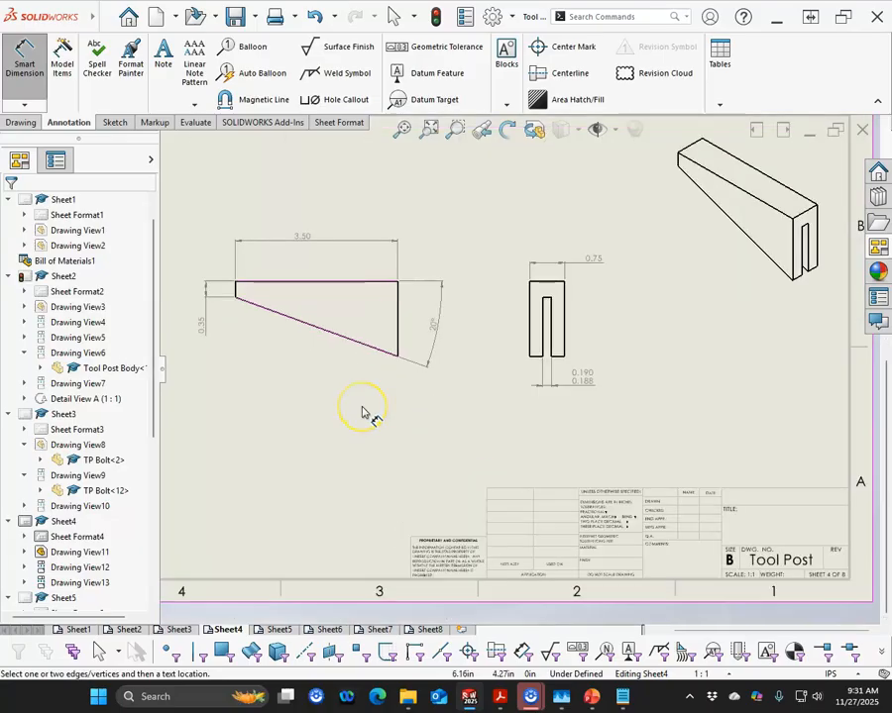
scroll(361, 412, "up", 1)
right_click(361, 384)
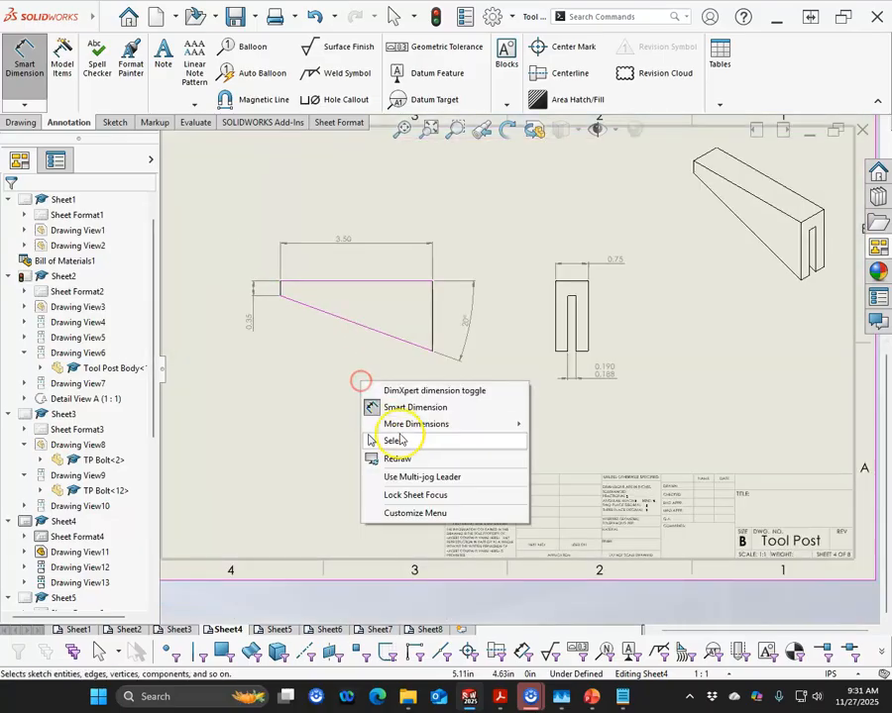
left_click(397, 441)
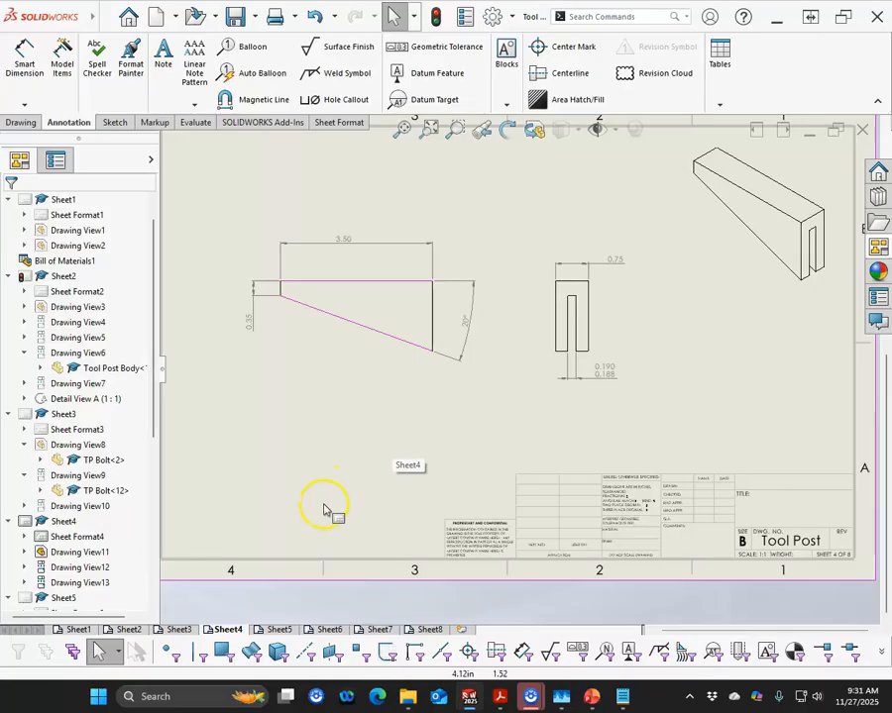
Set the scale of Sheet5 to 2:1 and shift the end view farther from the side view.
left_click(273, 630)
scroll(381, 365, "down", 1)
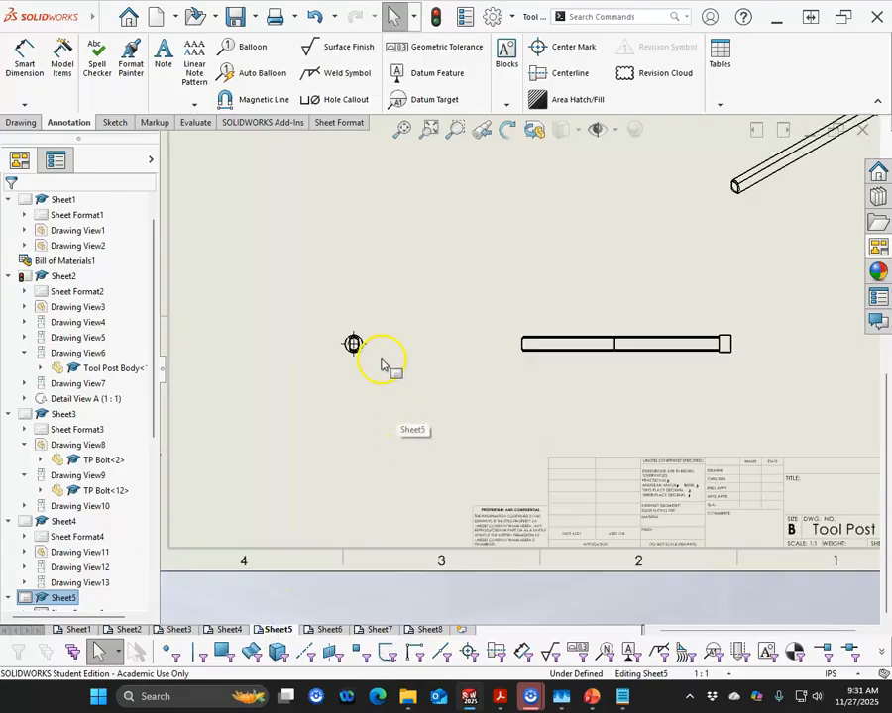
scroll(577, 372, "up", 3)
scroll(555, 394, "down", 3)
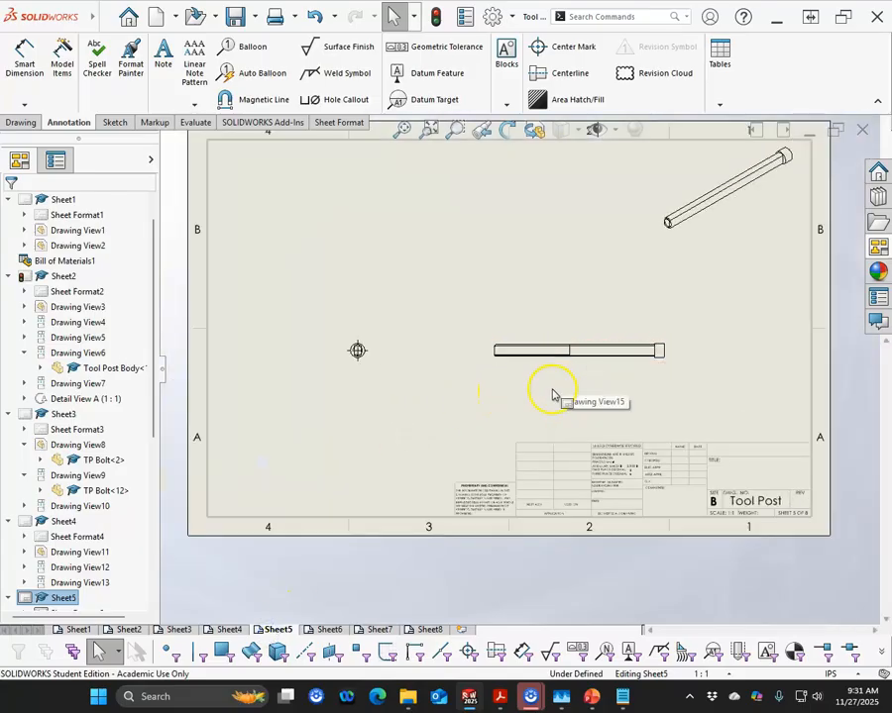
left_click(728, 674)
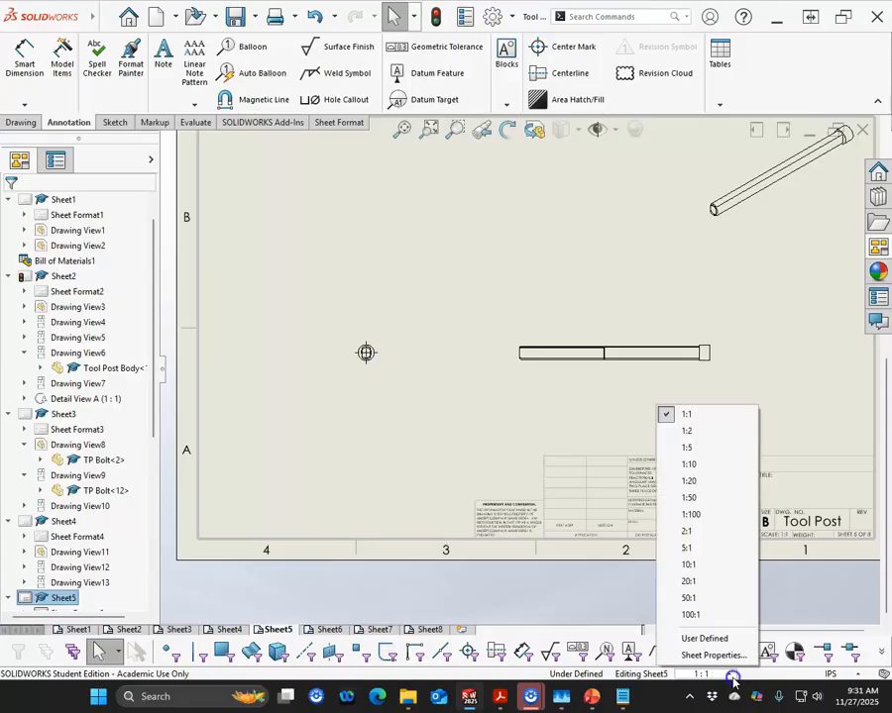
left_click(691, 531)
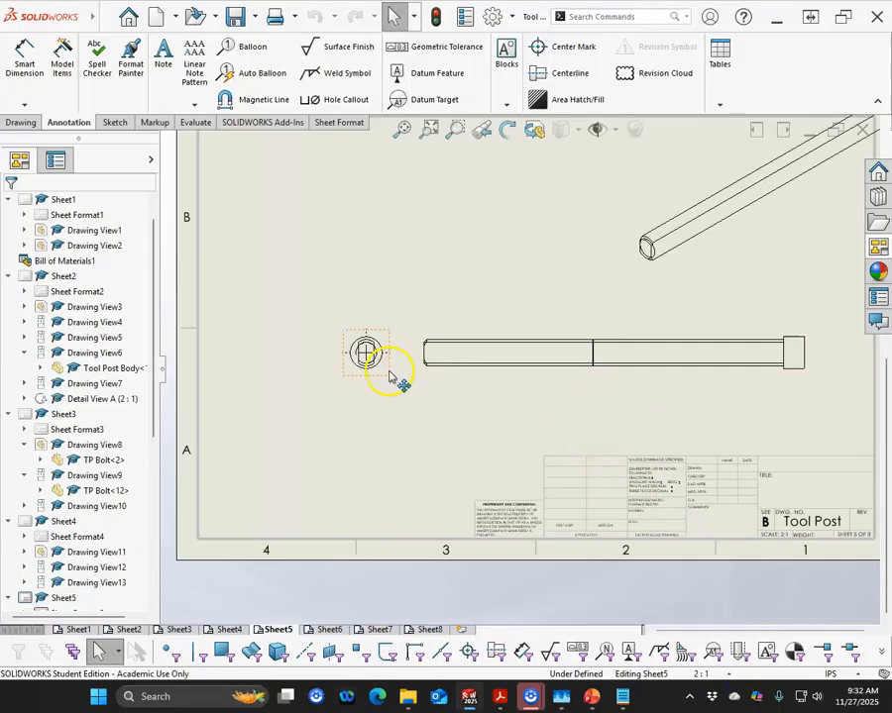
left_click_drag(392, 376, 368, 365)
Give the adjusting screw's isometric view on Sheet5 a custom scale of 1:1.
left_click(615, 280)
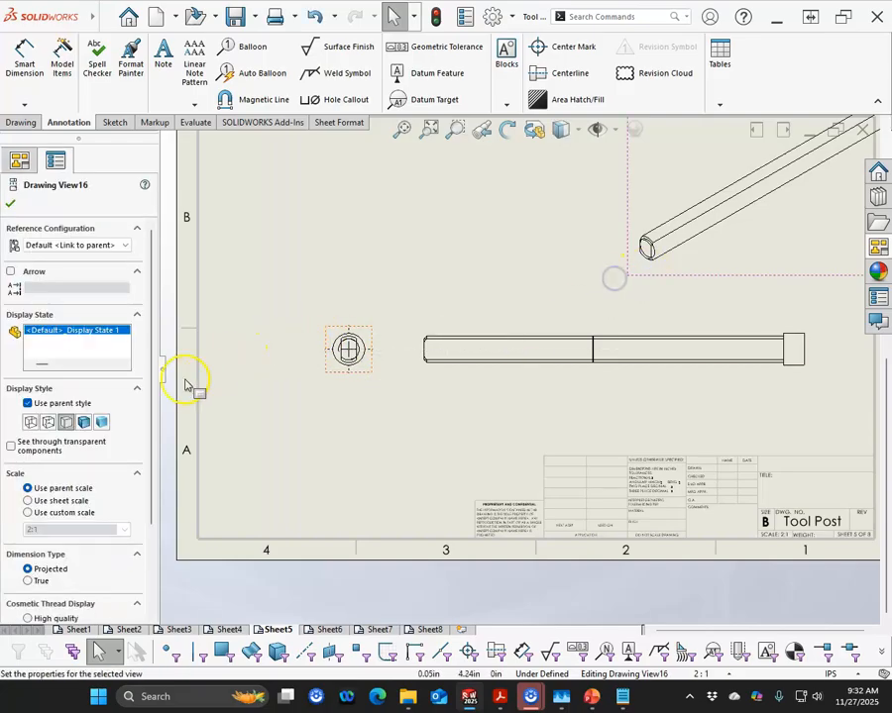
left_click_drag(154, 398, 162, 519)
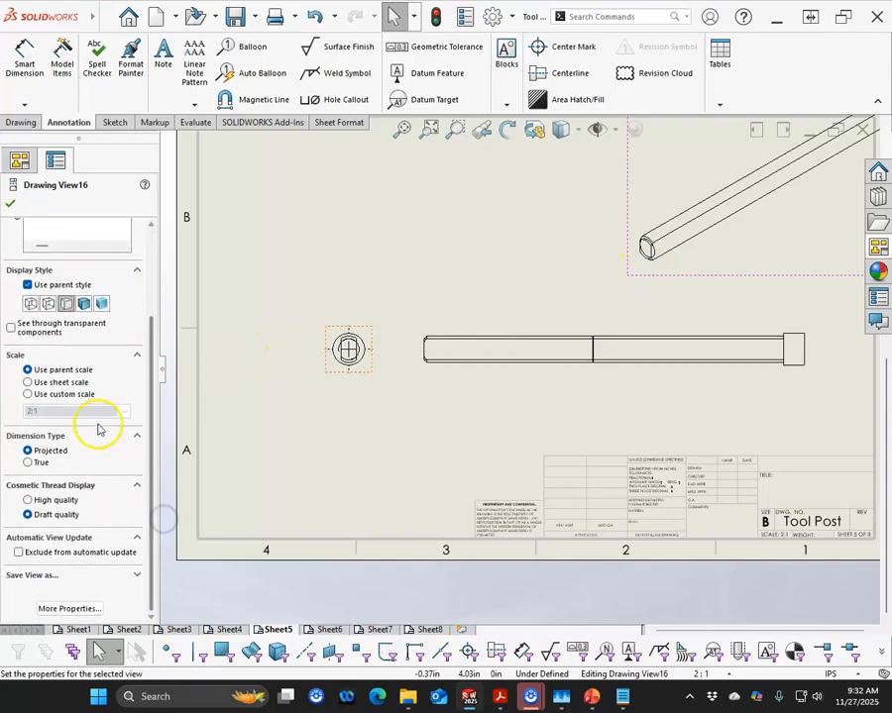
left_click(28, 394)
left_click(122, 412)
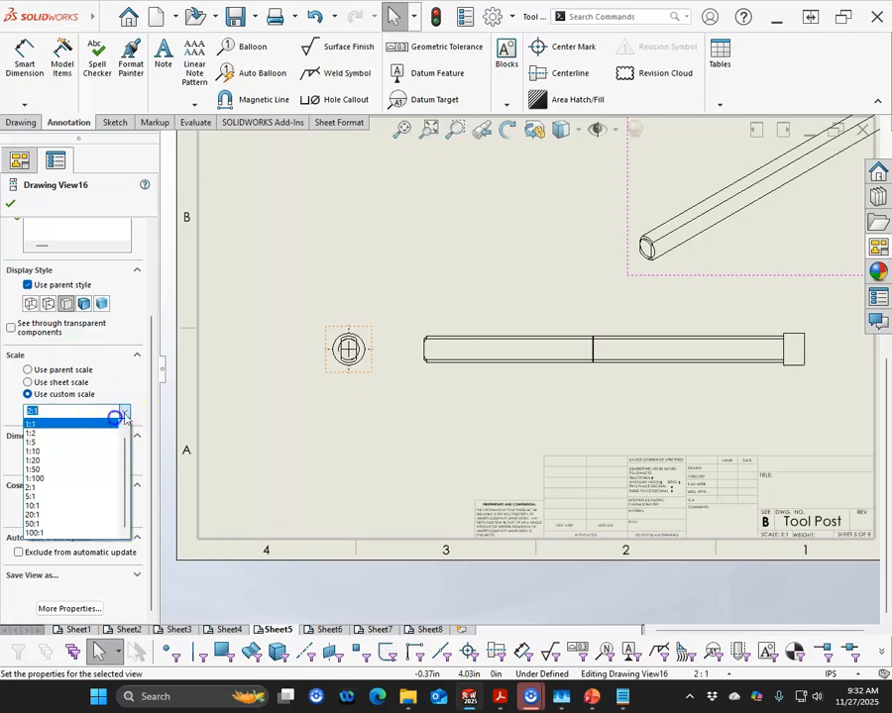
left_click(52, 423)
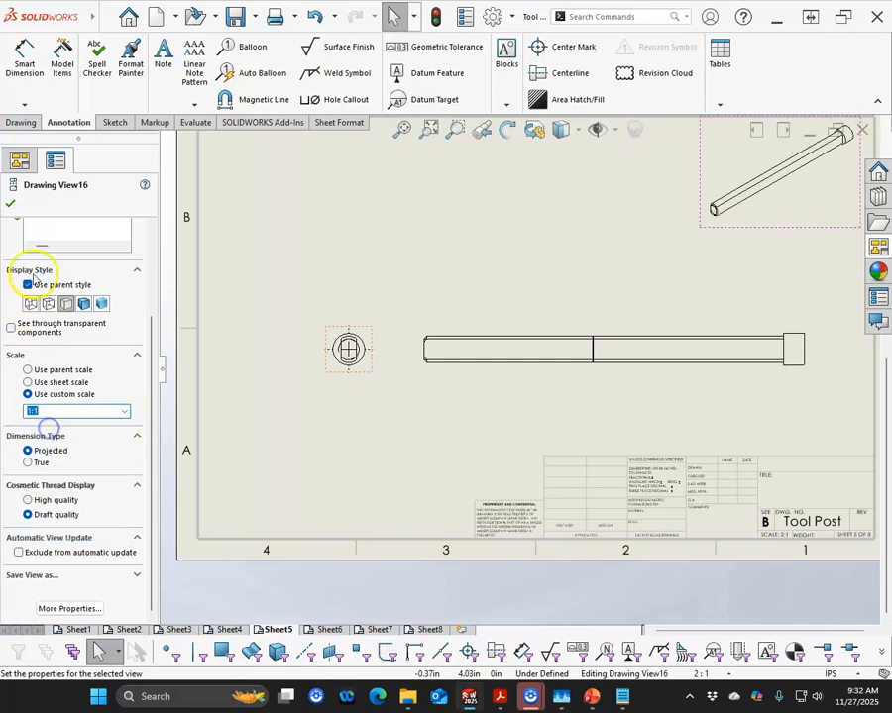
left_click(10, 206)
scroll(518, 371, "up", 3)
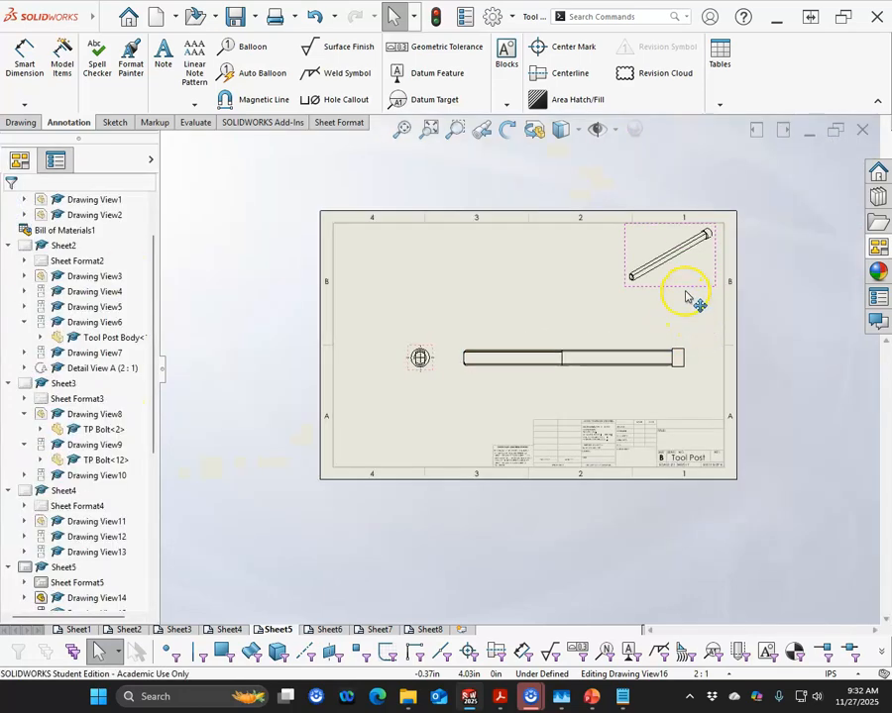
Reposition the isometric view near the sheet's upper corner and shift the side view farther from the end view.
left_click(685, 295)
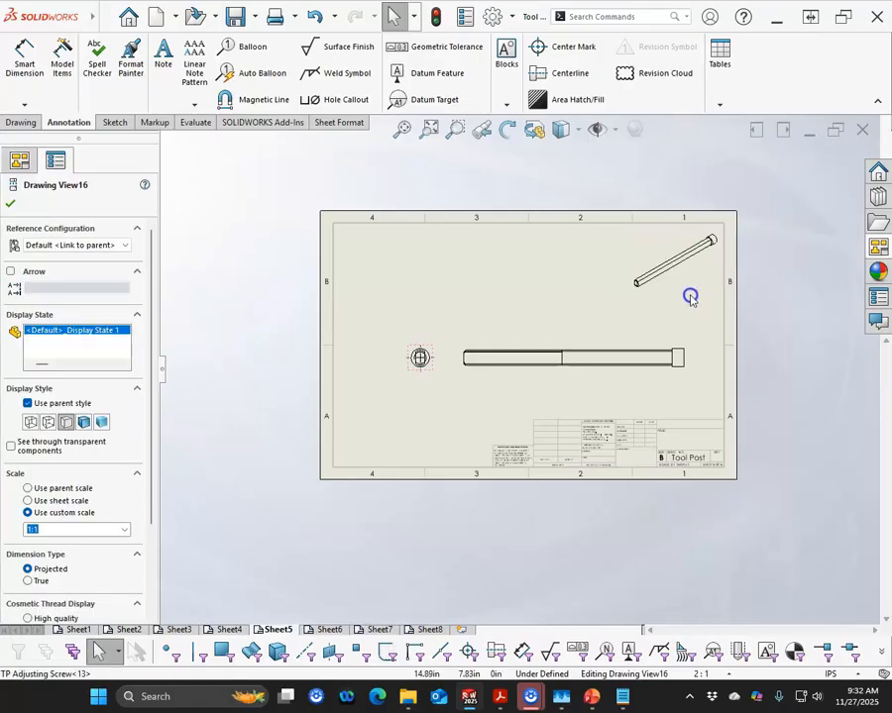
left_click(501, 314)
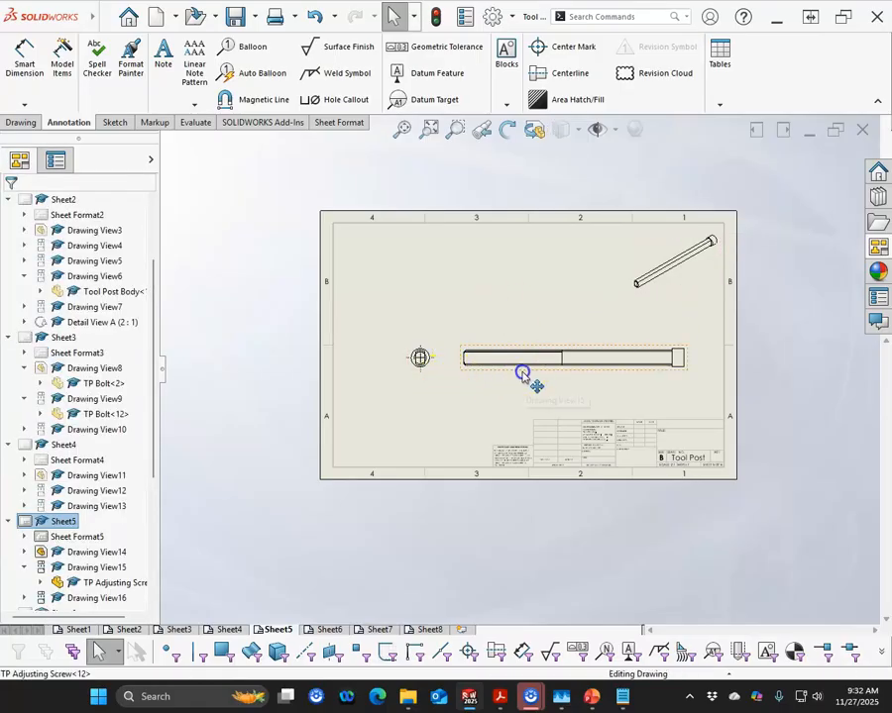
left_click_drag(518, 380, 534, 381)
Dimension the adjusting screw's overall length below the side view with Smart Dimension.
left_click(26, 58)
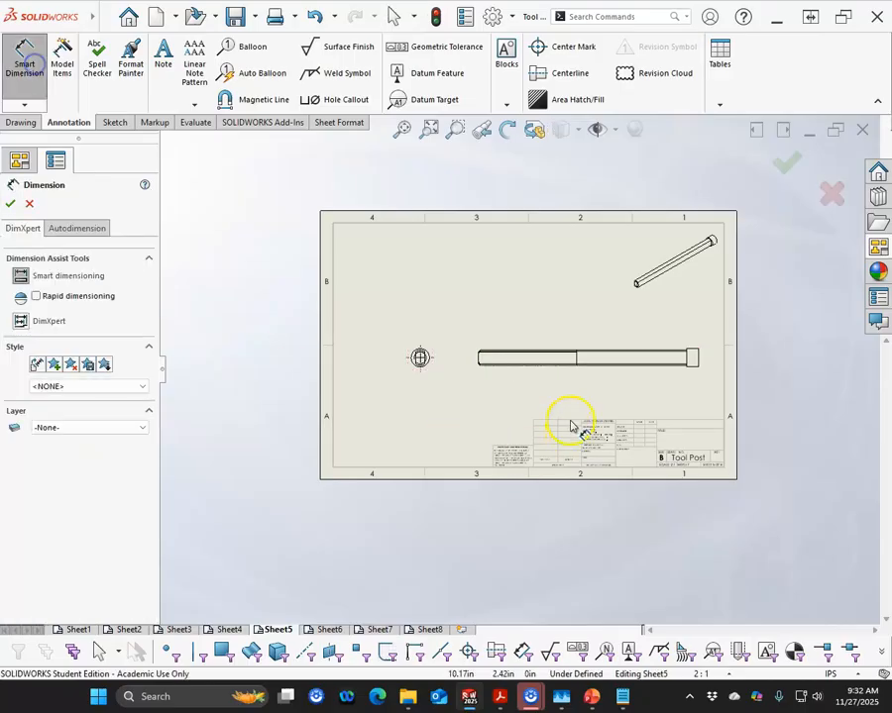
scroll(635, 397, "down", 3)
left_click(792, 289)
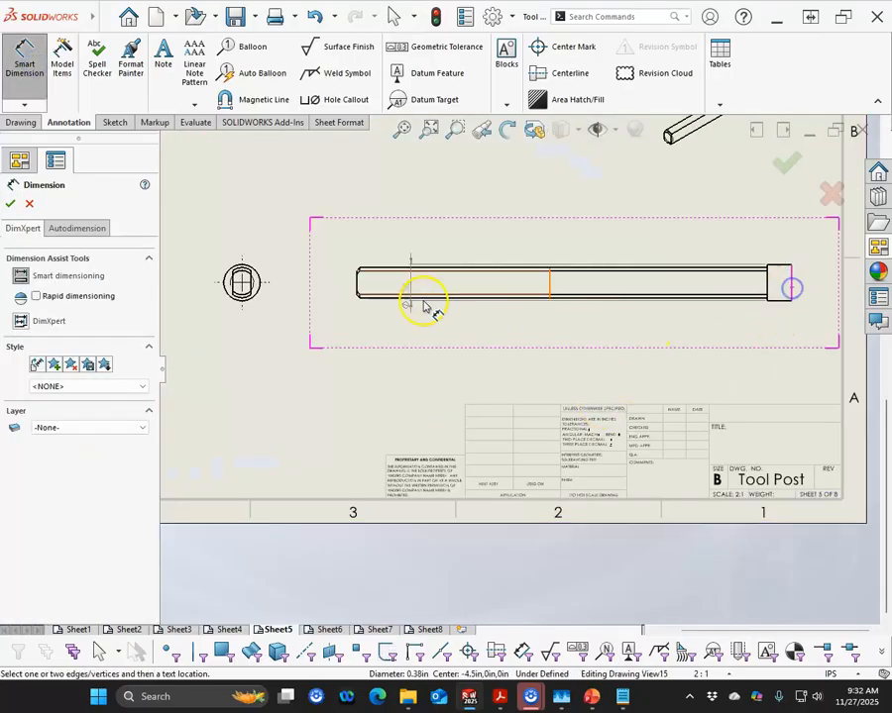
left_click(358, 287)
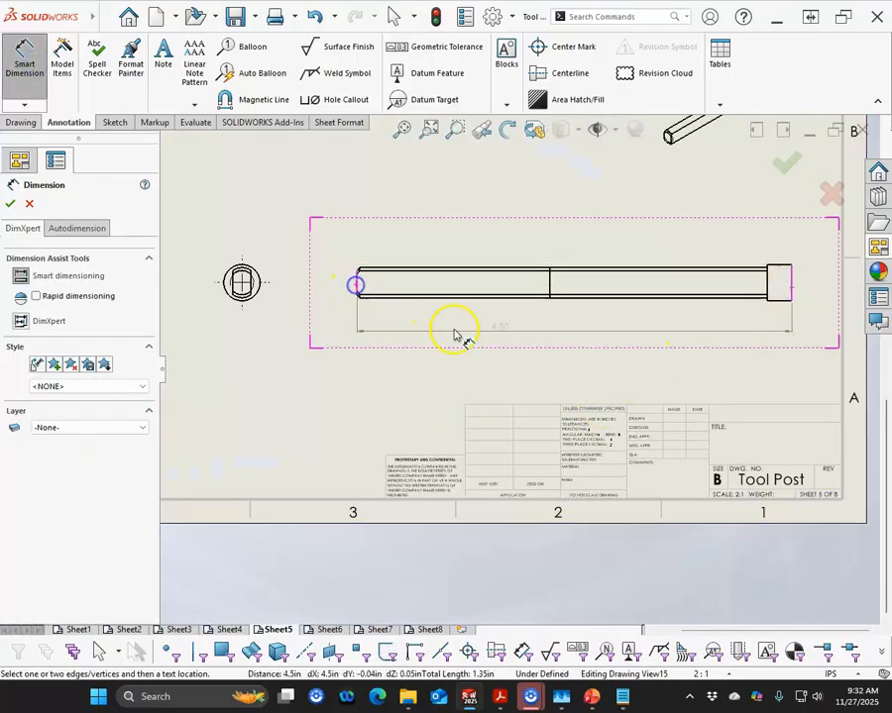
left_click(581, 356)
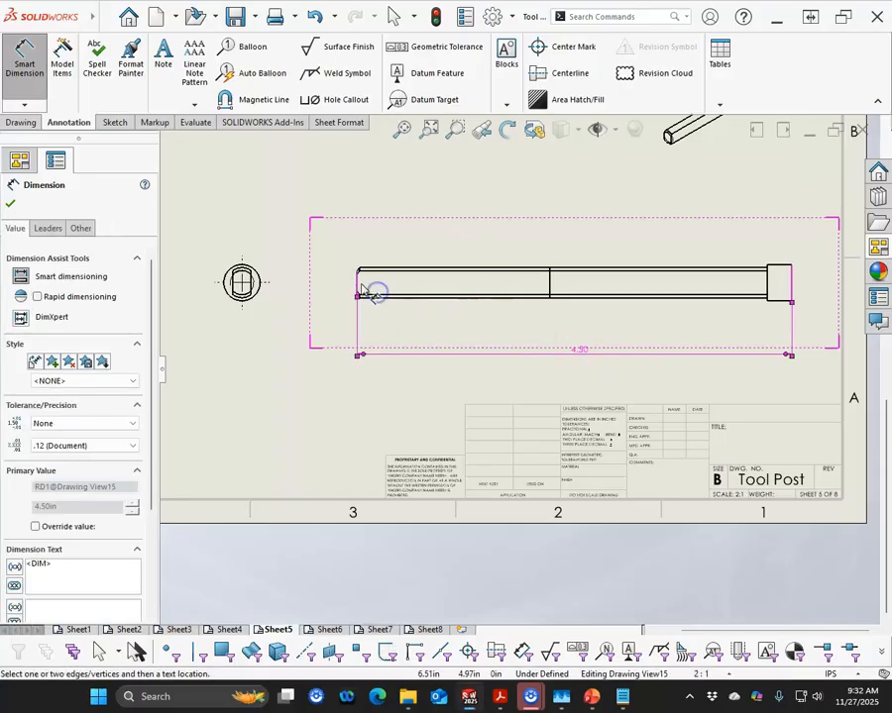
Dimension the distance from the screw's chamfered end to the shank's dividing line, between the side view and the overall length.
left_click(359, 285)
left_click(547, 283)
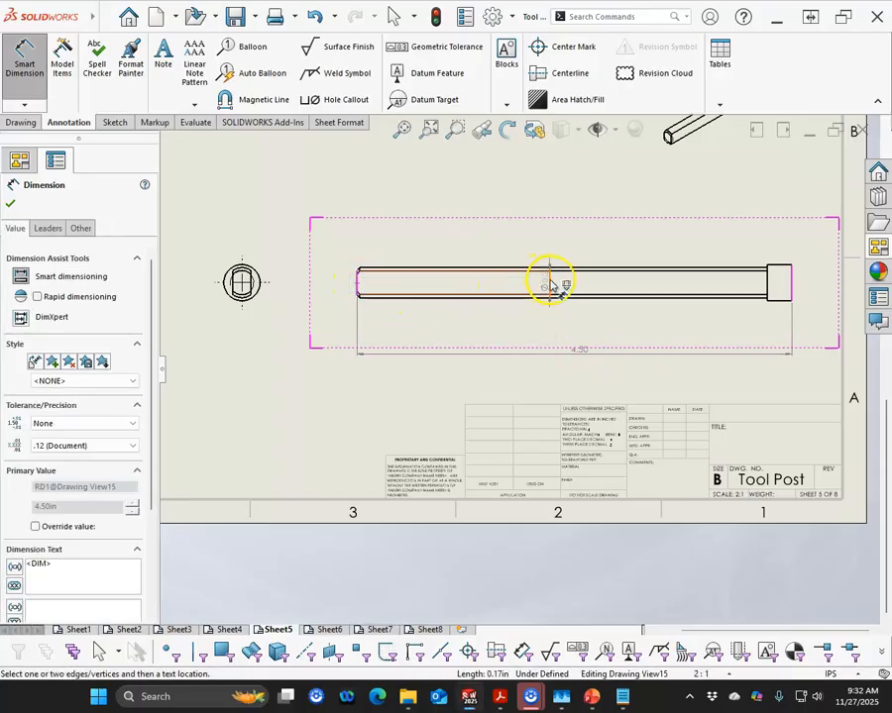
left_click(466, 329)
Add a chamfer dimension to the upper chamfer at the screw's end, placed above and outside the side view.
scroll(369, 297, "down", 5)
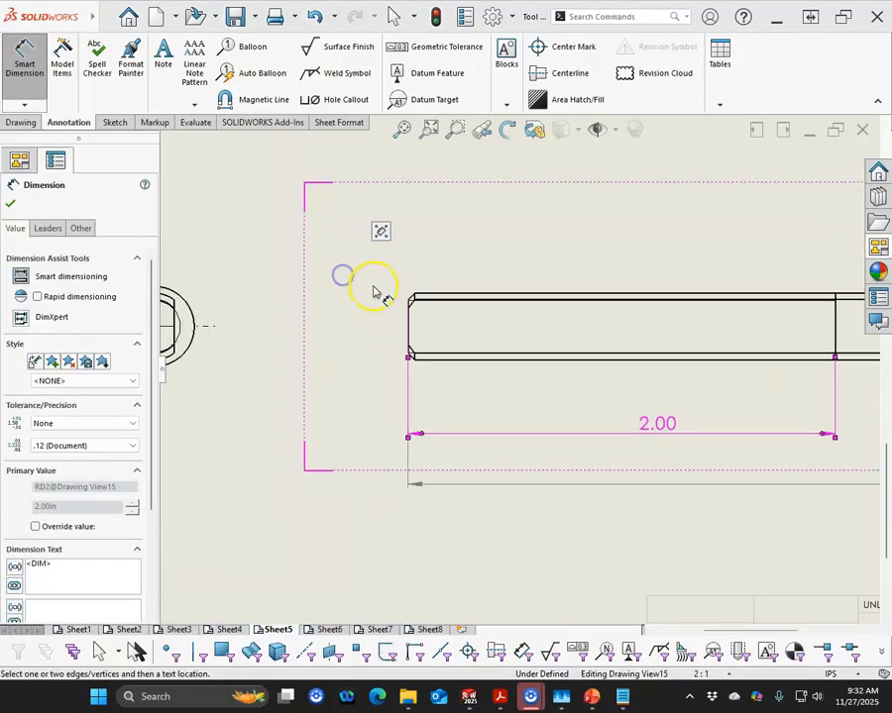
right_click(382, 305)
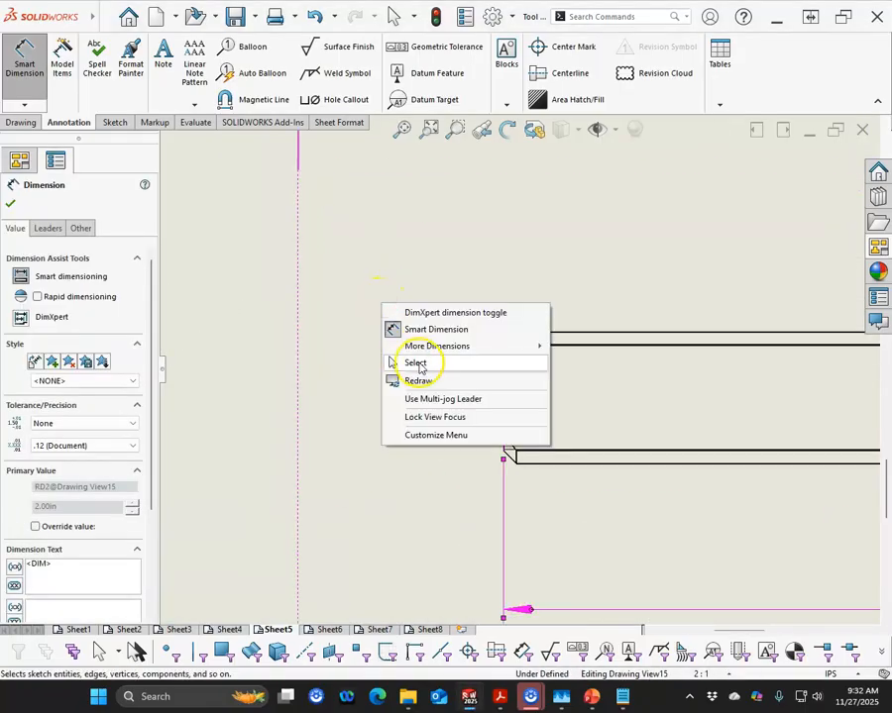
mouse_move(420, 347)
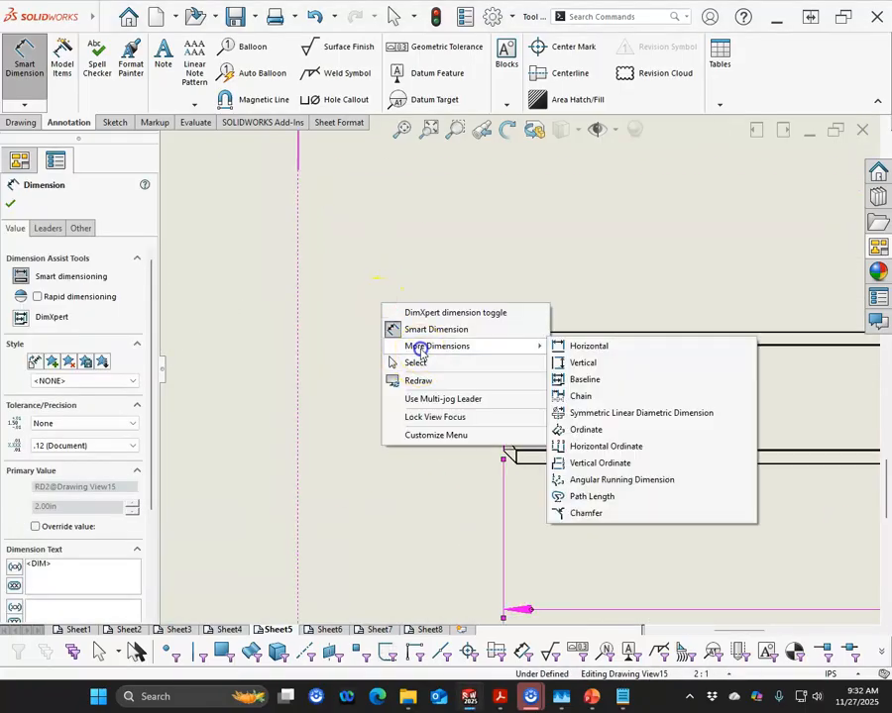
left_click(586, 514)
left_click(511, 342)
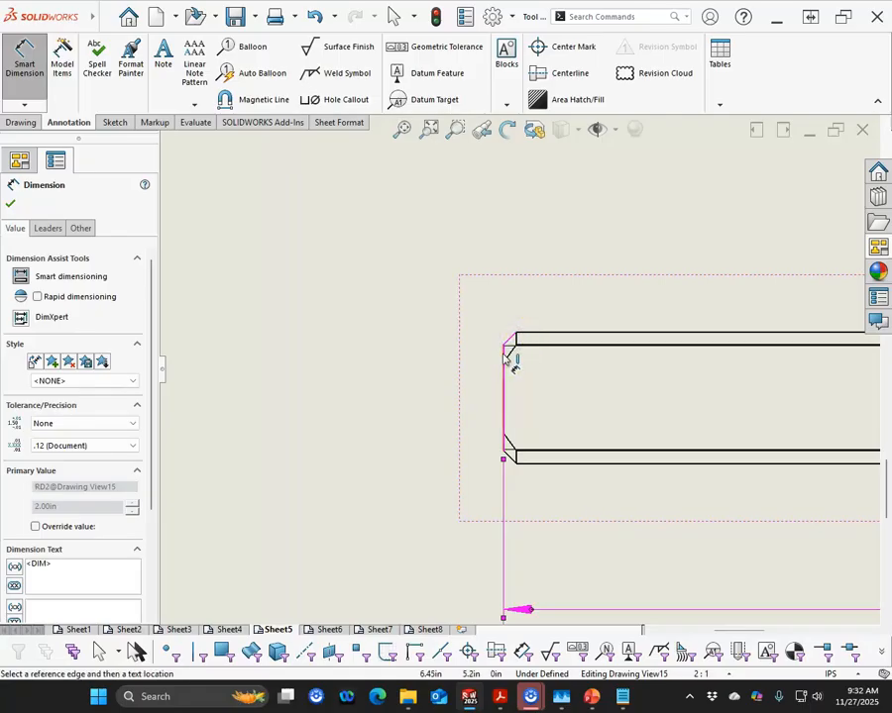
left_click(507, 358)
left_click(391, 256)
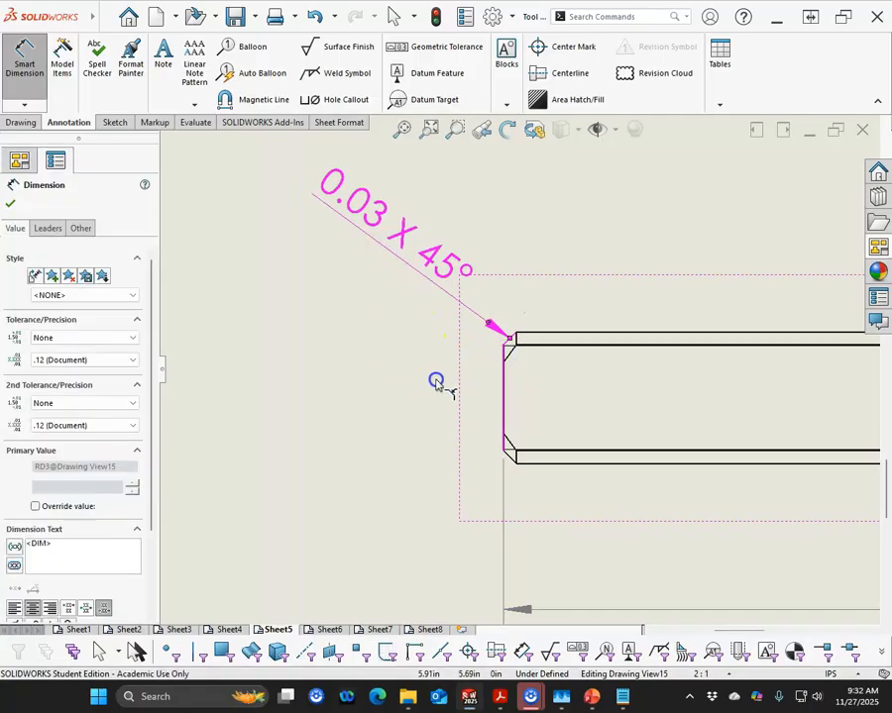
Return to Smart Dimension and dimension the thickness of the screw's head below the side view.
scroll(453, 397, "up", 10)
scroll(694, 396, "down", 3)
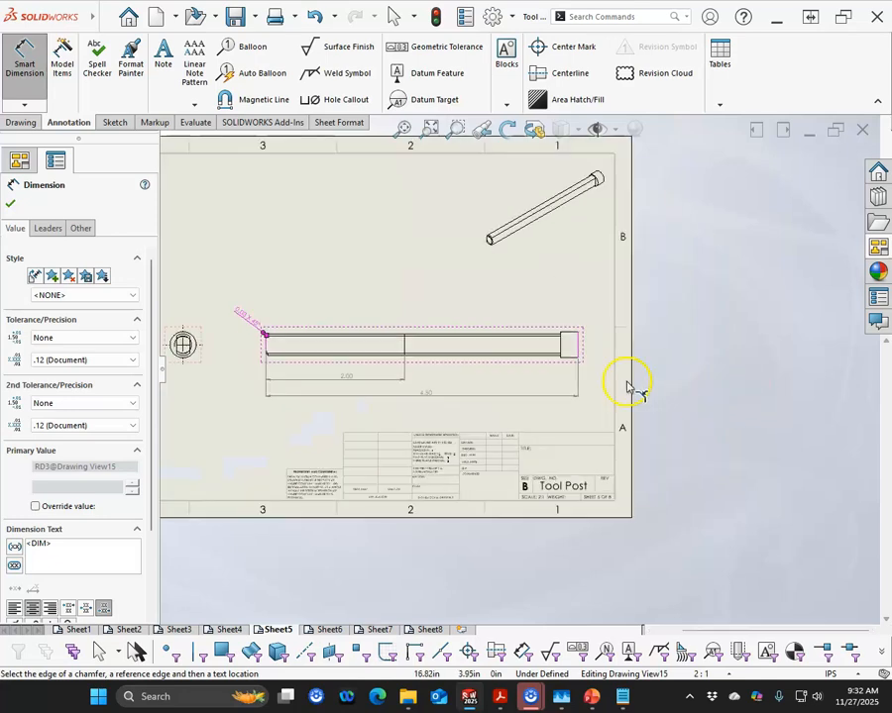
scroll(627, 386, "down", 2)
left_click(534, 348)
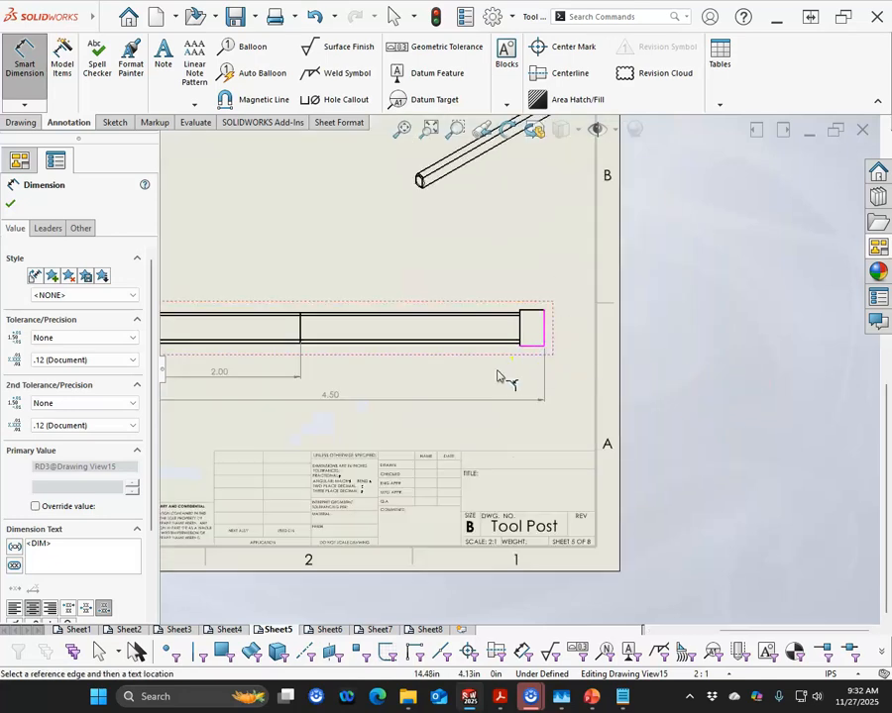
right_click(499, 378)
left_click(531, 385)
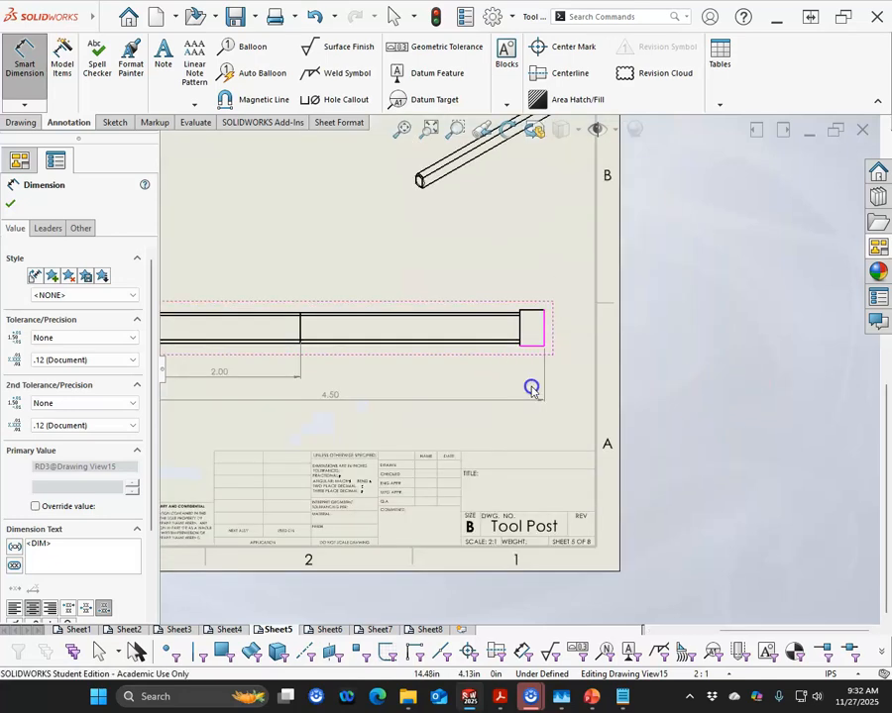
left_click(530, 350)
left_click(498, 388)
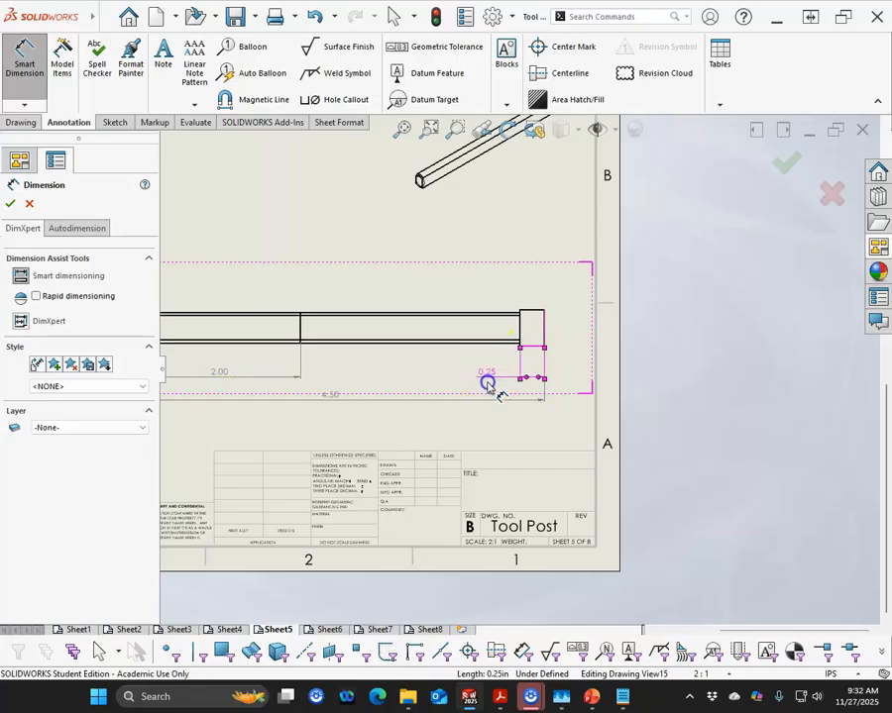
Add a thread dimension to the threaded circle of the end view, placed toward the side view.
scroll(500, 416, "up", 4)
scroll(367, 374, "down", 2)
scroll(309, 357, "down", 5)
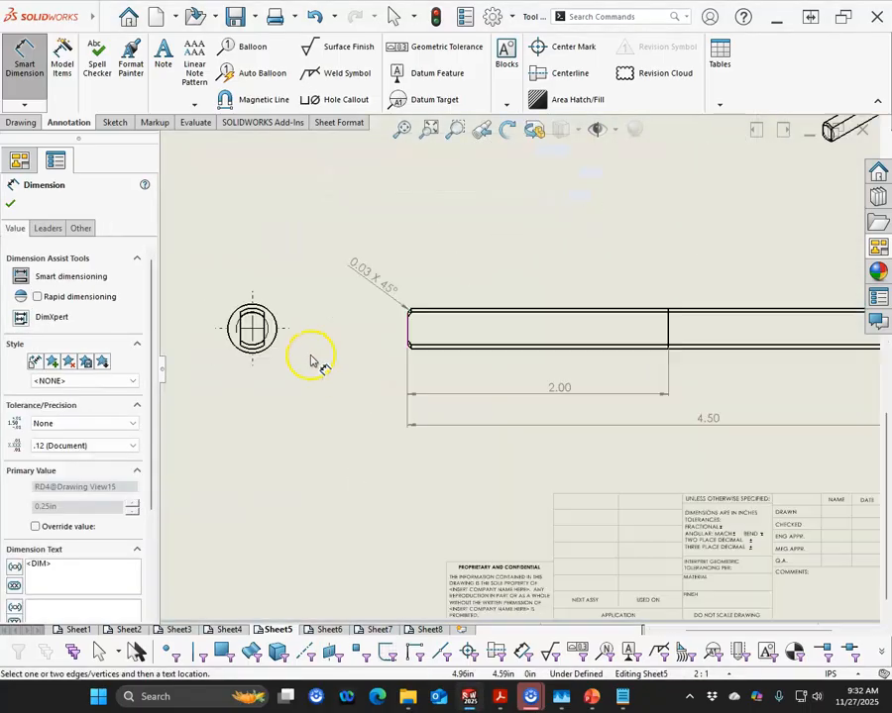
left_click(299, 320)
left_click(393, 298)
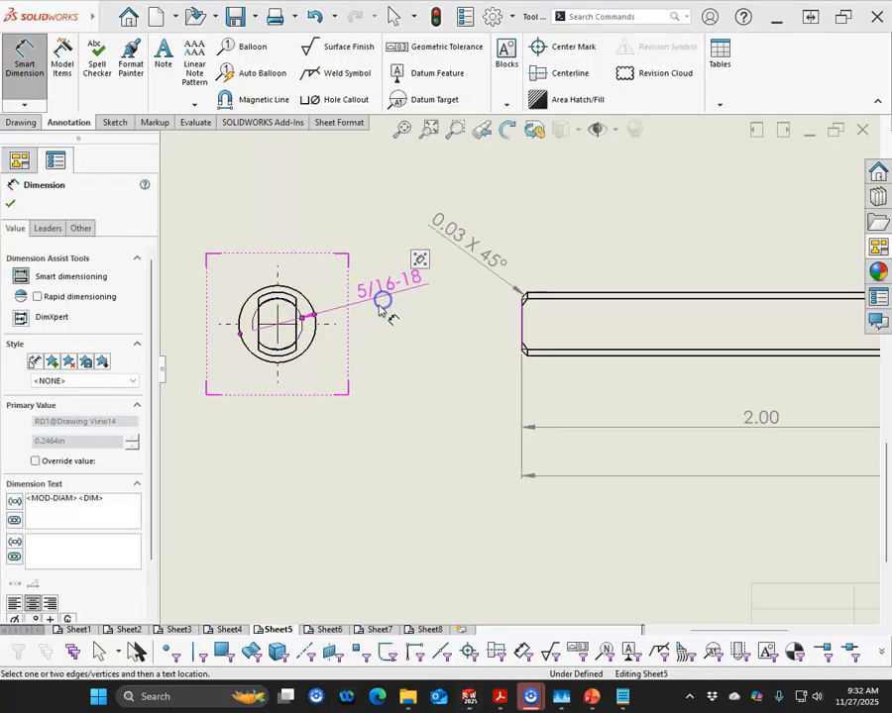
Dimension the width between the two flats below the screw's end view.
left_click(262, 320)
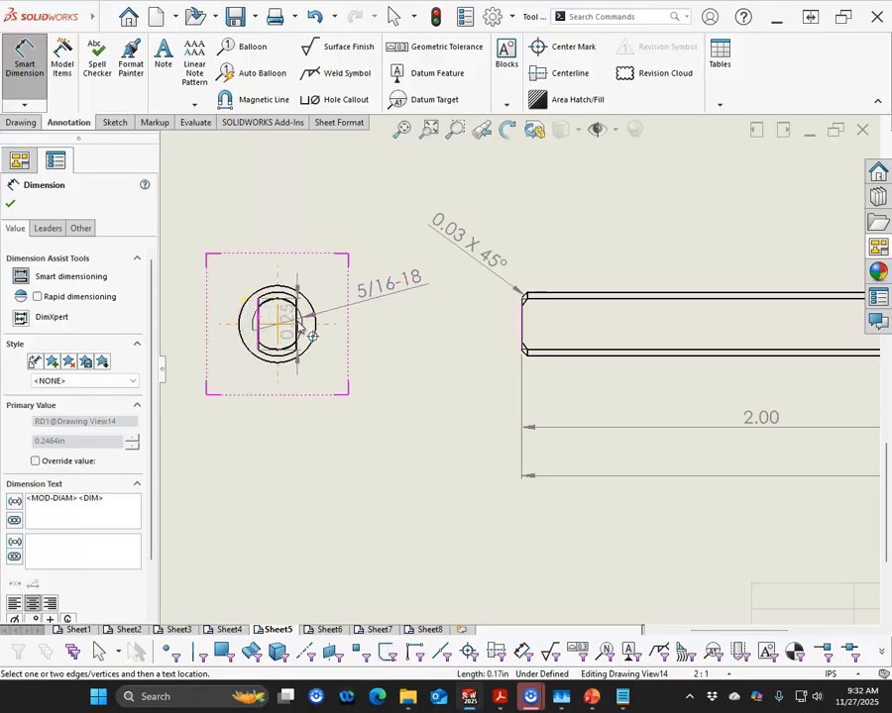
left_click(298, 322)
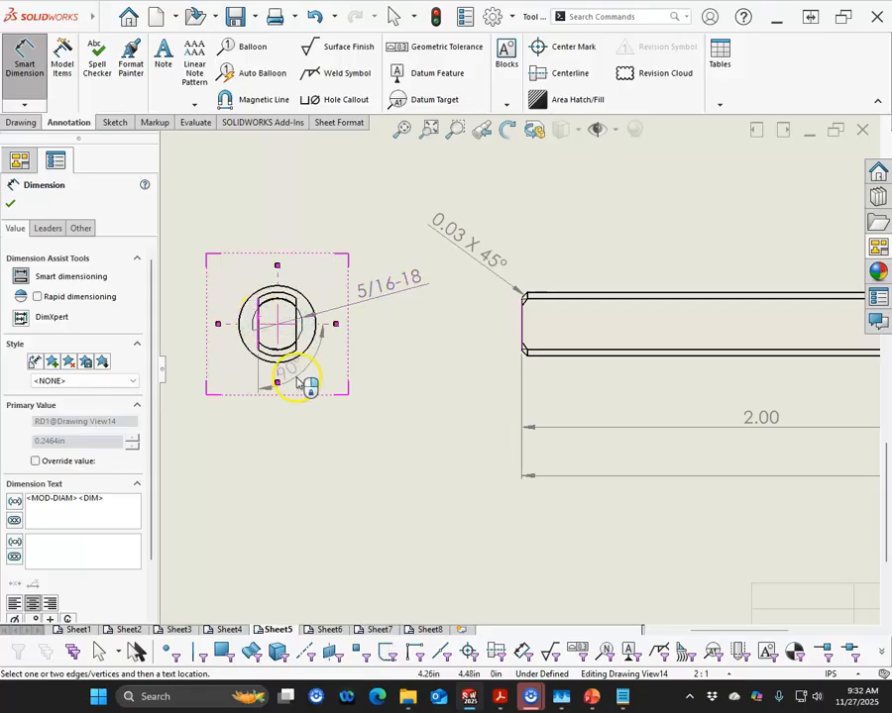
scroll(297, 379, "down", 3)
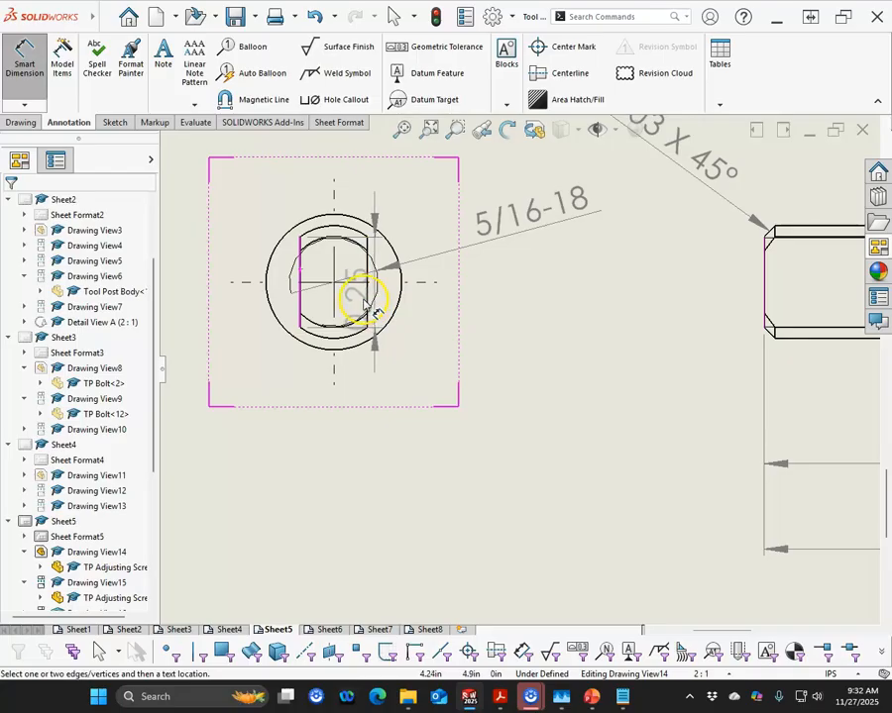
left_click(367, 302)
scroll(446, 421, "up", 2)
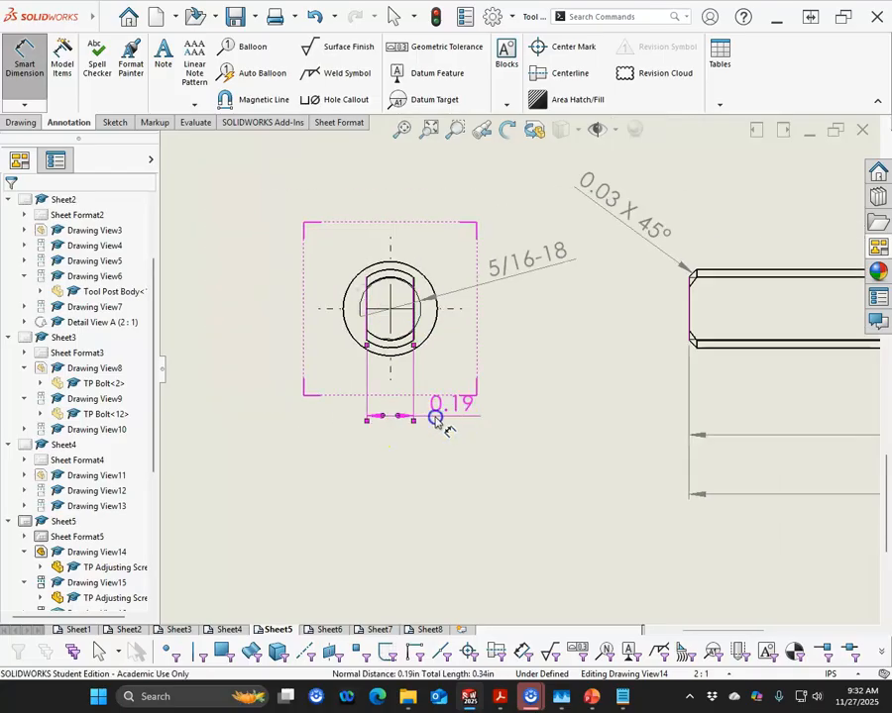
left_click(434, 420)
Set the flat width dimension's precision to three decimal places (.123) and end the dimension command.
left_click(133, 446)
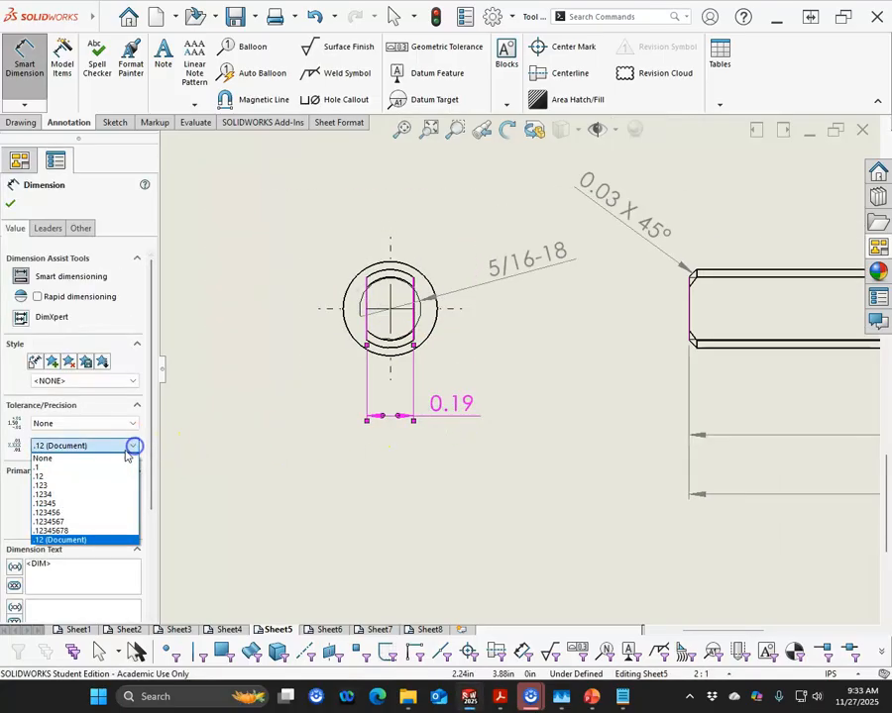
left_click(79, 484)
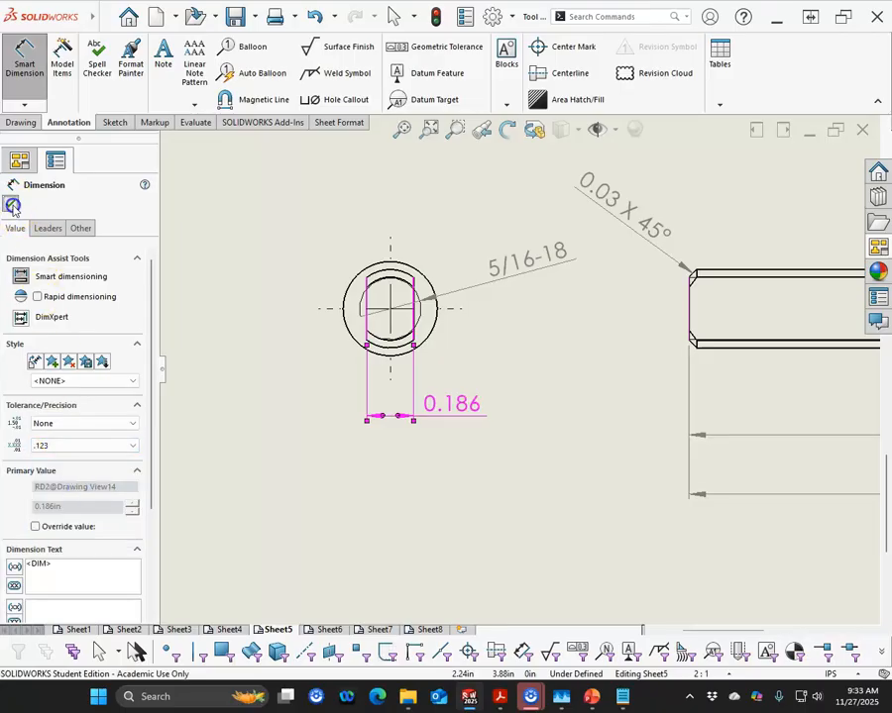
left_click(12, 205)
Dimension the outer circle's diameter in the screw's end view, placing it on the side away from the thread callout.
scroll(433, 441, "up", 3)
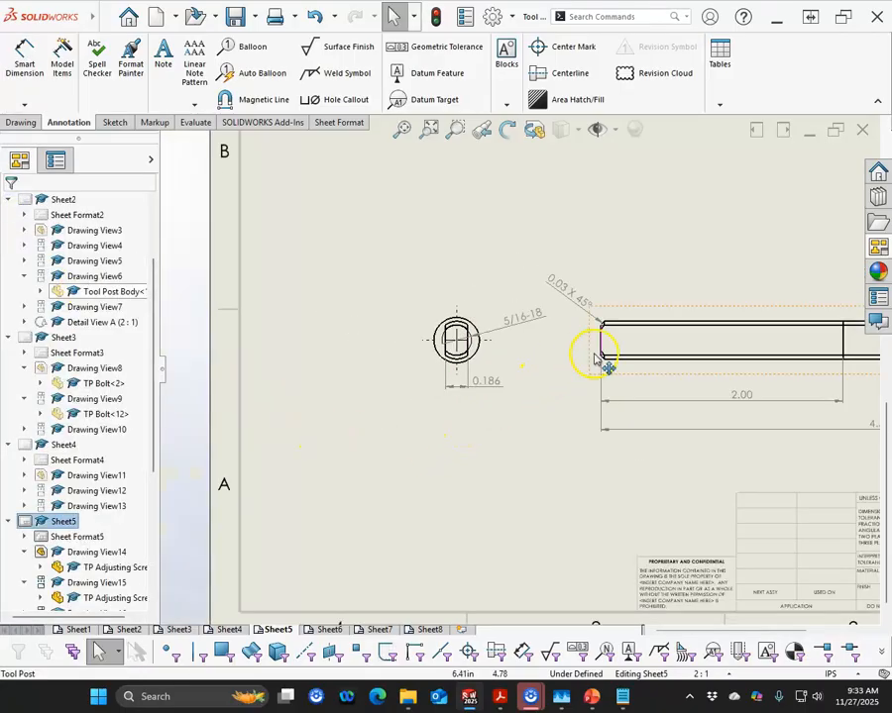
scroll(594, 360, "up", 3)
scroll(440, 396, "down", 2)
left_click(434, 400)
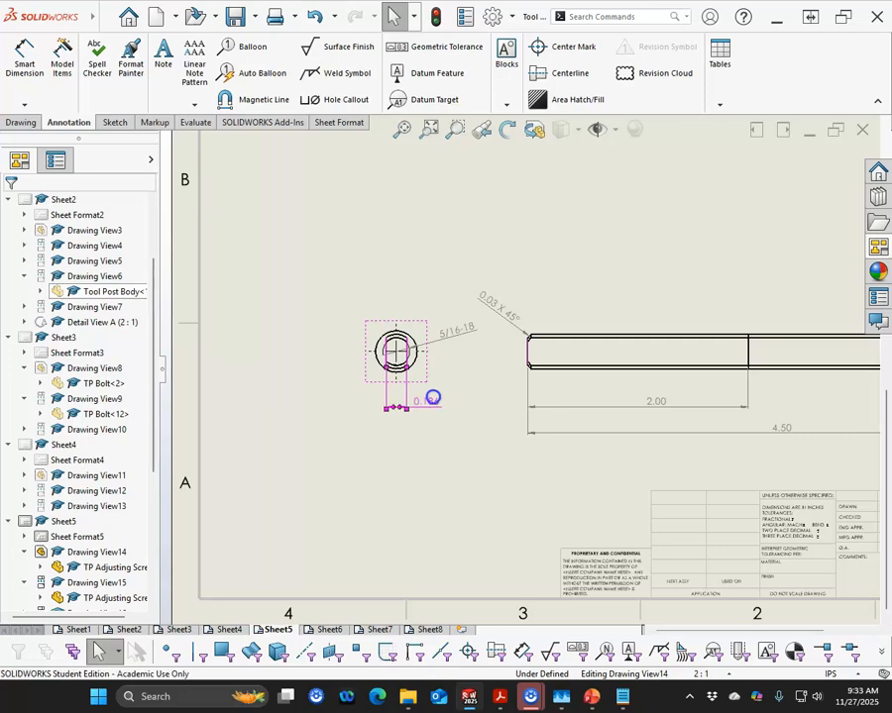
left_click(440, 443)
left_click(25, 59)
left_click(394, 349)
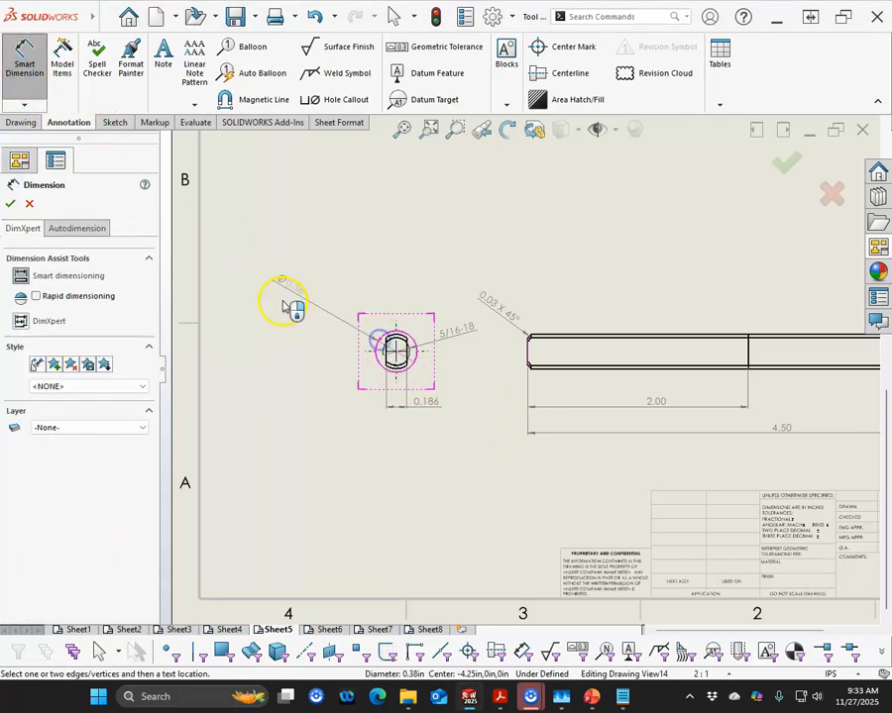
left_click(332, 327)
left_click(424, 467)
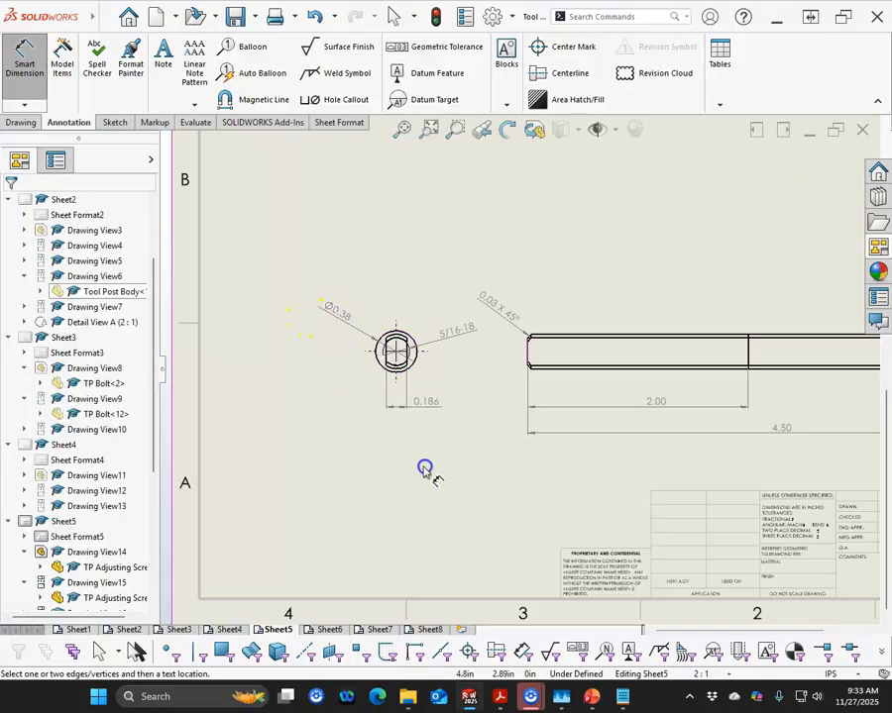
End the dimension command, move the end view slightly outward and higher on Sheet5, and open Sheet6.
scroll(451, 478, "up", 4)
scroll(709, 408, "down", 2)
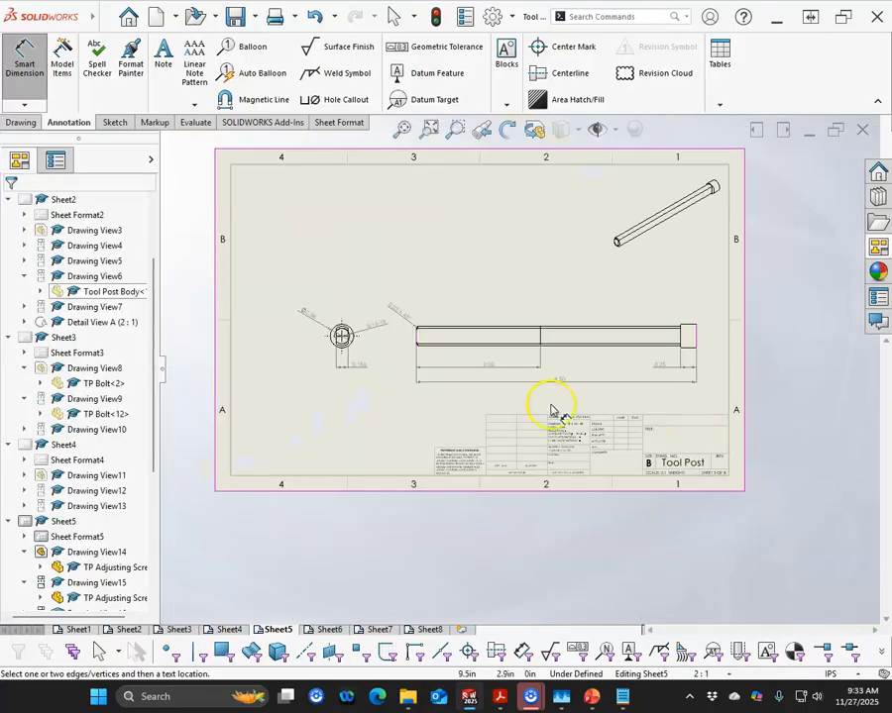
right_click(373, 409)
left_click(408, 468)
mouse_move(325, 351)
left_mouse_down()
mouse_move(305, 335)
mouse_move(308, 325)
left_mouse_up()
left_click(382, 413)
left_click(330, 631)
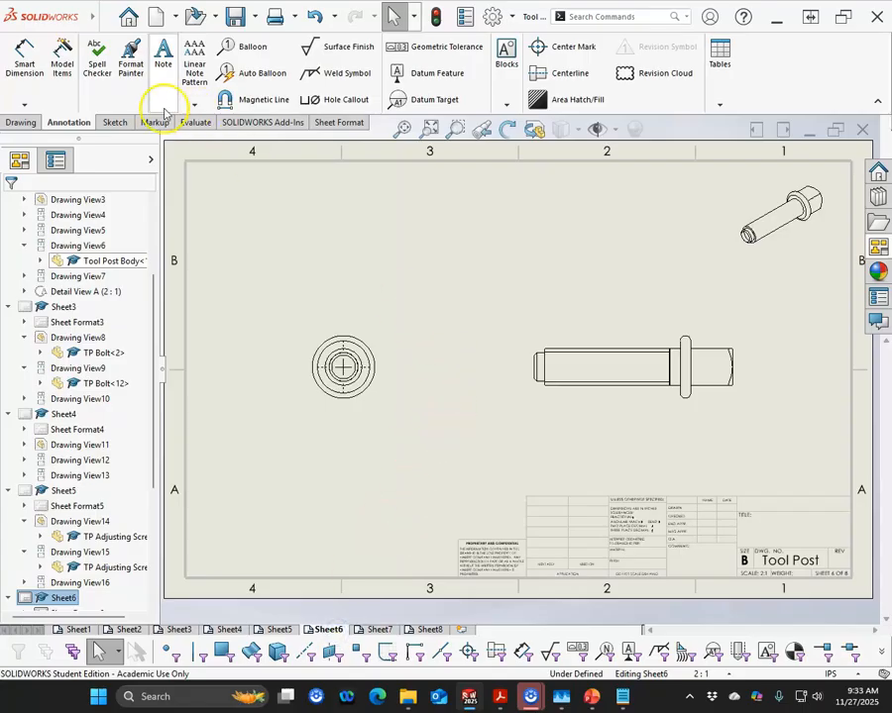
Dimension the length of the reduced tip in the screw's side view, from its end face to the shoulder, placing it below the view.
left_click(24, 59)
scroll(543, 397, "down", 3)
scroll(543, 397, "down", 2)
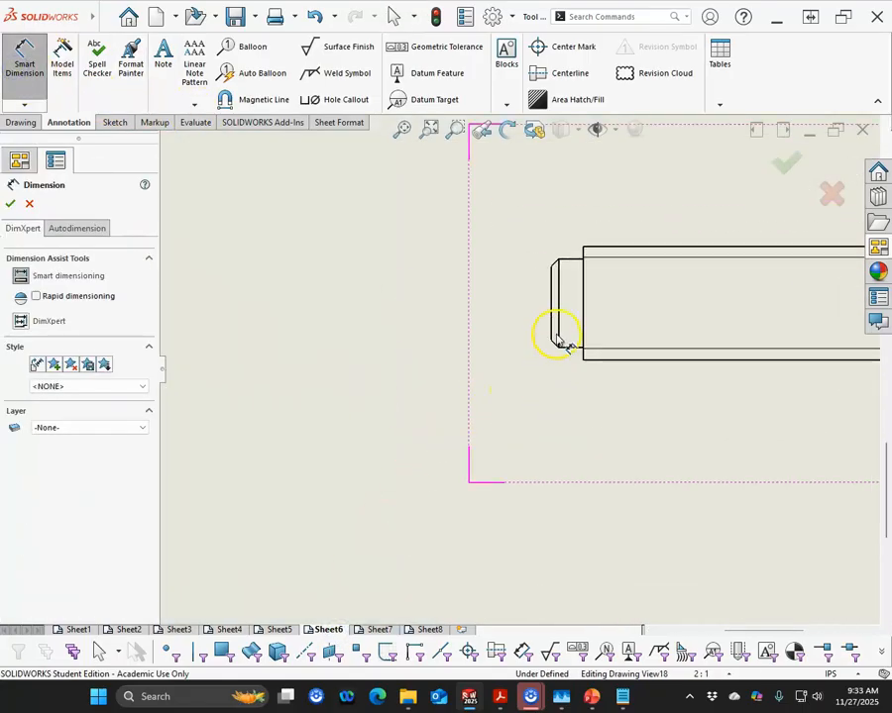
left_click(555, 332)
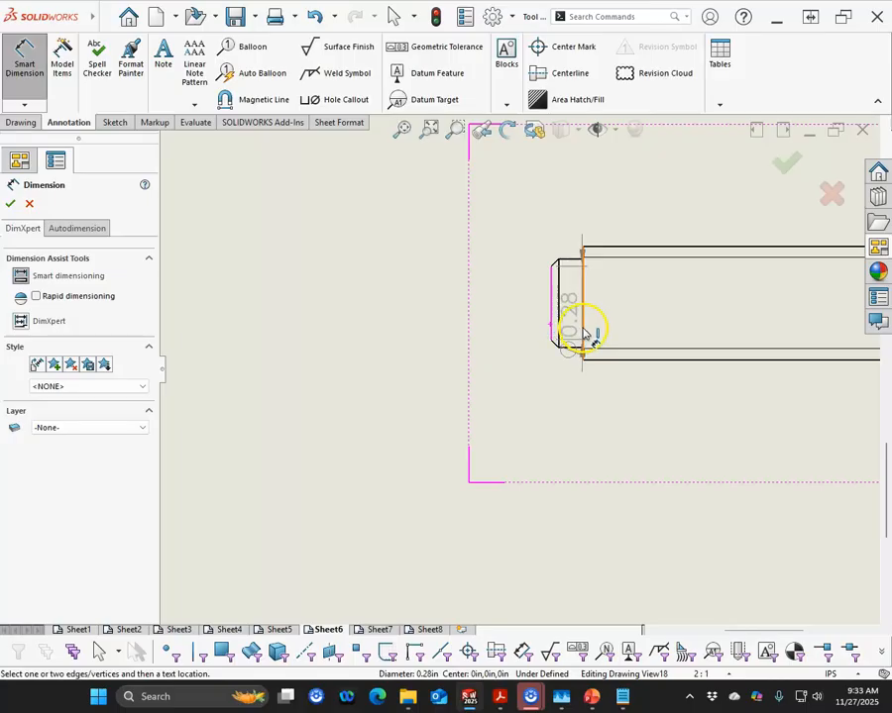
left_click(583, 328)
left_click(486, 409)
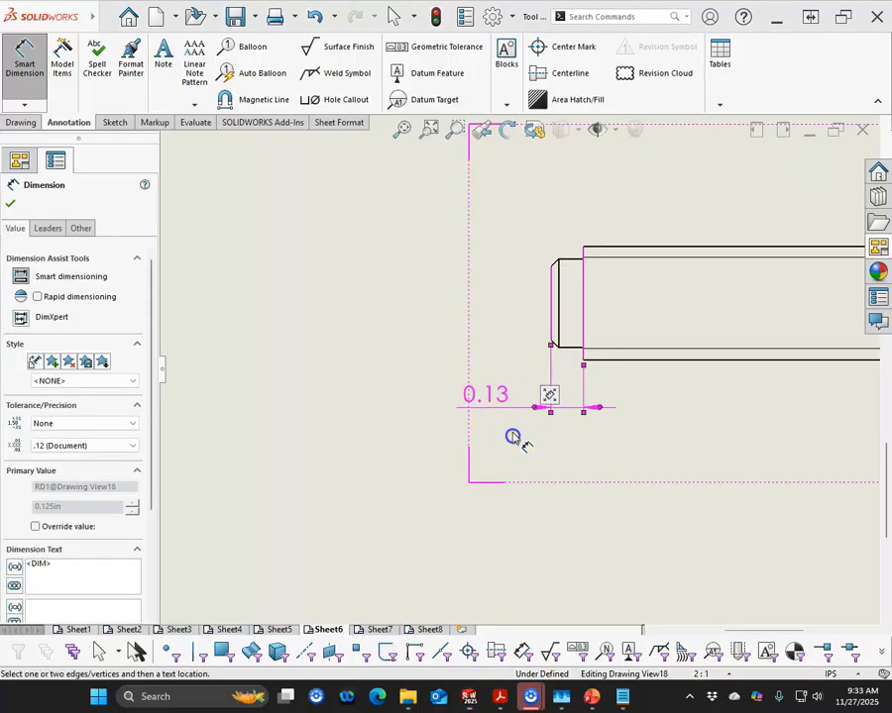
scroll(517, 428, "up", 3)
scroll(315, 389, "down", 2)
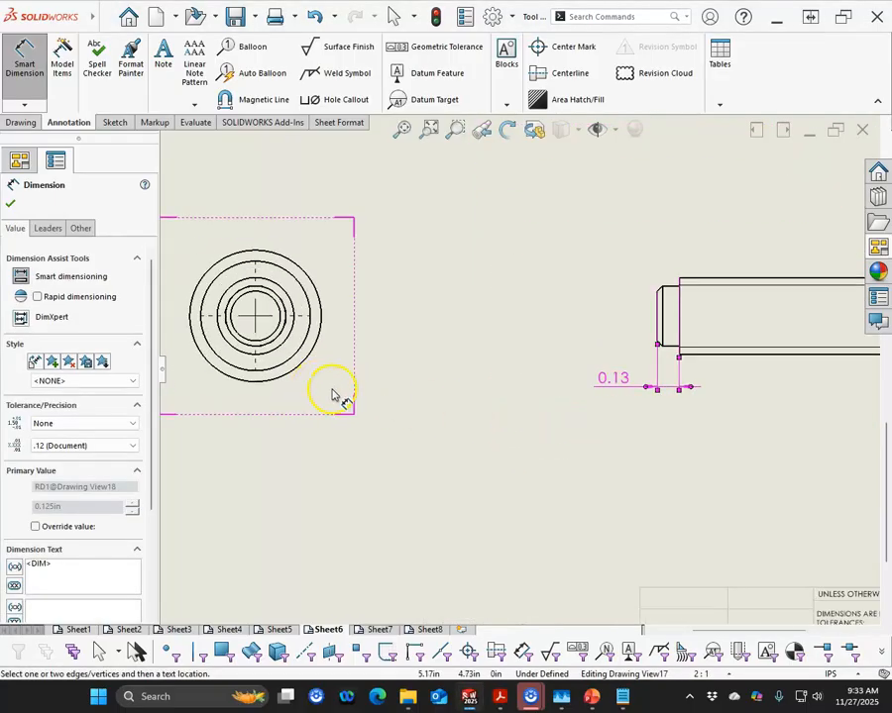
left_click(287, 319)
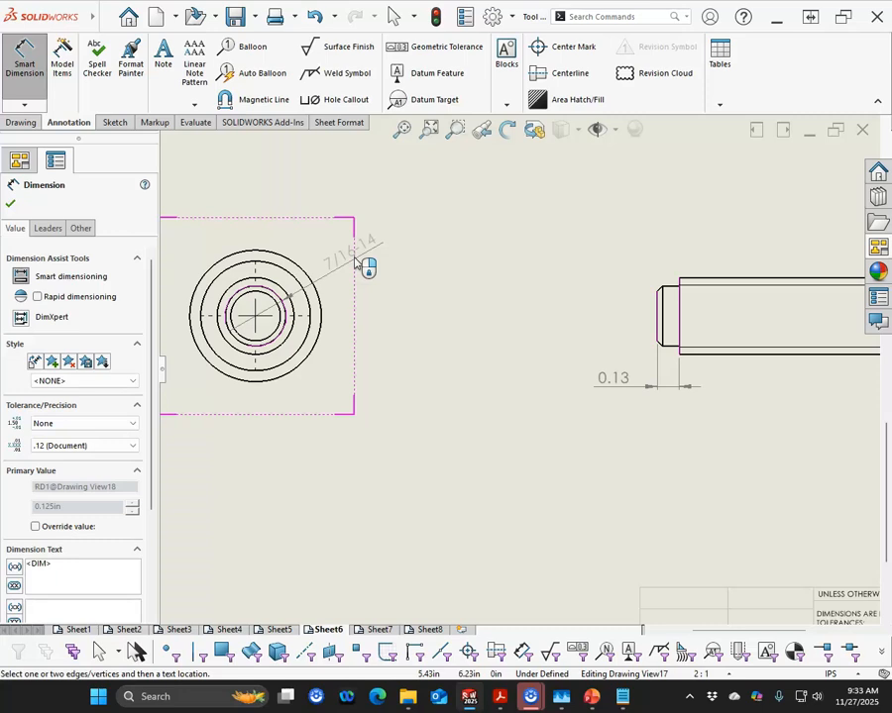
key("Escape")
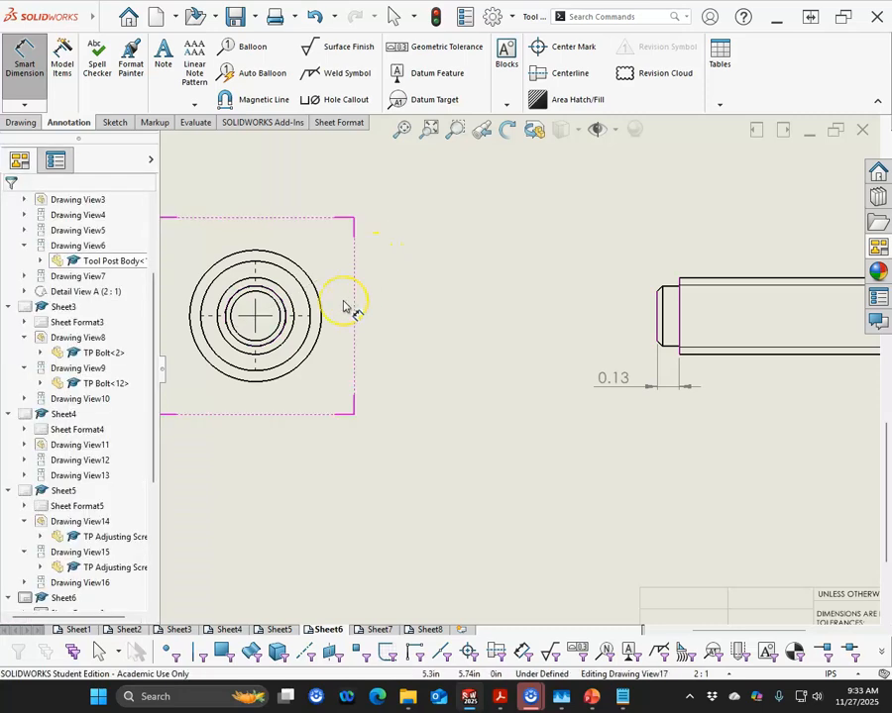
left_click(294, 307)
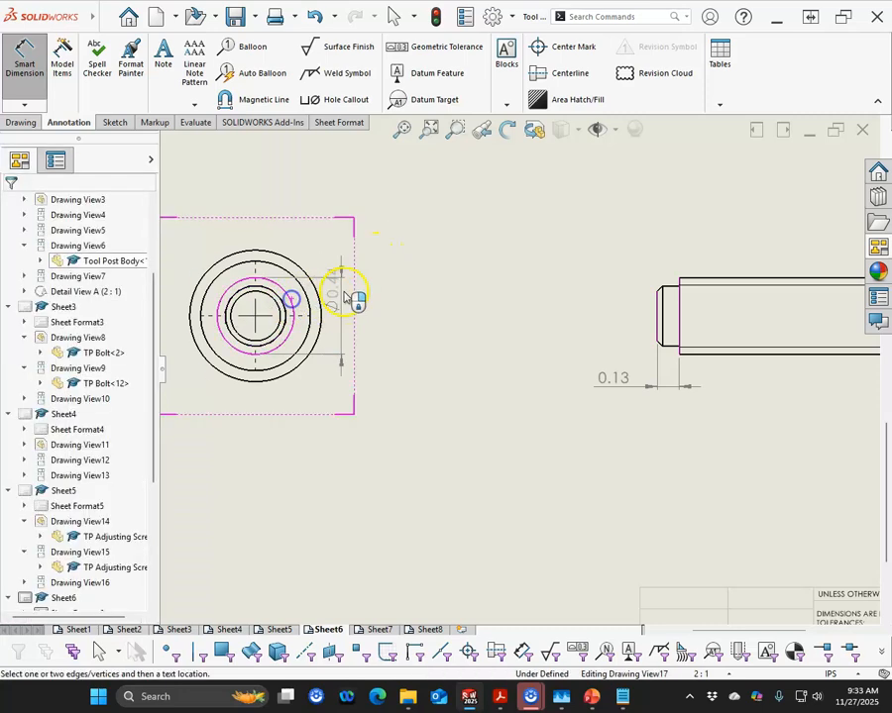
left_click(377, 261)
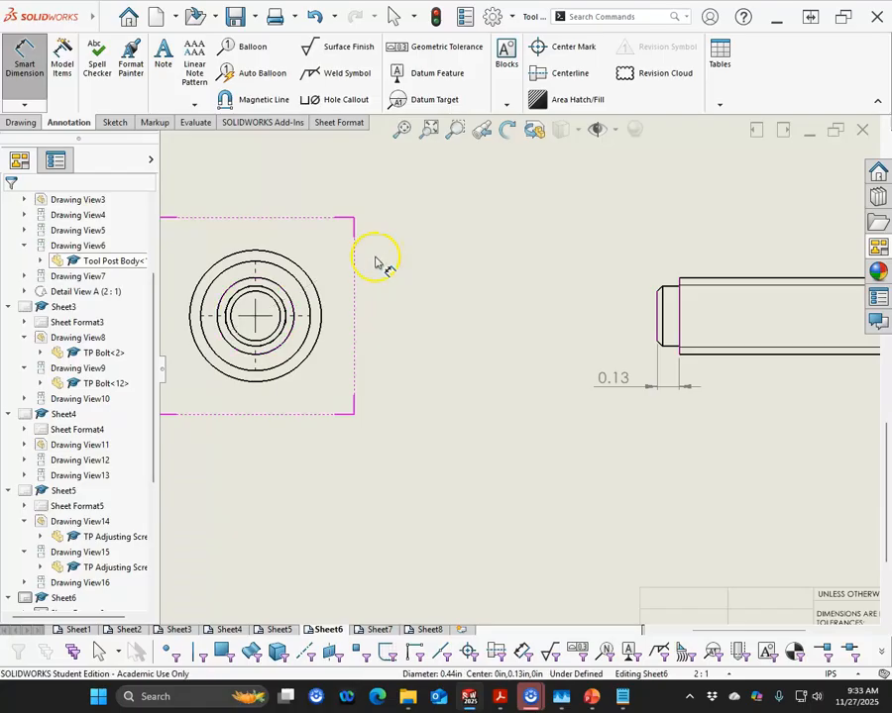
Add the cosmetic thread callout in the screw's end view and dimension the outermost circle's diameter beside it.
scroll(308, 298, "down", 6)
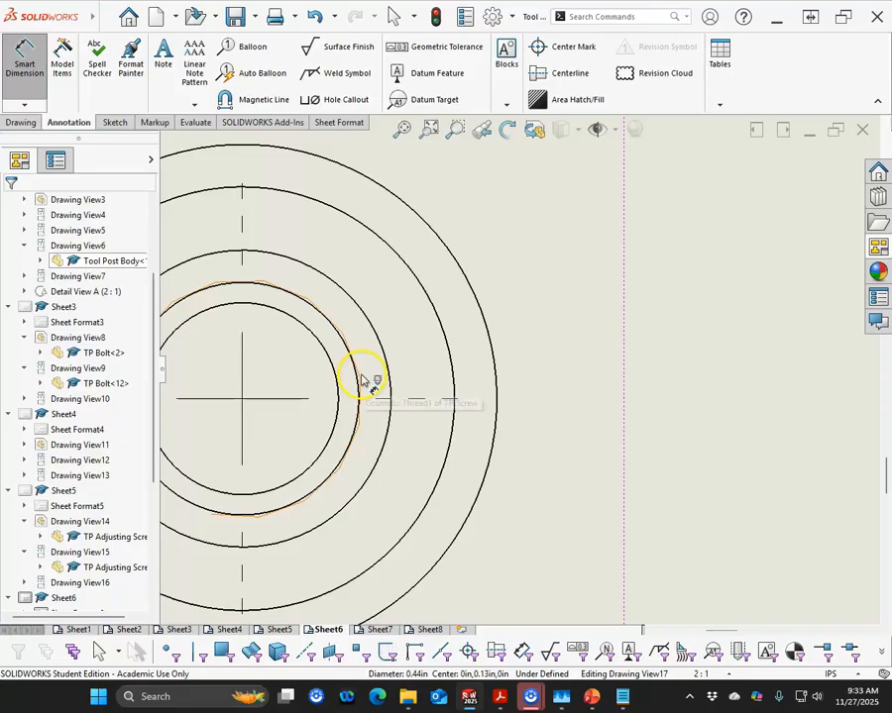
left_click(362, 382)
scroll(446, 324, "up", 5)
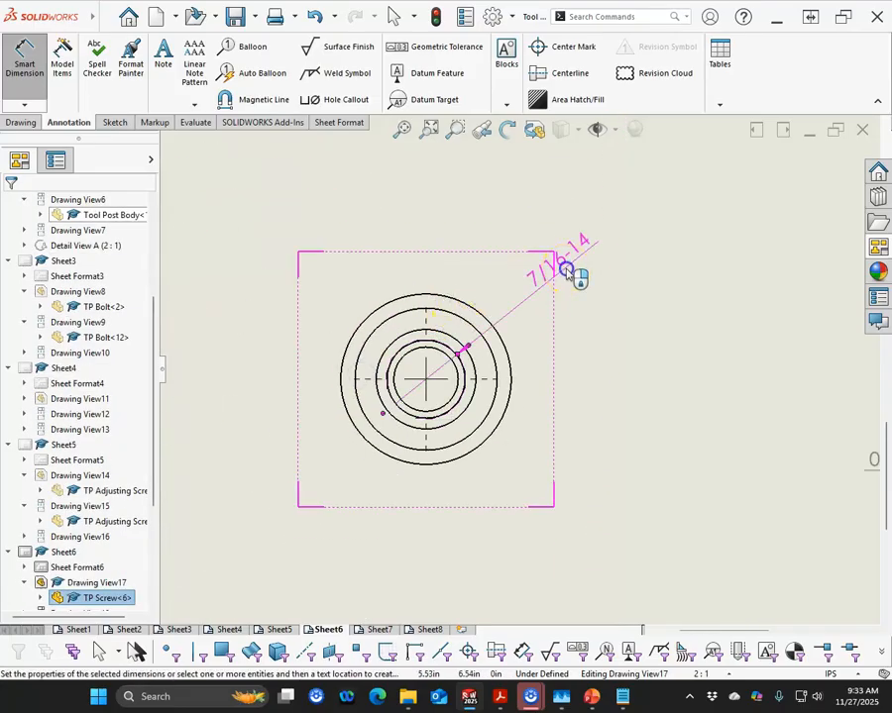
left_click(565, 269)
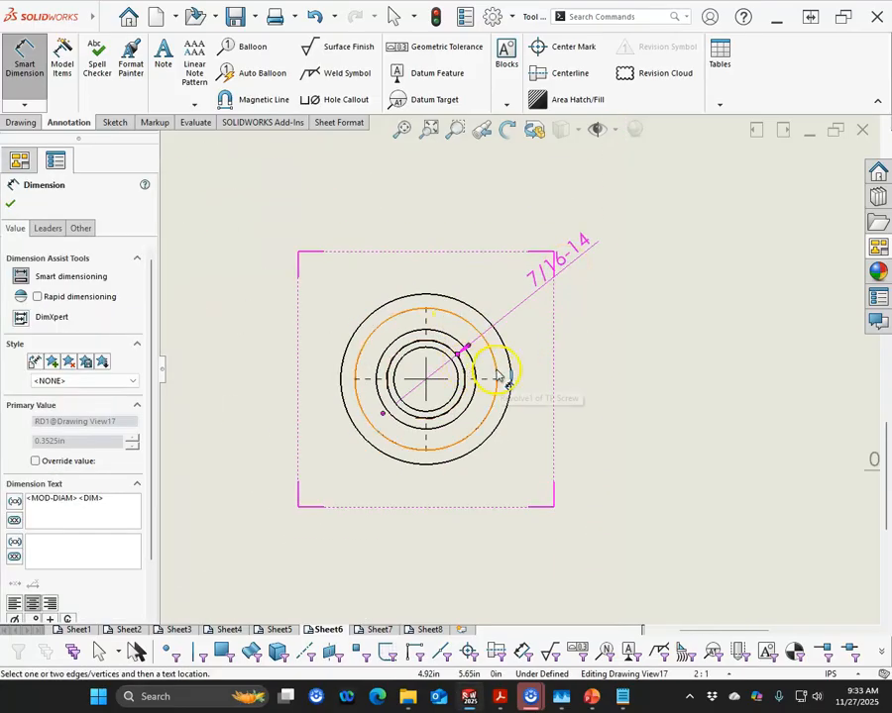
left_click(511, 369)
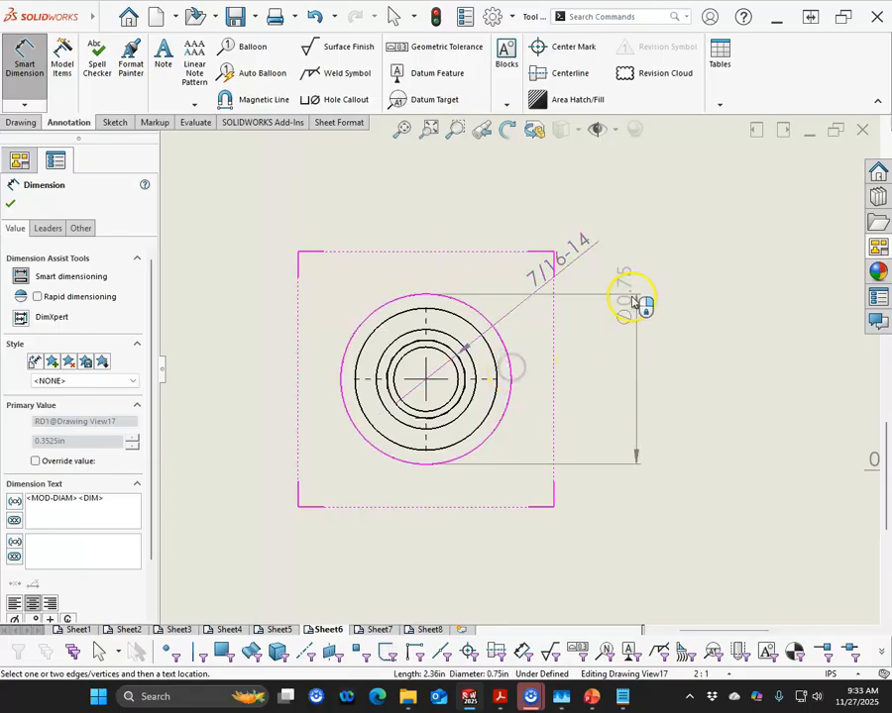
left_click(648, 295)
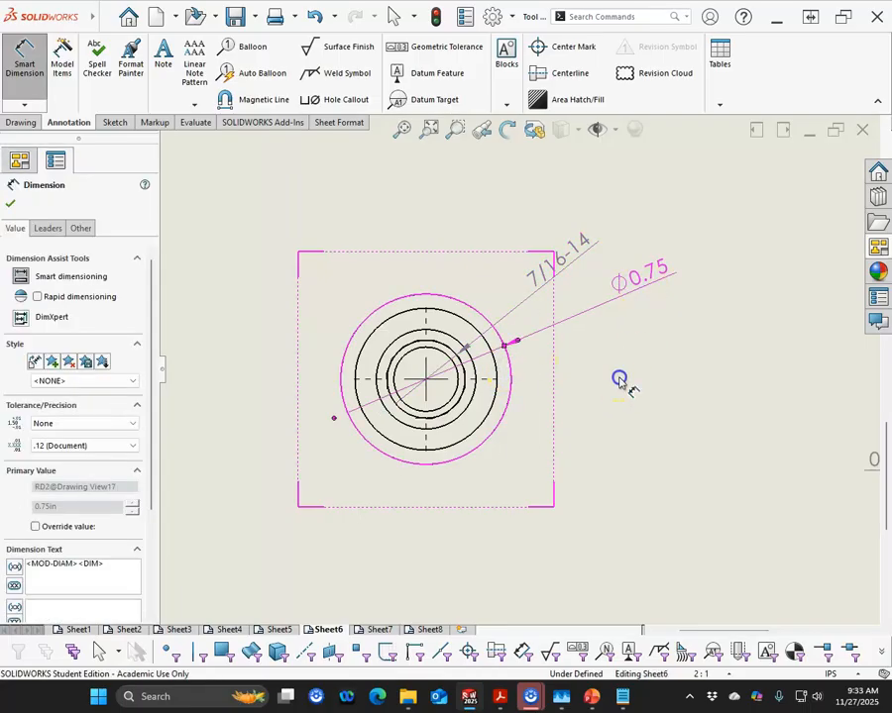
Dimension the diameter of the reduced tip's circle in the end view, placing it on the lower side away from the thread callout.
scroll(621, 378, "up", 6)
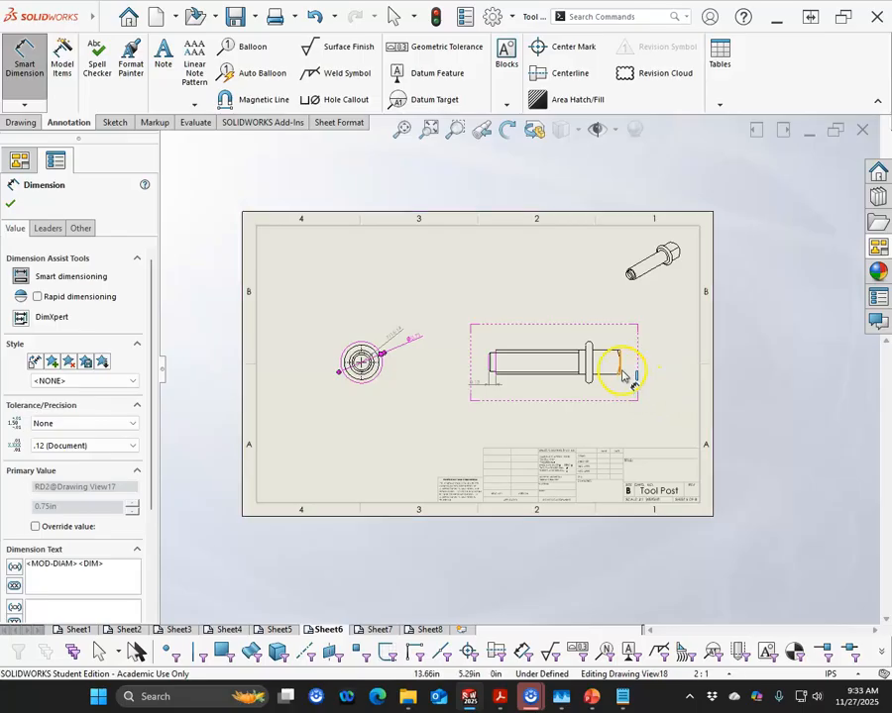
scroll(621, 373, "down", 4)
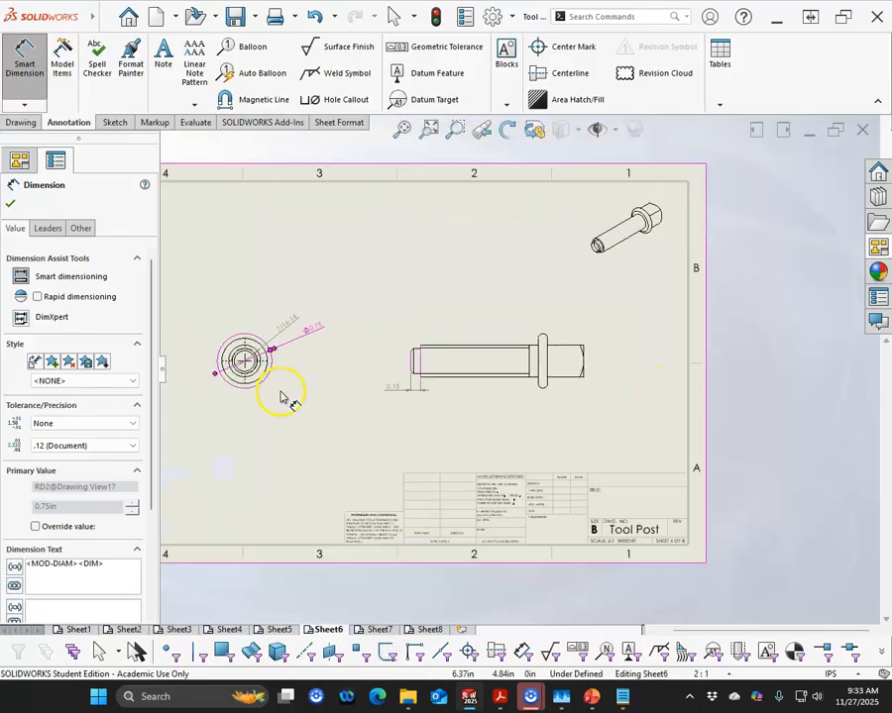
scroll(283, 397, "down", 5)
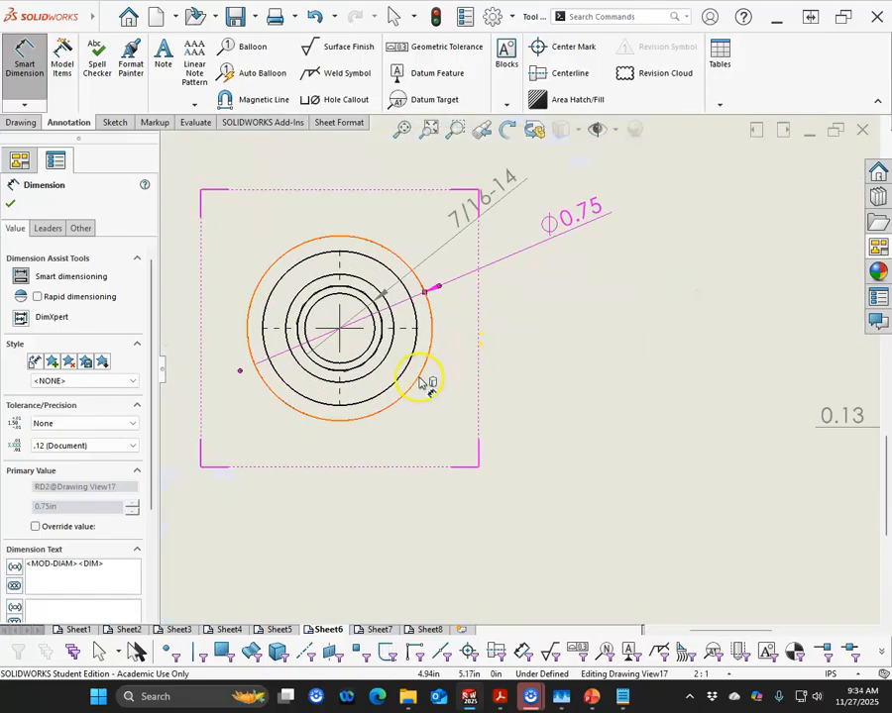
scroll(401, 386, "down", 5)
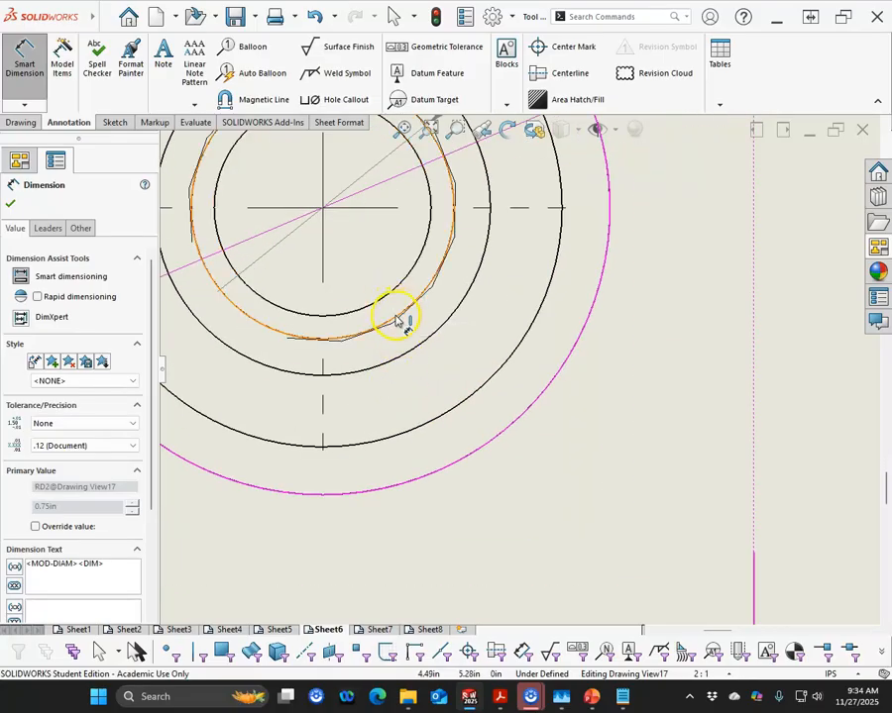
left_click(398, 315)
scroll(526, 414, "up", 5)
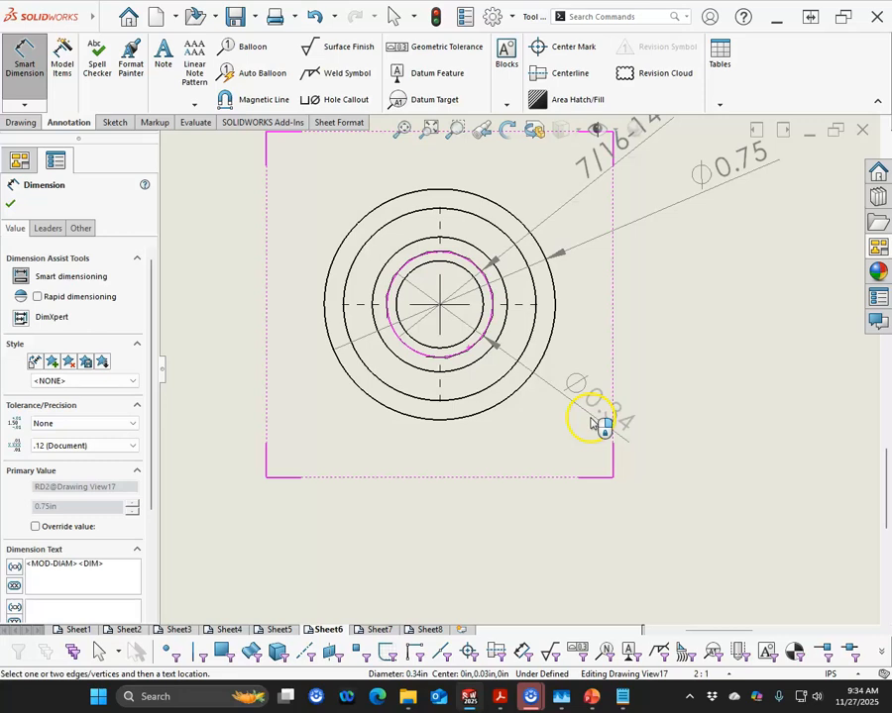
left_click(598, 423)
Add a chamfer dimension to the upper chamfer on the screw's tip in the side view, using the end face as reference edge.
scroll(590, 424, "up", 3)
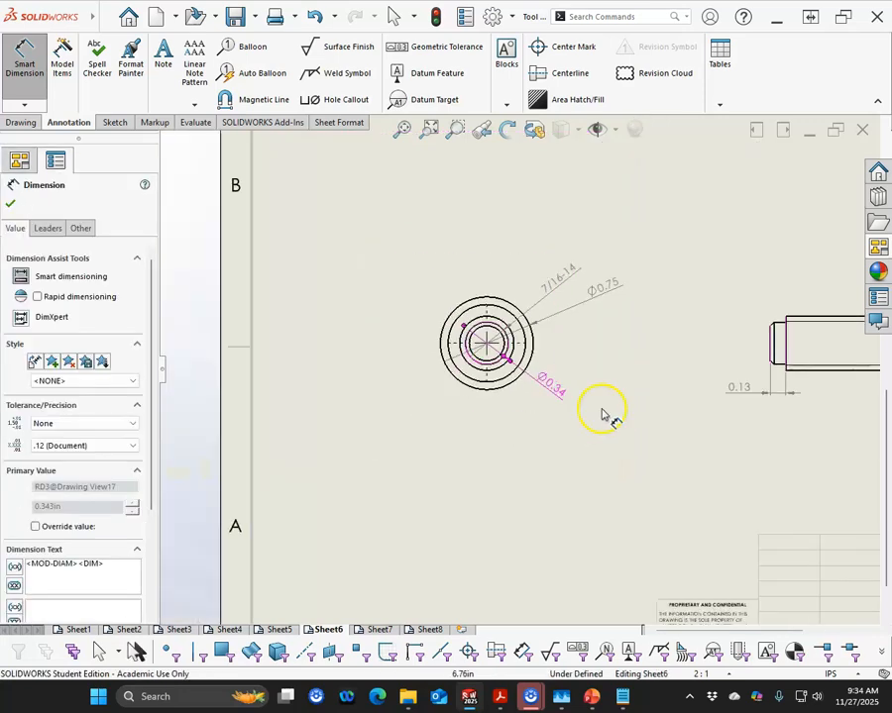
right_click(682, 339)
mouse_move(733, 384)
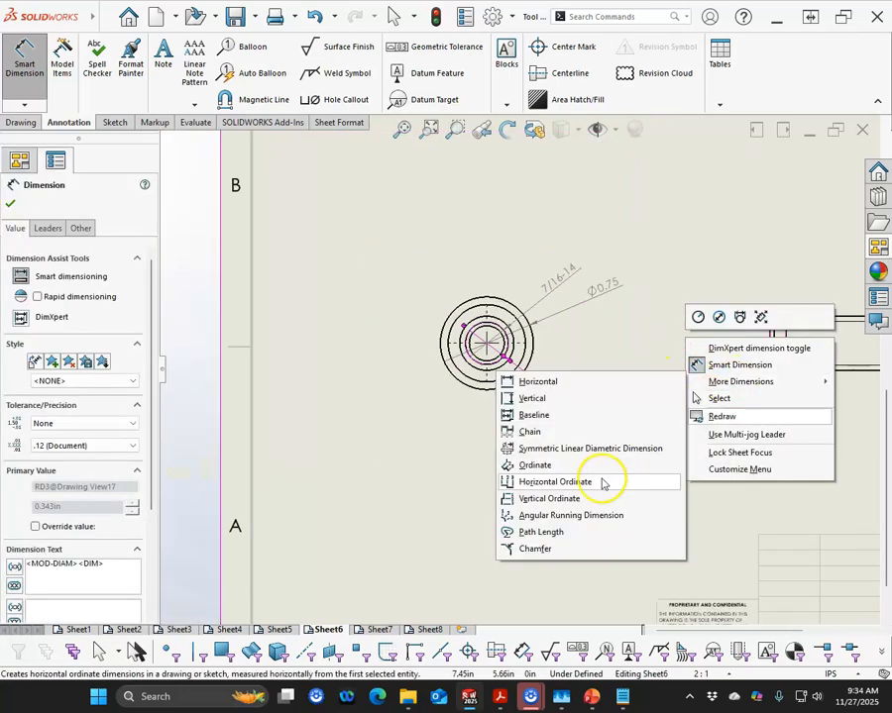
left_click(560, 548)
scroll(771, 344, "up", 5)
scroll(771, 344, "down", 2)
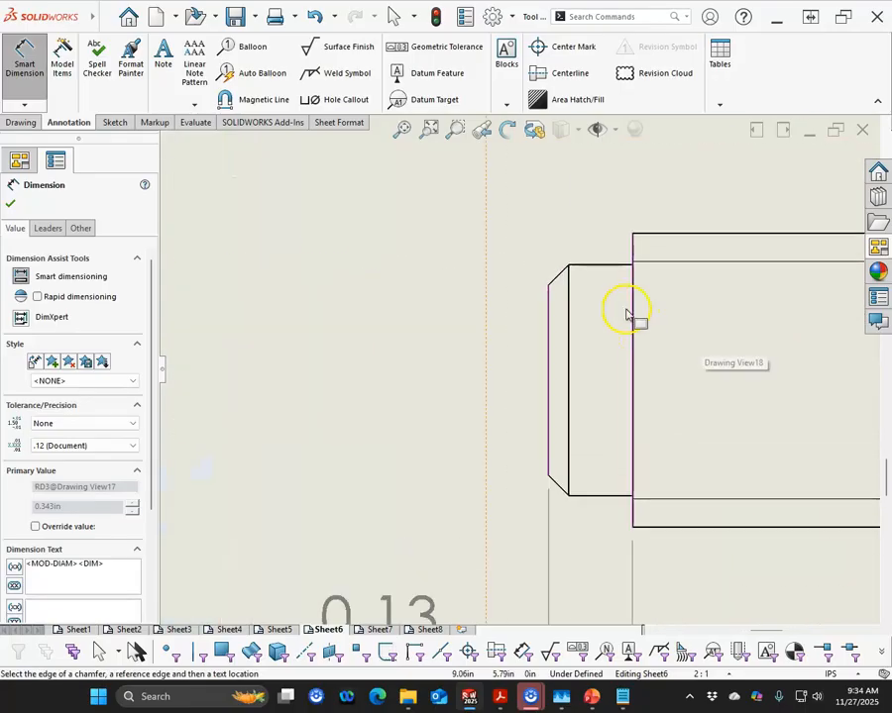
left_click(557, 281)
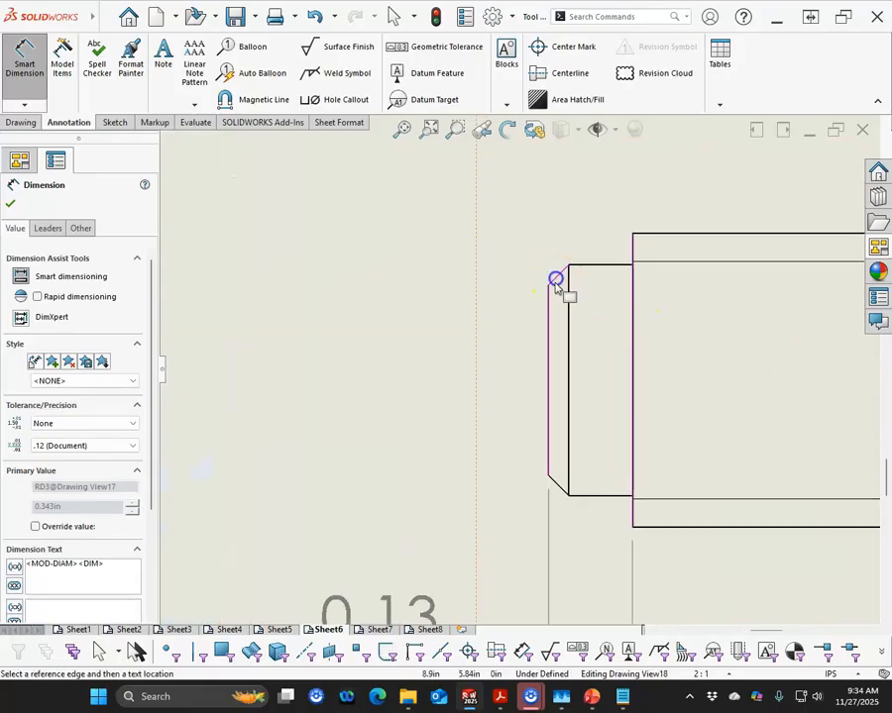
left_click(548, 298)
left_click(408, 183)
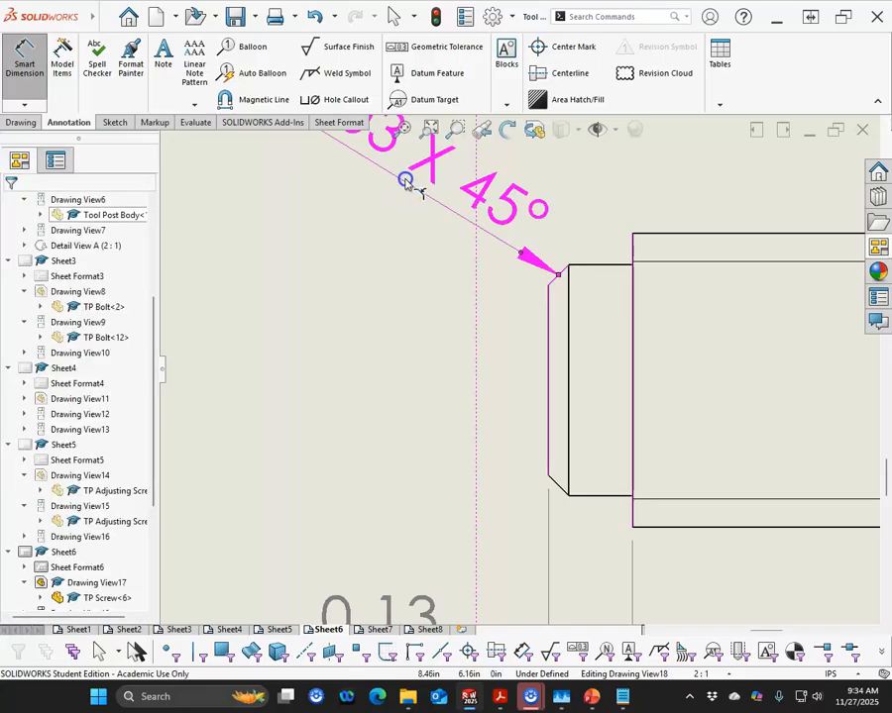
scroll(431, 301, "up", 5)
scroll(694, 382, "down", 3)
scroll(699, 387, "up", 3)
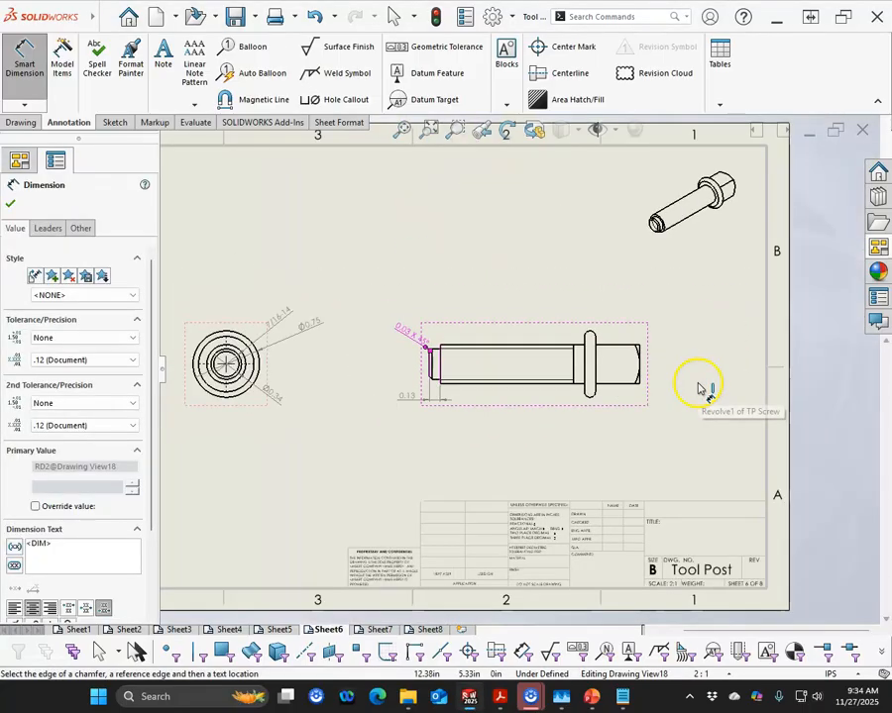
scroll(694, 386, "down", 1)
scroll(443, 412, "down", 3)
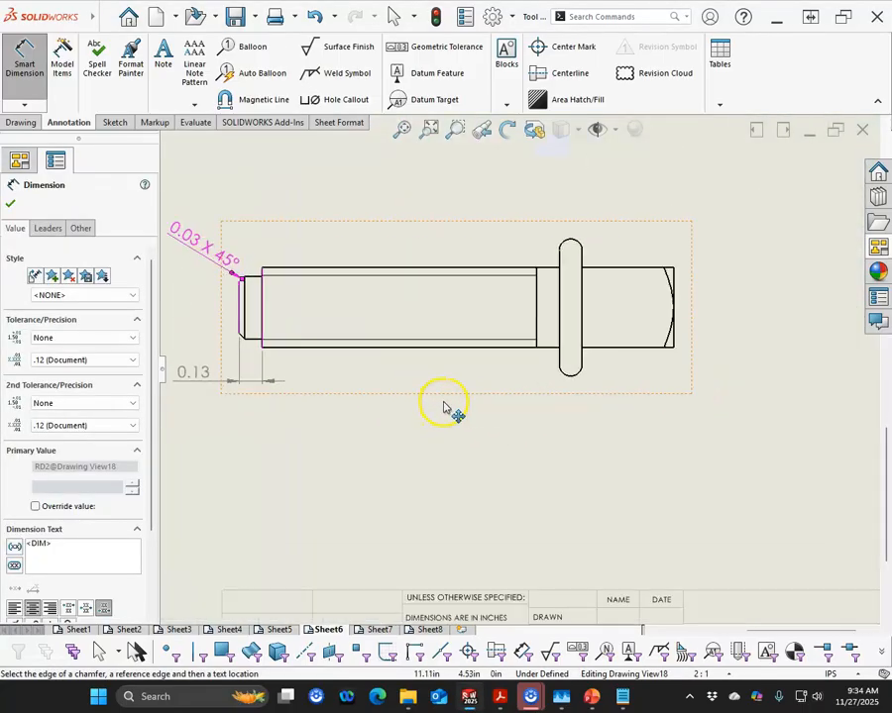
scroll(454, 407, "up", 3)
scroll(387, 364, "down", 4)
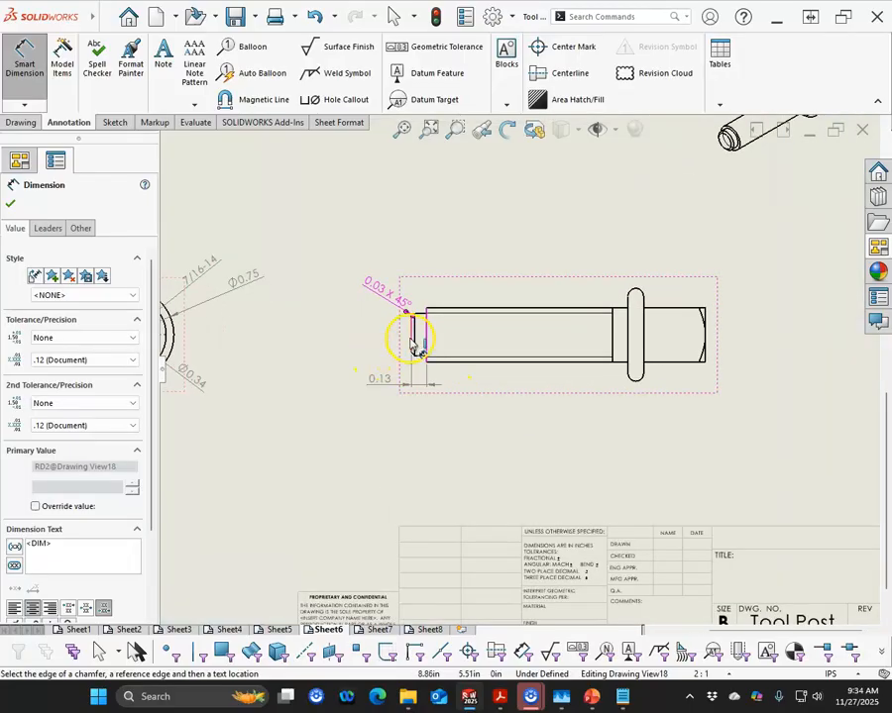
scroll(614, 384, "down", 2)
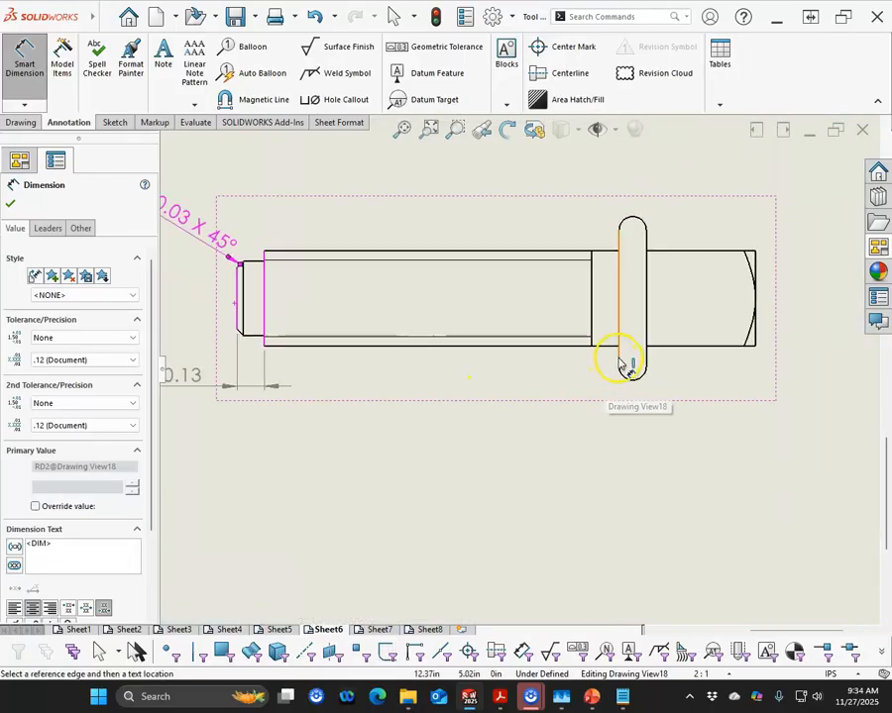
left_click(619, 363)
left_click(522, 343)
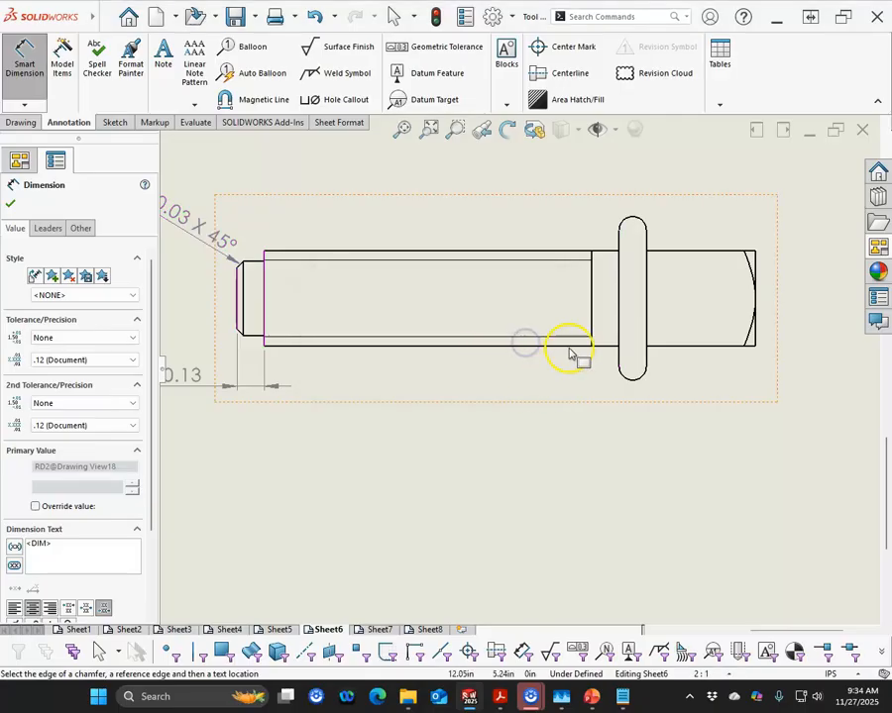
left_click(619, 324)
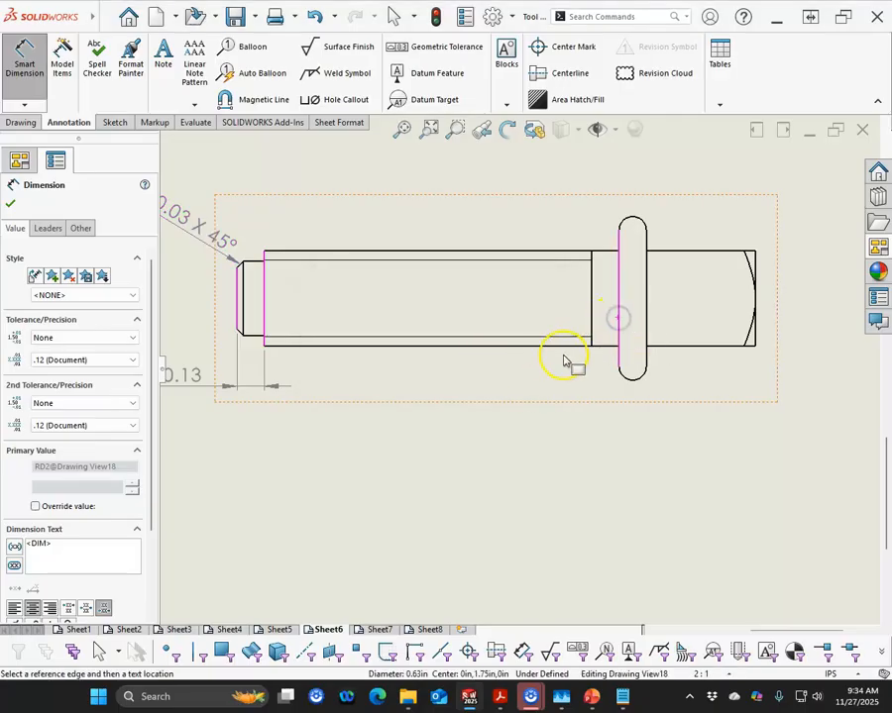
left_click(562, 452)
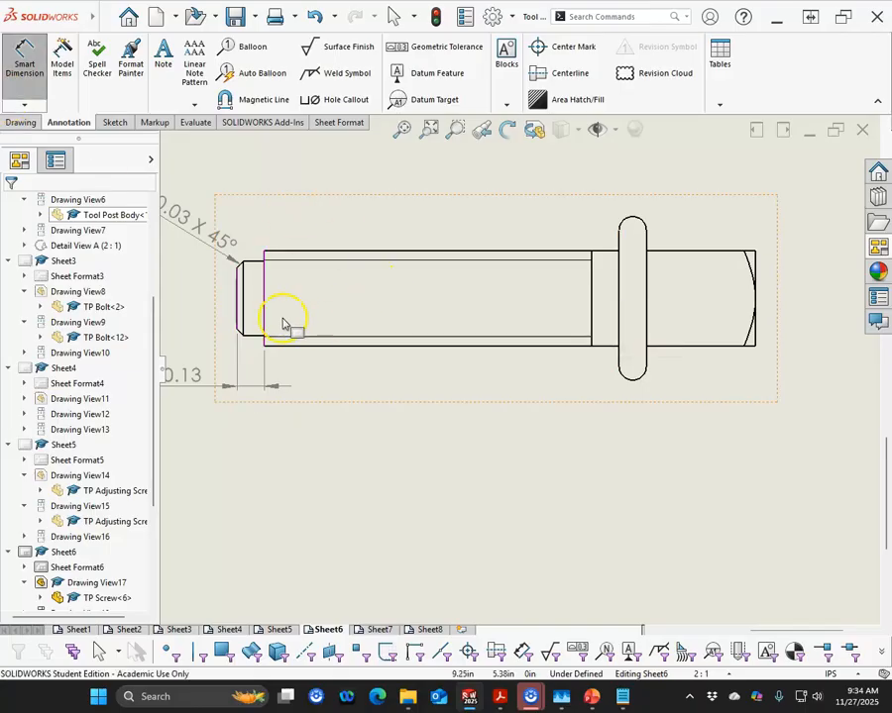
left_click(237, 313)
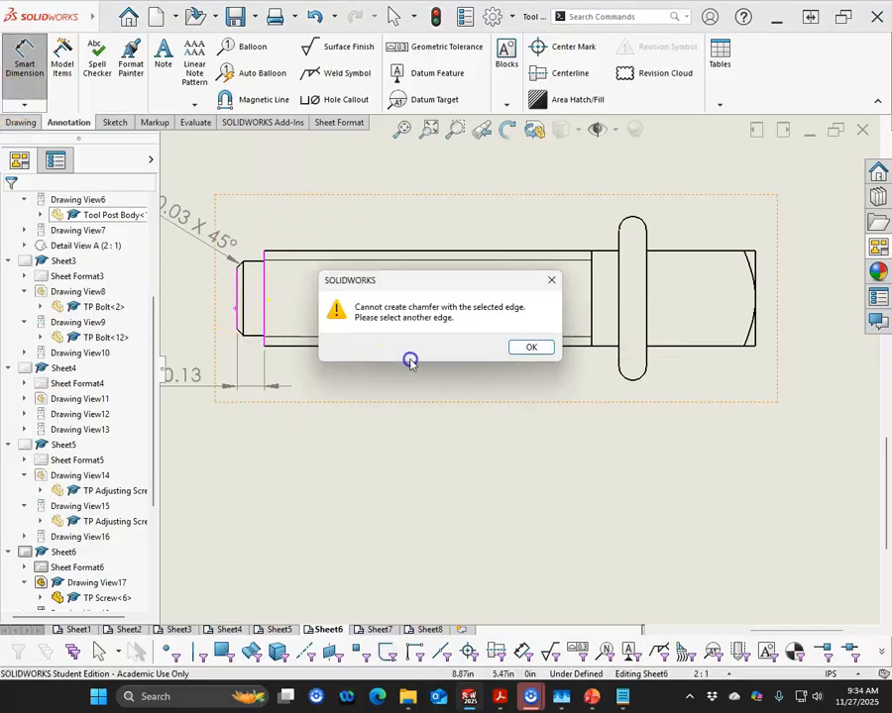
left_click(530, 351)
key("Escape")
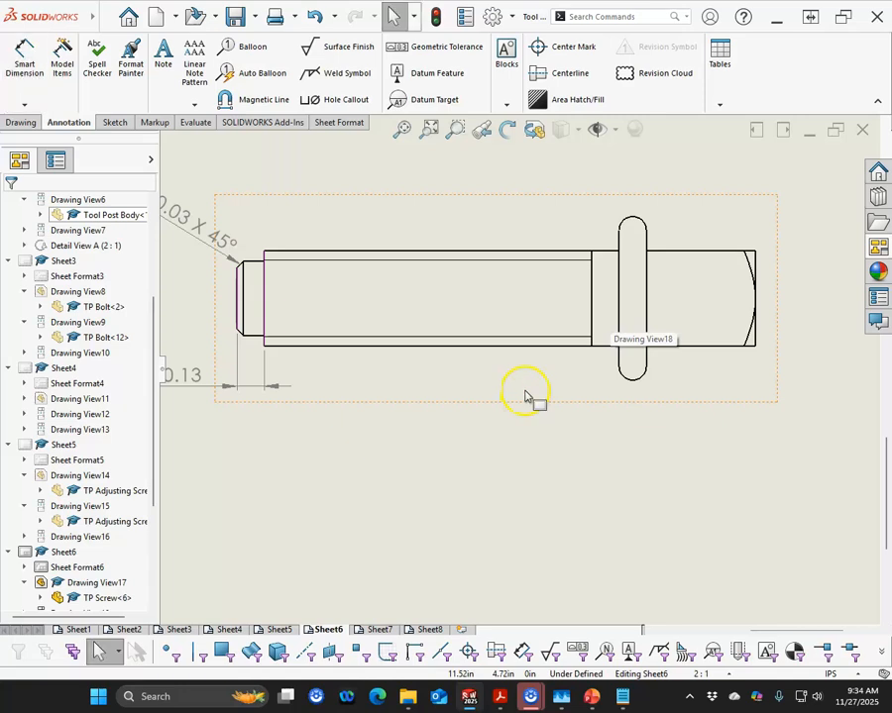
Dimension the side view's lengths from the tip's end face to the collar's near face and to the thread's end, stacking both below the view.
left_click(24, 57)
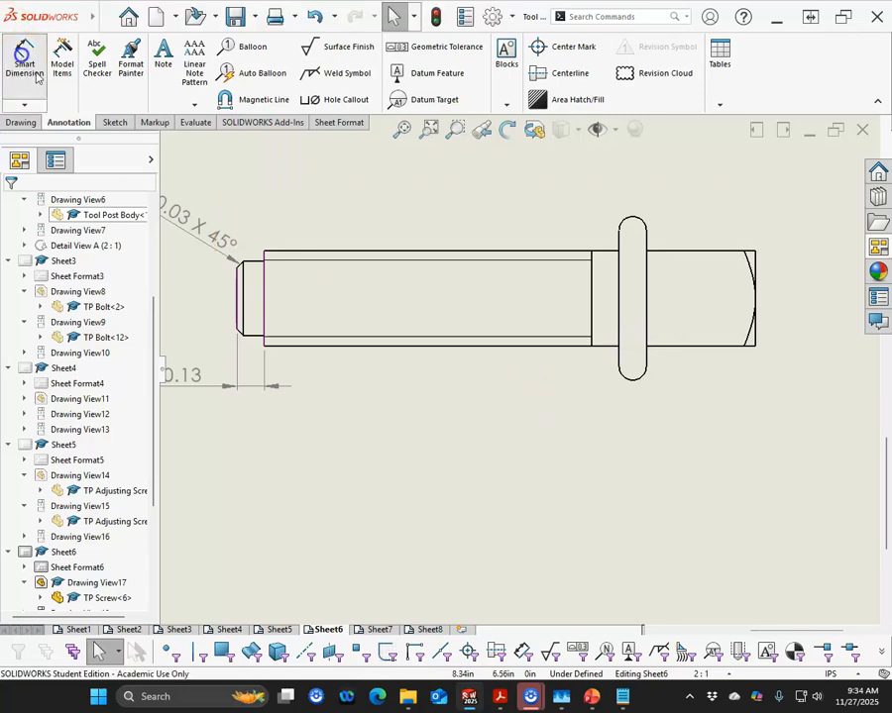
left_click(239, 311)
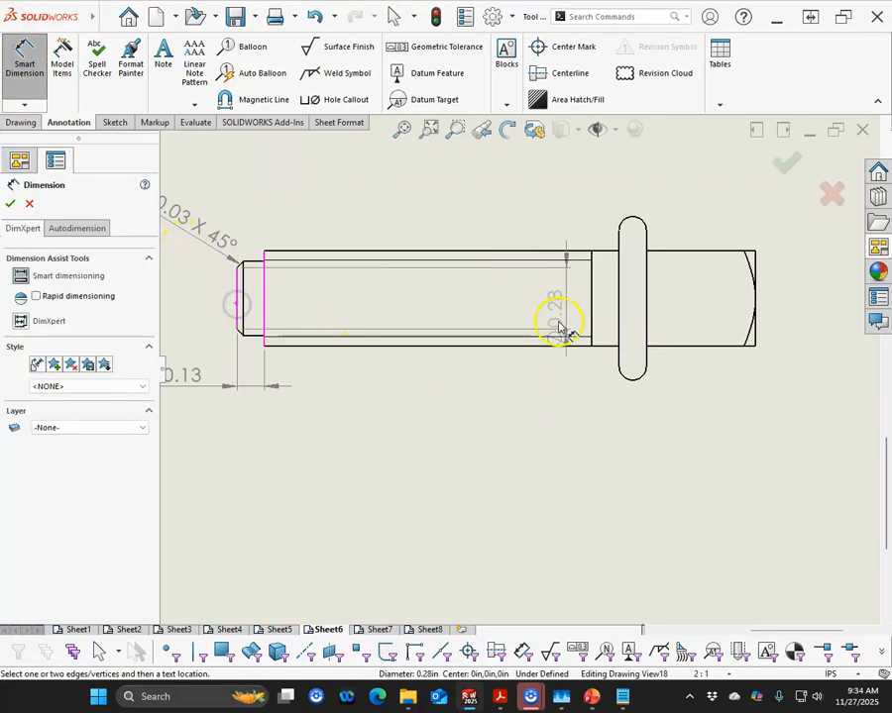
left_click(620, 325)
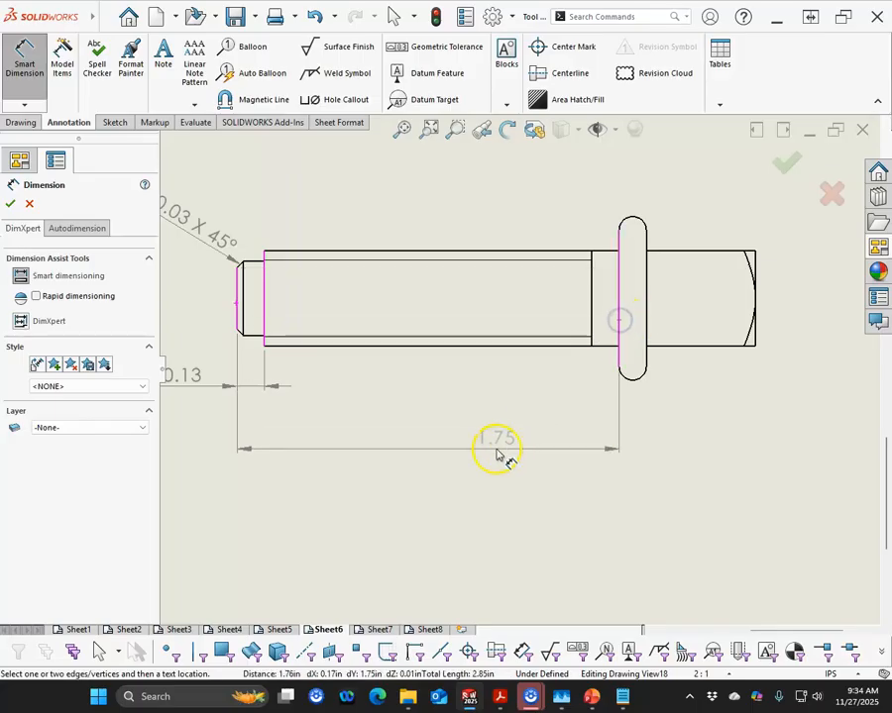
left_click(483, 492)
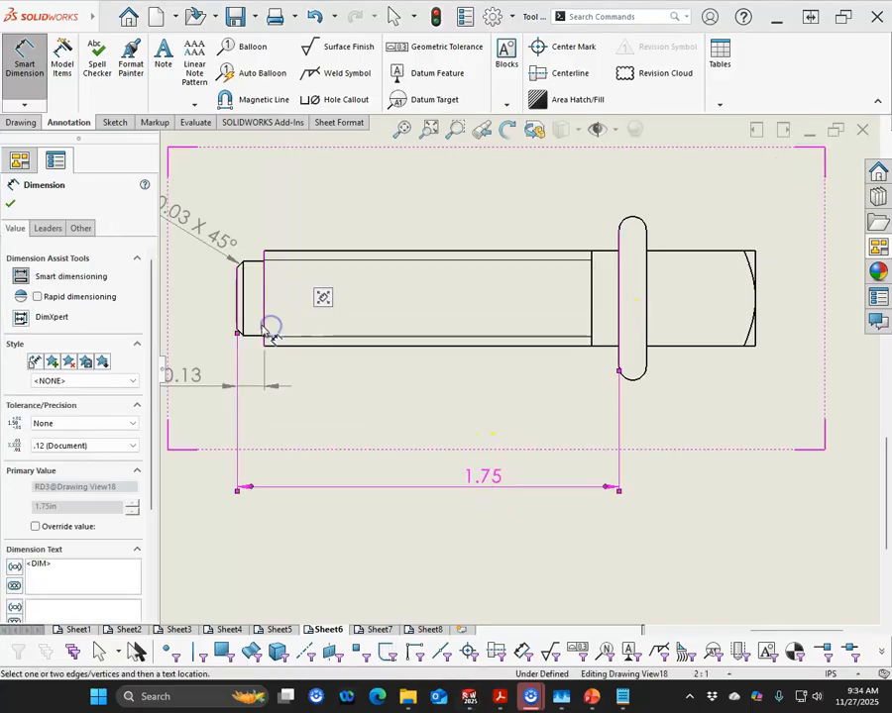
left_click(236, 317)
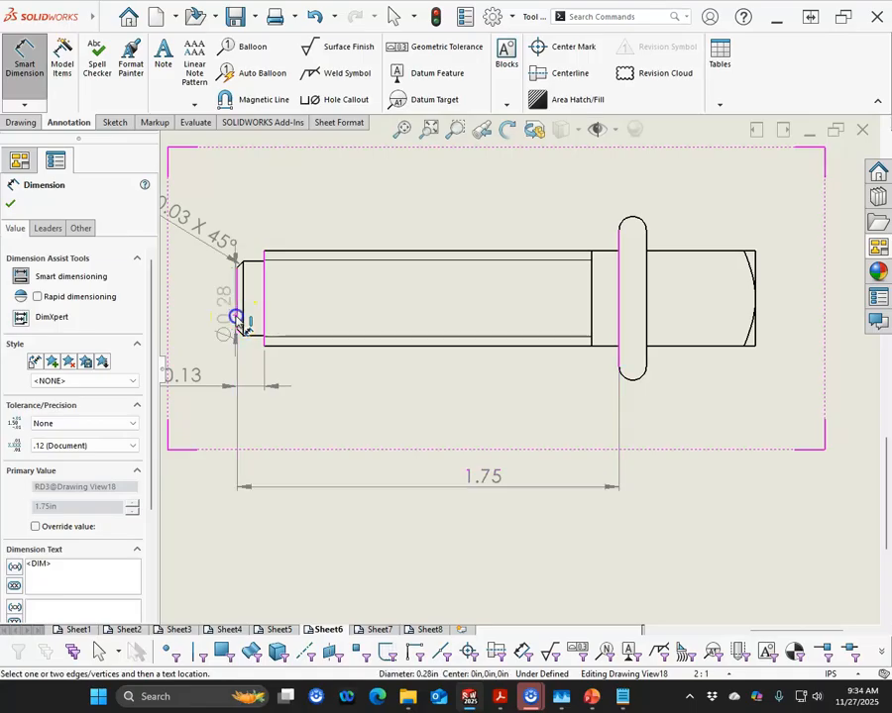
left_click(595, 328)
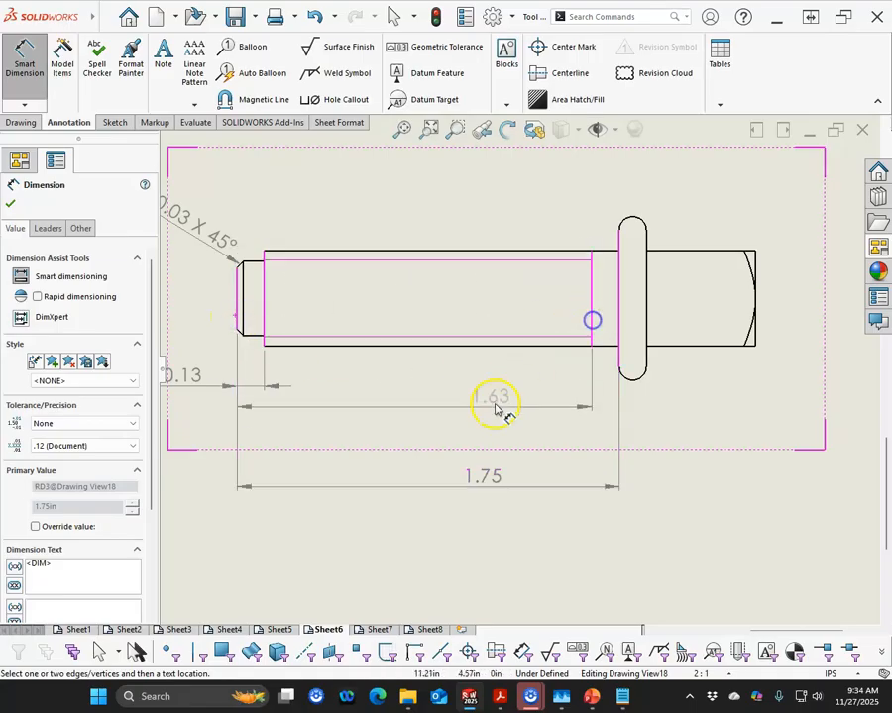
left_click(426, 437)
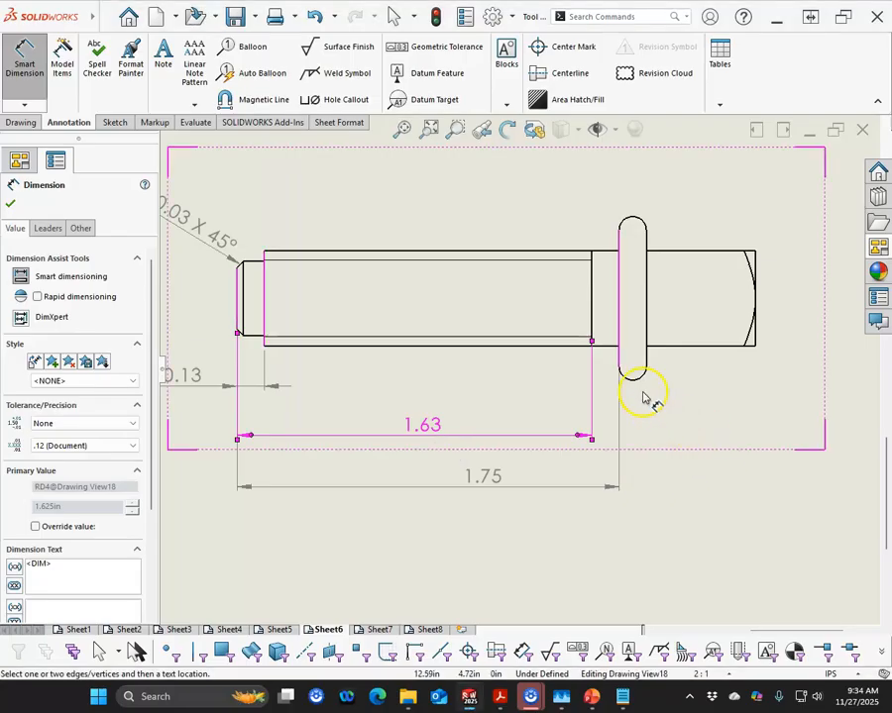
Dimension the radius of the collar's rounded upper edge in the side view, placing it above the threaded shank.
left_click(639, 225)
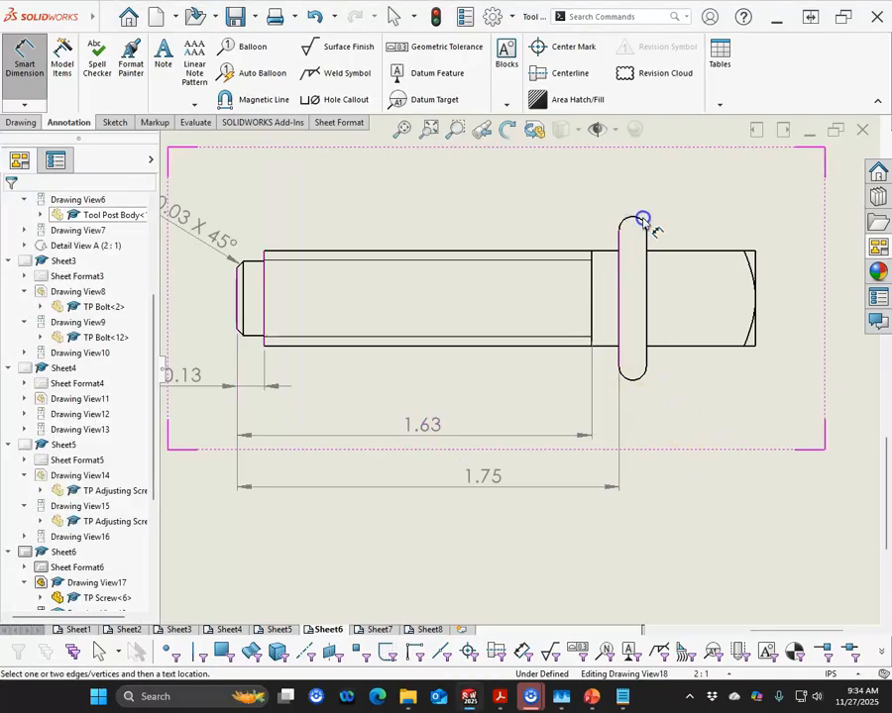
left_click(557, 184)
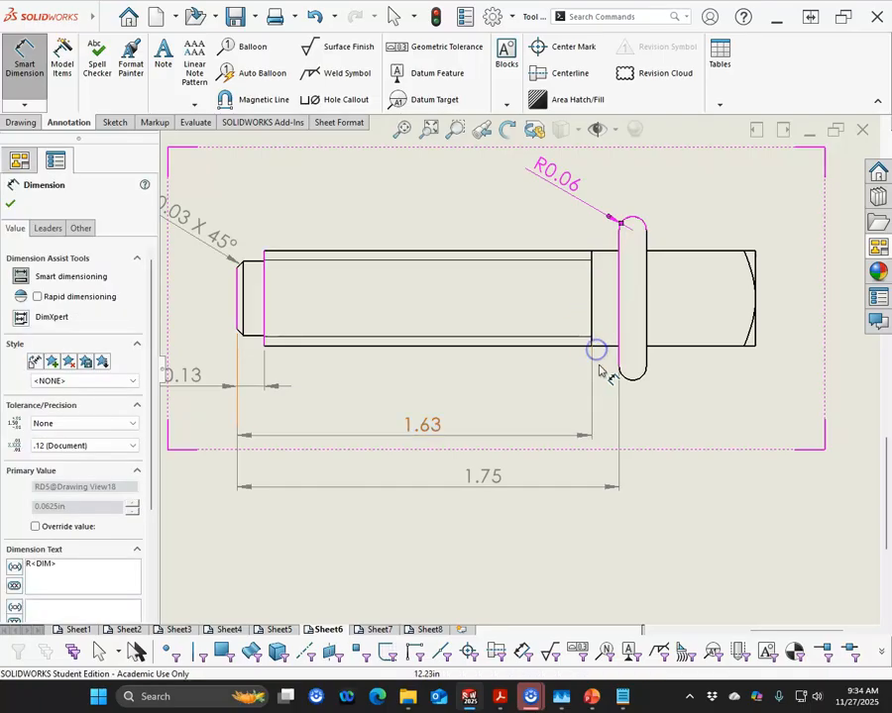
Examine the screw's views across the sheet and the curved end of its square head for features that still lack dimensions.
scroll(716, 415, "up", 3)
scroll(703, 352, "down", 2)
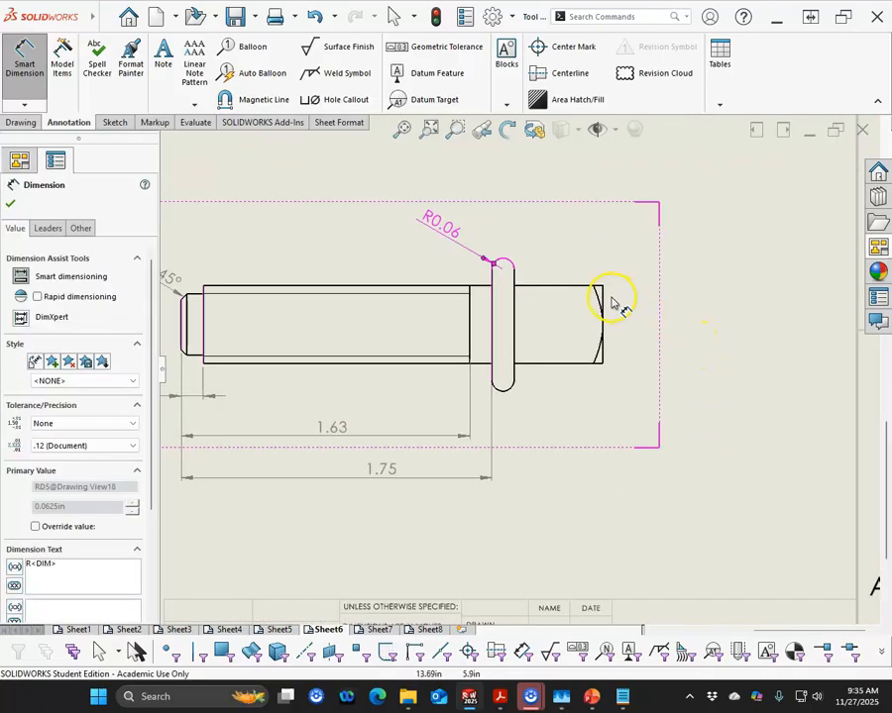
scroll(622, 323, "up", 2)
scroll(647, 285, "down", 1)
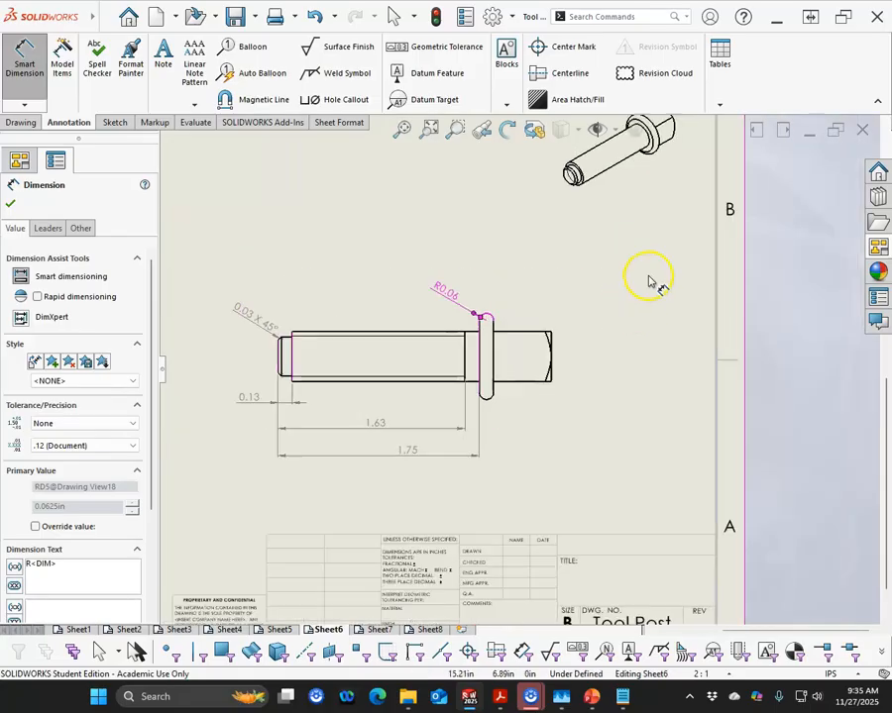
scroll(618, 313, "up", 2)
scroll(614, 317, "down", 2)
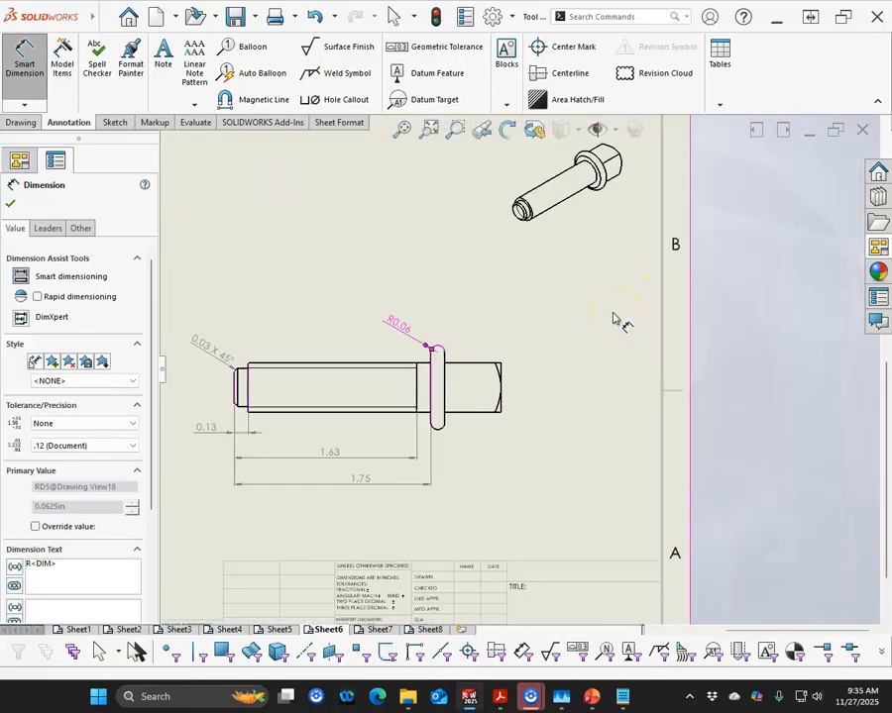
scroll(532, 382, "down", 2)
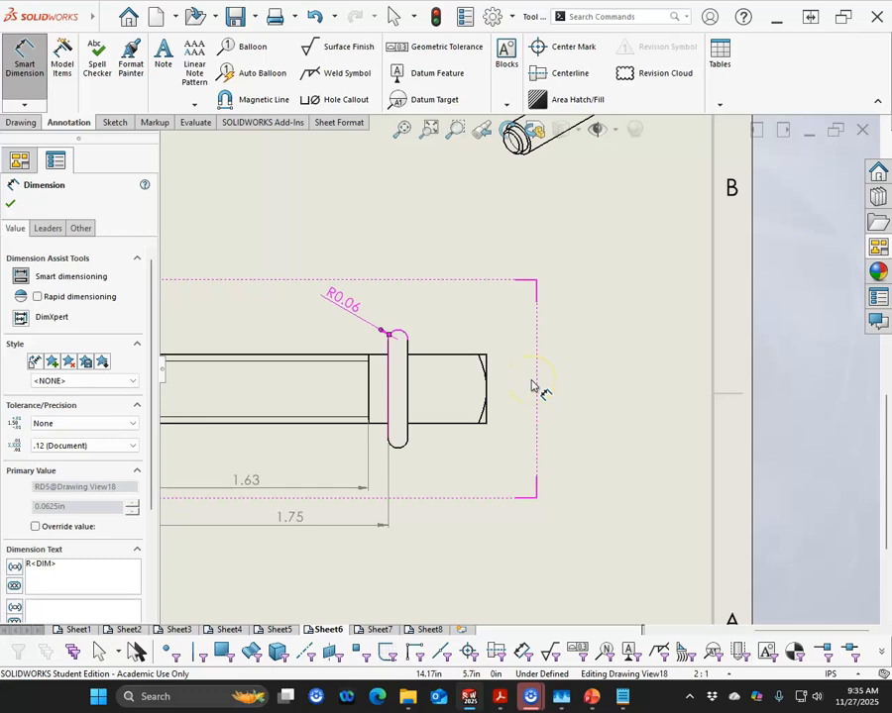
scroll(496, 372, "up", 5)
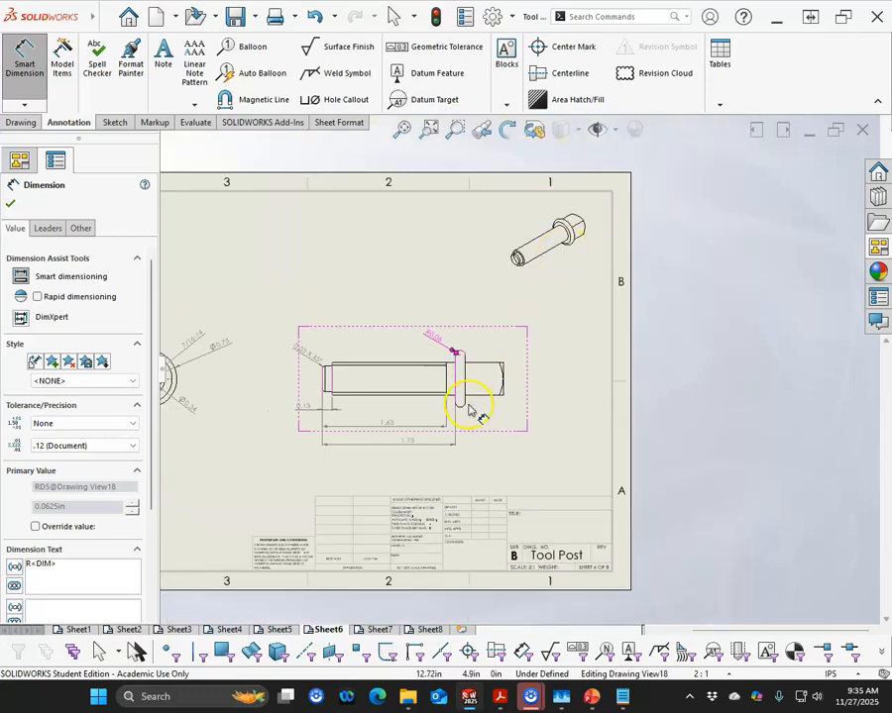
scroll(515, 413, "up", 2)
right_click(541, 369)
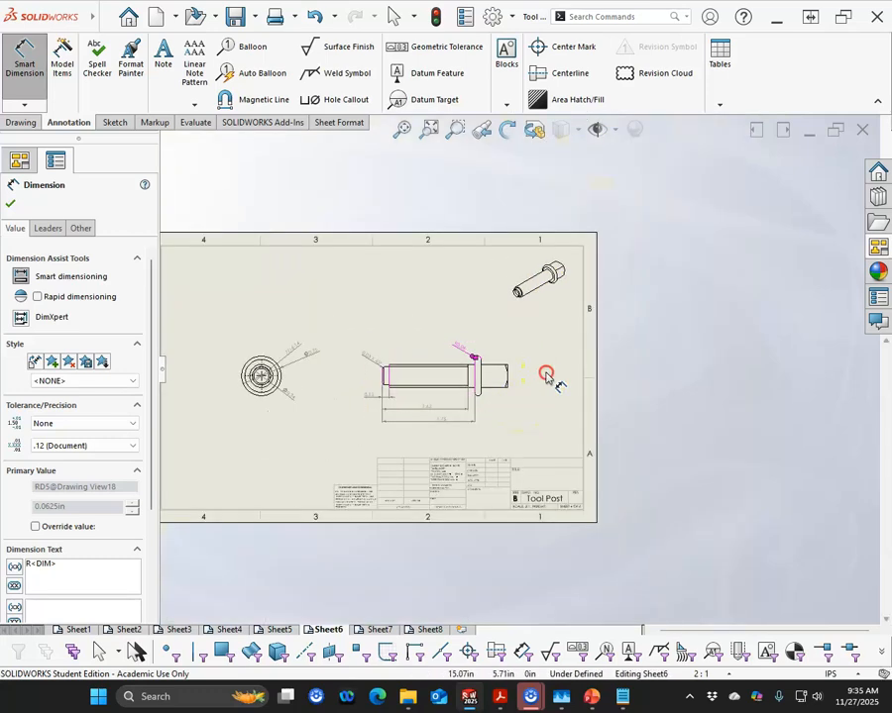
left_click(574, 430)
scroll(528, 385, "down", 2)
scroll(528, 385, "down", 1)
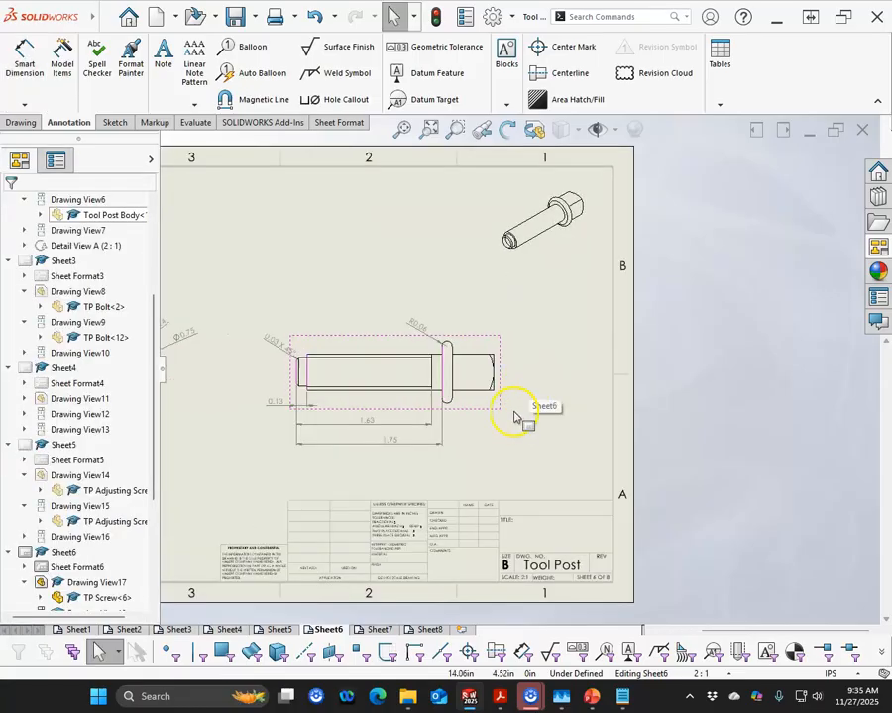
left_click(502, 414)
scroll(466, 397, "down", 3)
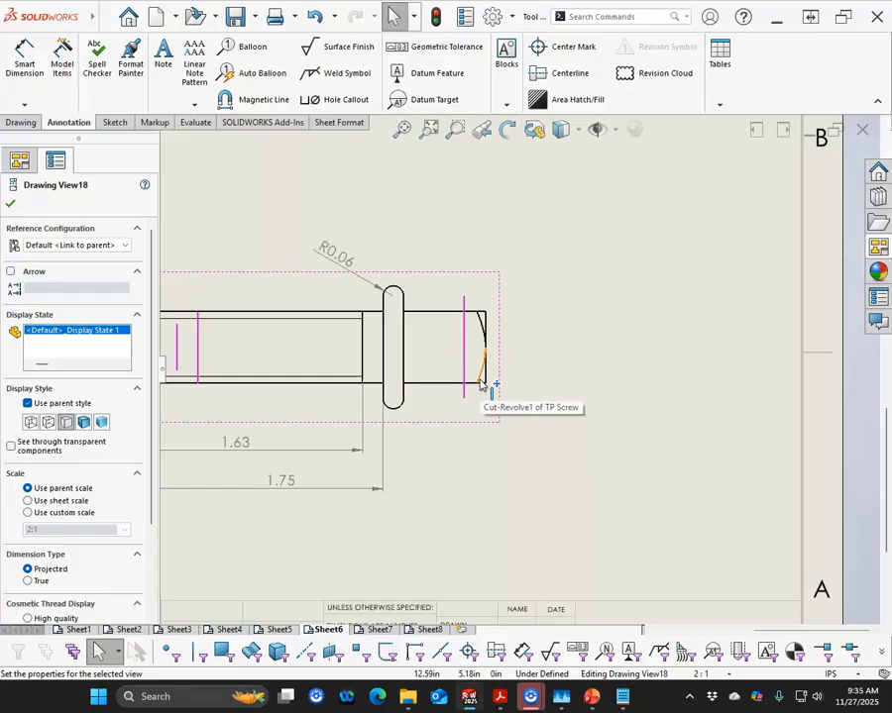
left_click(498, 438)
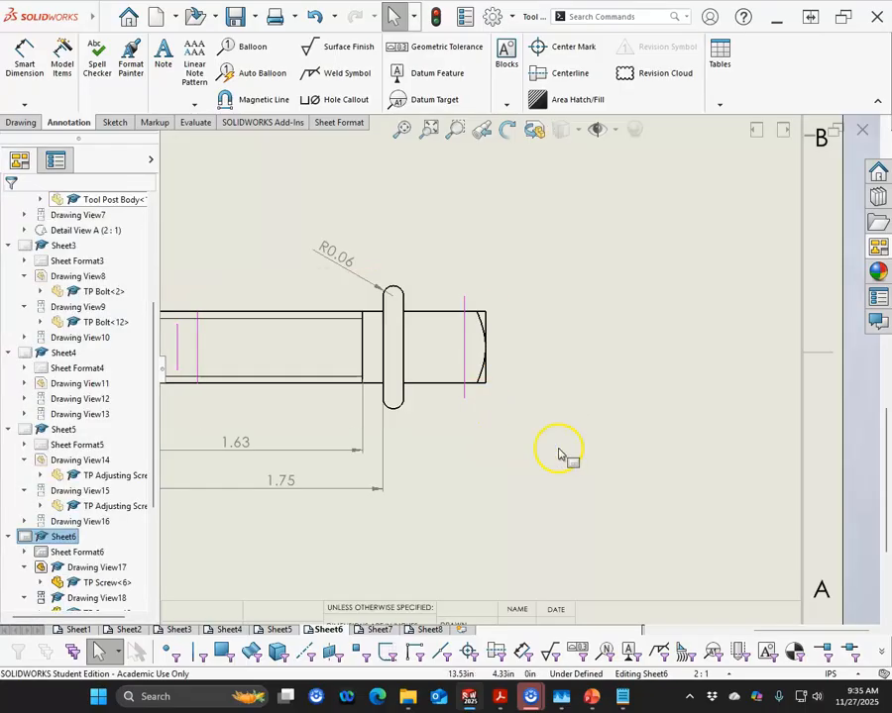
Dimension the square head's length in the side view, from the collar to the head's end, placing it below in line with the collar-distance dimension.
left_click(26, 60)
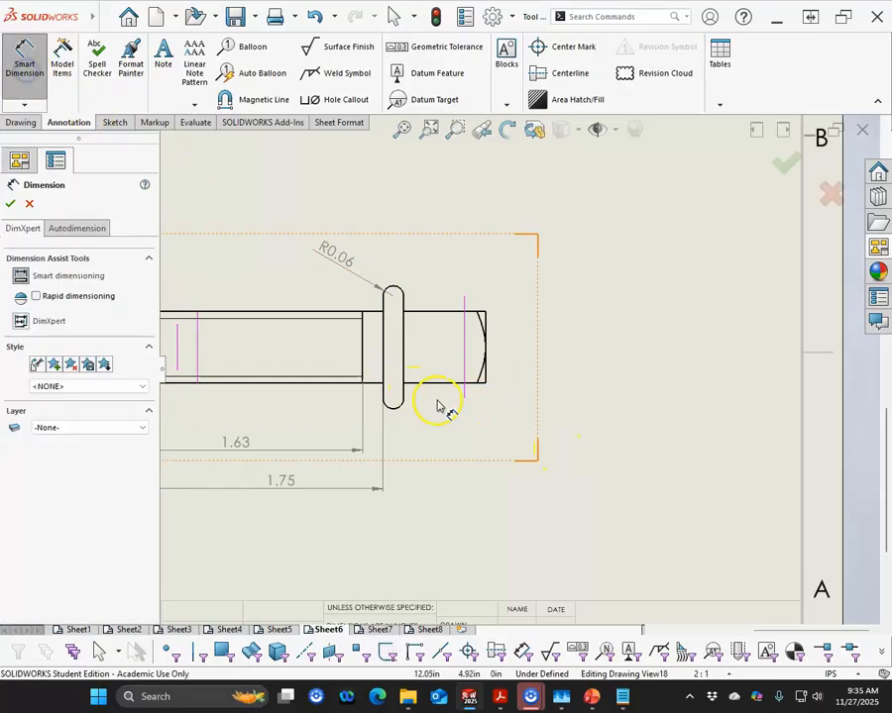
left_click(417, 385)
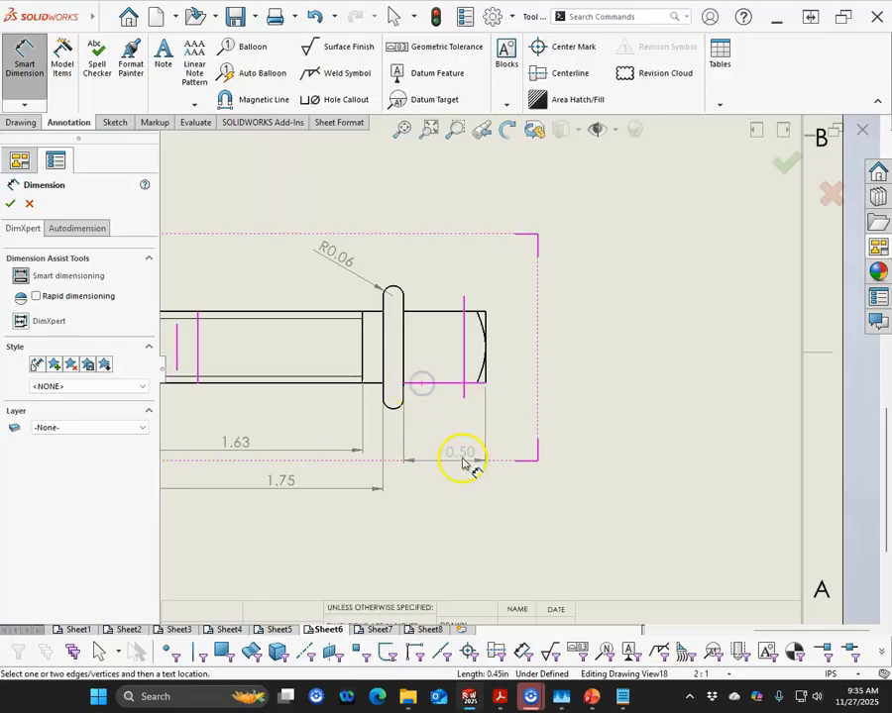
left_click(451, 488)
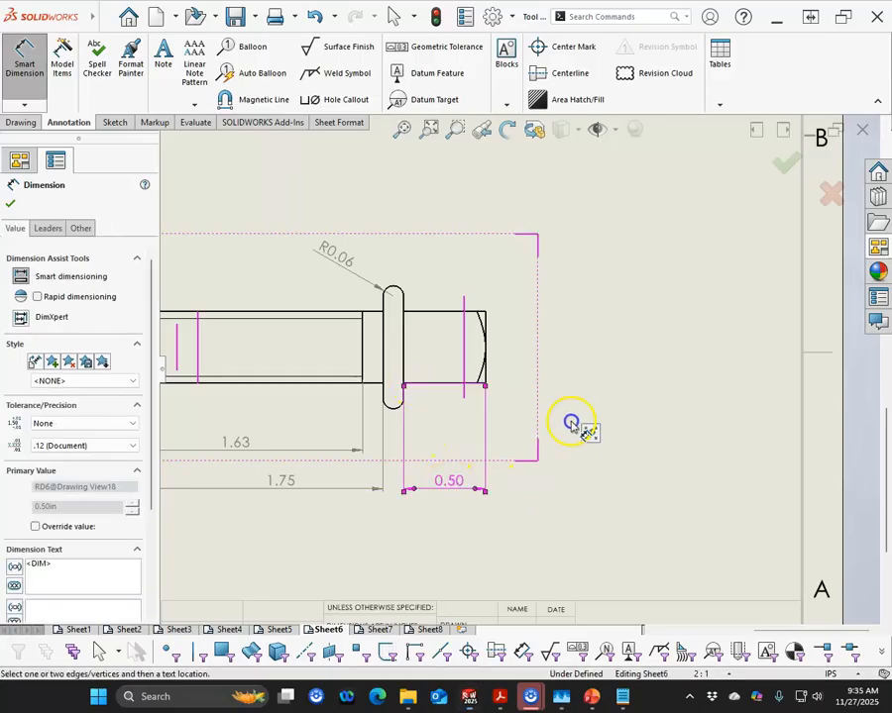
left_click(557, 386)
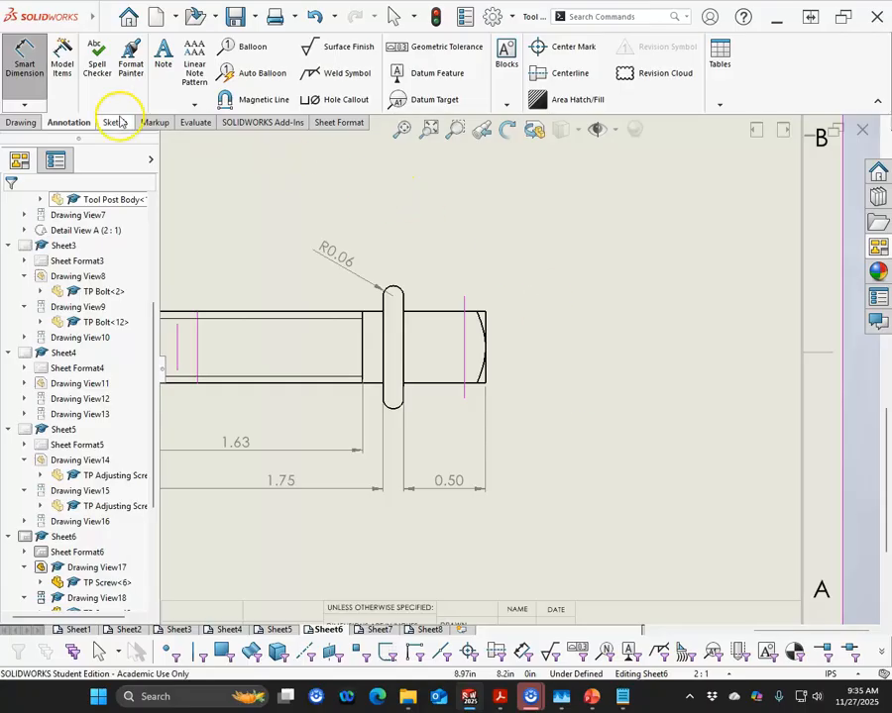
Add a leader note reading ".03 X 30°" to the upper chamfer curve on the square head, placing it above the head's outer end.
left_click(164, 54)
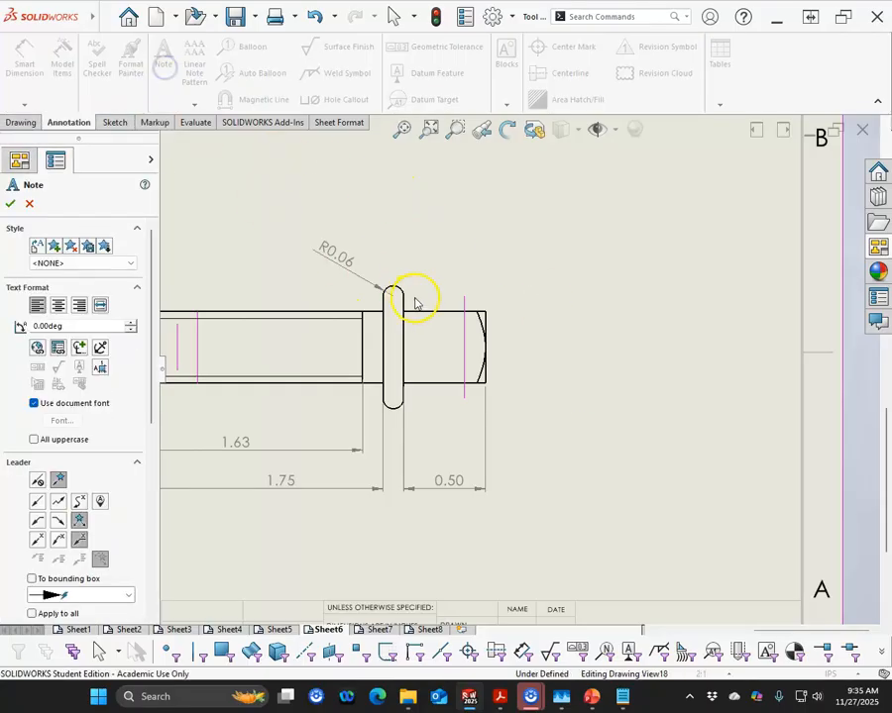
left_click(484, 319)
left_click(565, 247)
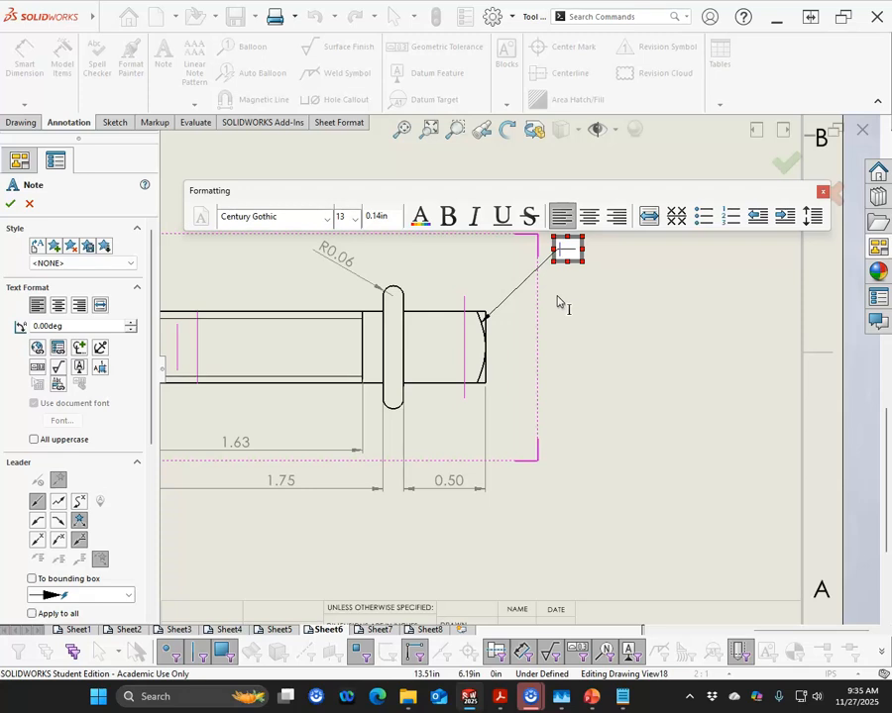
type(".03 X 30")
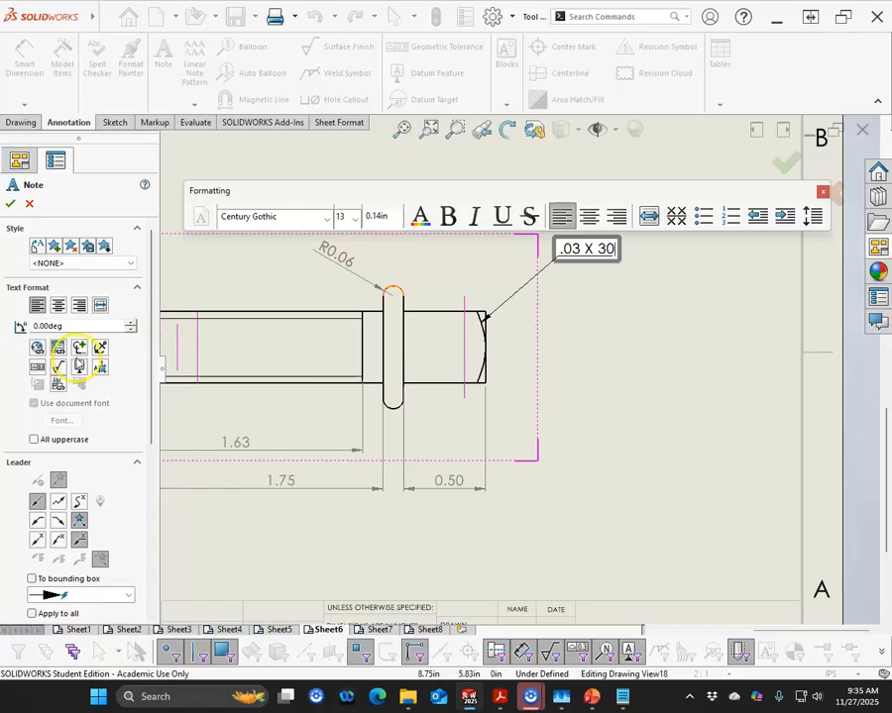
left_click(82, 353)
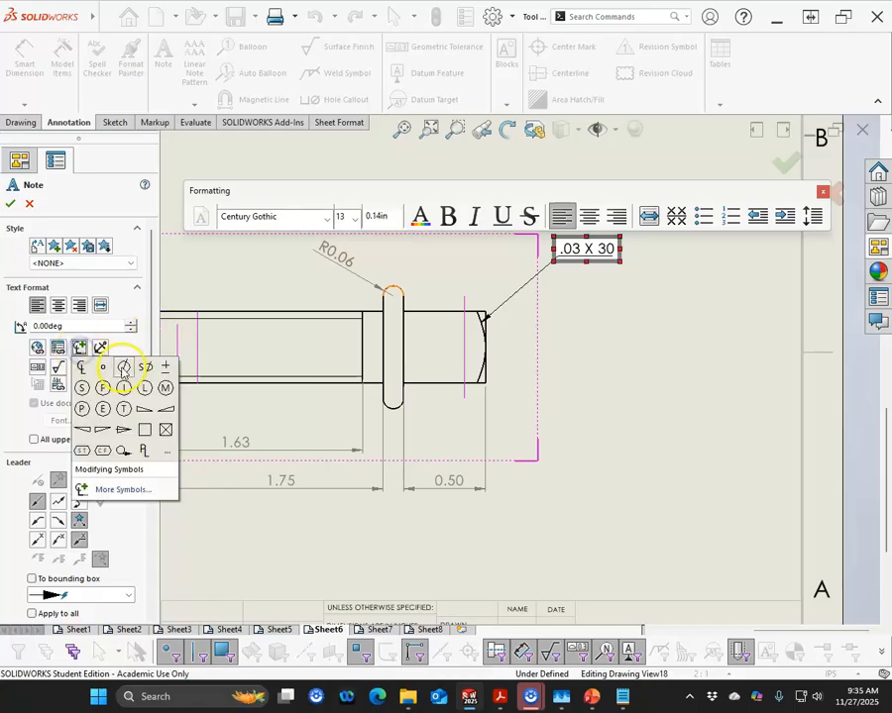
left_click(104, 370)
left_click(10, 203)
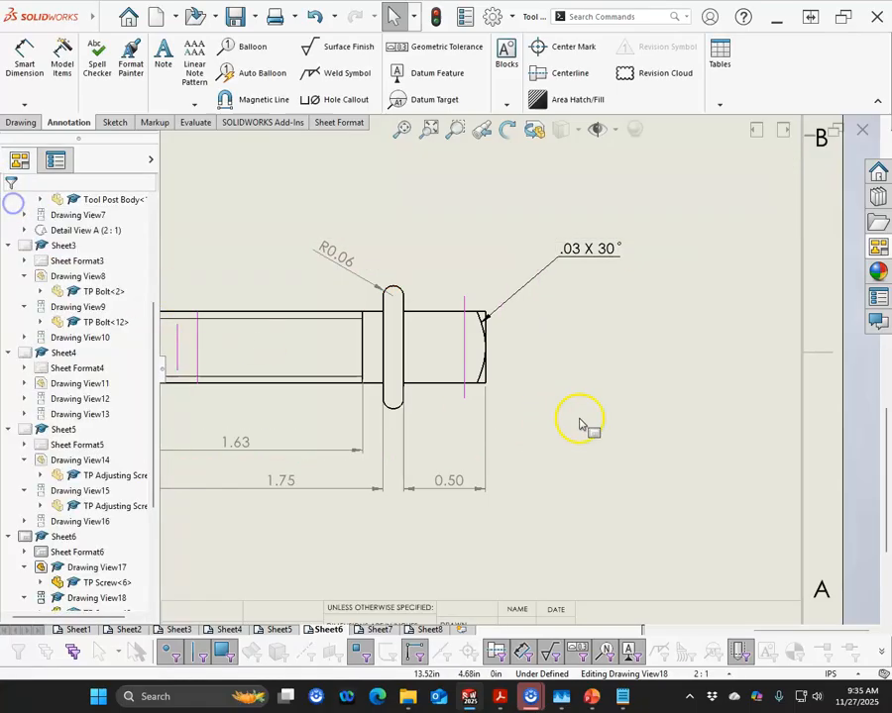
Project a head-end view from the screw's side view and place it beside the square head.
key("f")
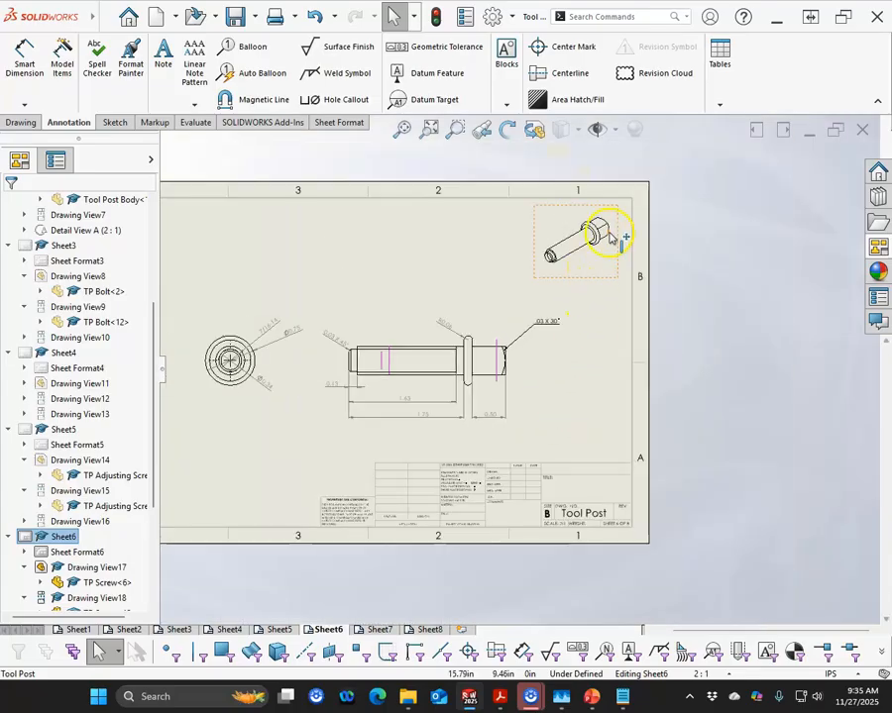
left_click(496, 335)
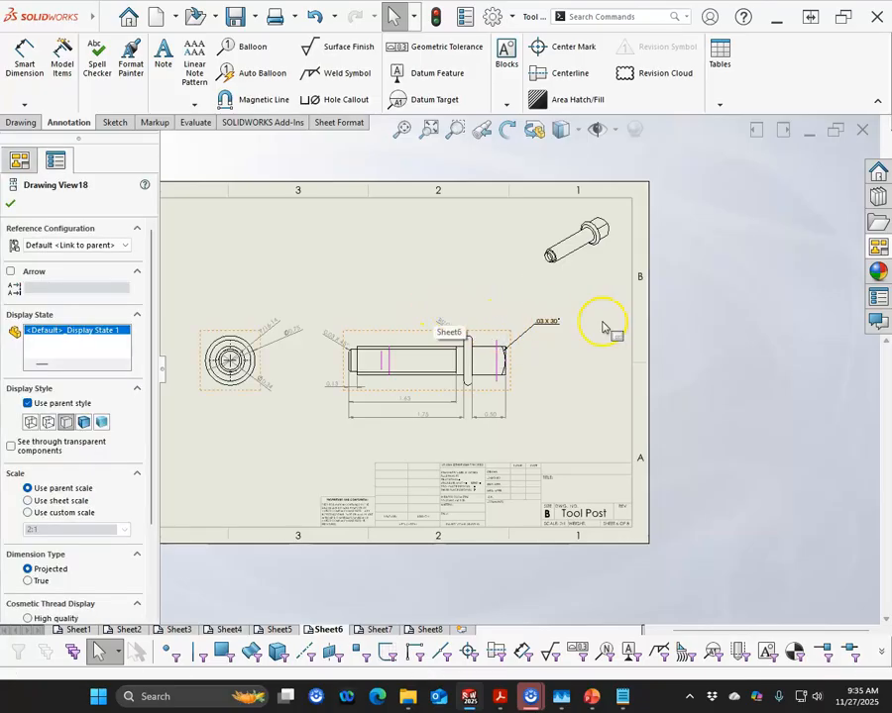
left_click(20, 122)
left_click(52, 57)
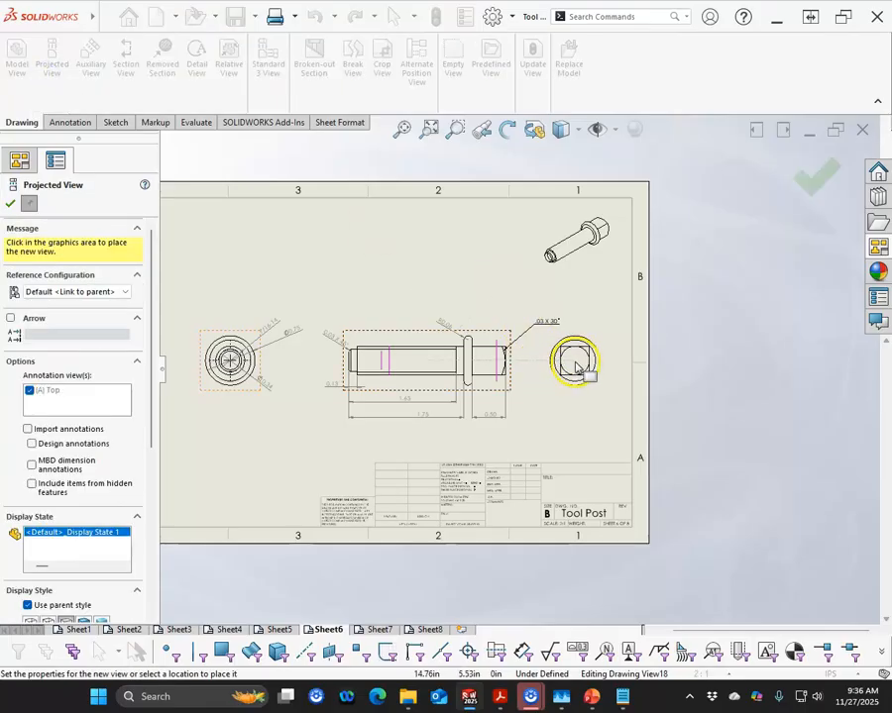
left_click(579, 367)
left_click(10, 203)
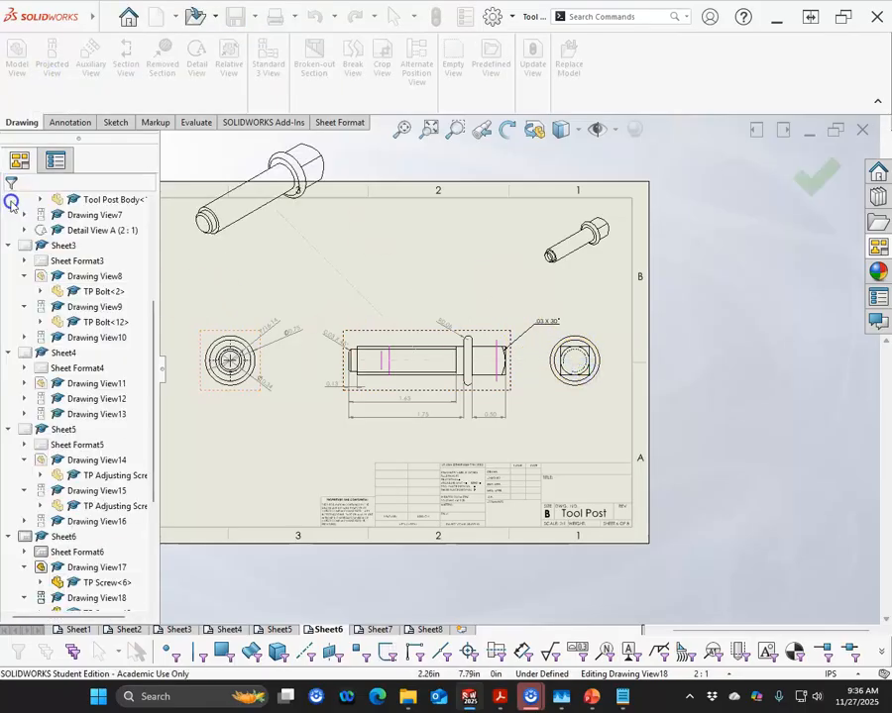
Check the chamfer circle in the new head-end view and the distance between the chamfer's two upper corner points in the side view.
scroll(535, 406, "down", 3)
scroll(553, 392, "down", 2)
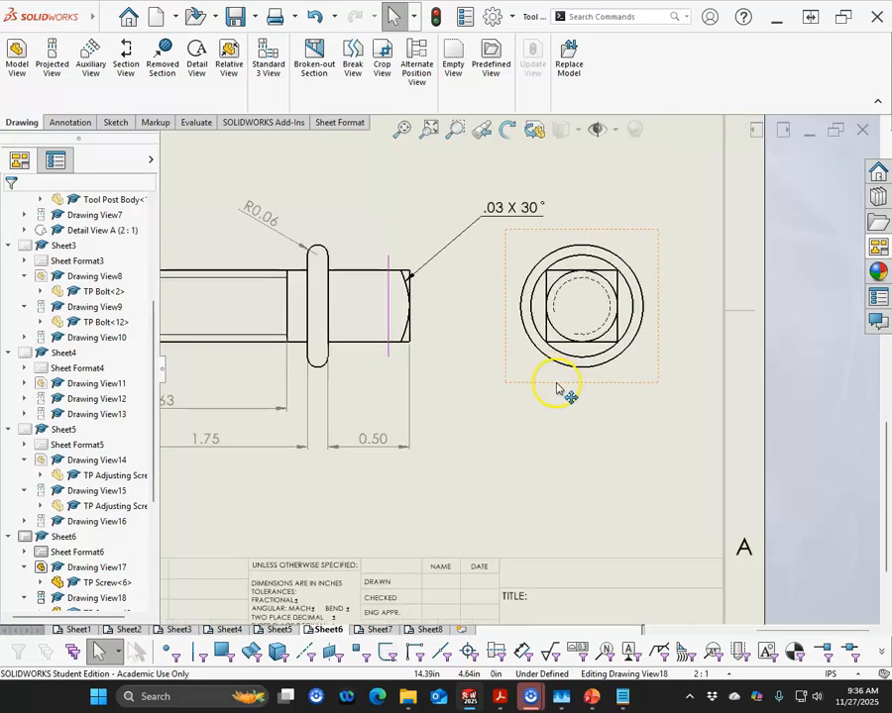
left_click(560, 335)
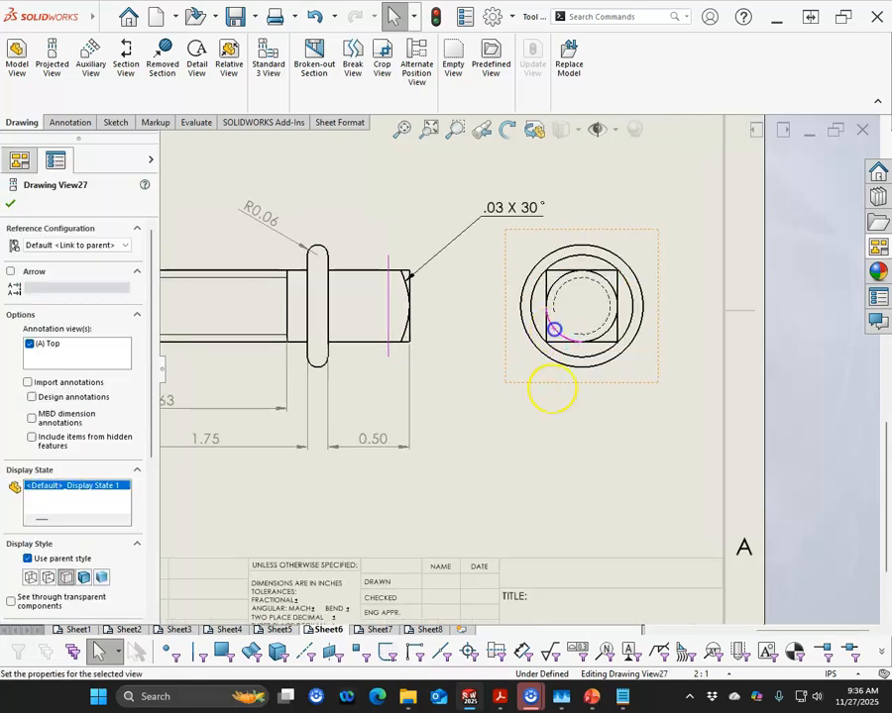
left_click(550, 406)
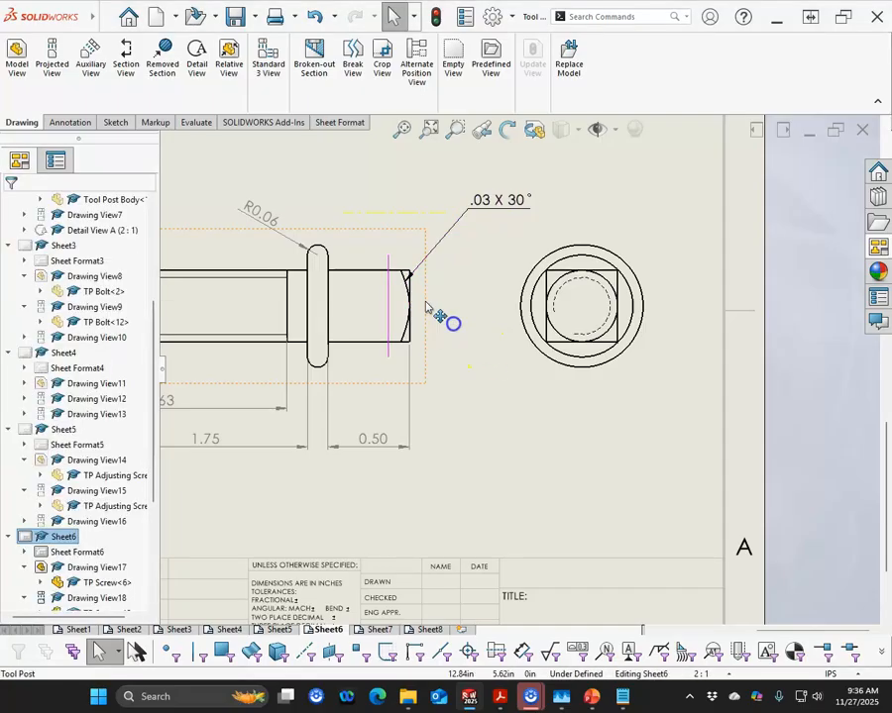
scroll(426, 306, "down", 5)
left_click(391, 304)
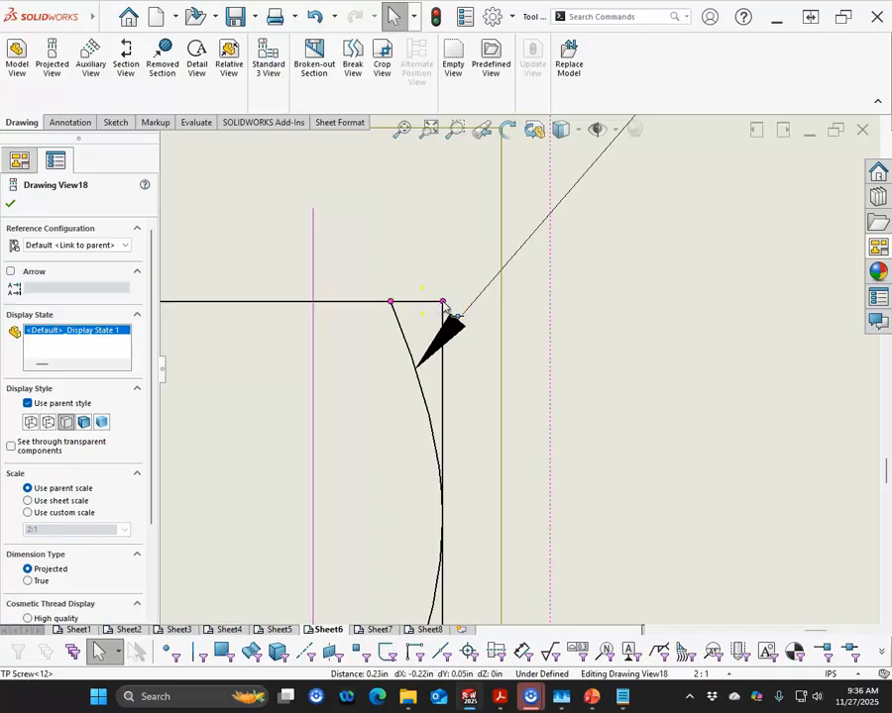
left_click(608, 409)
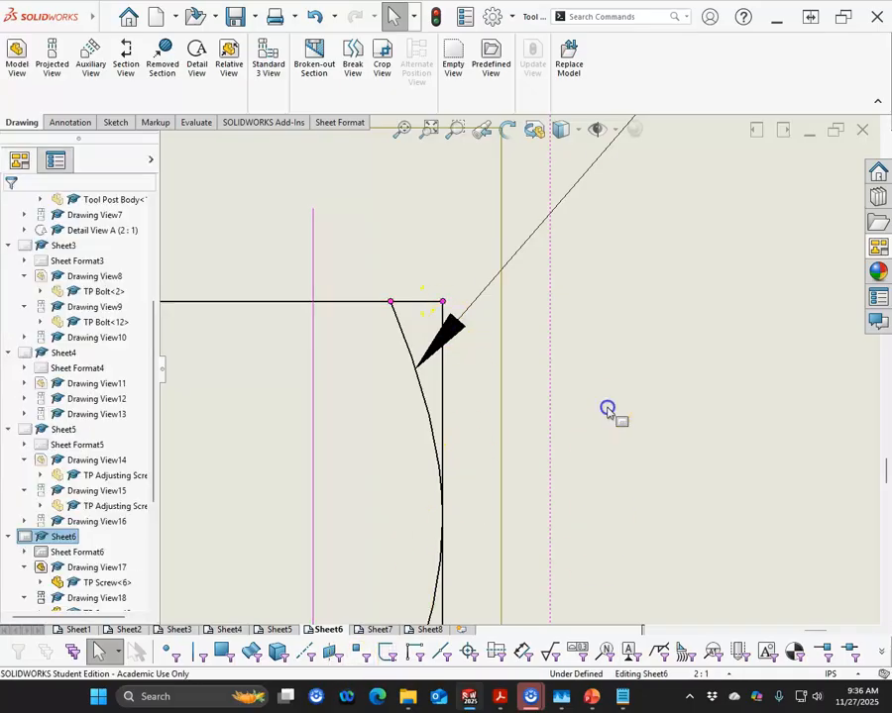
scroll(607, 409, "up", 5)
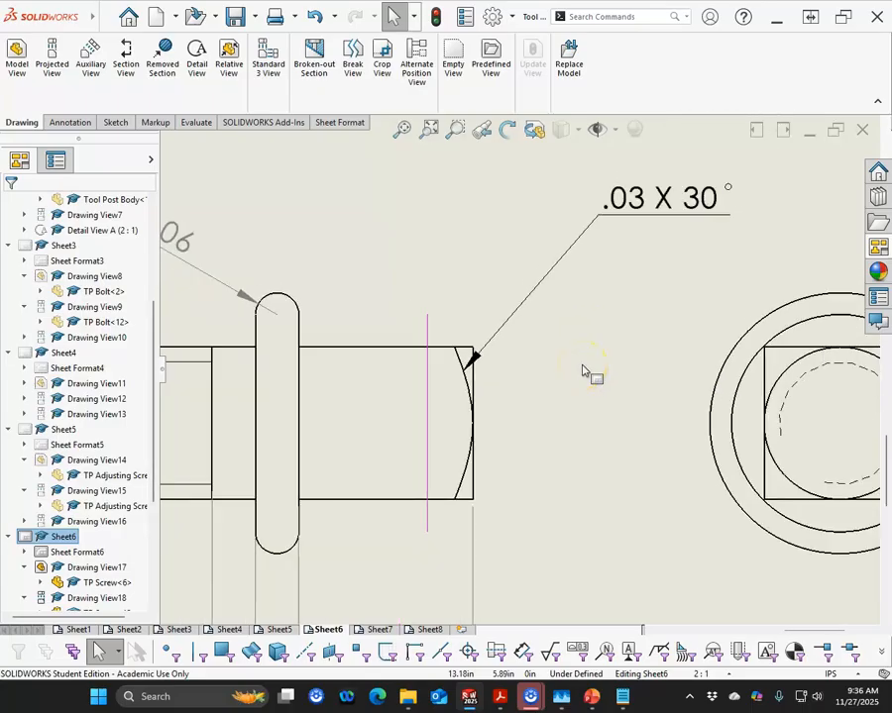
scroll(585, 371, "up", 3)
scroll(554, 441, "down", 2)
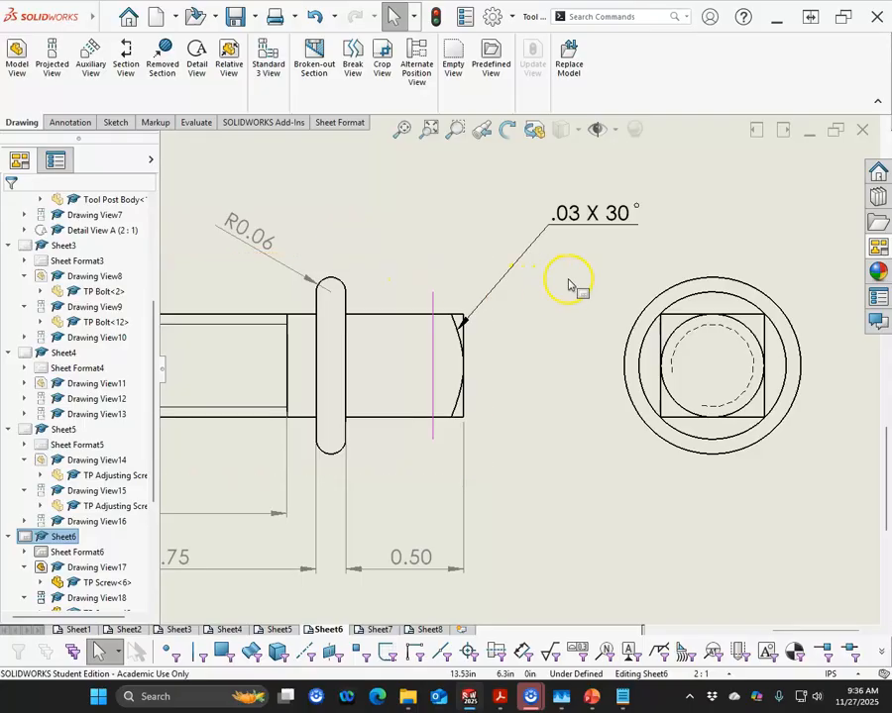
scroll(570, 284, "up", 2)
scroll(555, 343, "down", 1)
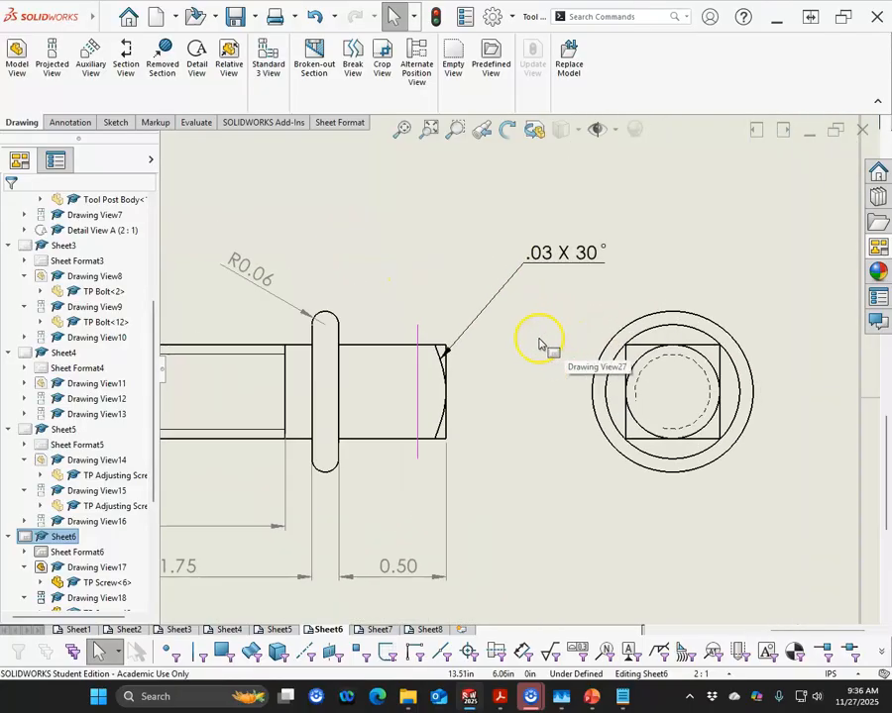
scroll(521, 348, "up", 3)
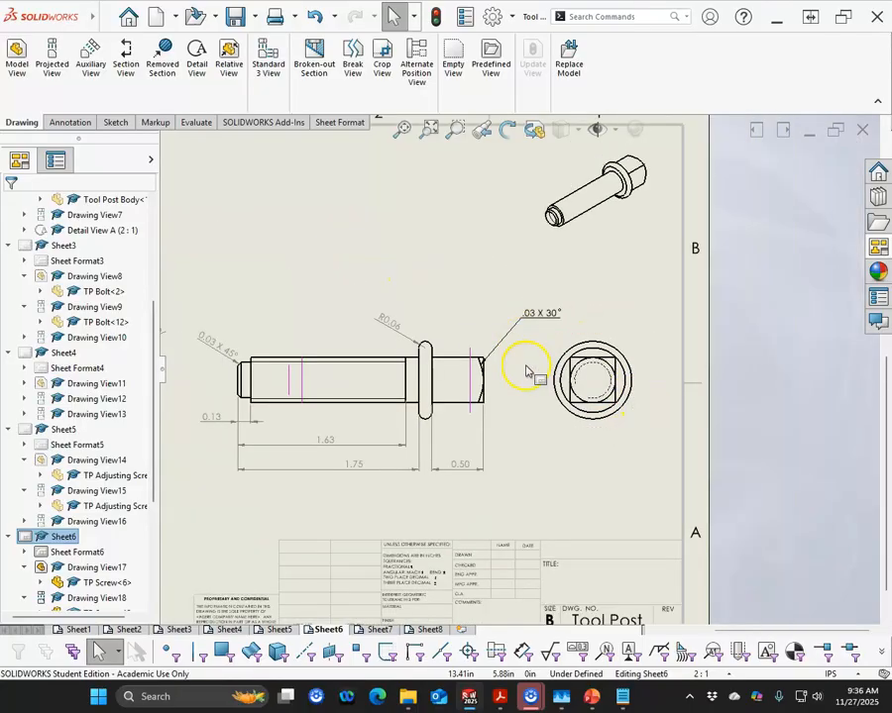
scroll(525, 371, "up", 2)
scroll(499, 366, "down", 3)
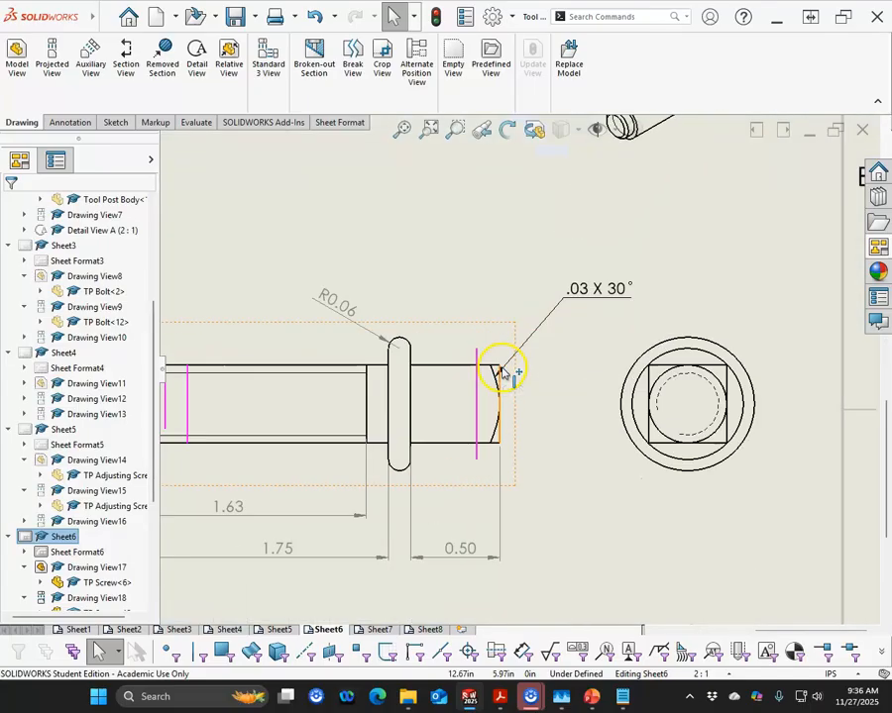
Dimension the chamfer's horizontal length in the side view, from the upper curve's end point to the head's outer end, placing it above the head.
left_click(62, 123)
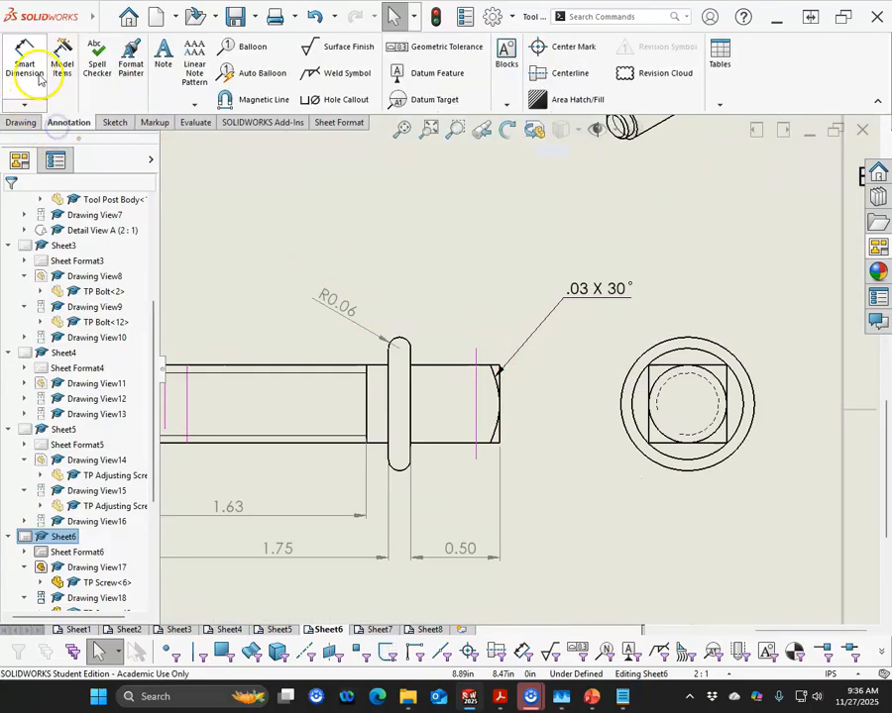
left_click(26, 62)
scroll(476, 371, "down", 2)
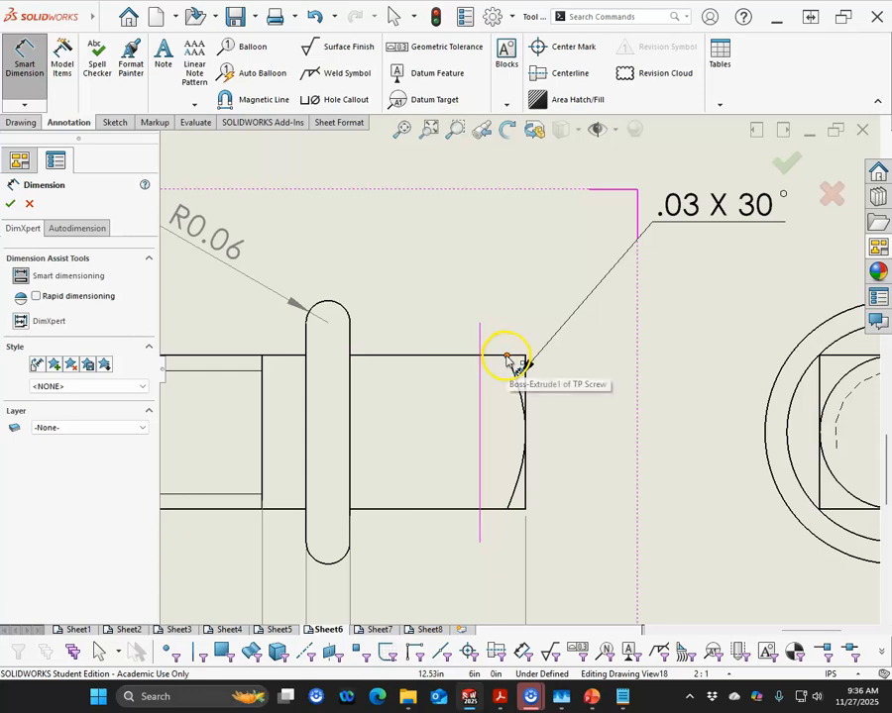
left_click(506, 356)
left_click(525, 356)
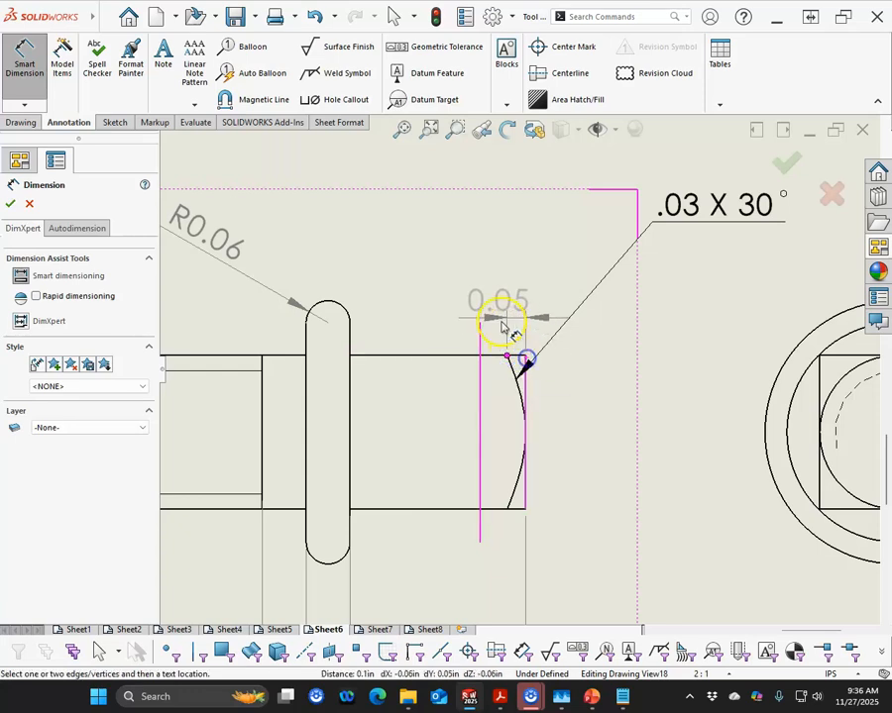
left_click(414, 260)
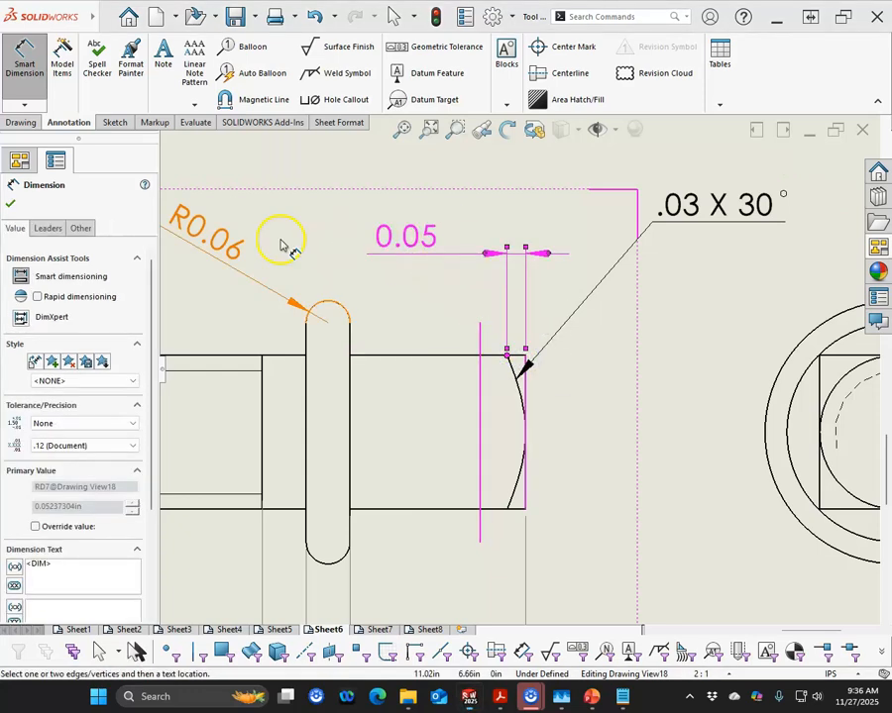
left_click(8, 204)
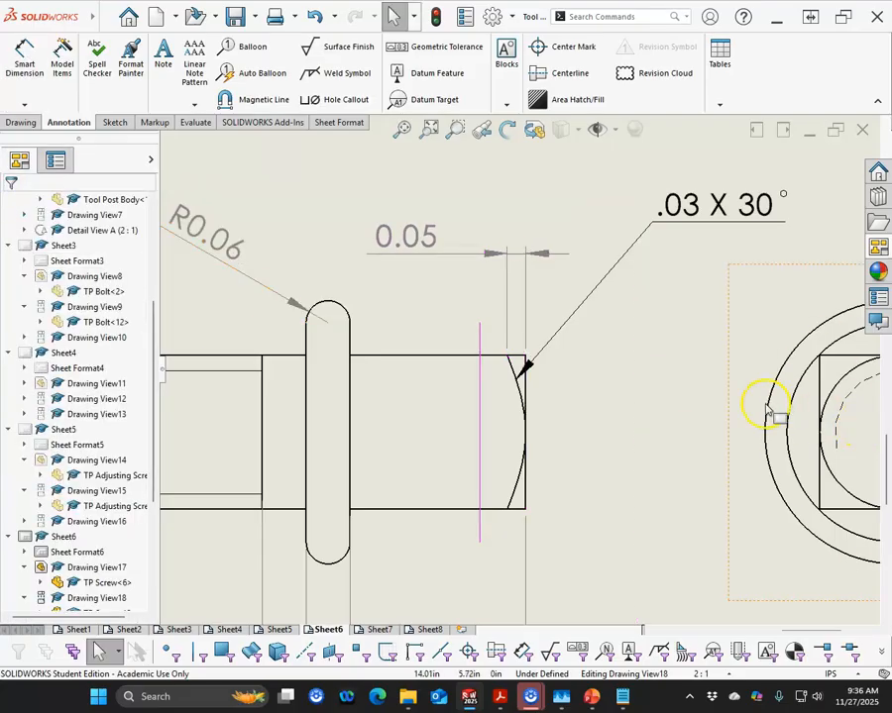
Enclose the new chamfer length dimension in parentheses as a reference dimension.
right_click(695, 386)
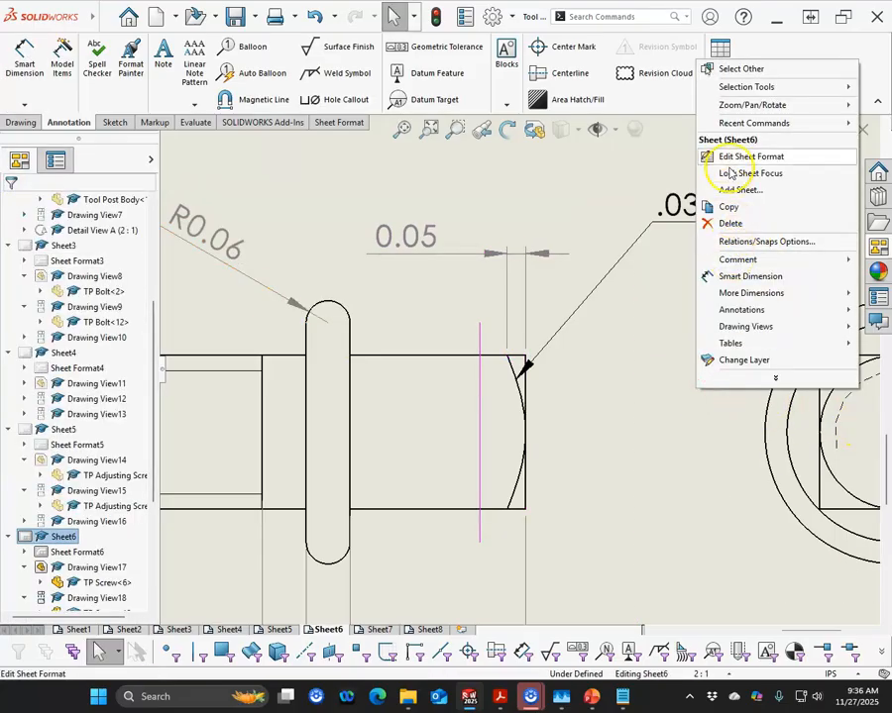
left_click(380, 247)
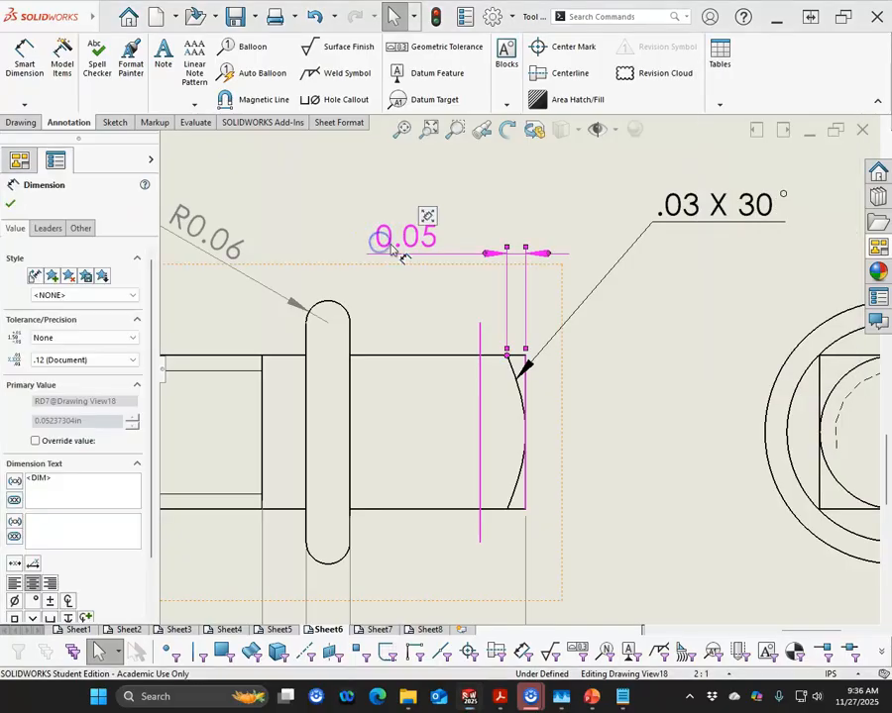
left_click(14, 478)
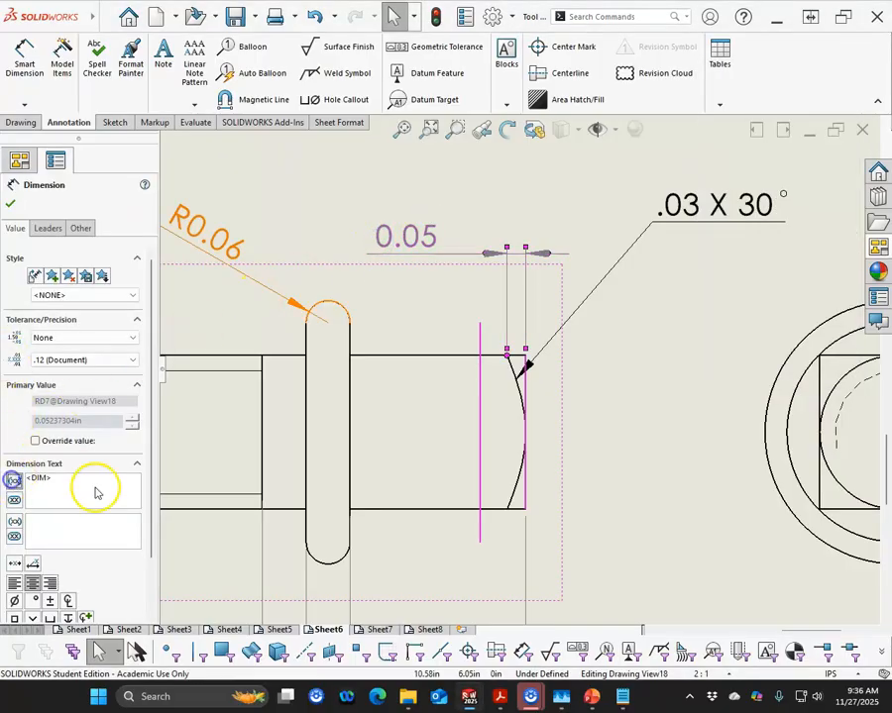
Change the chamfer leader note to read ".05 X 30°" and move it closer to the square head.
double_click(693, 216)
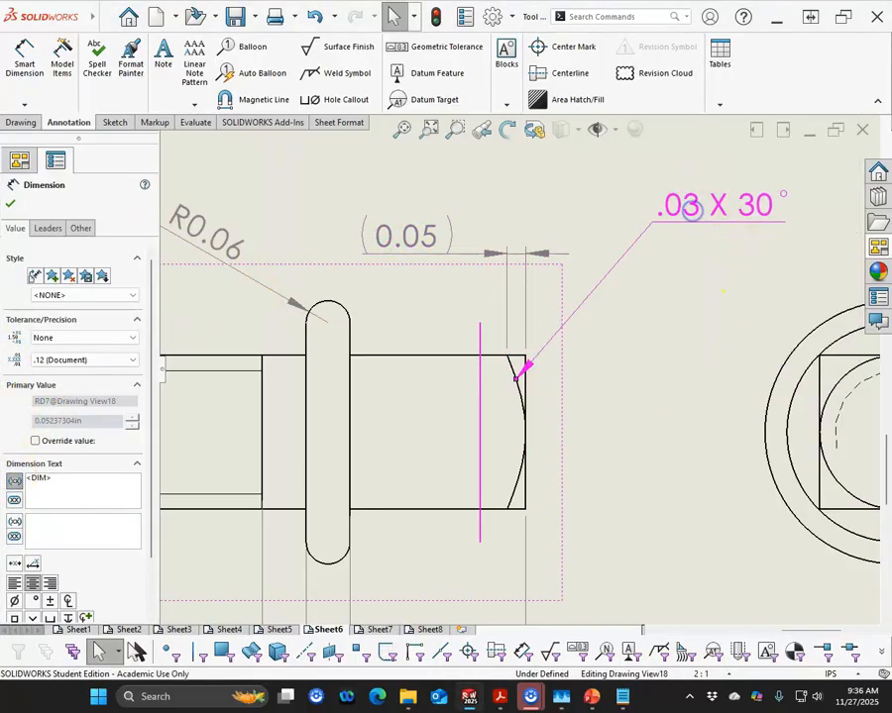
left_click(698, 207)
key("BackSpace")
type("5")
key("Return")
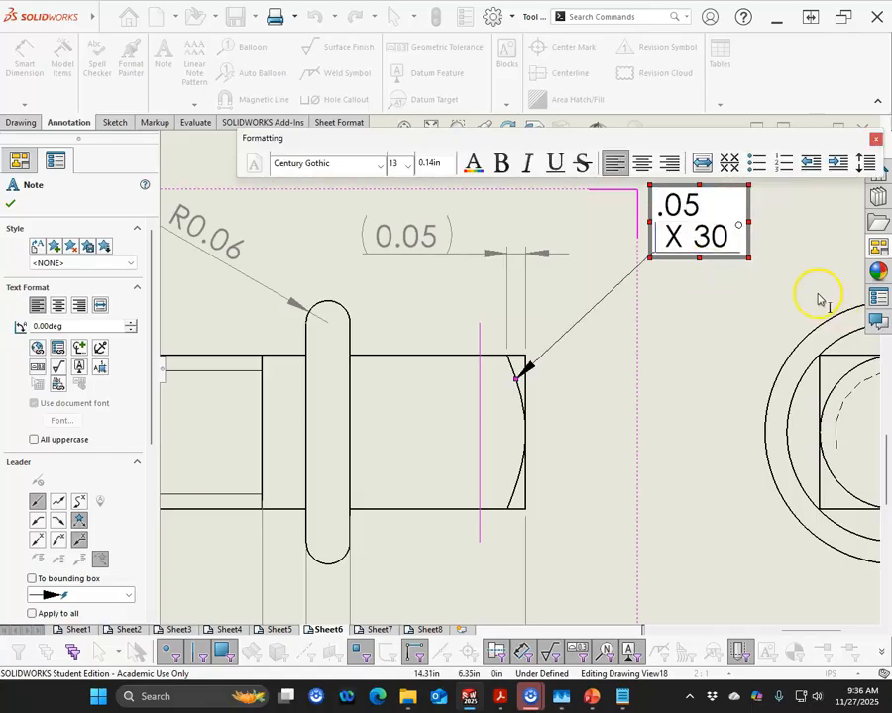
key("BackSpace")
left_click(708, 327)
left_click_drag(705, 210, 668, 263)
left_click(671, 370)
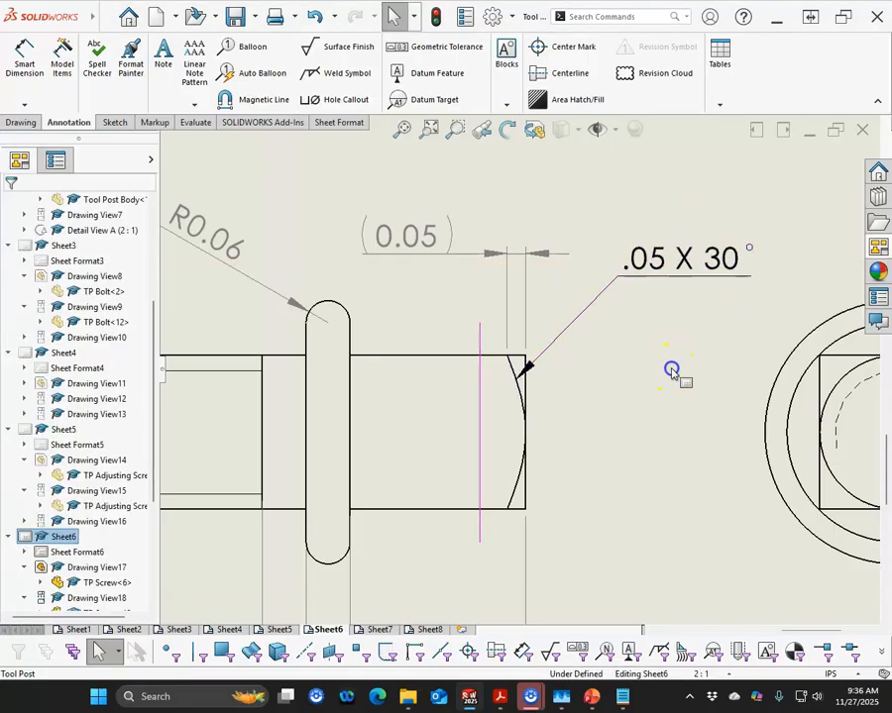
Dimension the square head's height and width in the head-end view, placing them outside the collar circle, beside and below it.
key("f")
scroll(684, 424, "up", 3)
scroll(614, 430, "down", 2)
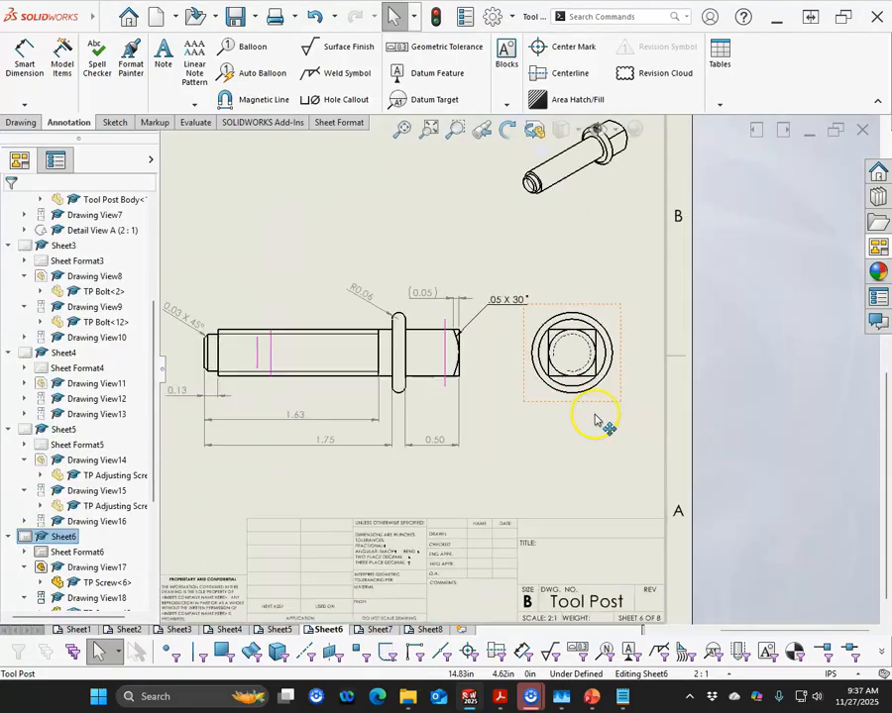
left_click(21, 60)
scroll(617, 367, "down", 2)
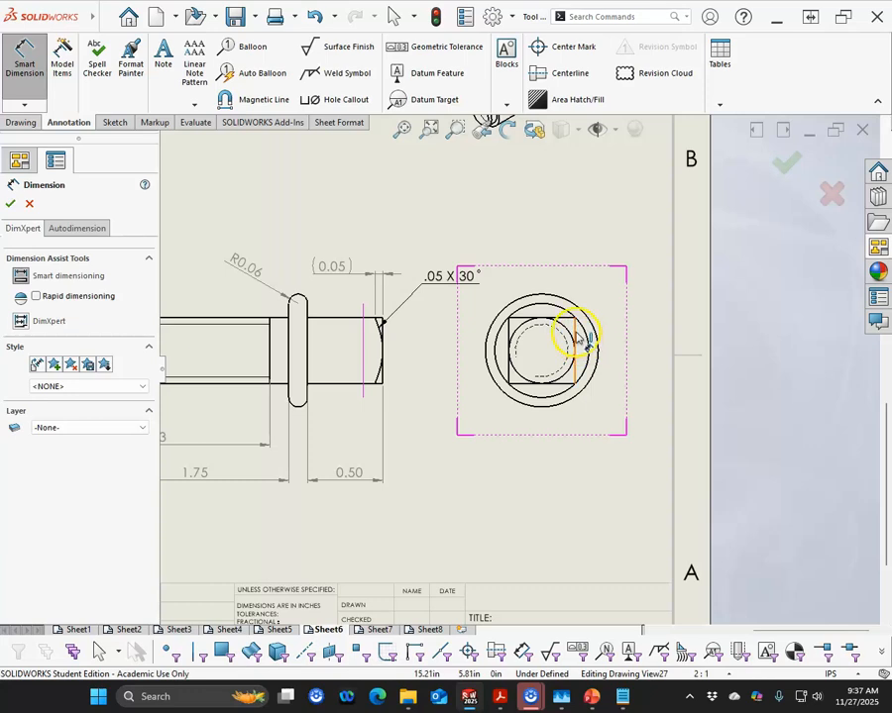
left_click(578, 338)
left_click(632, 354)
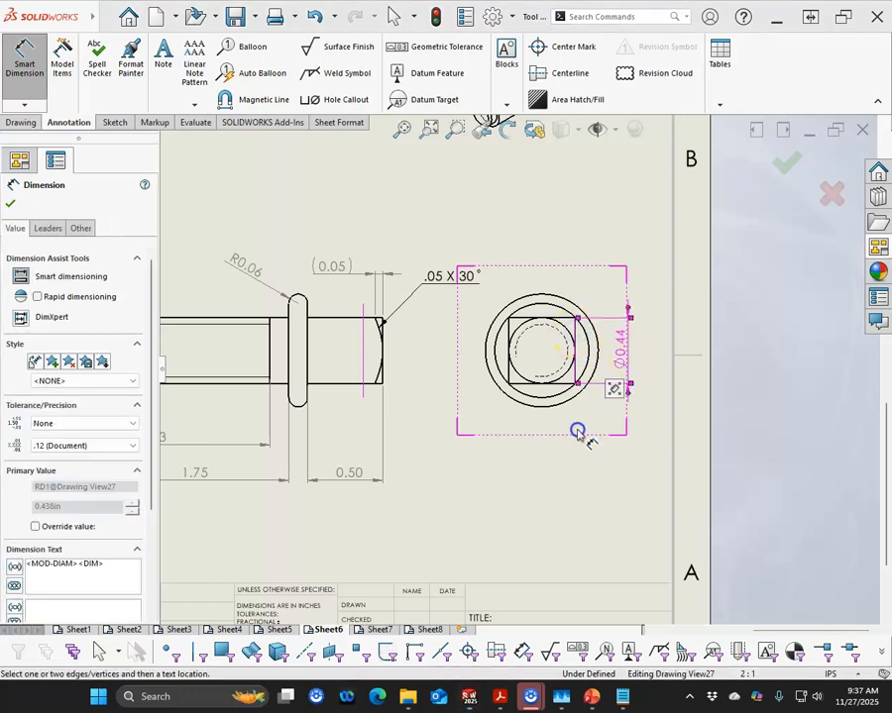
left_click(560, 382)
left_click(540, 450)
left_click(541, 455)
right_click(579, 497)
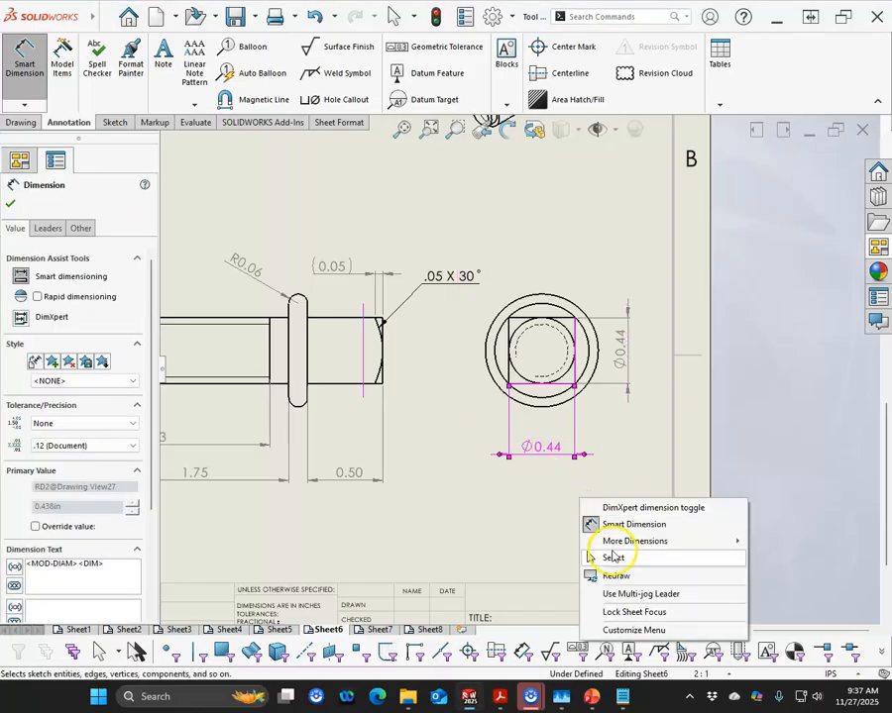
left_click(606, 557)
left_click(551, 448)
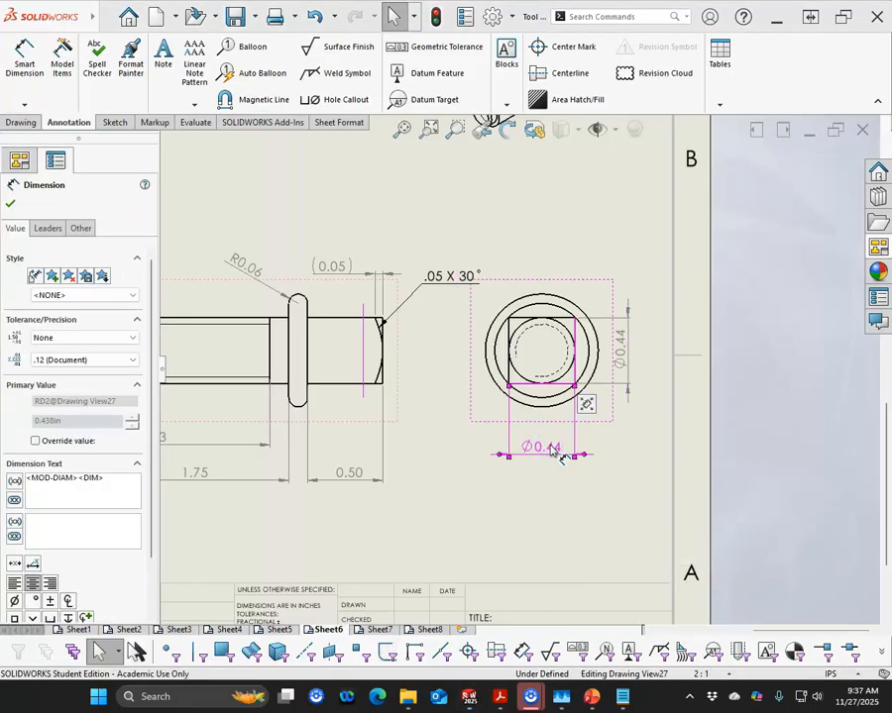
left_click(608, 428)
Reposition the threaded-end, side and head-end views of the screw farther left on the sheet to space them out.
scroll(495, 436, "up", 5)
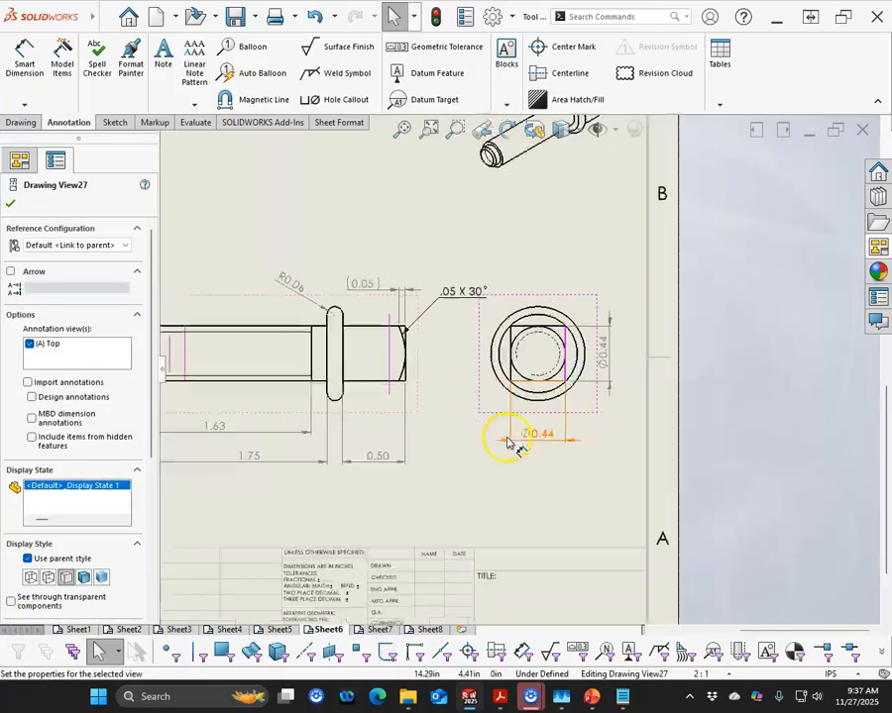
scroll(396, 365, "up", 2)
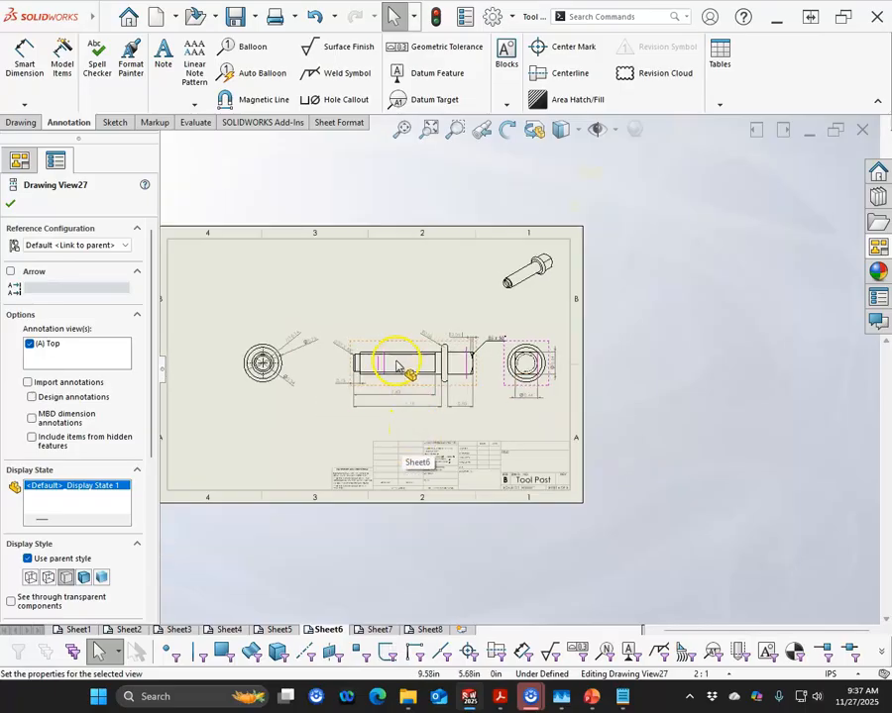
scroll(386, 373, "down", 2)
left_click_drag(262, 396, 210, 401)
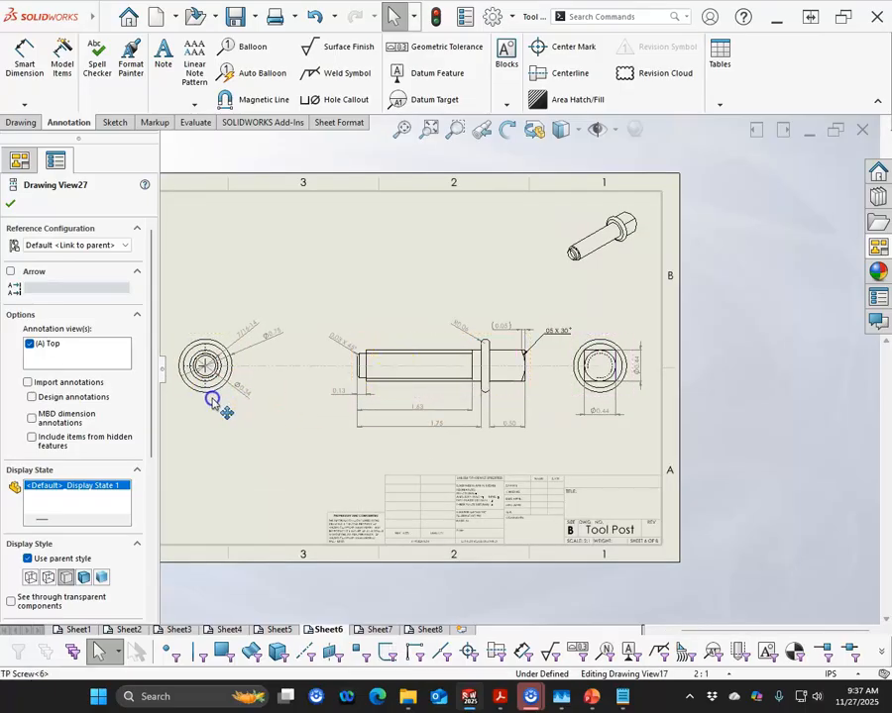
left_click(424, 362)
left_click_drag(427, 343, 385, 331)
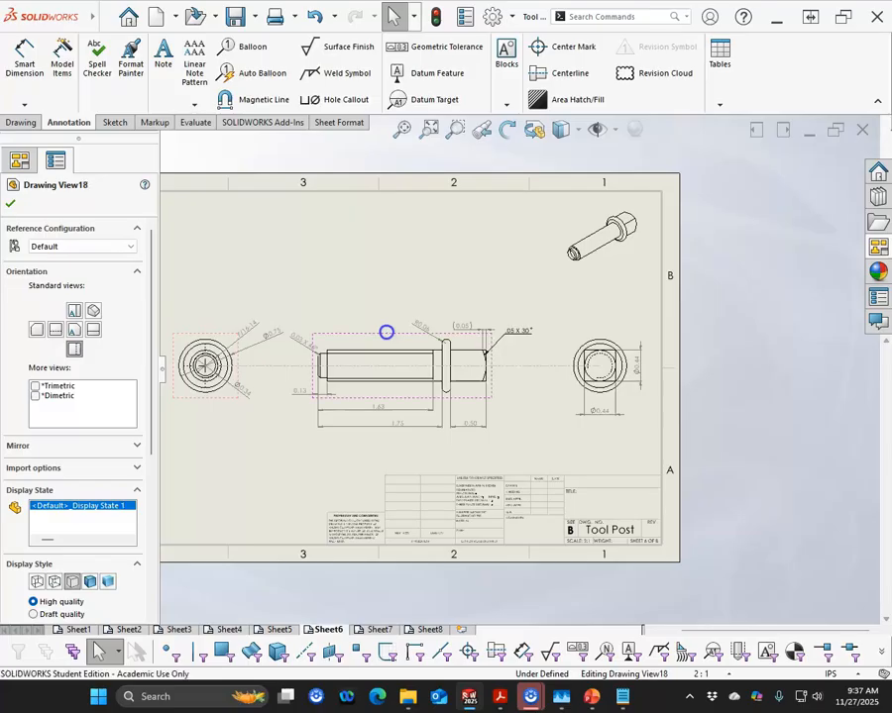
left_click(561, 349)
left_click_drag(558, 341, 545, 337)
left_click(298, 467)
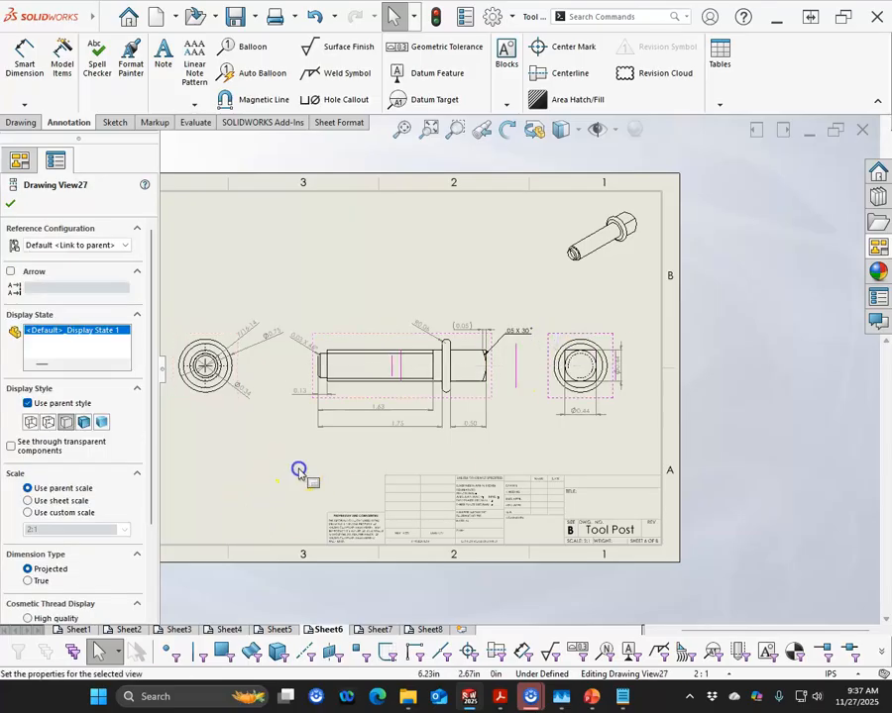
On Sheet7, dimension the washer's outer arc in the front view, placing it at the lower left, and display it as a diameter.
left_click(378, 629)
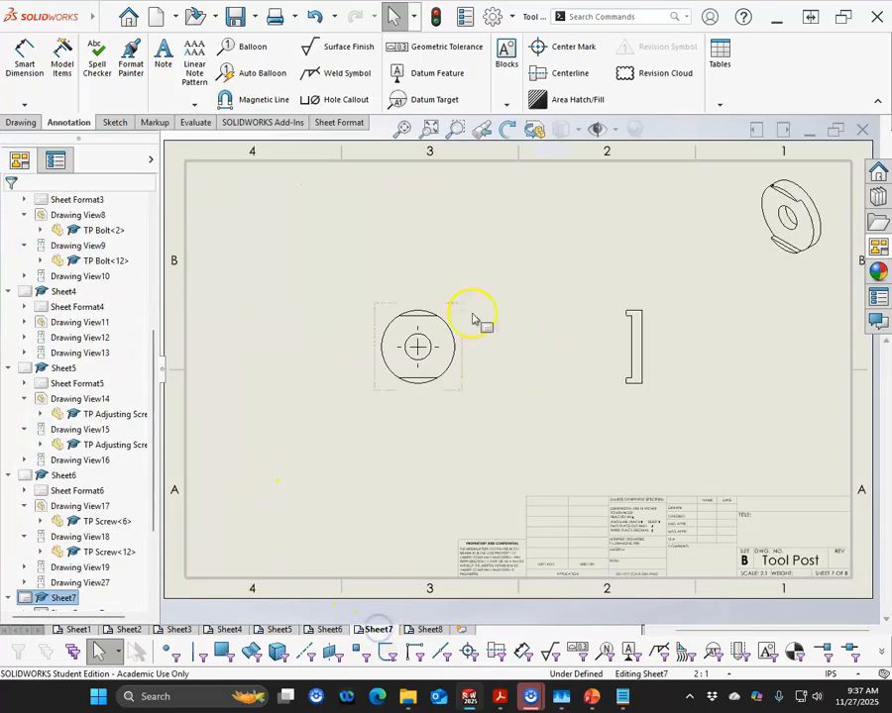
left_click(24, 60)
scroll(392, 373, "up", 3)
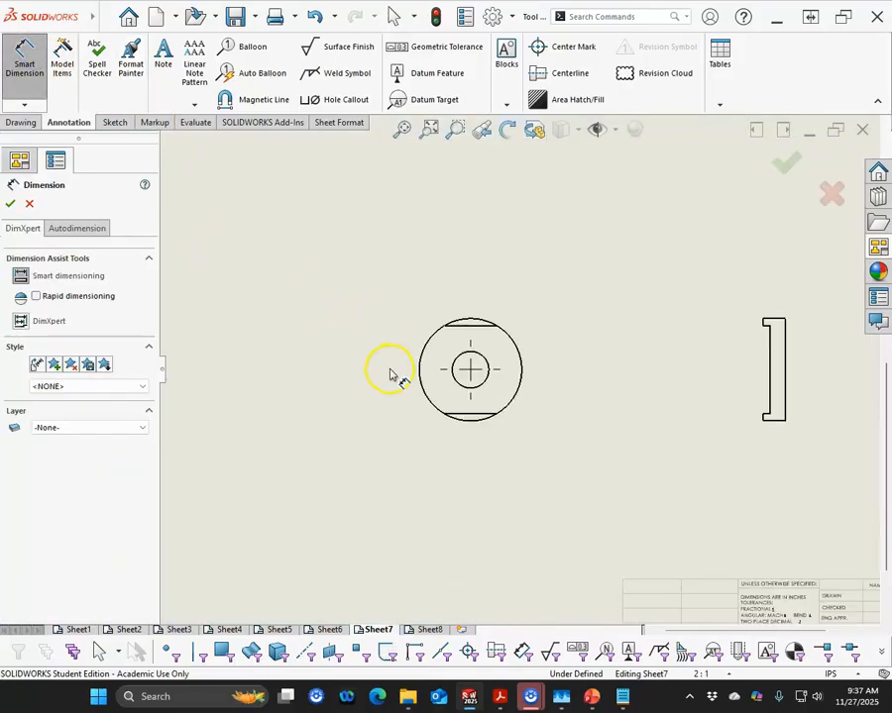
left_click(421, 379)
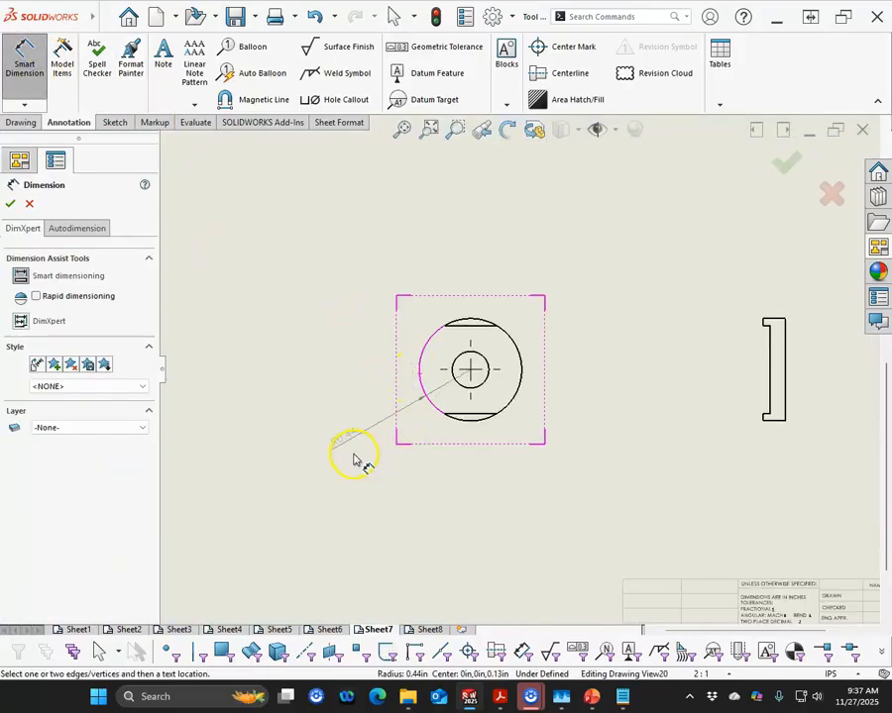
left_click(358, 432)
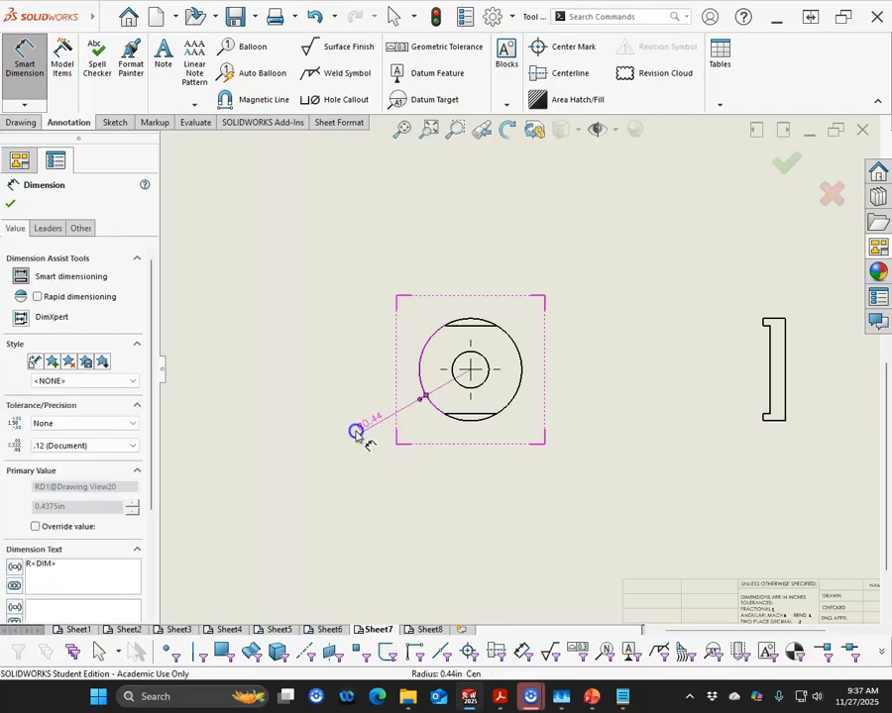
right_click(360, 424)
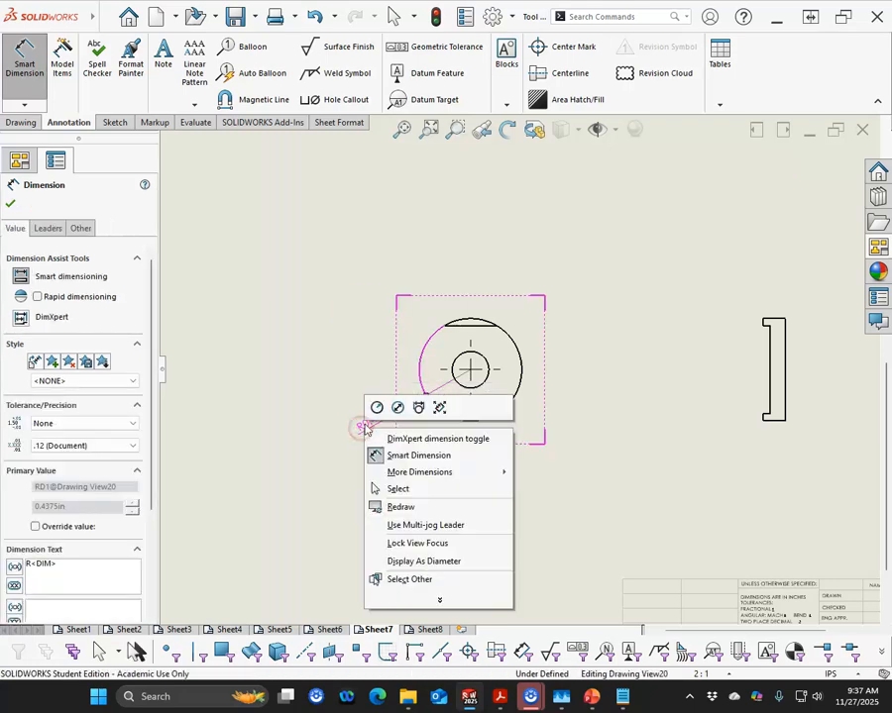
left_click(396, 408)
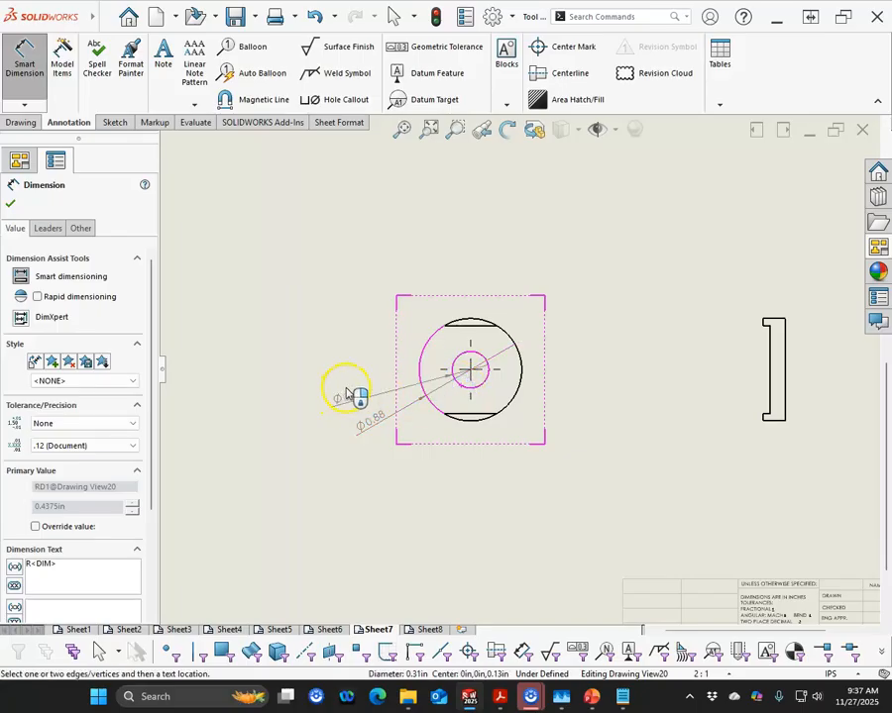
Dimension the center hole's diameter in the washer's front view, placing it just above the outer diameter dimension.
left_click(344, 407)
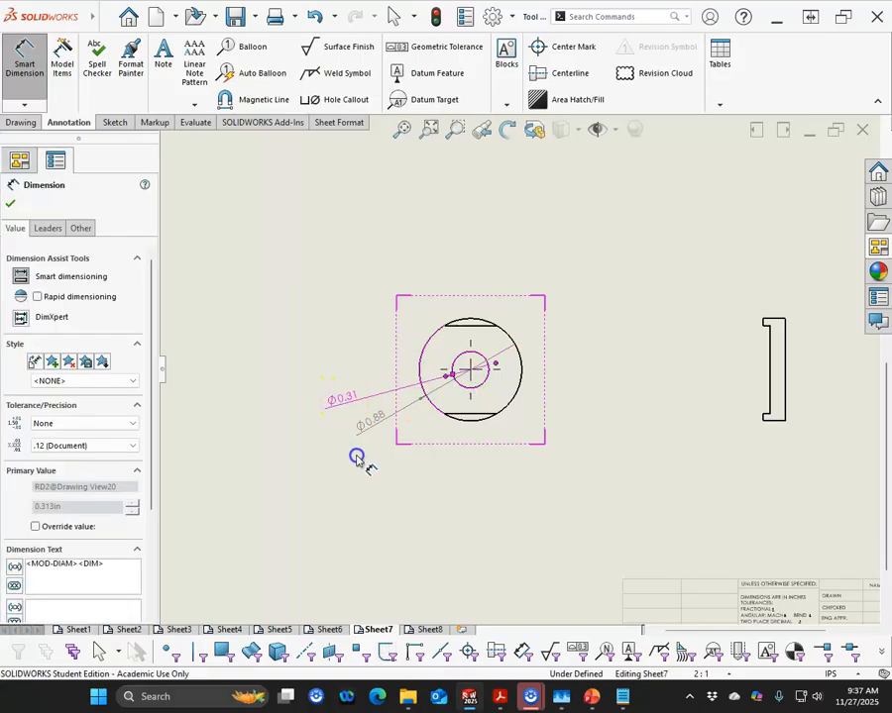
scroll(480, 416, "down", 2)
scroll(659, 421, "up", 4)
scroll(661, 423, "down", 3)
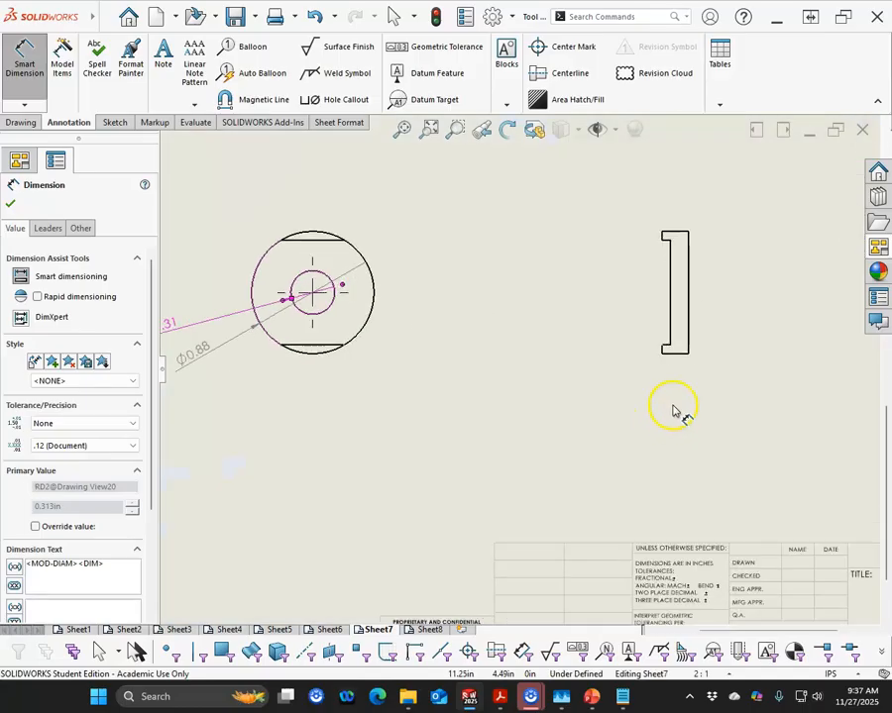
Dimension the washer's overall thickness and its lip depth in the side view, placing both below the profile on opposite sides.
left_click(678, 354)
left_click(678, 354)
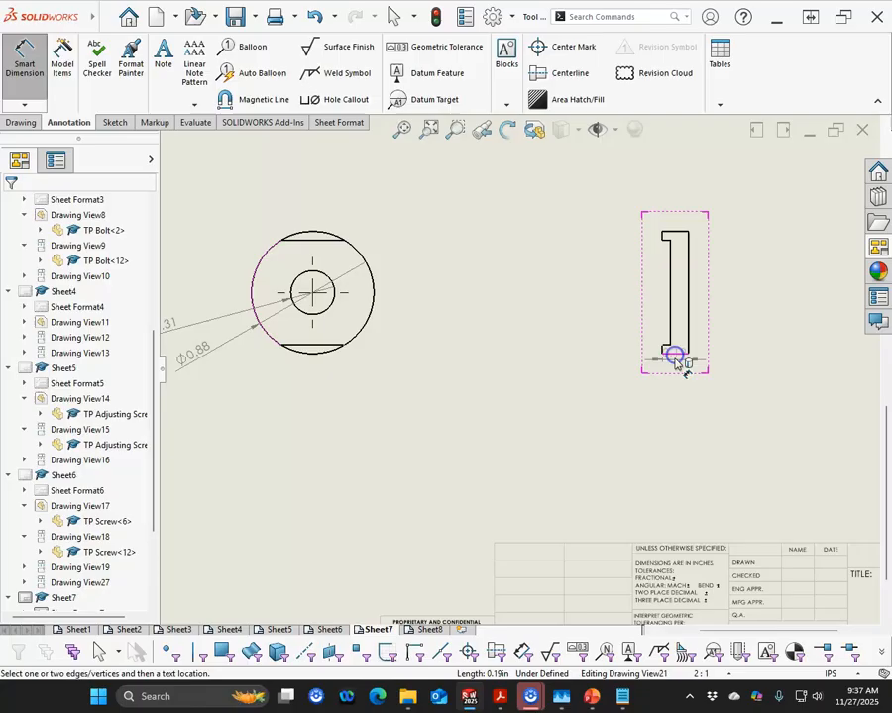
left_click(722, 412)
scroll(678, 363, "down", 2)
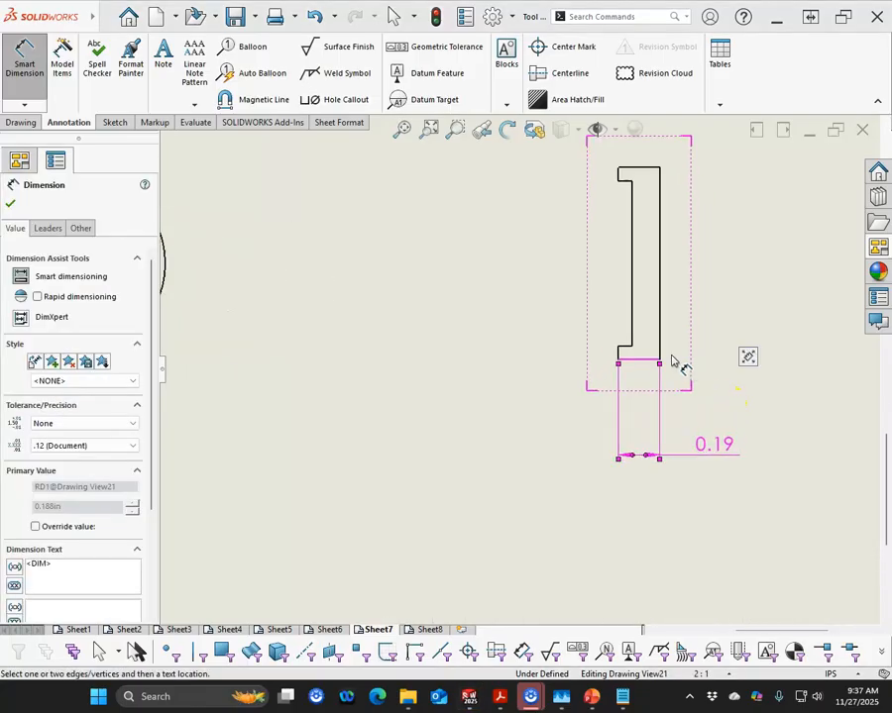
left_click(547, 412)
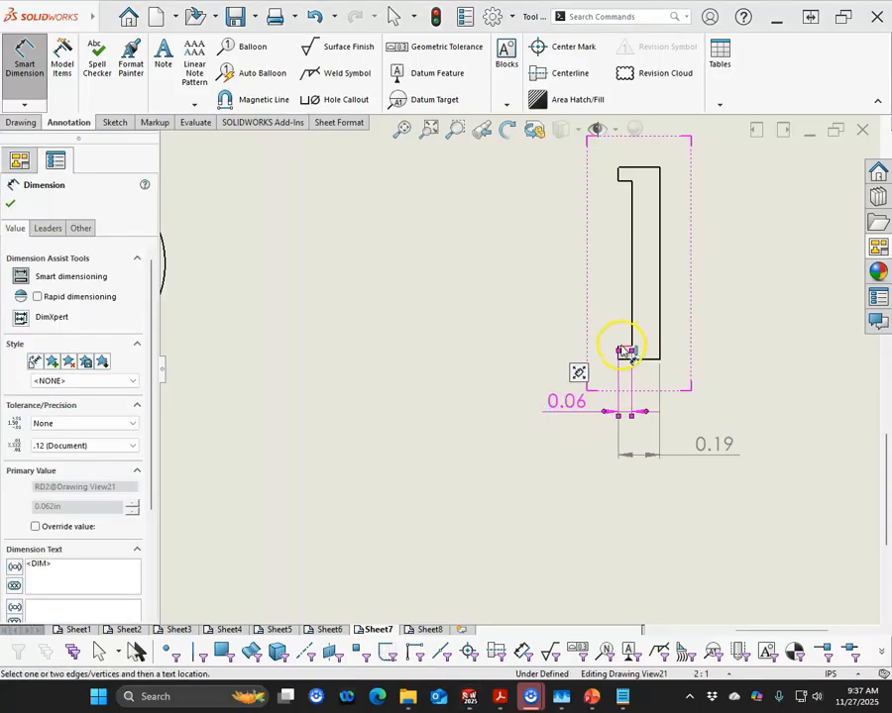
Dimension the distance between the washer's two inner lip edges, placing it beside the recessed face, with .123 precision.
left_click(624, 349)
left_click(621, 180)
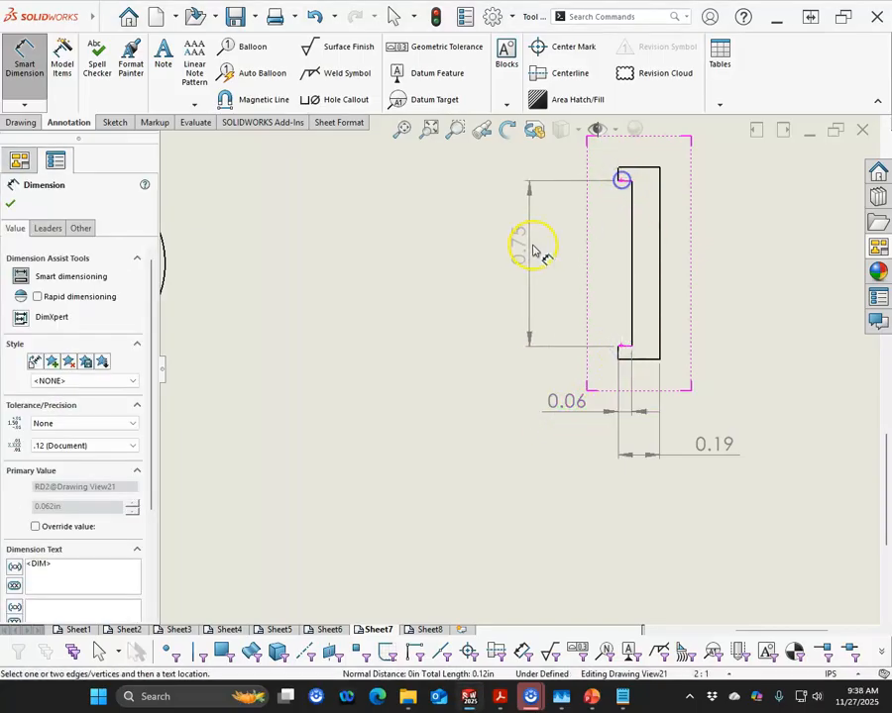
left_click(492, 271)
left_click(129, 446)
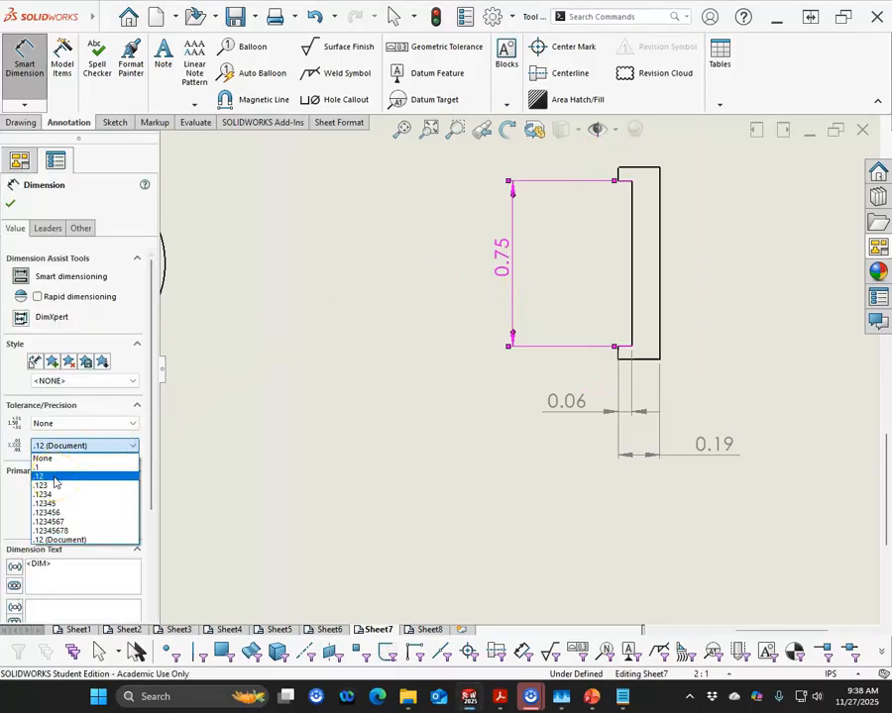
left_click(55, 486)
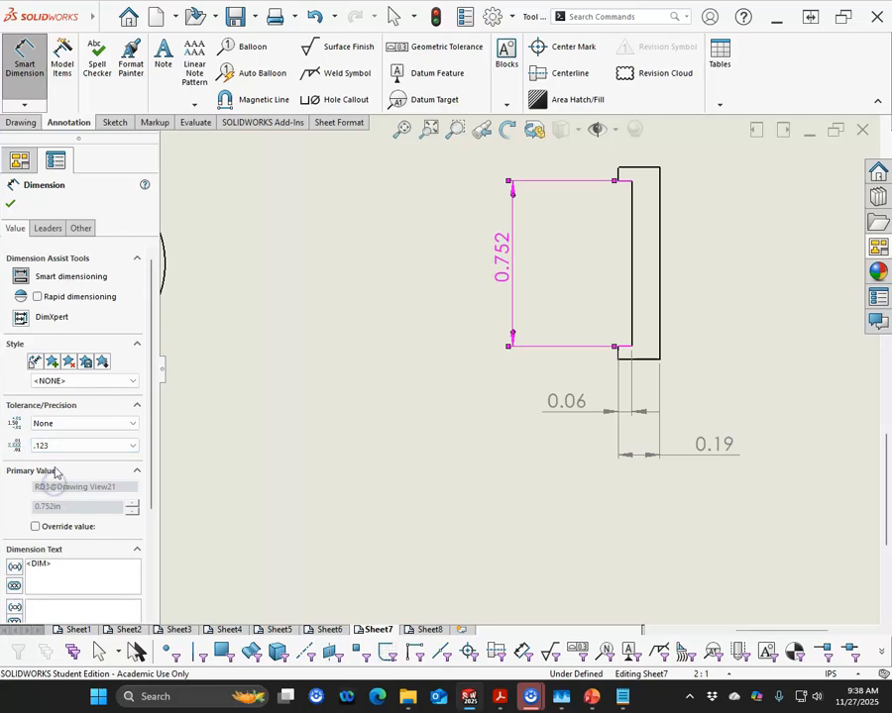
left_click(13, 203)
scroll(527, 432, "up", 5)
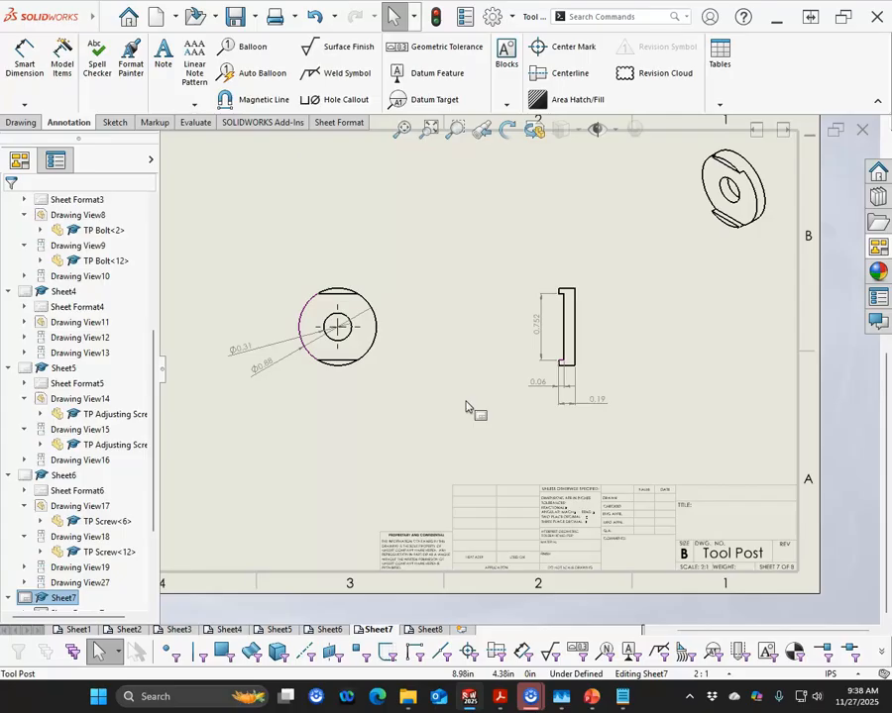
On Sheet8, dimension the hub circle's and outer circle's diameters in the adjusting nut's front view, placing both at the upper right.
left_click(429, 630)
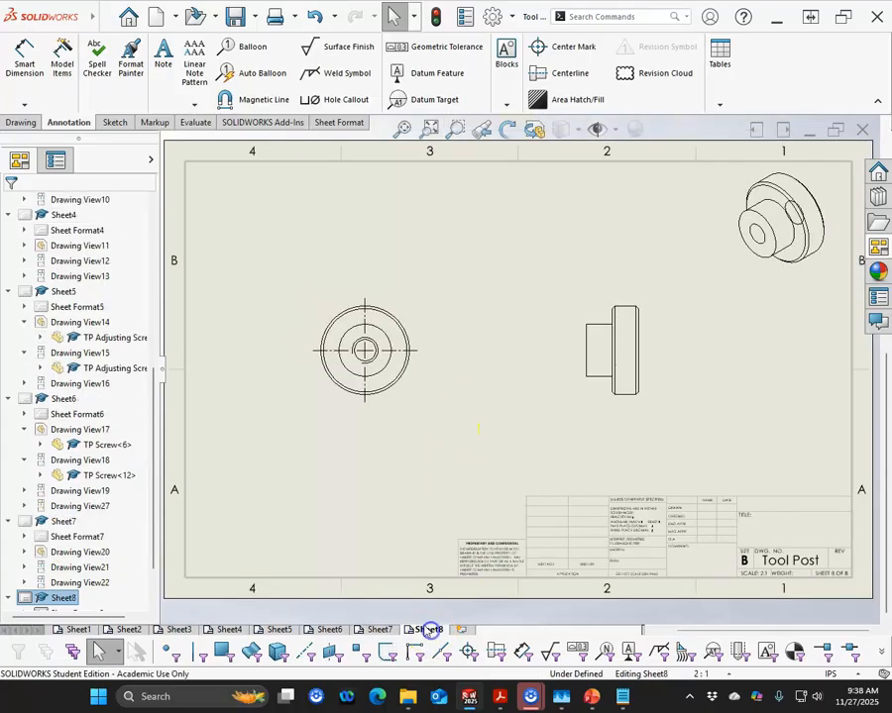
left_click(25, 62)
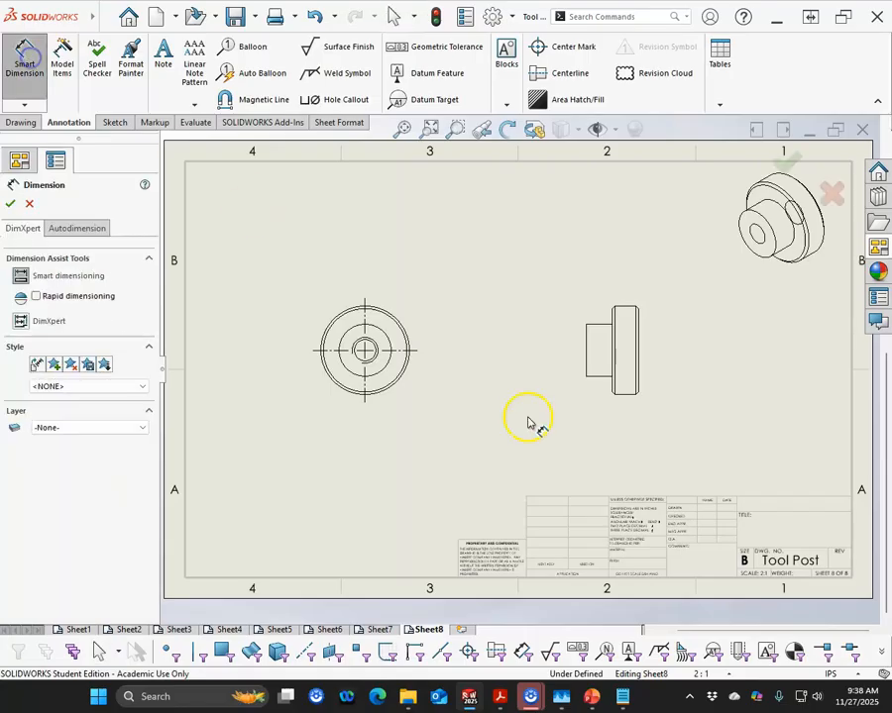
left_click(386, 336)
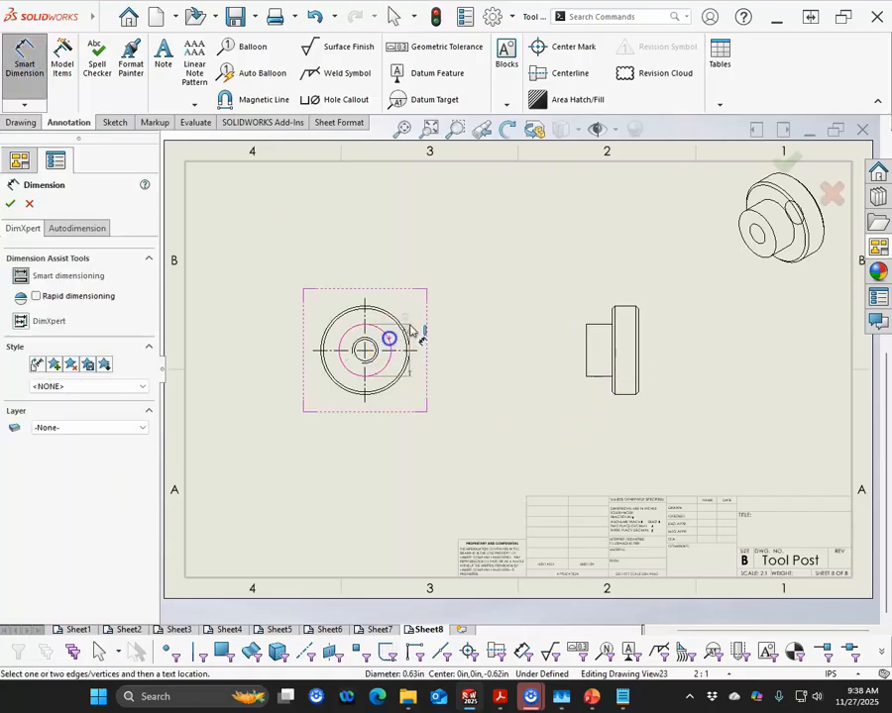
left_click(444, 283)
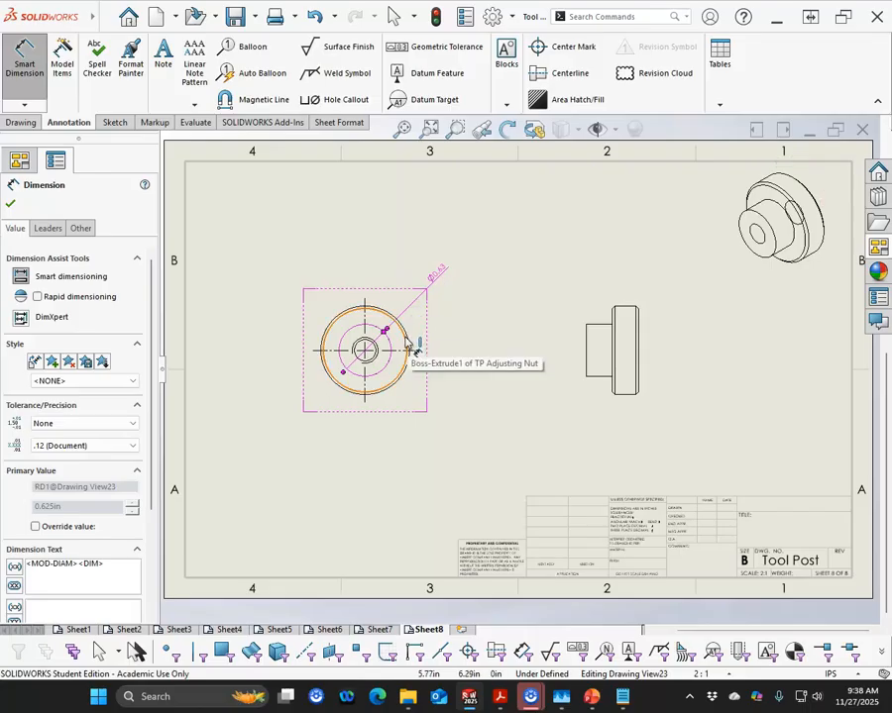
left_click_drag(415, 340, 472, 294)
left_click(473, 295)
Move the hub and outer diameter dimensions closer to the nut's front view.
scroll(442, 367, "up", 3)
right_click(453, 362)
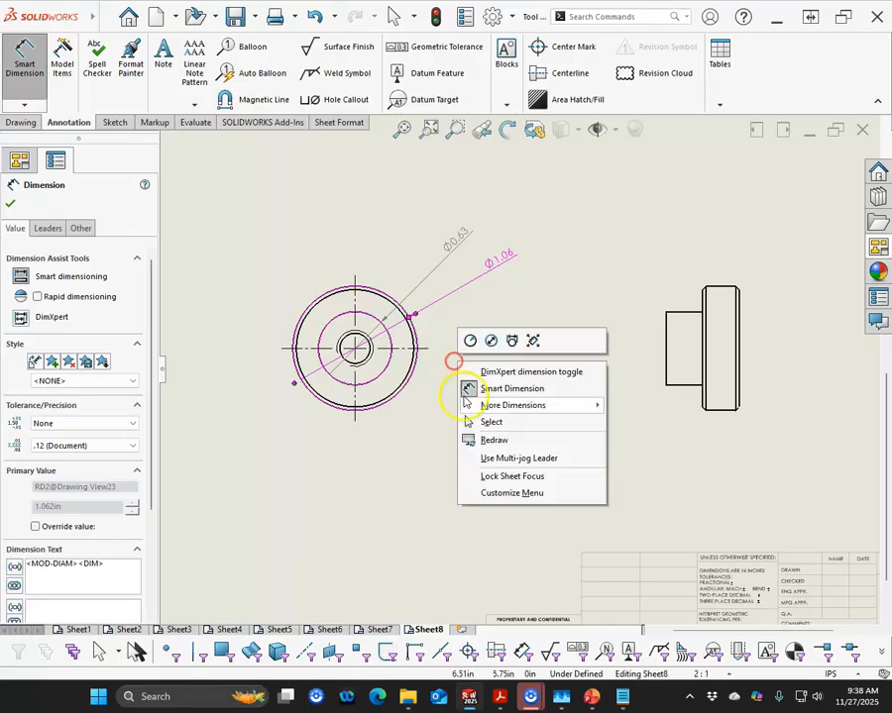
left_click(483, 420)
left_click_drag(507, 266, 418, 259)
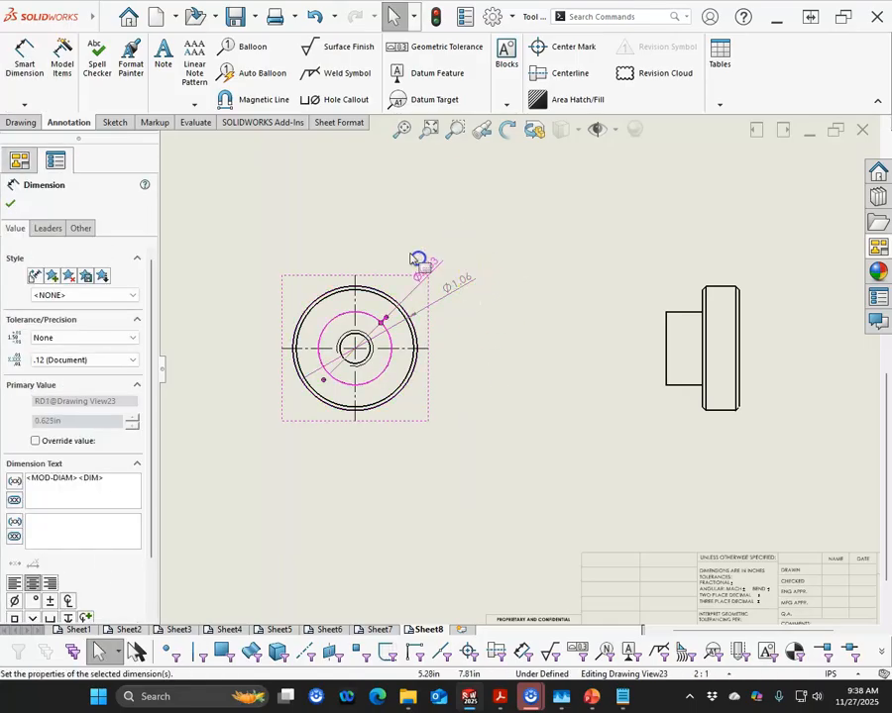
Add a hole callout to the nut's threaded center hole, placing it below and to the right of the front view.
left_click(319, 99)
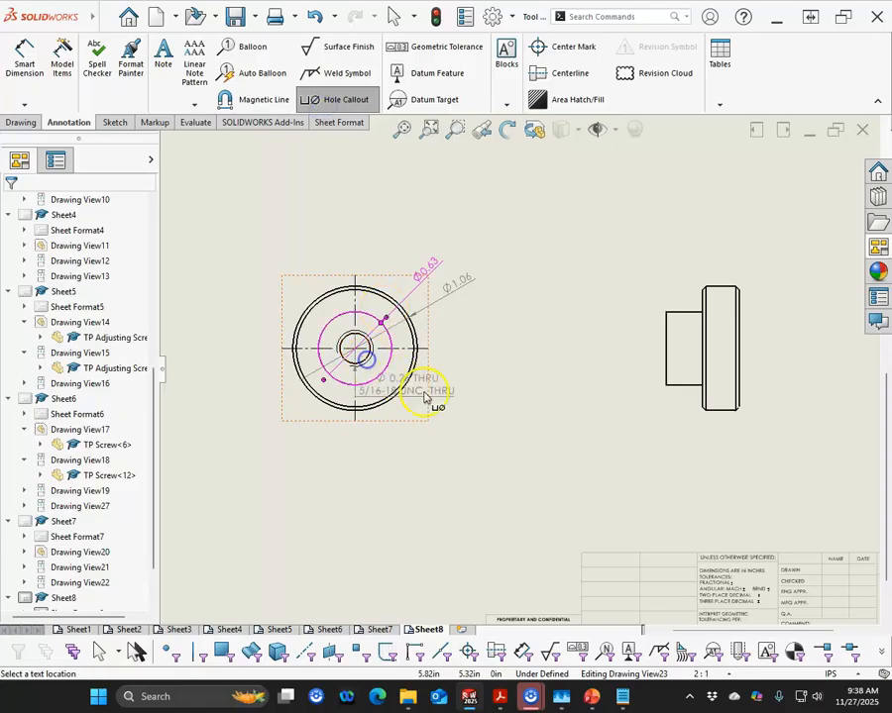
left_click(486, 409)
right_click(592, 455)
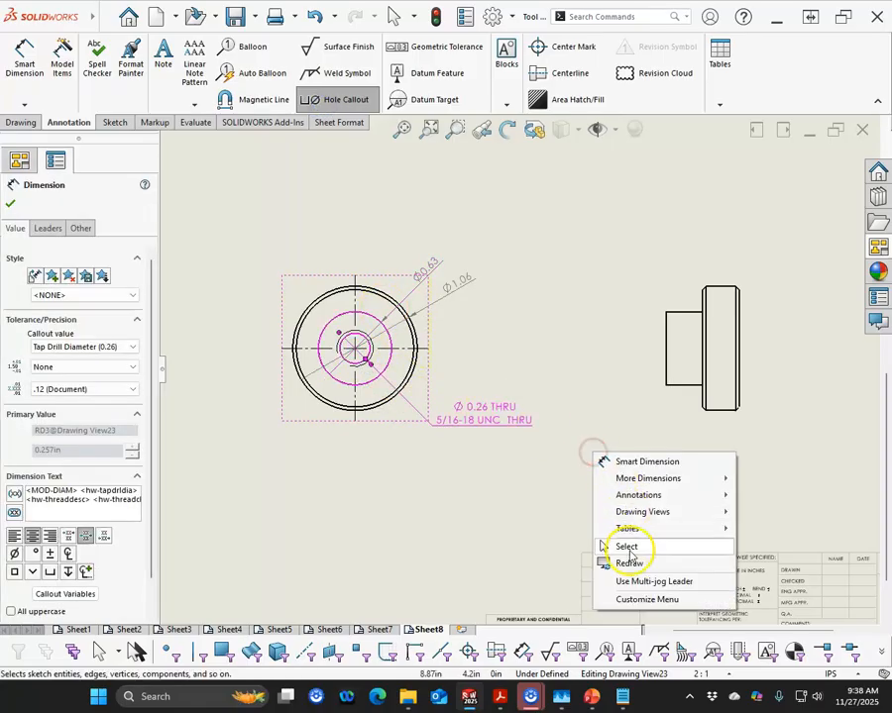
left_click(628, 548)
left_click(608, 452)
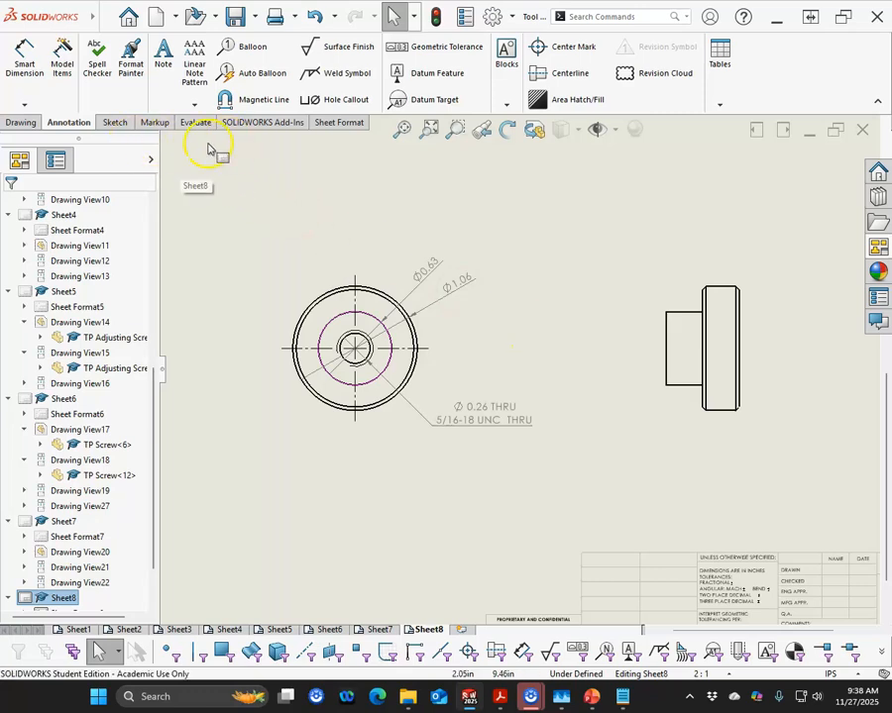
Add a chamfer dimension to the flange's upper outer corner in the nut's side view, placing it above the view.
left_click(24, 104)
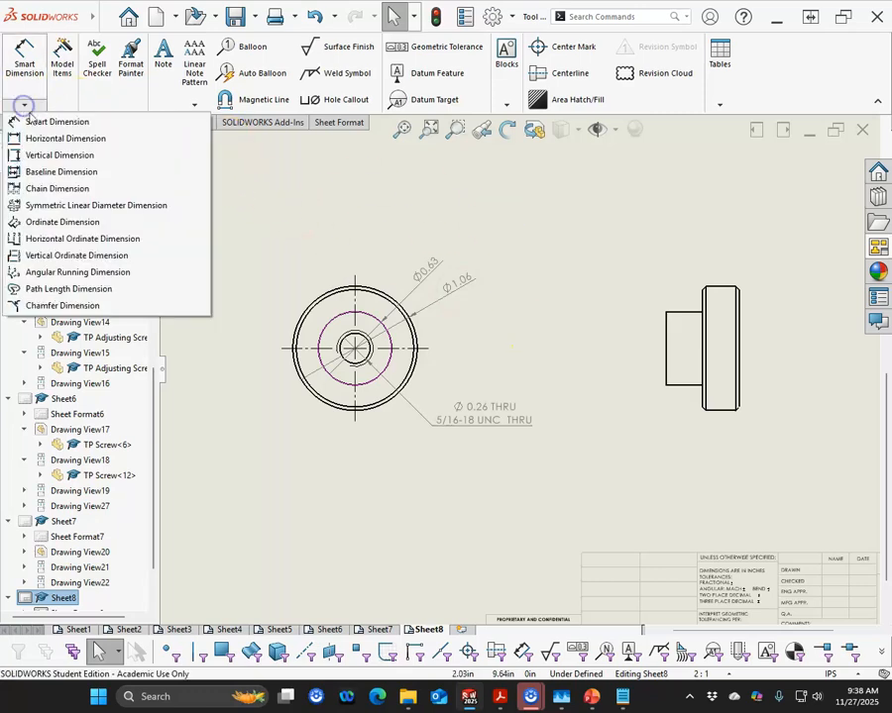
left_click(40, 304)
scroll(773, 327, "down", 5)
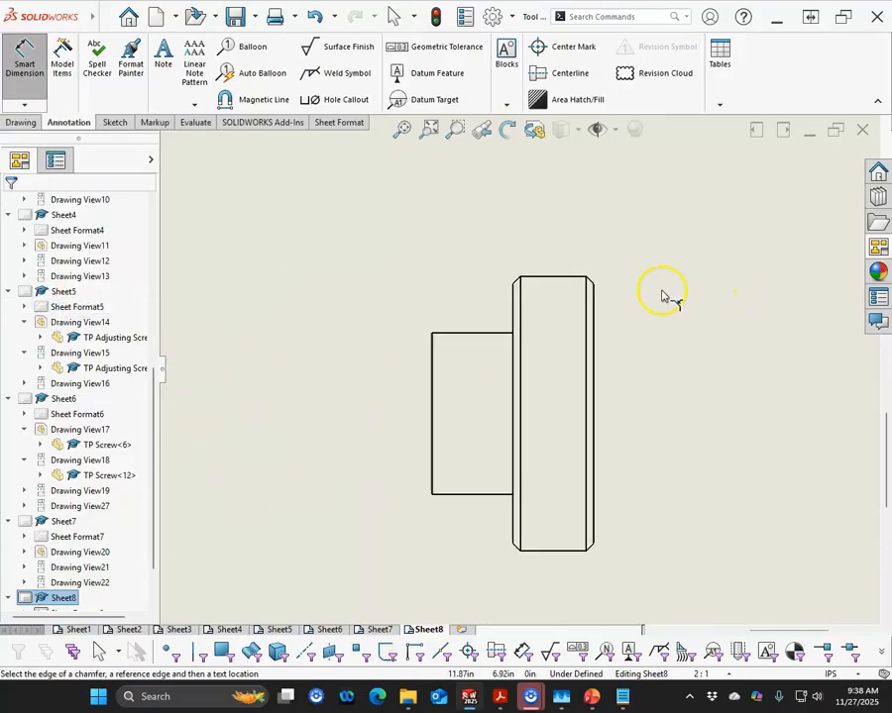
scroll(662, 295, "down", 2)
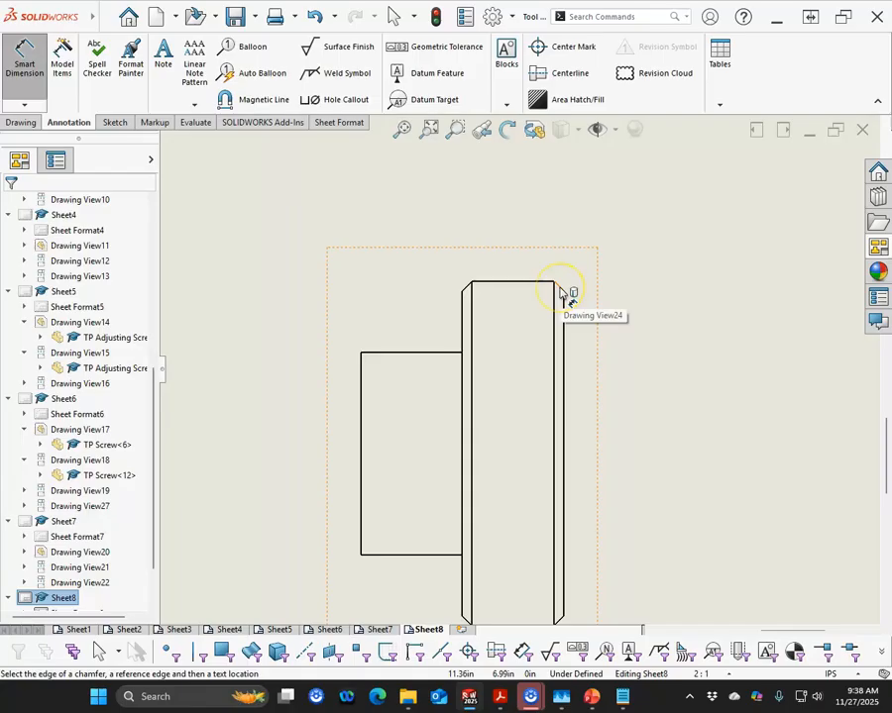
left_click(561, 289)
left_click(545, 284)
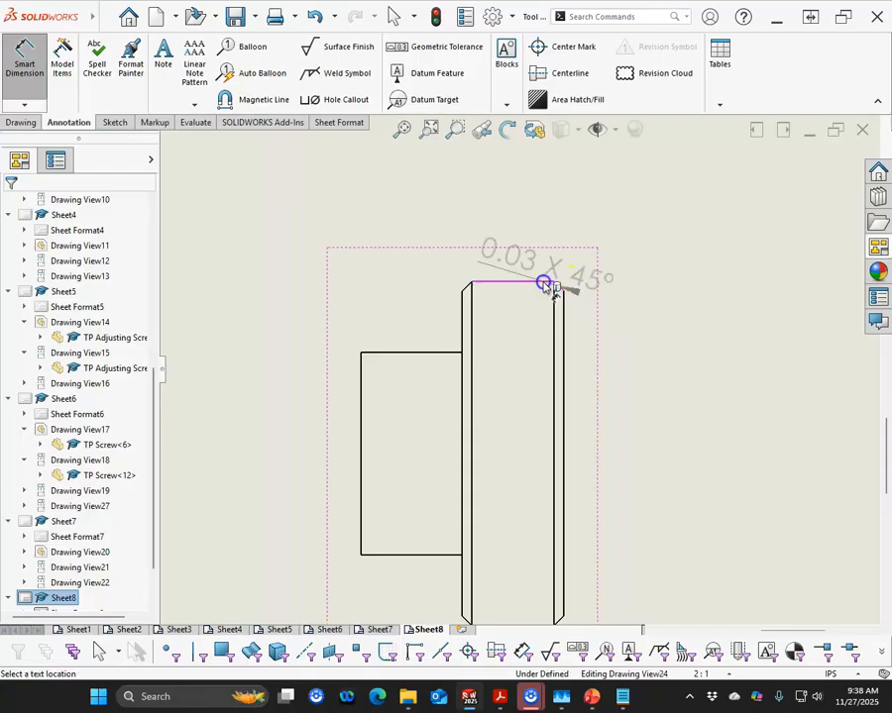
left_click(619, 189)
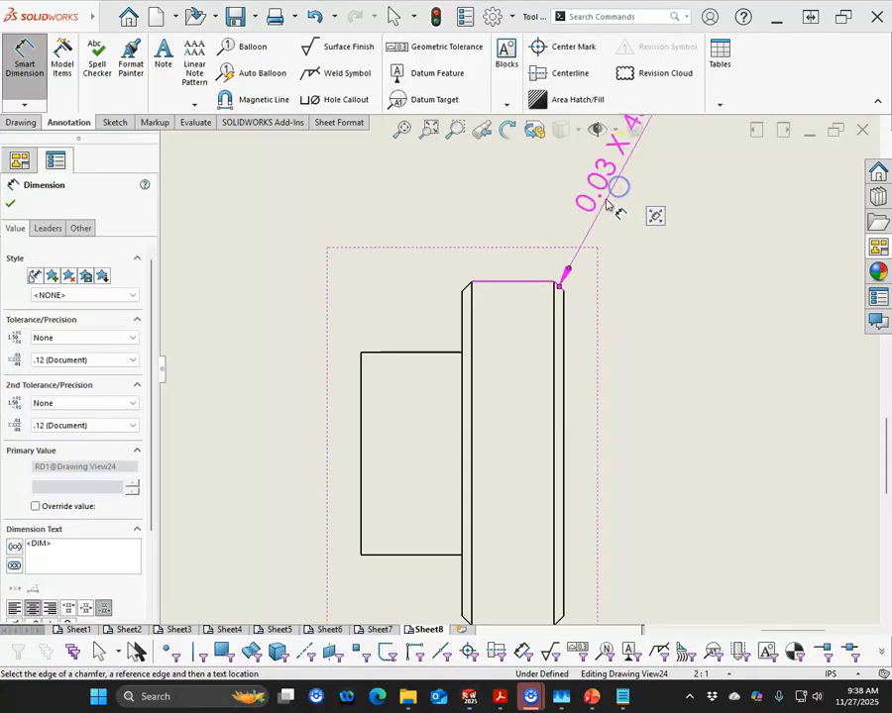
Add the prefix "2X" to the flange's chamfer dimension.
scroll(624, 336, "up", 5)
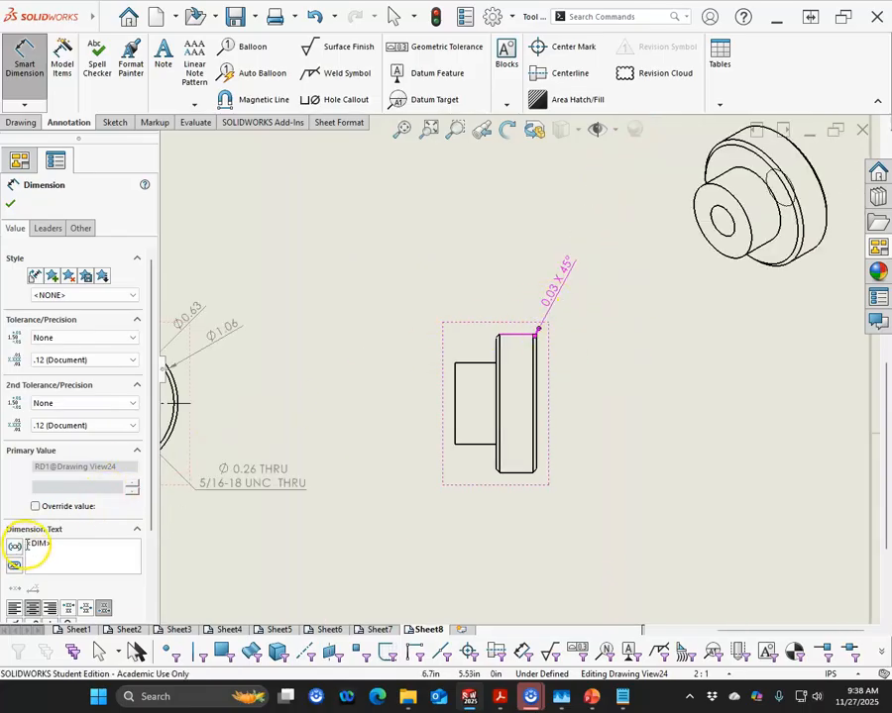
type("2X")
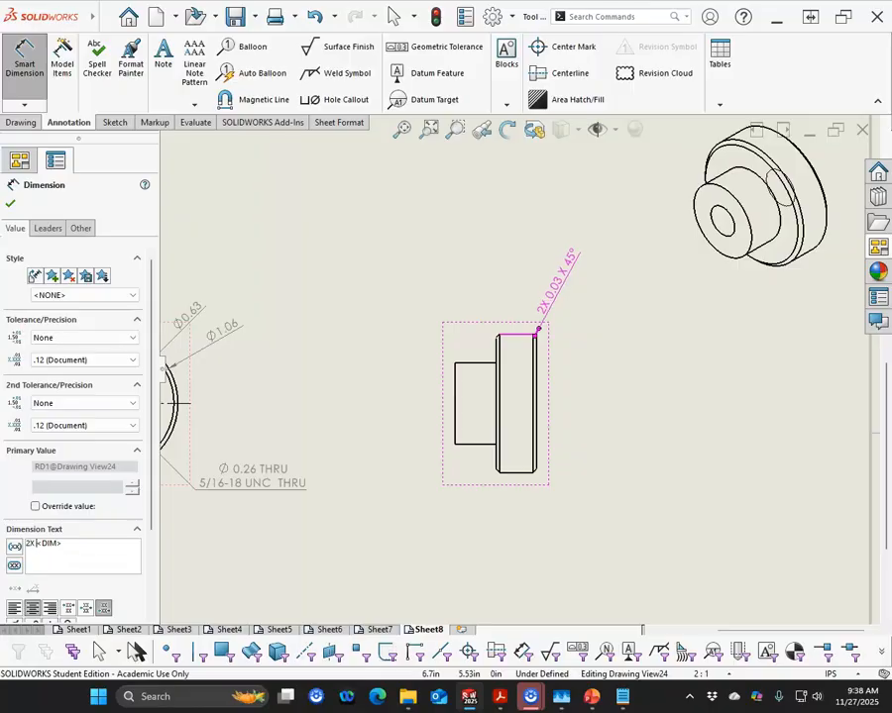
left_click(9, 203)
left_click(554, 584)
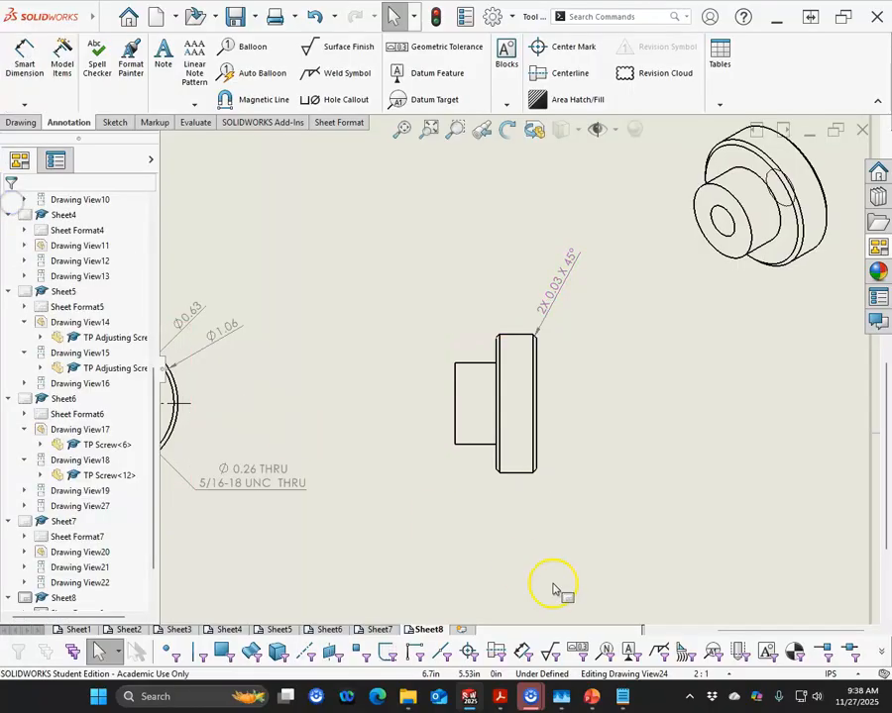
Attach a leader note reading "Knurl Course" to the flange face in the nut's side view, placing it at the lower right.
middle_click(645, 452)
scroll(442, 420, "up", 2)
scroll(442, 420, "down", 2)
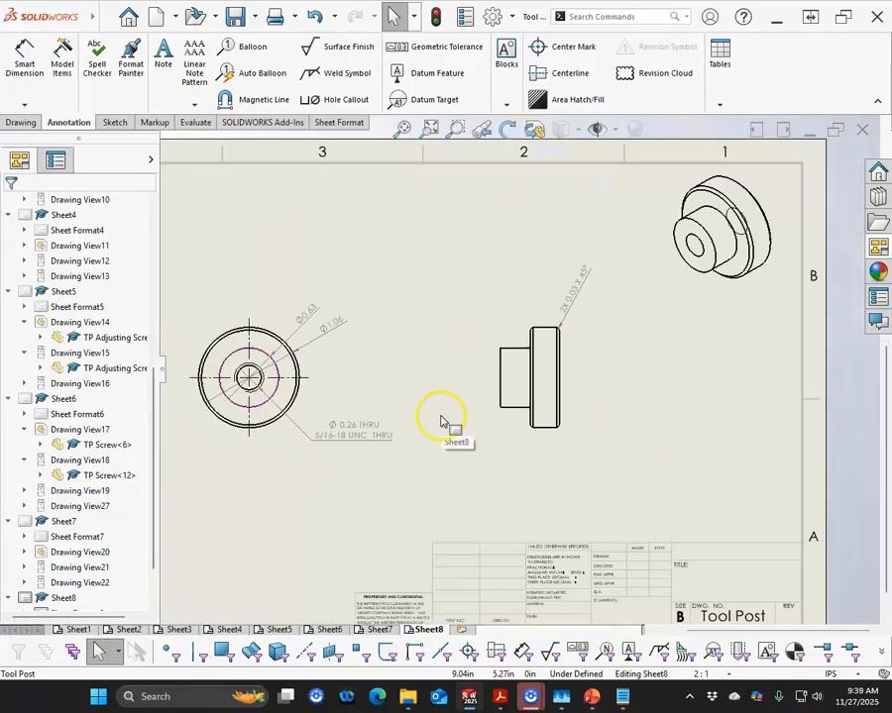
left_click(164, 55)
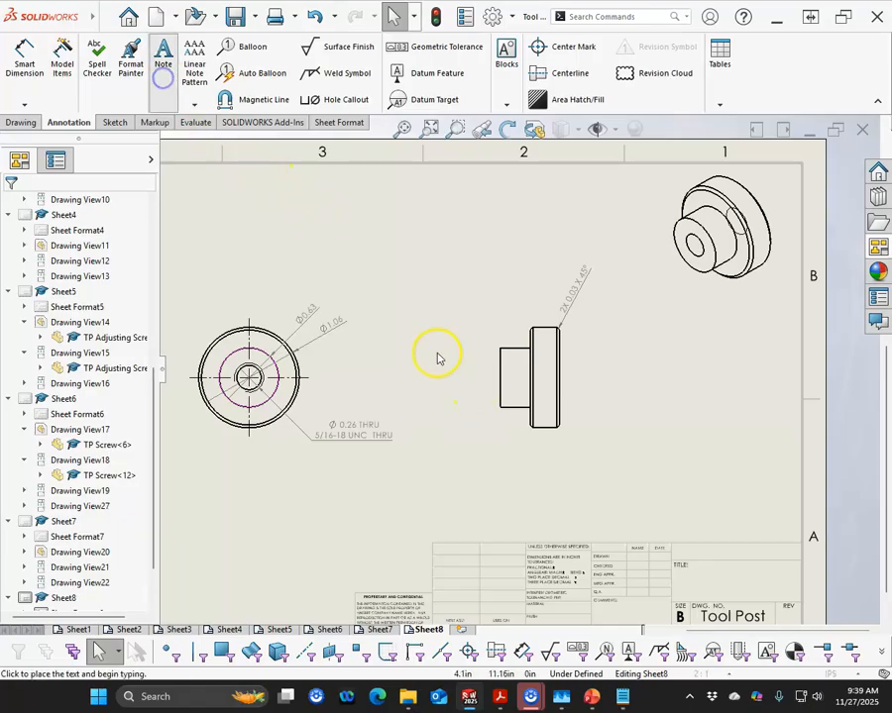
left_click(545, 414)
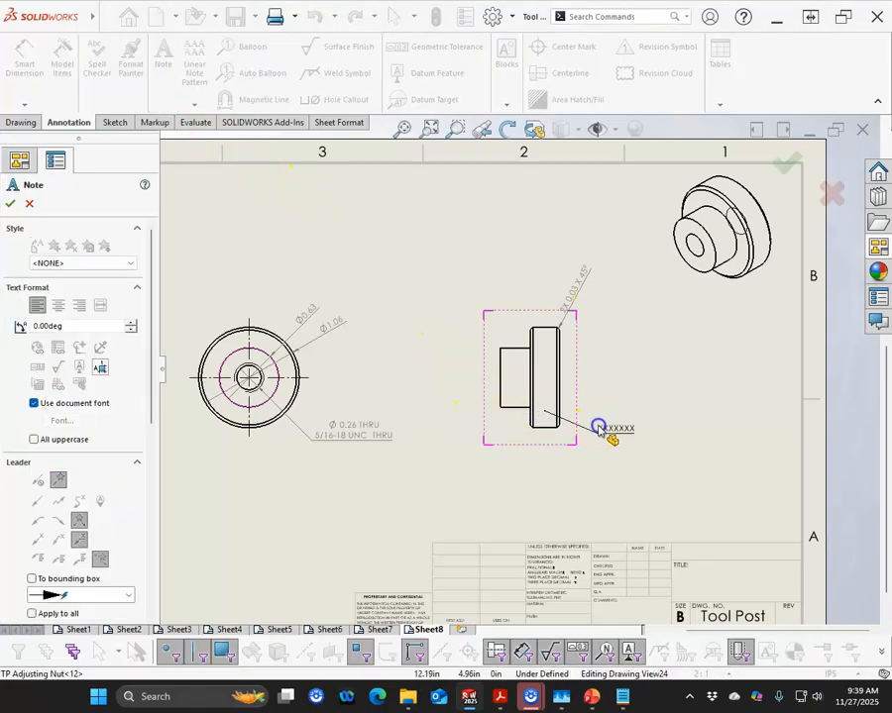
left_click(603, 429)
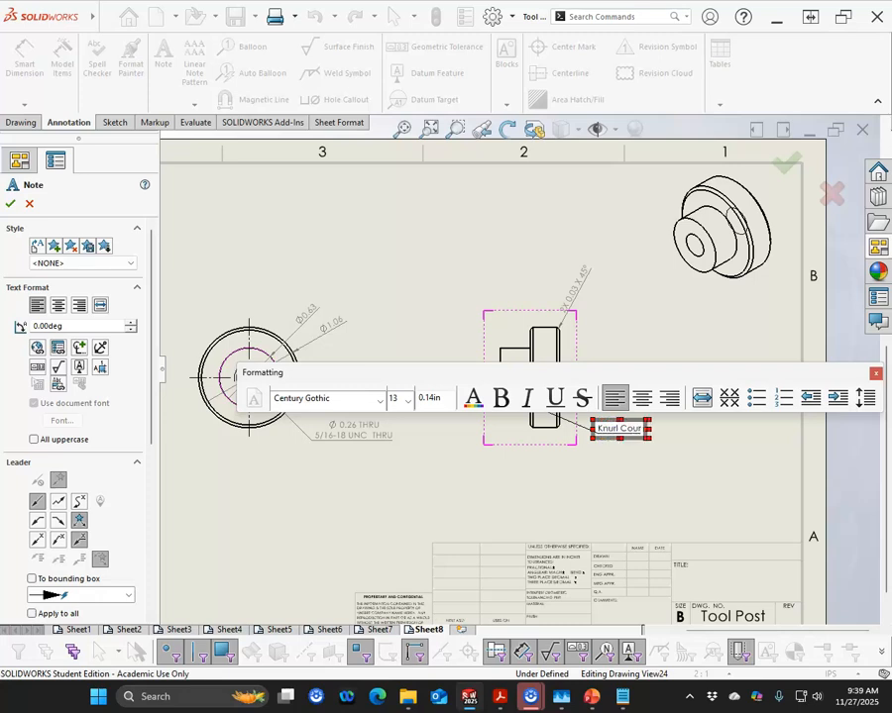
left_click(607, 488)
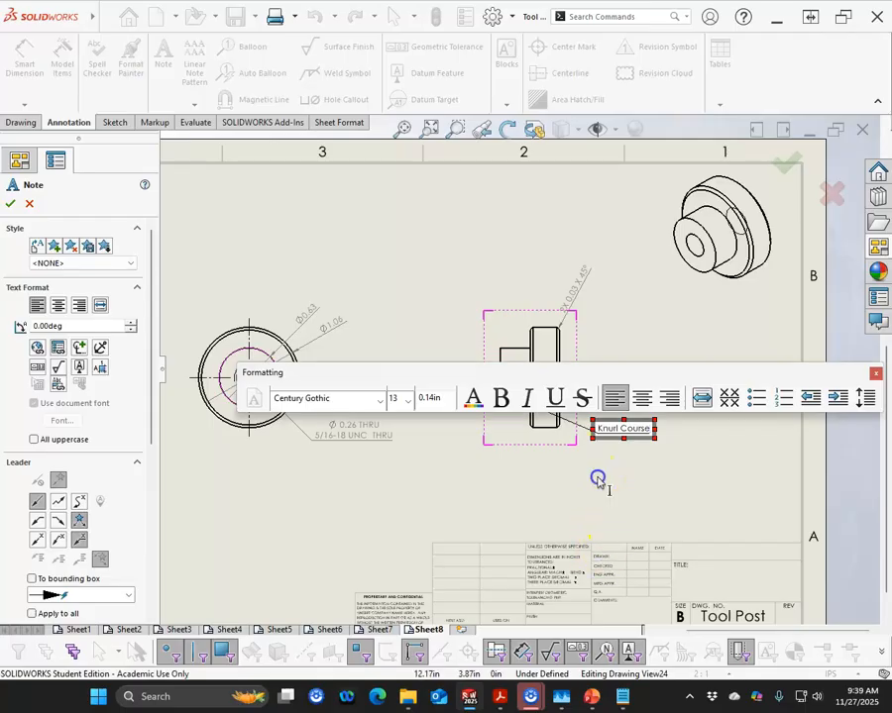
left_click(409, 475)
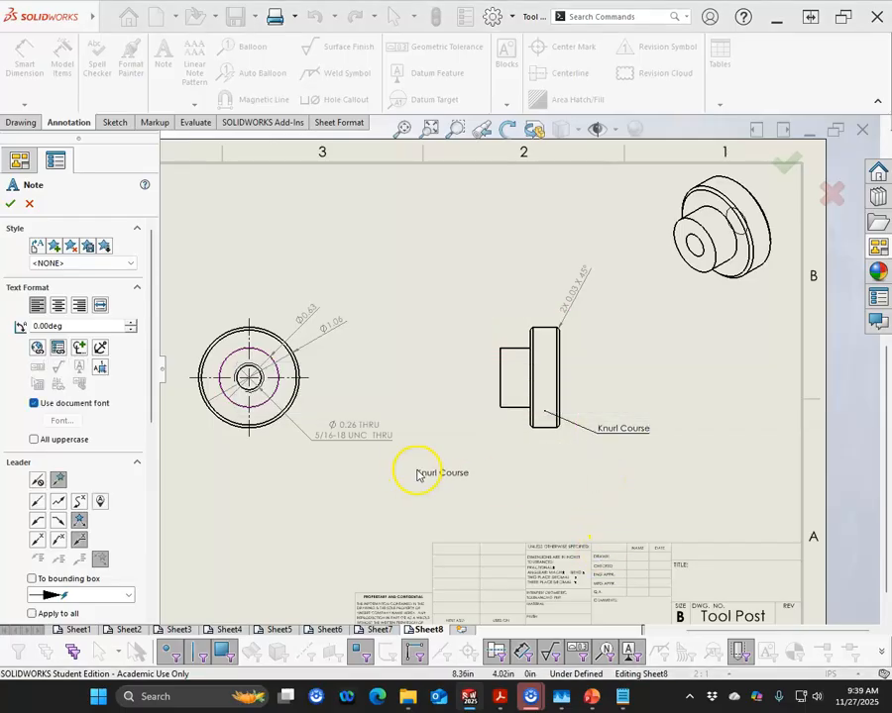
key("Escape")
left_click(480, 486)
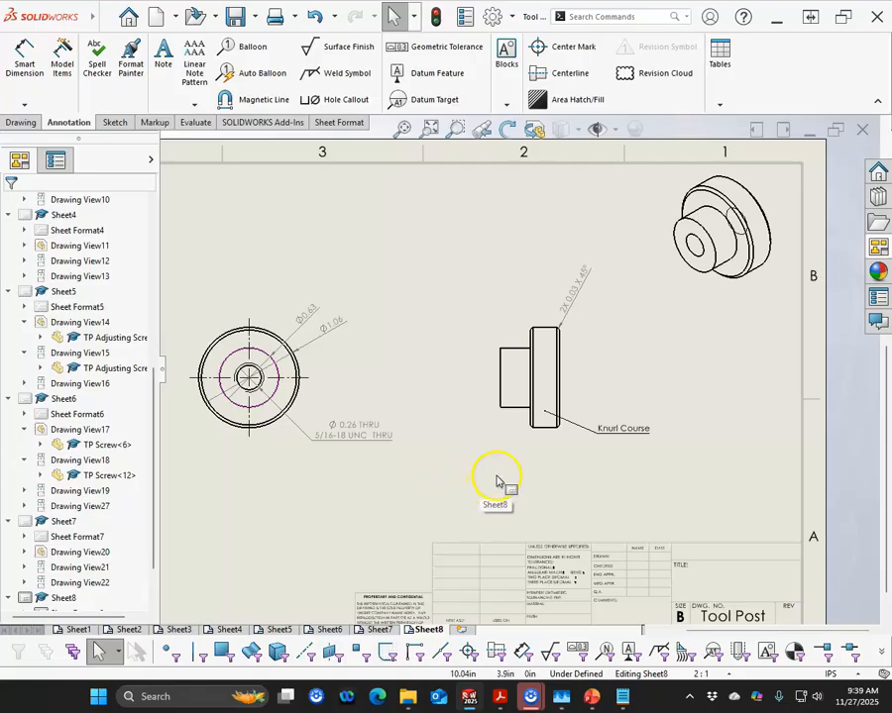
Dimension the nut's hub length and overall length in the side view, stacking both dimensions below the view.
left_click(24, 57)
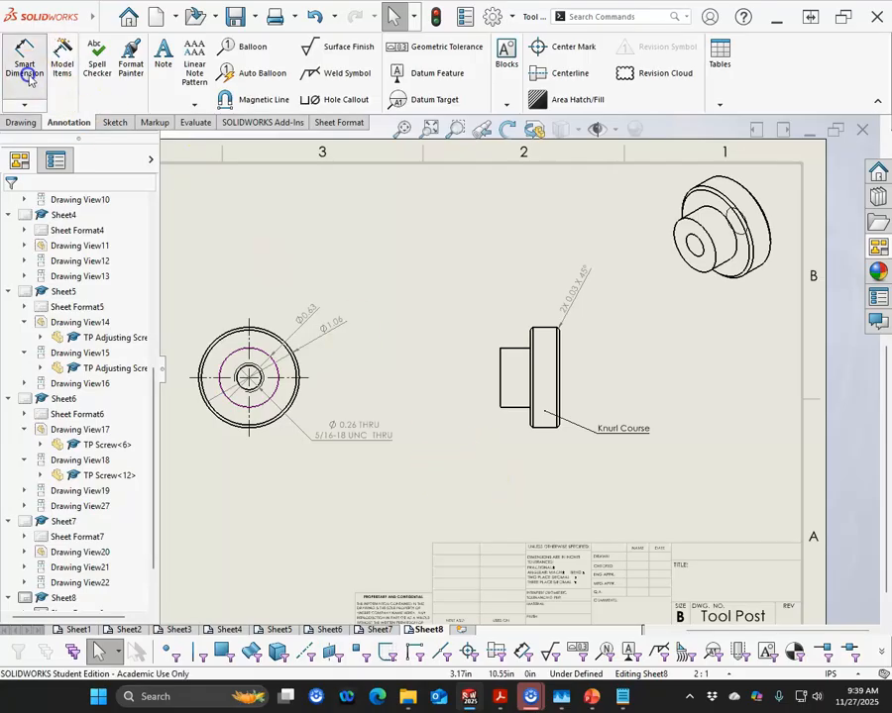
left_click(514, 408)
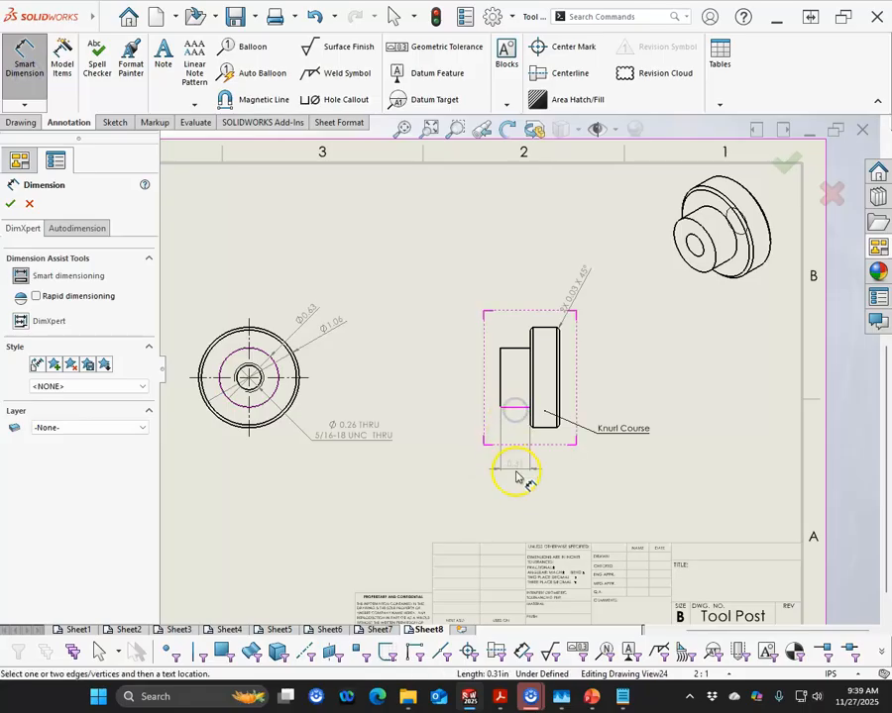
left_click(515, 468)
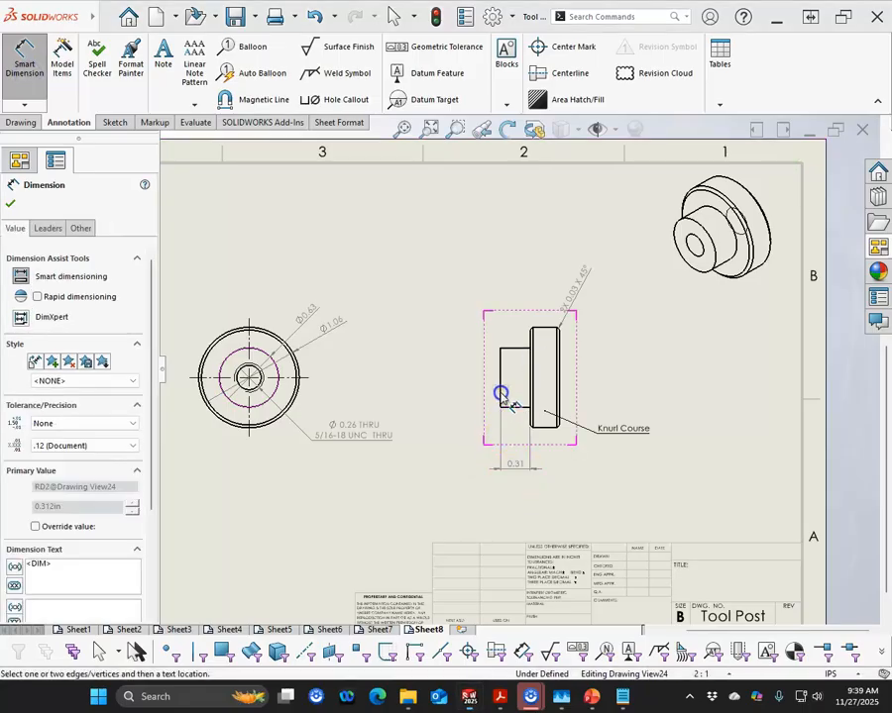
left_click(560, 399)
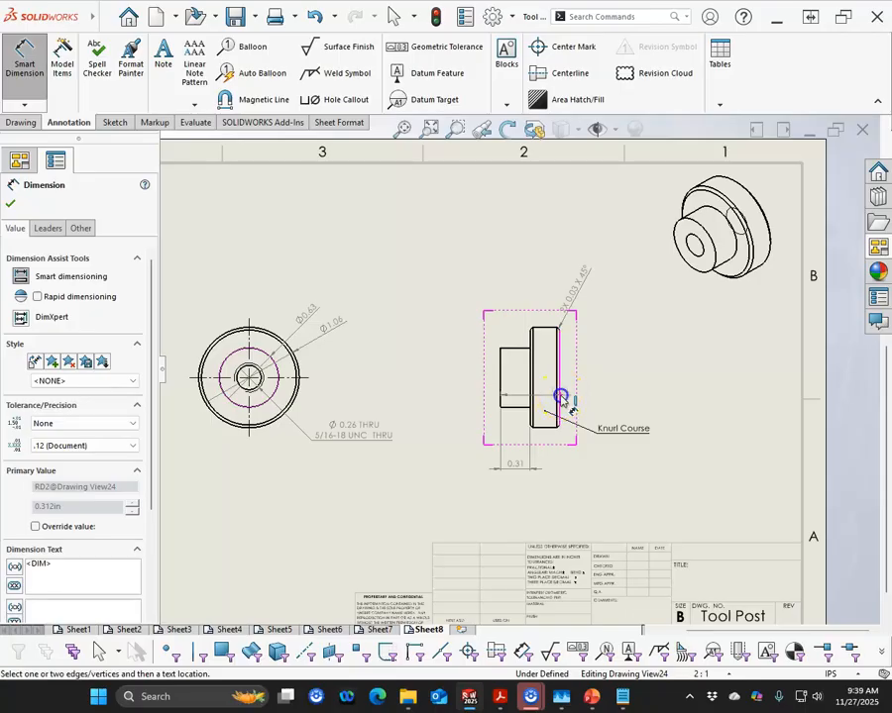
left_click(533, 495)
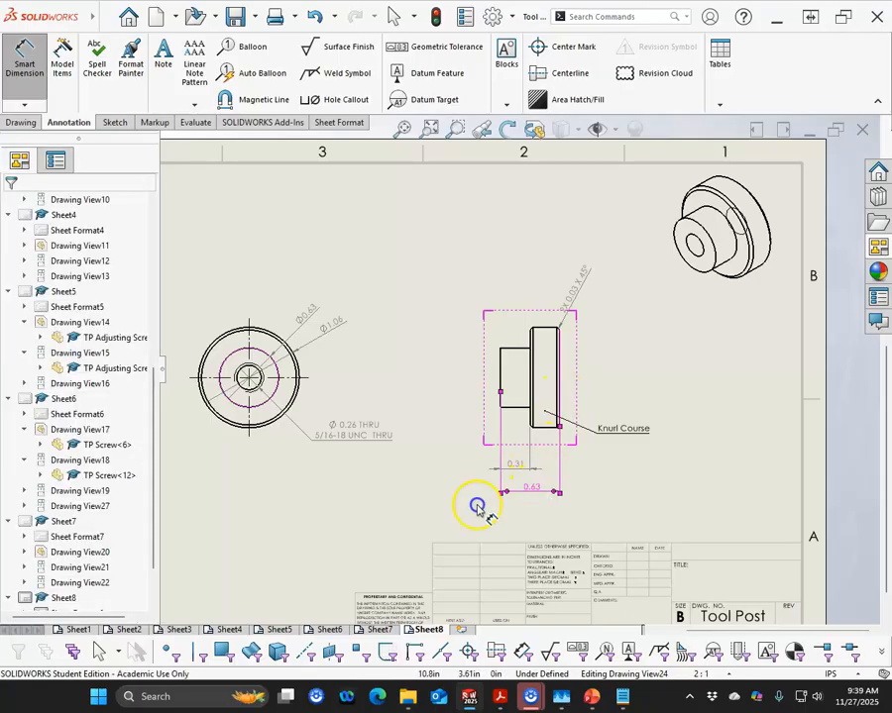
right_click(424, 496)
left_click(455, 557)
scroll(438, 494, "down", 5)
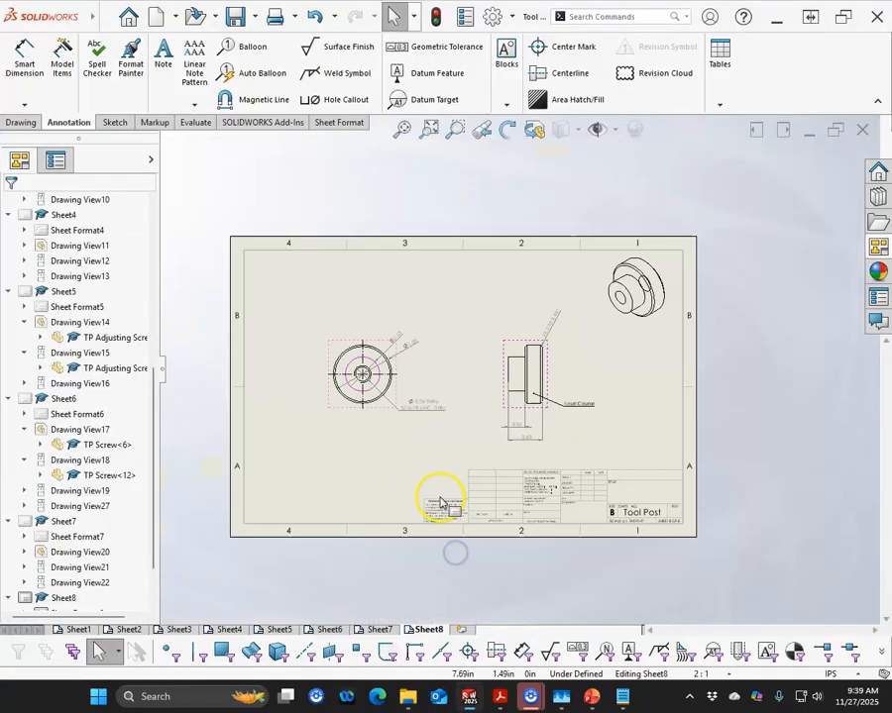
scroll(406, 363, "up", 3)
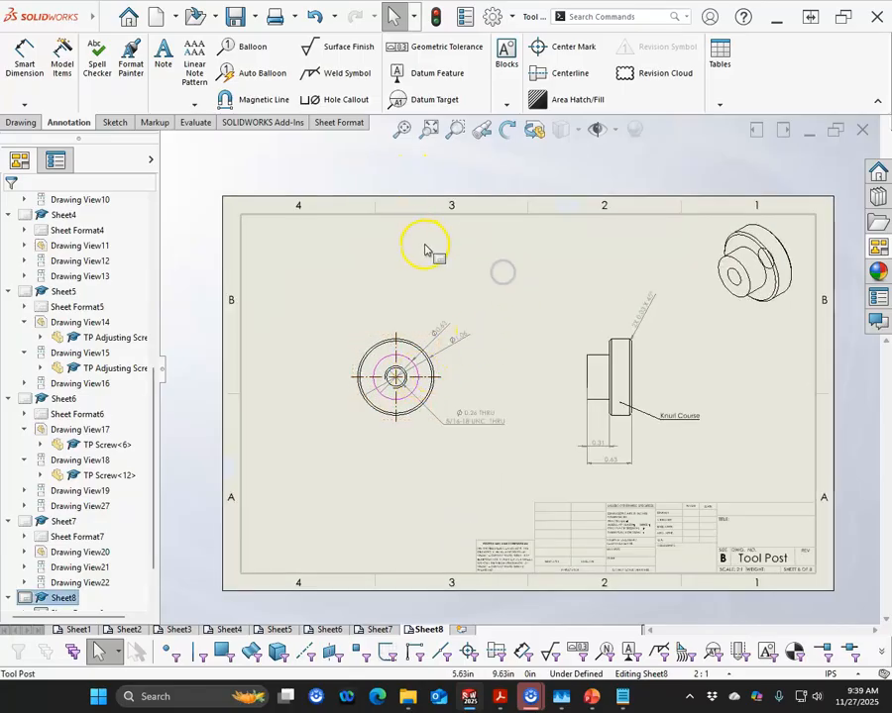
scroll(550, 278, "down", 1)
scroll(672, 369, "up", 1)
scroll(674, 372, "down", 1)
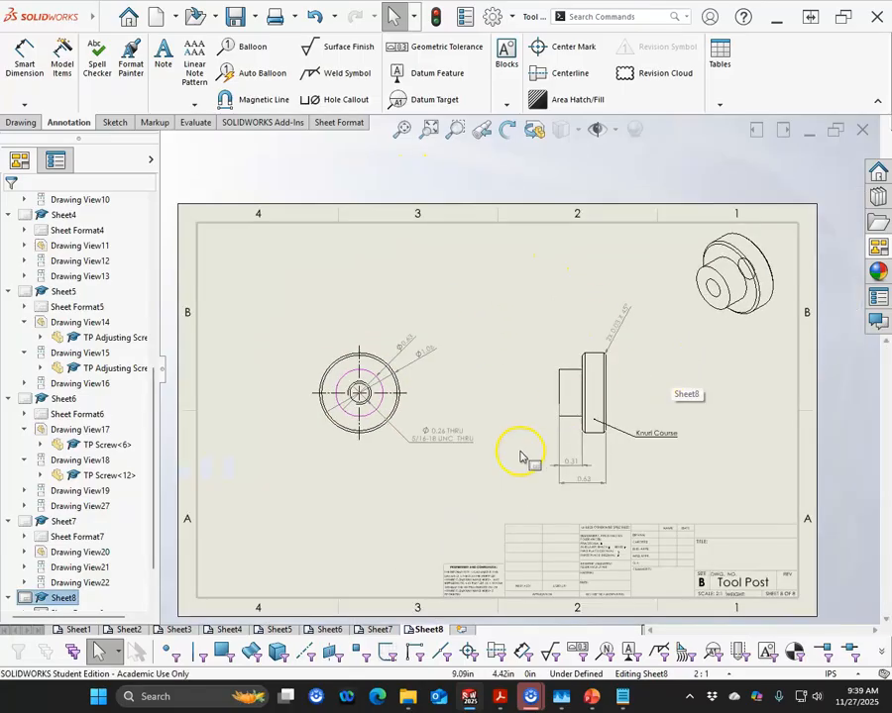
On Sheet7, give the washer's vertical dimension between the flats in the side view a Limit tolerance with a plus value of .002.
left_click(380, 631)
left_click(536, 331)
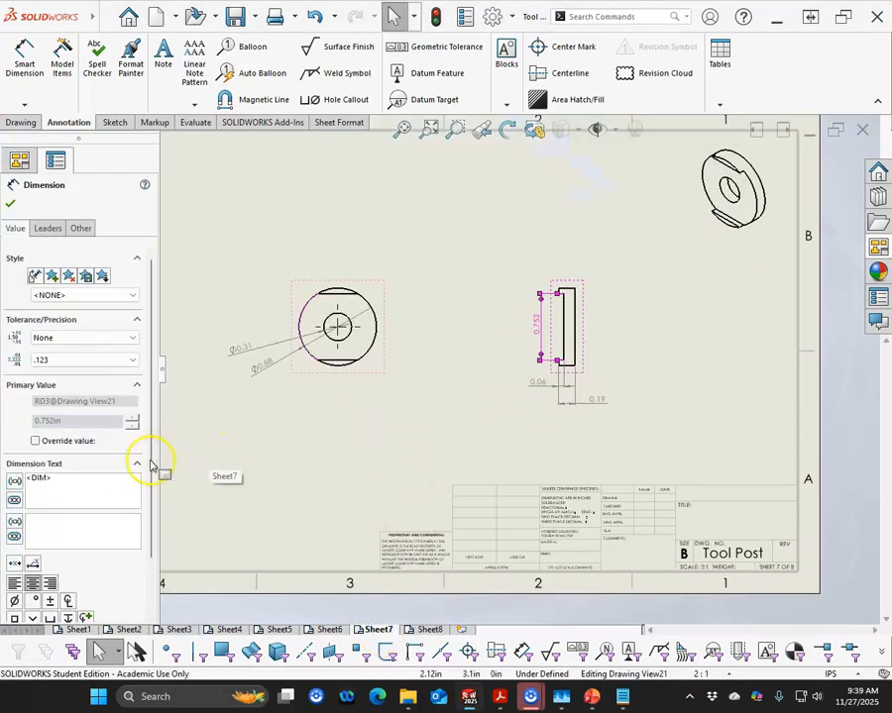
left_click(128, 339)
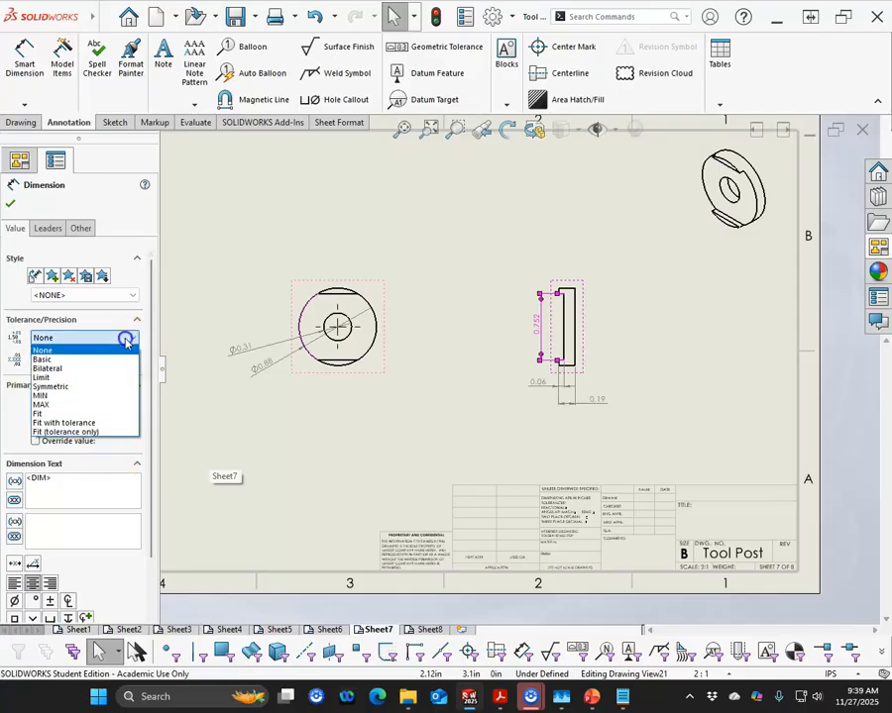
left_click(57, 380)
scroll(540, 359, "down", 3)
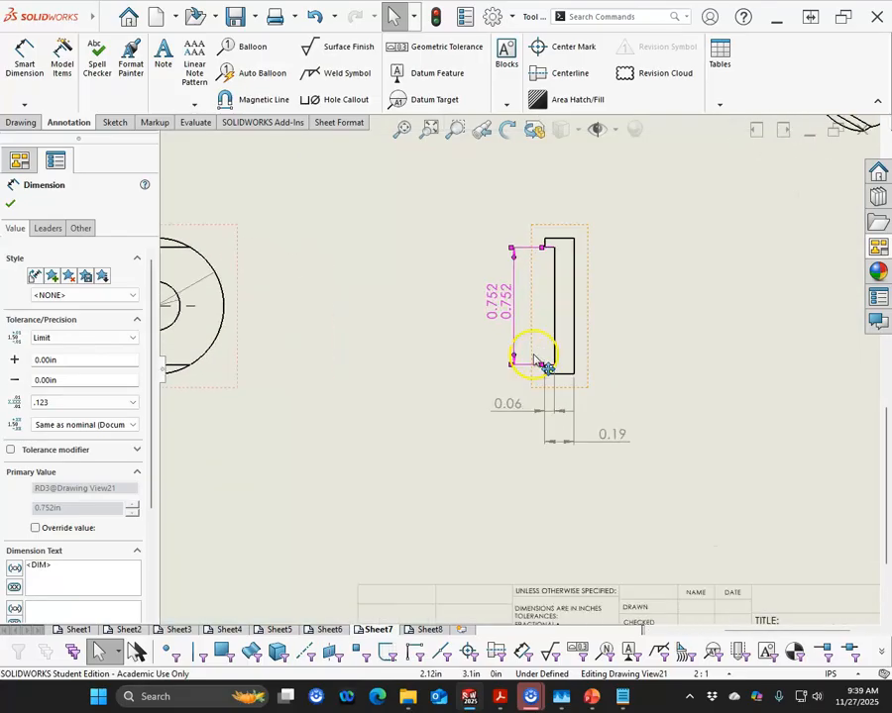
left_click(83, 360)
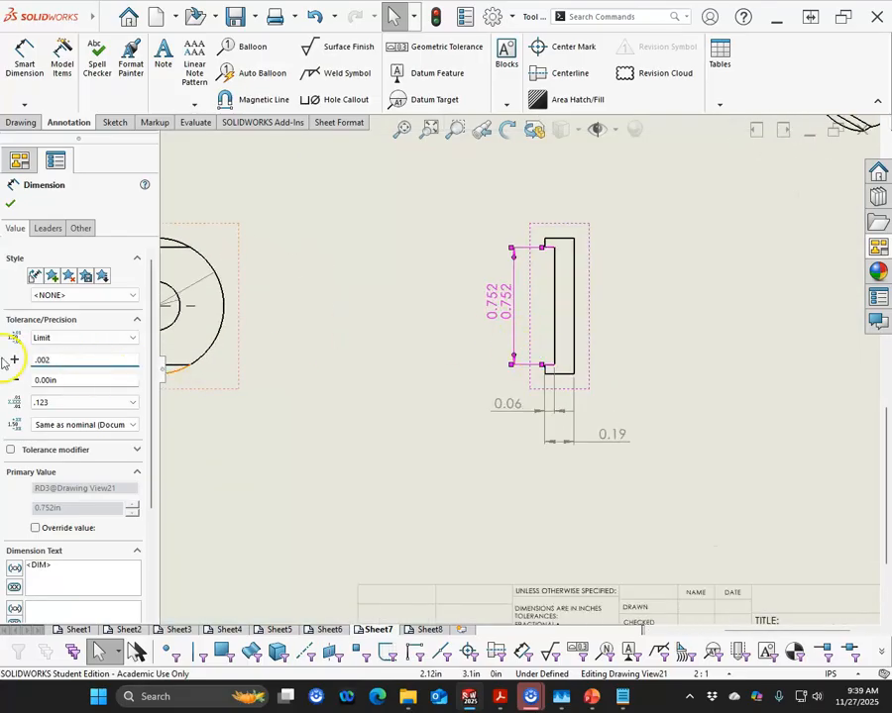
key("Tab")
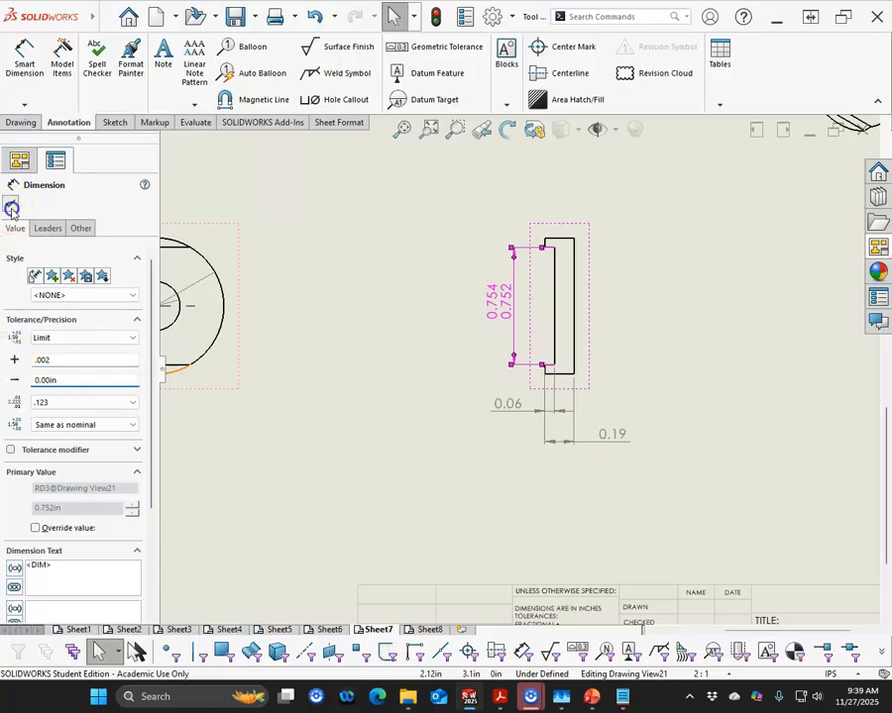
left_click(11, 208)
left_click(297, 373)
key("f")
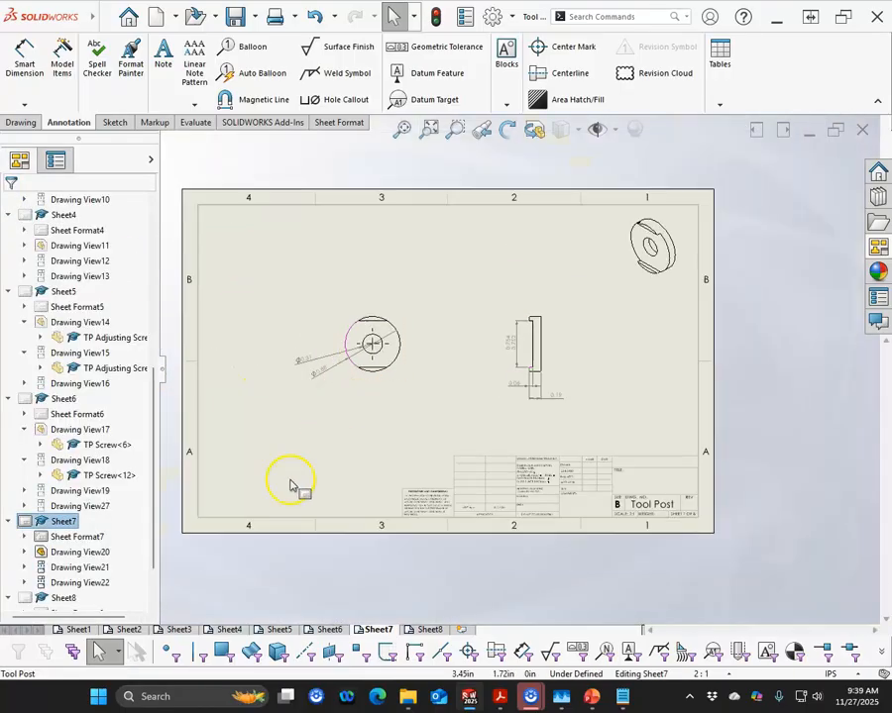
On Sheet5, give the adjusting screw's across-flats dimension in the end view a Limit tolerance with a minus value of .002.
left_click(328, 629)
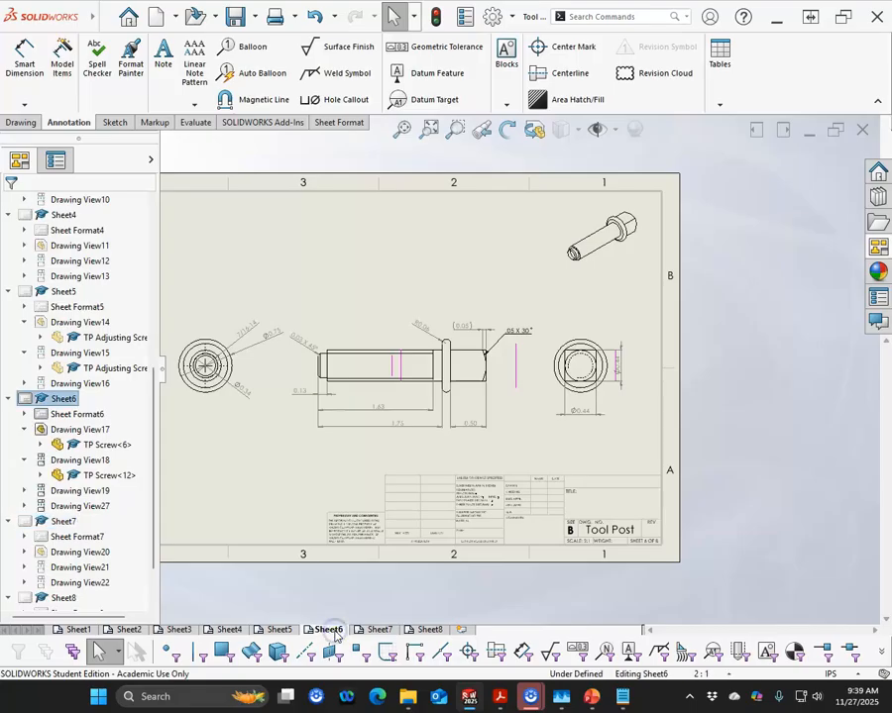
left_click(279, 631)
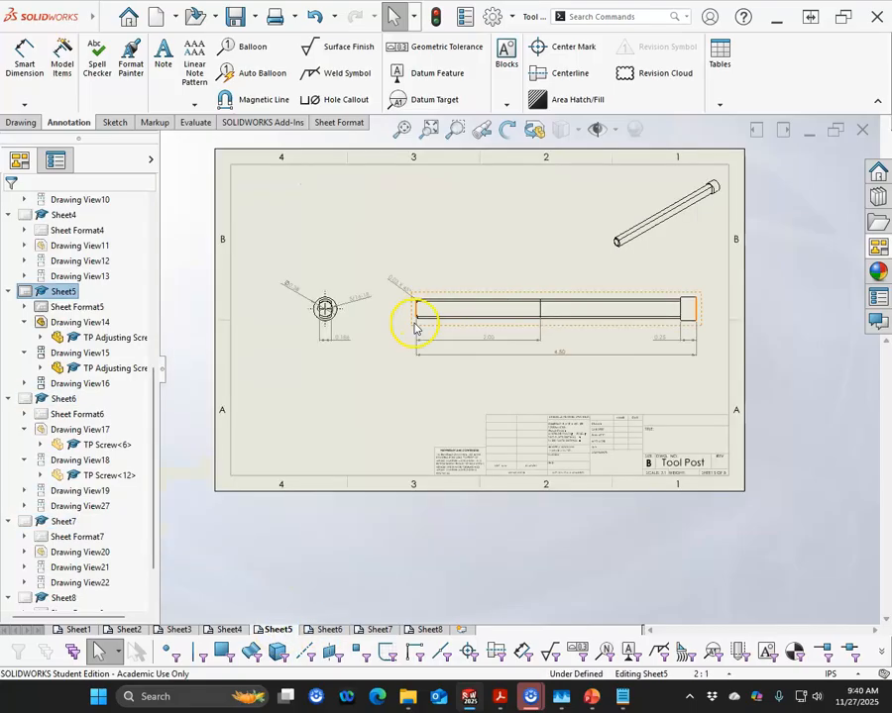
scroll(396, 325, "down", 3)
left_click(340, 352)
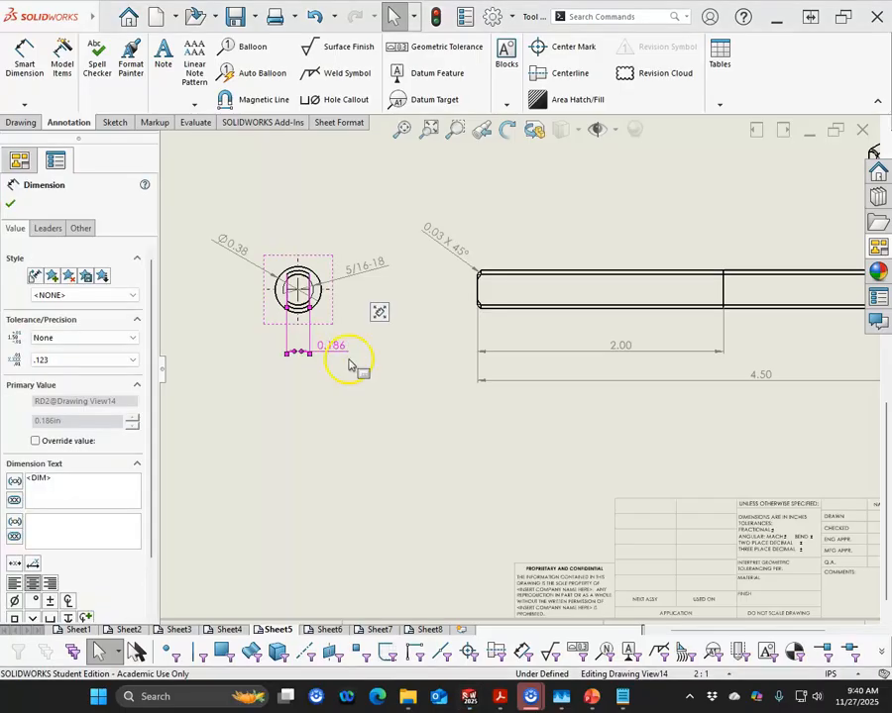
left_click(96, 341)
left_click(60, 377)
left_click(62, 379)
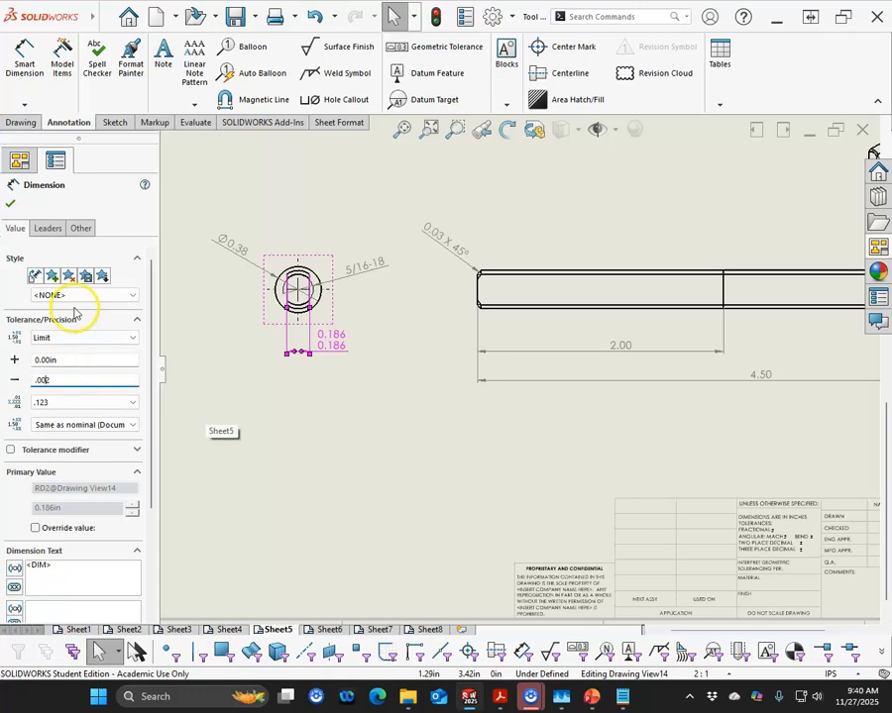
left_click(10, 203)
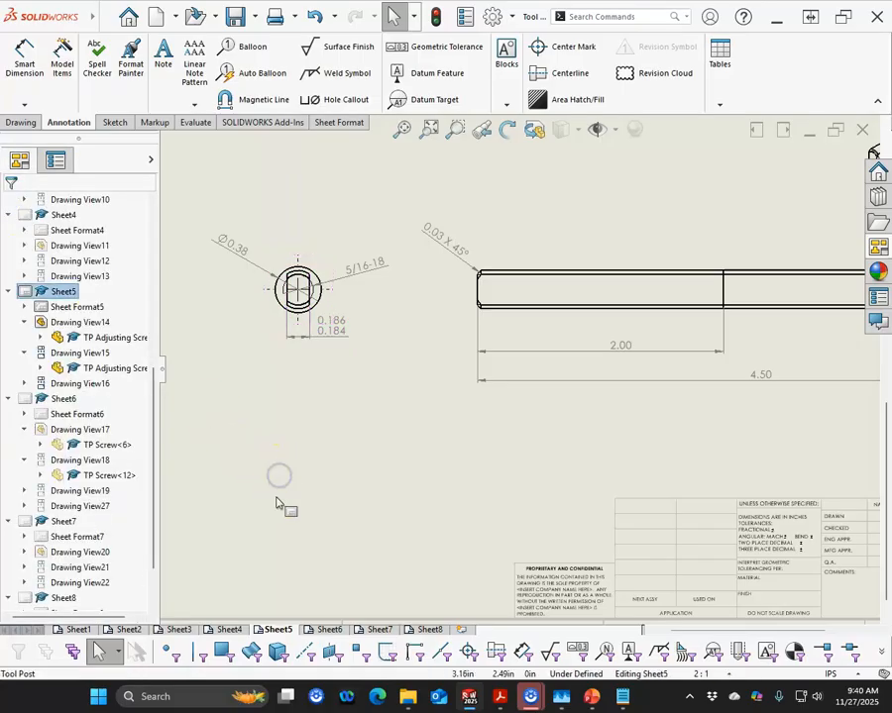
On Sheet2, delete the bottom tongue's width dimension below the tool post body's left side view.
left_click(228, 631)
left_click(622, 367)
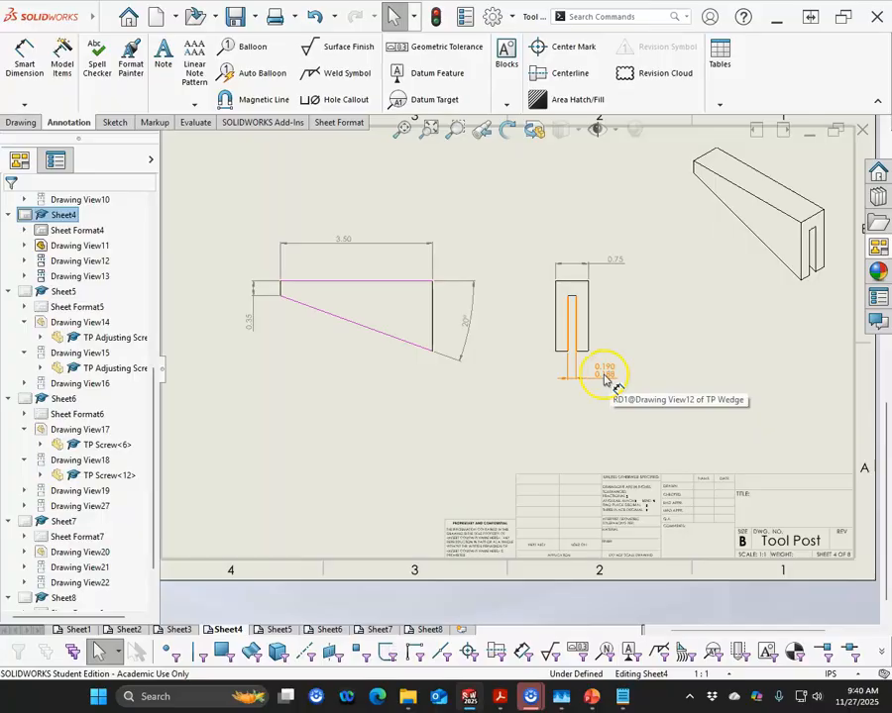
left_click(164, 613)
mouse_move(174, 632)
left_mouse_down()
mouse_move(408, 472)
mouse_move(380, 443)
left_mouse_up()
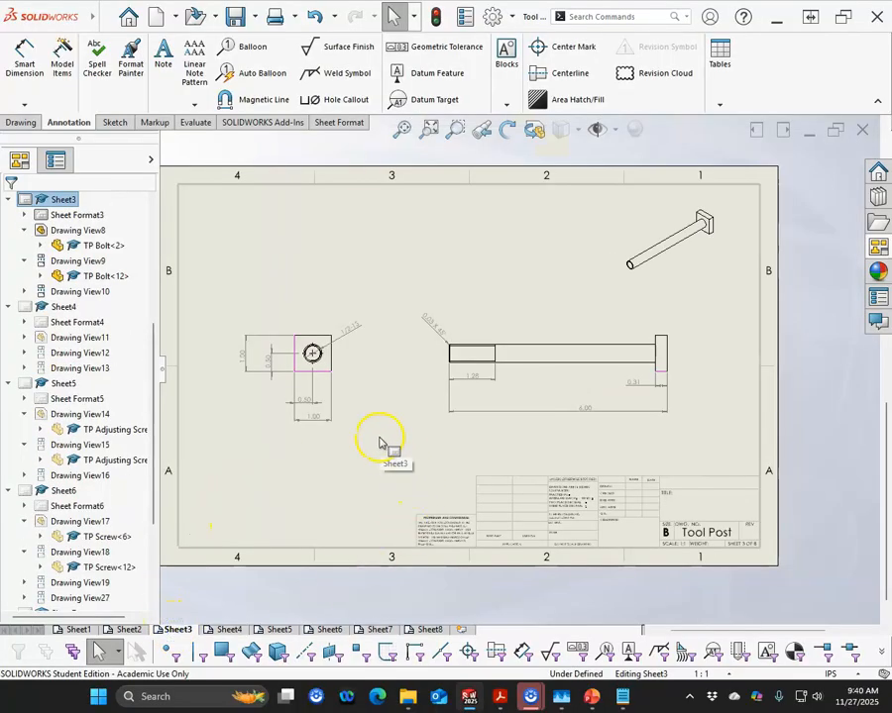
left_click(141, 632)
scroll(646, 418, "down", 2)
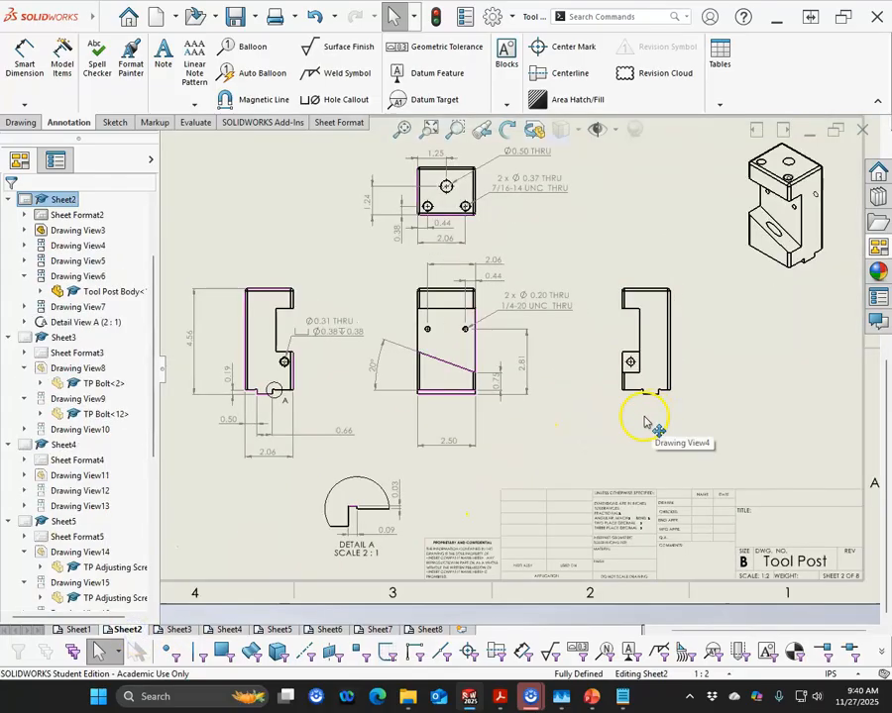
left_click(344, 432)
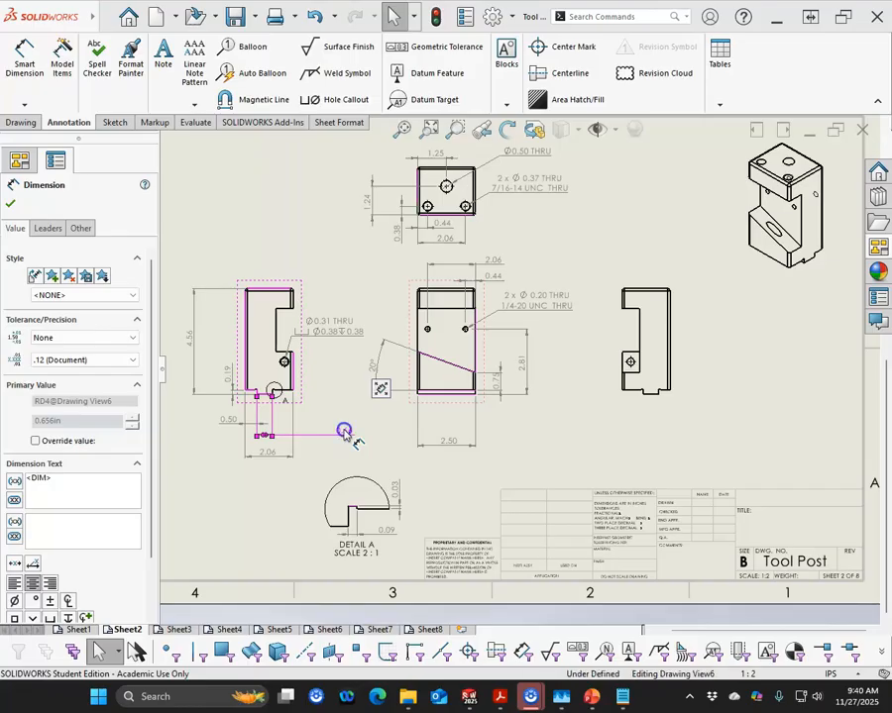
key("Delete")
Dimension the bottom tongue's width in the body's right side view with .123 precision, placing it below the view.
left_click(24, 52)
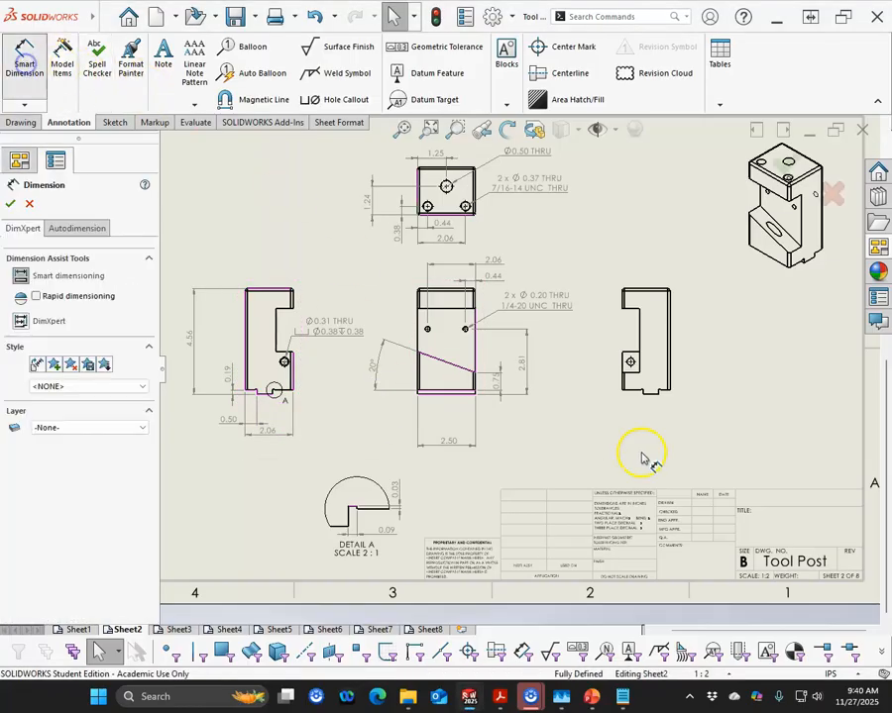
scroll(654, 446, "up", 5)
left_click(498, 288)
left_click(600, 395)
left_click(93, 444)
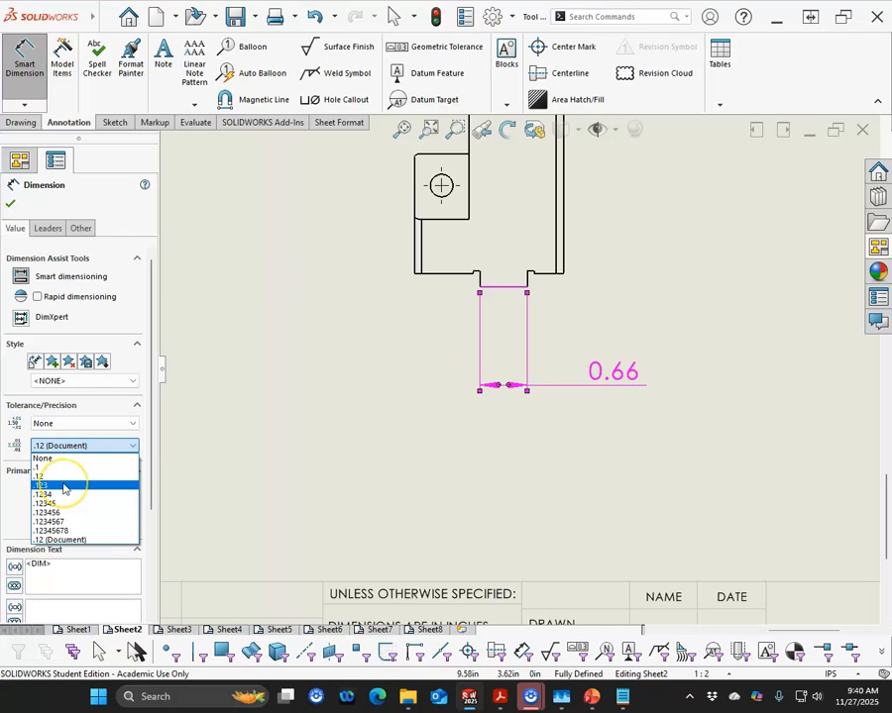
left_click(64, 487)
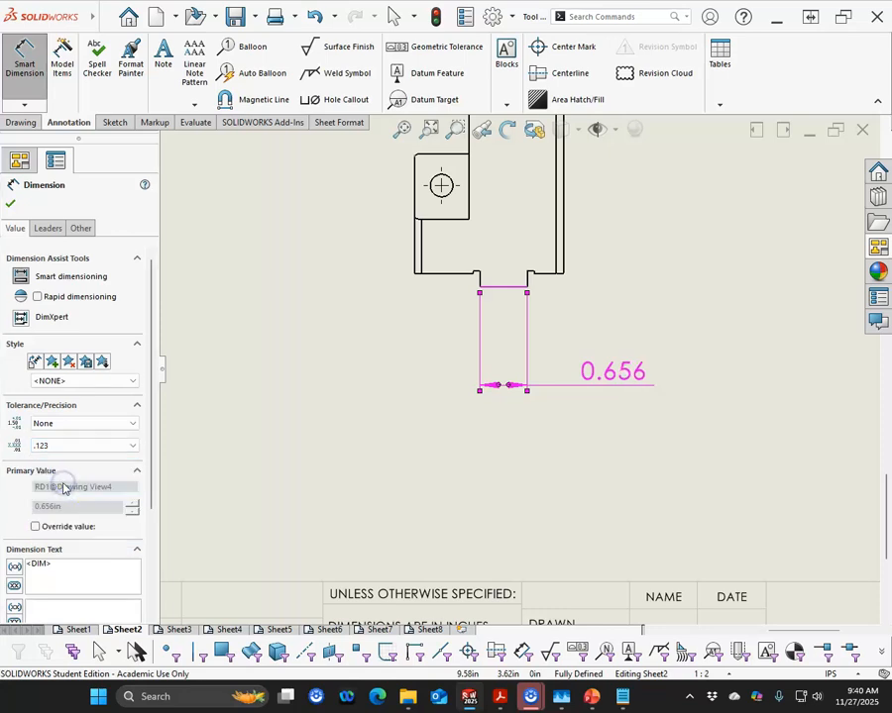
left_click(10, 204)
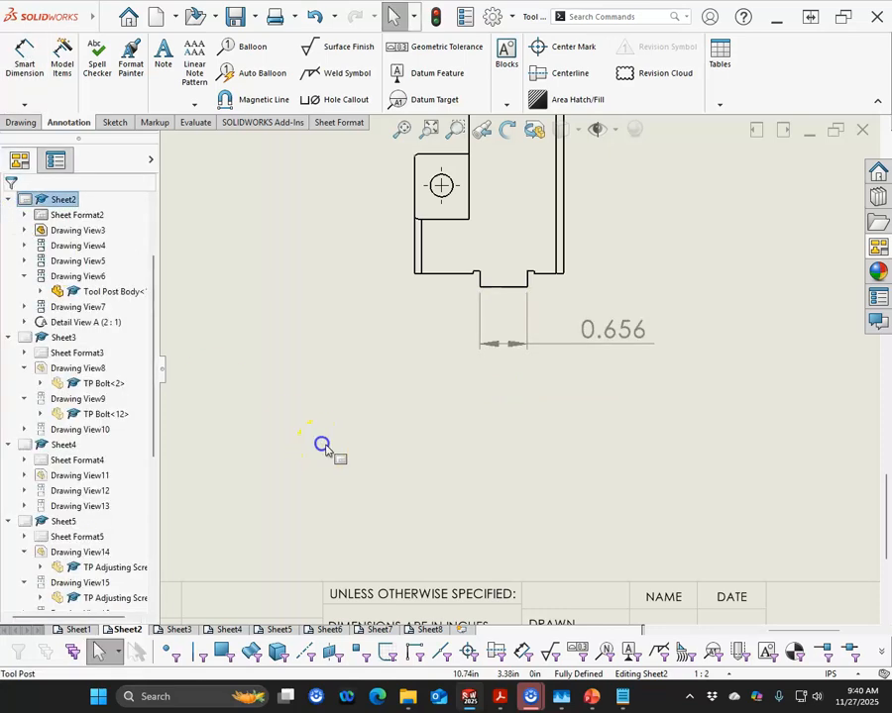
left_click_drag(614, 335, 612, 370)
left_click(504, 452)
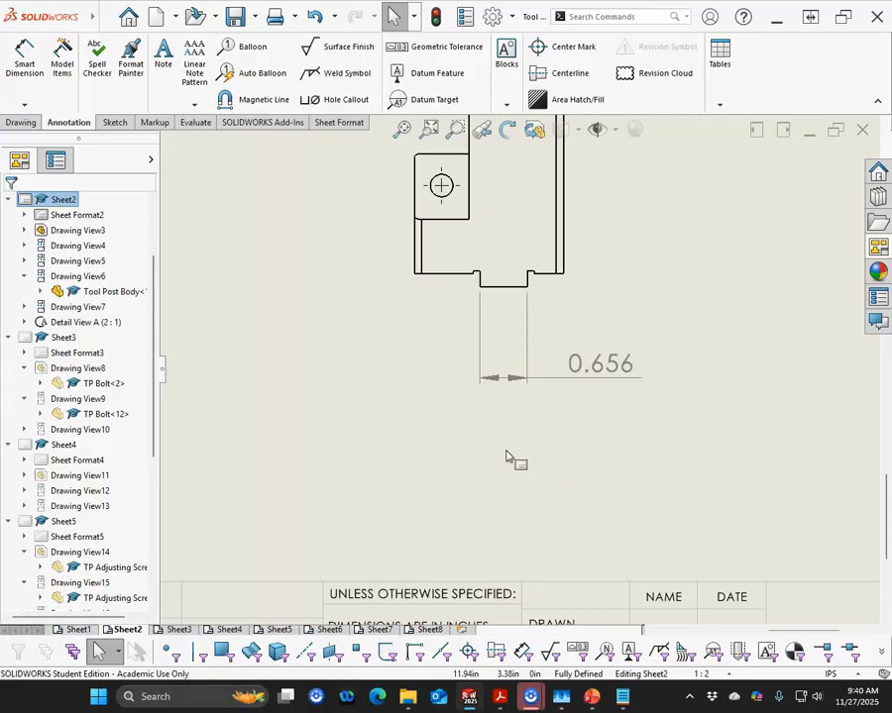
left_click(619, 424)
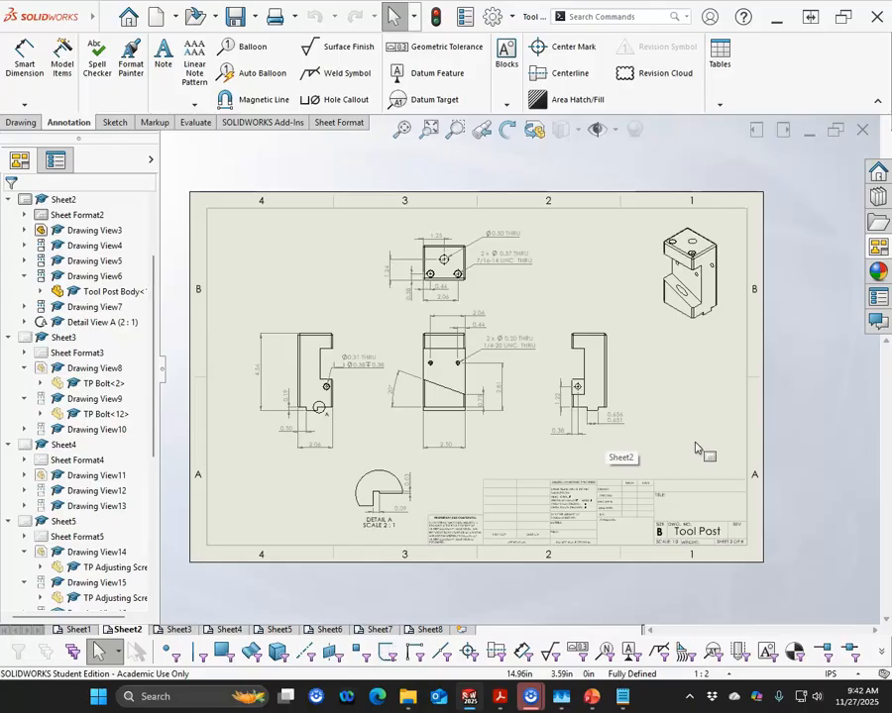
left_click(667, 439)
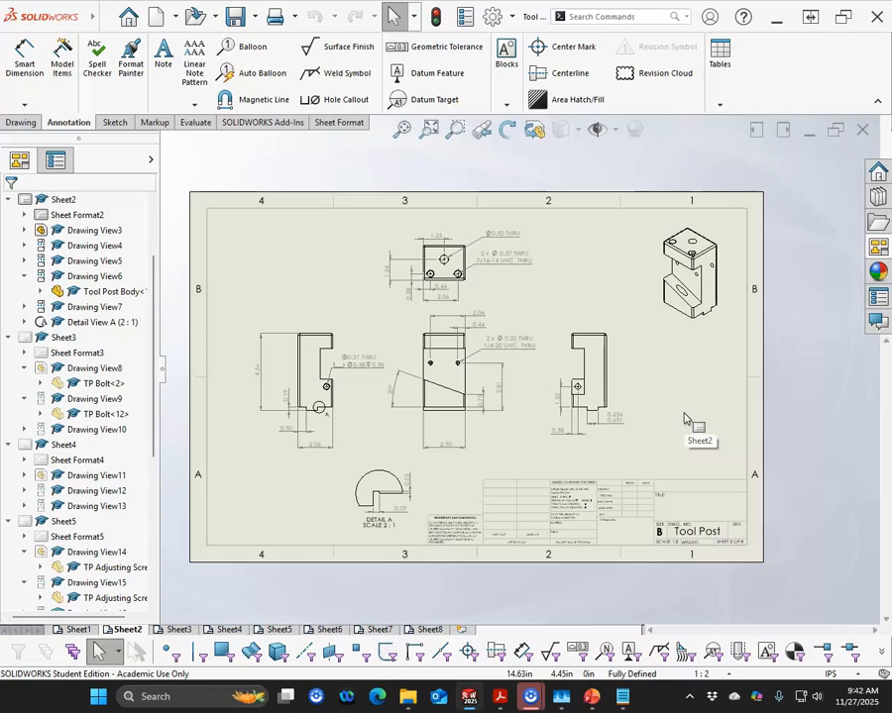
left_click(679, 424)
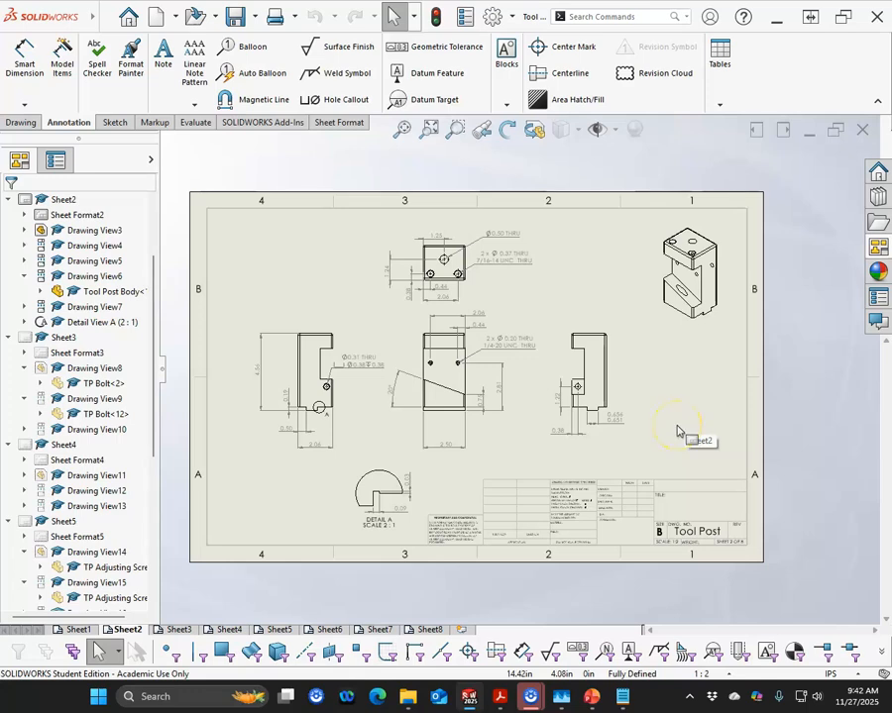